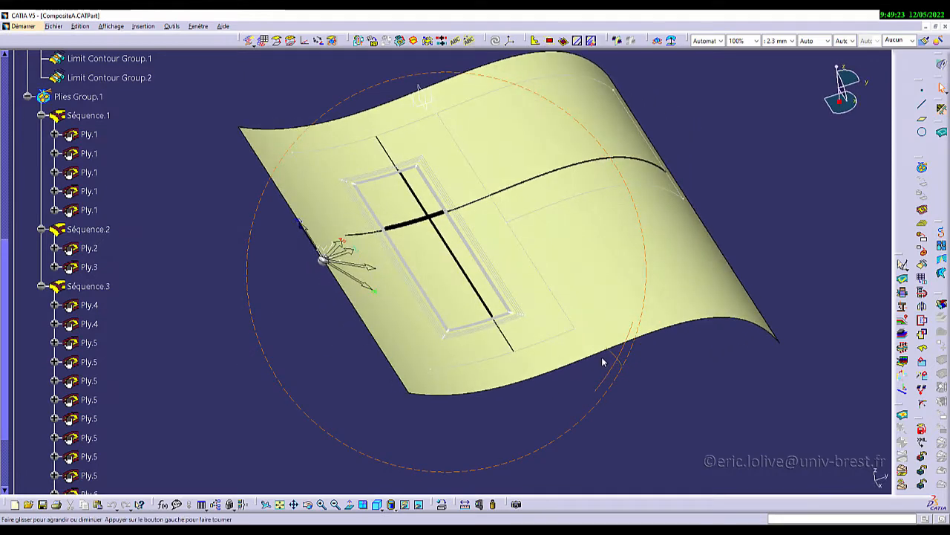
Review the composite part's specification tree, from the geometrical sets and composite parameters down to the ply sequences
{"action": "scroll", "coordinate": [174, 310], "scroll_direction": "up", "scroll_amount": 6}
{"action": "scroll", "coordinate": [173, 309], "scroll_direction": "up", "scroll_amount": 4}
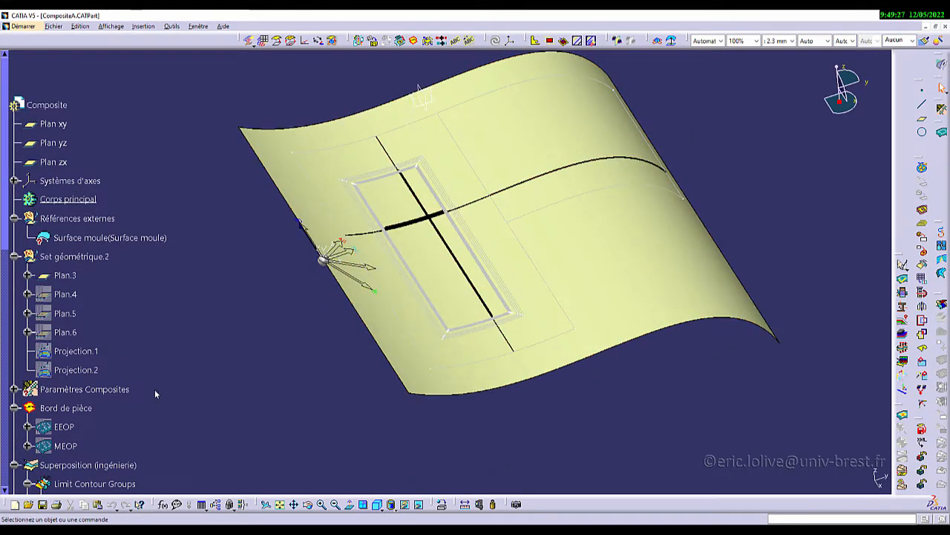
{"action": "scroll", "coordinate": [154, 389], "scroll_direction": "down", "scroll_amount": 3}
{"action": "left_click", "coordinate": [65, 300]}
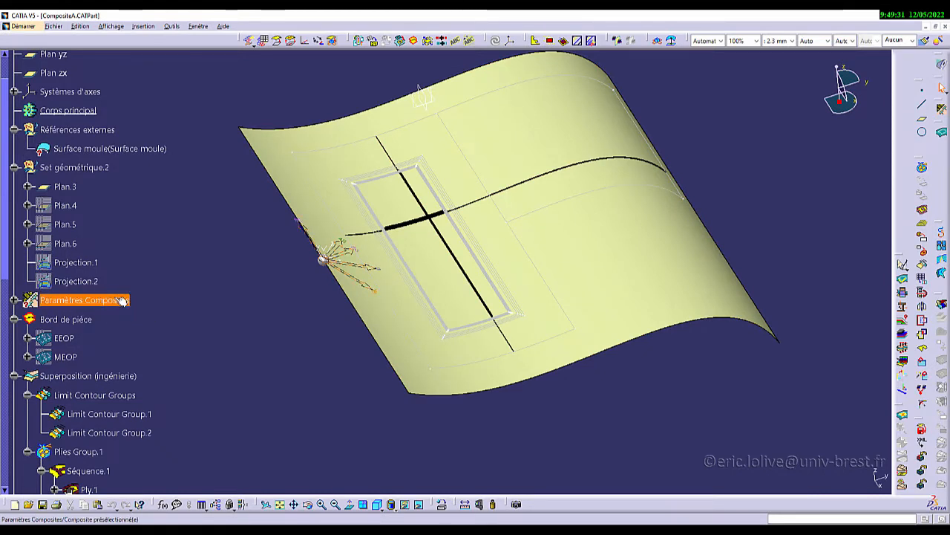
{"action": "scroll", "coordinate": [162, 357], "scroll_direction": "down", "scroll_amount": 3}
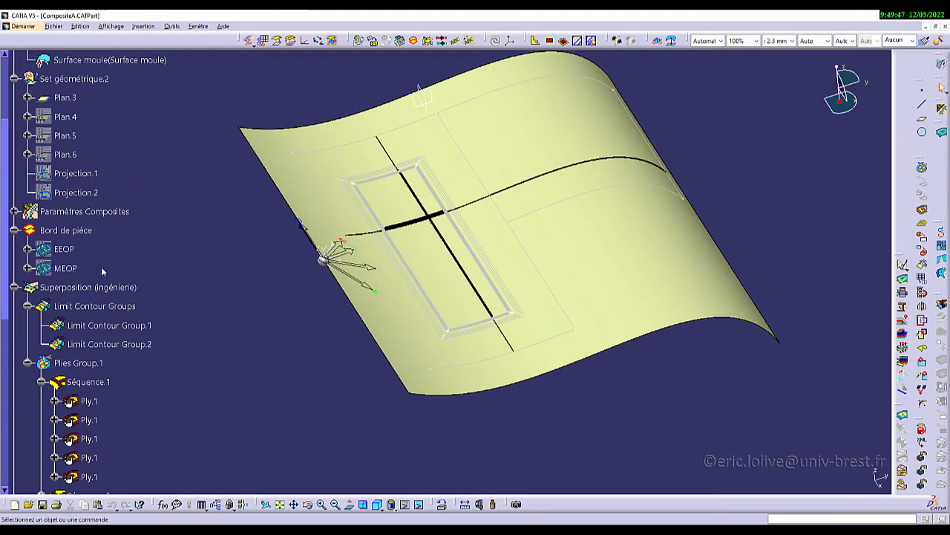
{"action": "scroll", "coordinate": [101, 267], "scroll_direction": "down", "scroll_amount": 3}
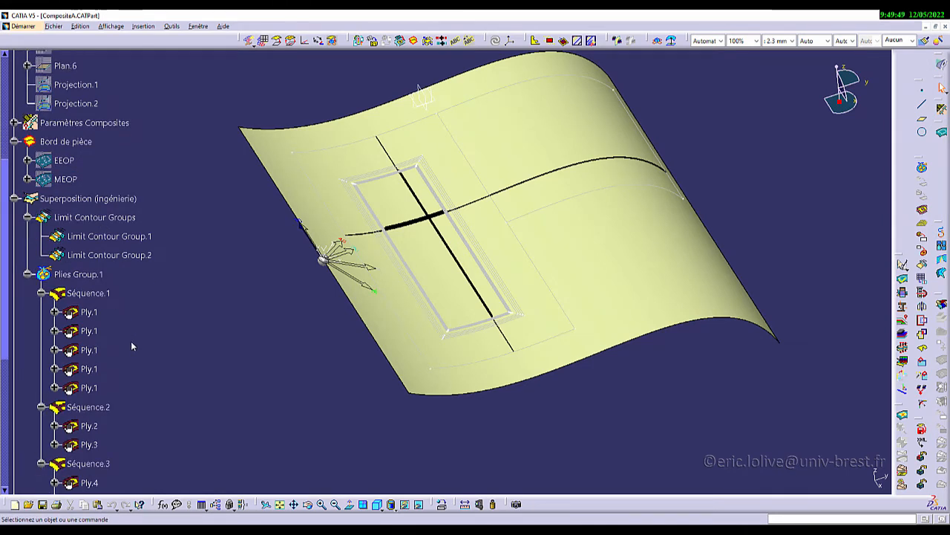
{"action": "scroll", "coordinate": [127, 335], "scroll_direction": "down", "scroll_amount": 2}
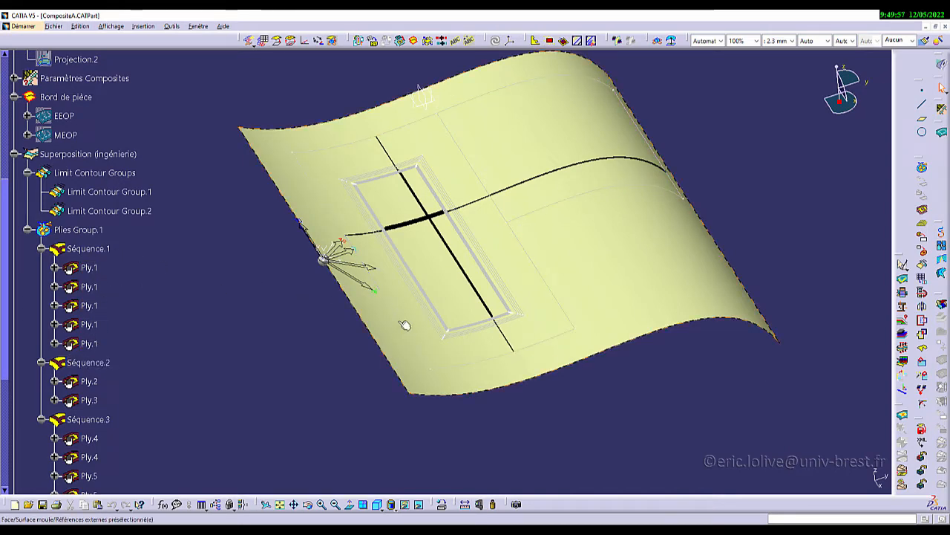
{"action": "middle_click_drag", "start_coordinate": [405, 325], "coordinate": [376, 335]}
{"action": "scroll", "coordinate": [375, 335], "scroll_direction": "down", "scroll_amount": 1}
Highlight the contours of Séquence.1, Séquence.2 and Séquence.3 in turn on the mould surface
{"action": "left_click", "coordinate": [89, 205]}
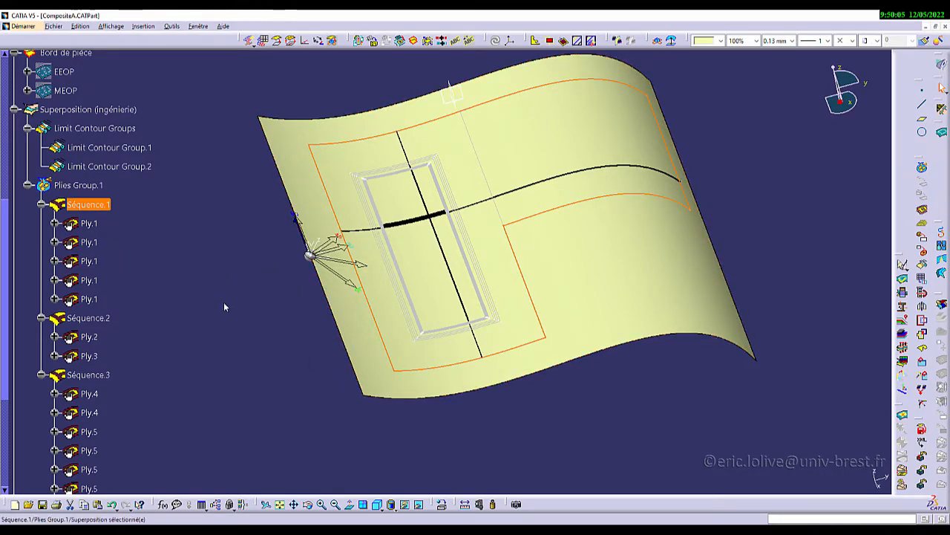
{"action": "left_click", "coordinate": [99, 319]}
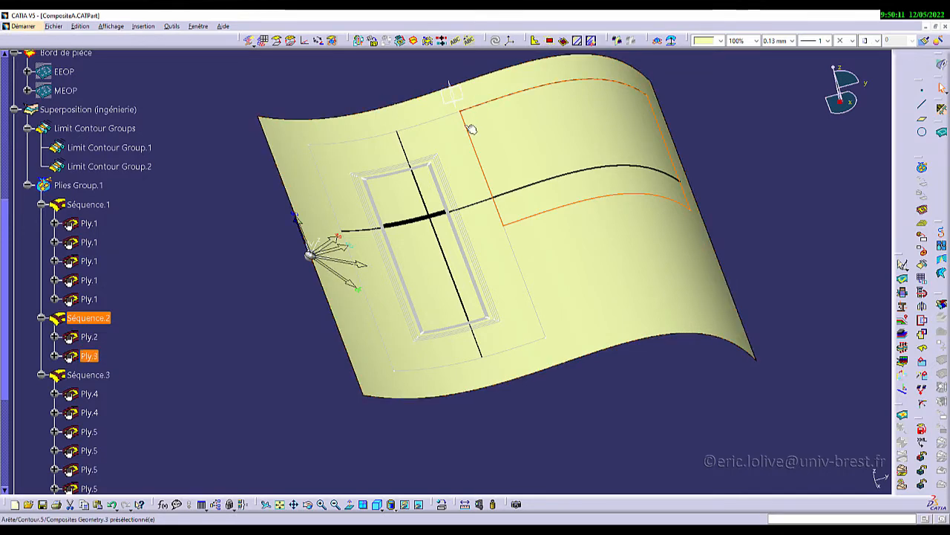
{"action": "left_click", "coordinate": [205, 307]}
{"action": "left_click", "coordinate": [107, 375]}
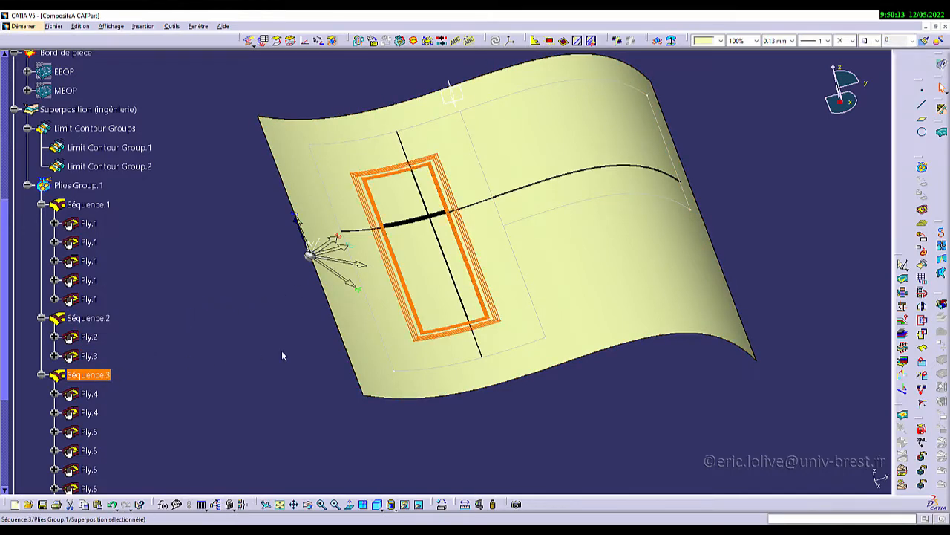
Inspect the stacked plies close up in both 3D sections of the reinforced rectangular zone, including its stepped edge
{"action": "middle_click", "coordinate": [391, 225]}
{"action": "middle_click_drag", "start_coordinate": [465, 263], "coordinate": [399, 221], "text": "ctrl"}
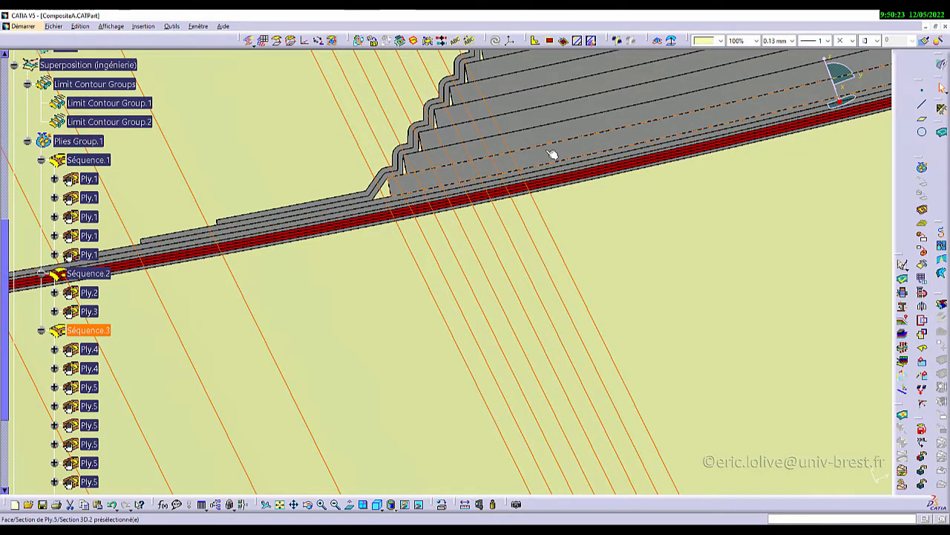
{"action": "middle_click_drag", "start_coordinate": [551, 153], "coordinate": [420, 278]}
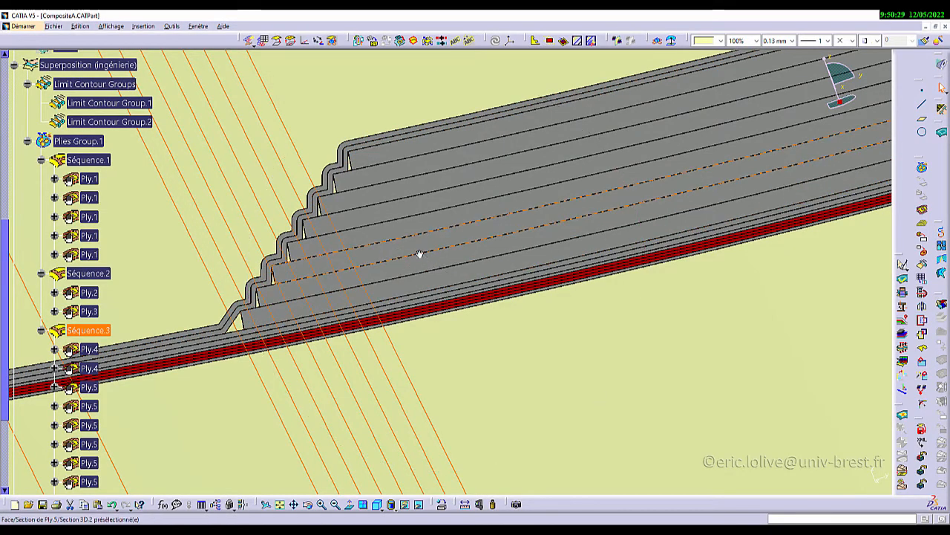
{"action": "middle_click_drag", "start_coordinate": [419, 254], "coordinate": [686, 250], "text": "ctrl"}
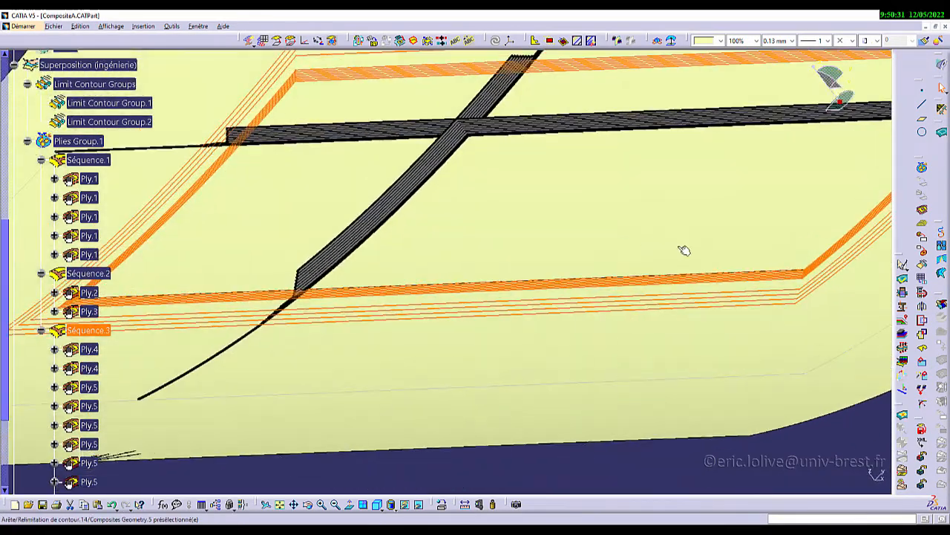
{"action": "middle_click", "coordinate": [747, 194]}
{"action": "middle_click_drag", "start_coordinate": [541, 238], "coordinate": [467, 235]}
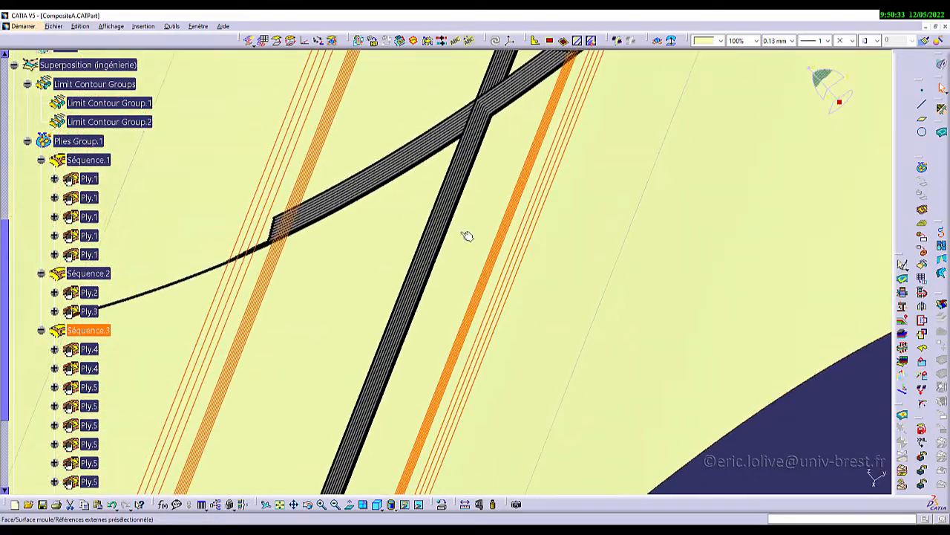
{"action": "middle_click", "coordinate": [365, 180]}
{"action": "middle_click_drag", "start_coordinate": [365, 181], "coordinate": [445, 12]}
{"action": "middle_click_drag", "start_coordinate": [367, 257], "coordinate": [368, 267]}
{"action": "scroll", "coordinate": [368, 266], "scroll_direction": "down", "scroll_amount": 1}
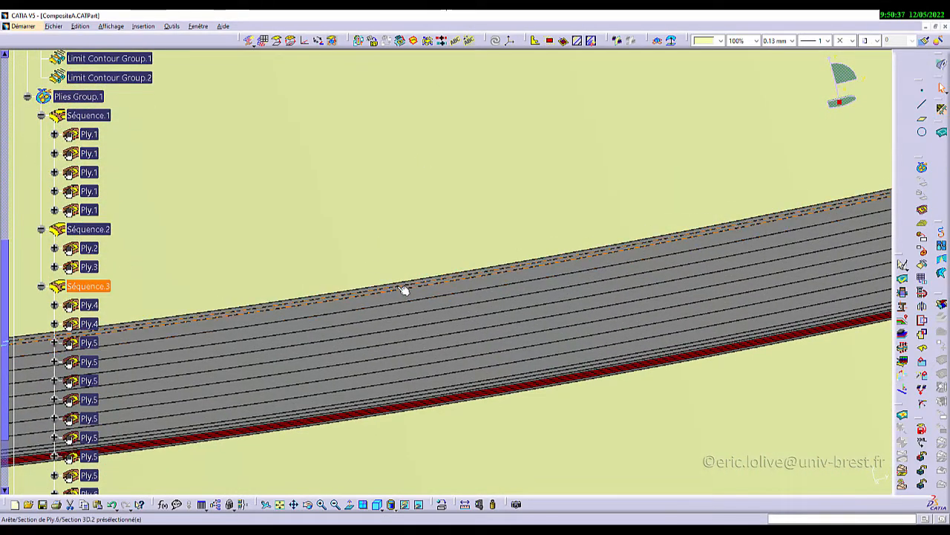
{"action": "middle_click_drag", "start_coordinate": [371, 213], "coordinate": [372, 313], "text": "ctrl"}
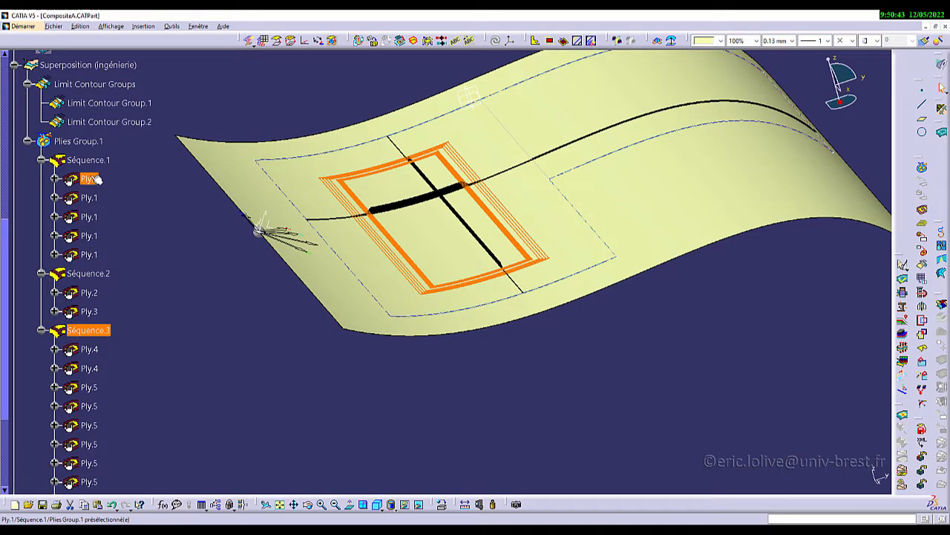
Collapse Séquence.2 and Séquence.1 in the specification tree
{"action": "left_click", "coordinate": [42, 273]}
{"action": "scroll", "coordinate": [42, 161], "scroll_direction": "down", "scroll_amount": 2}
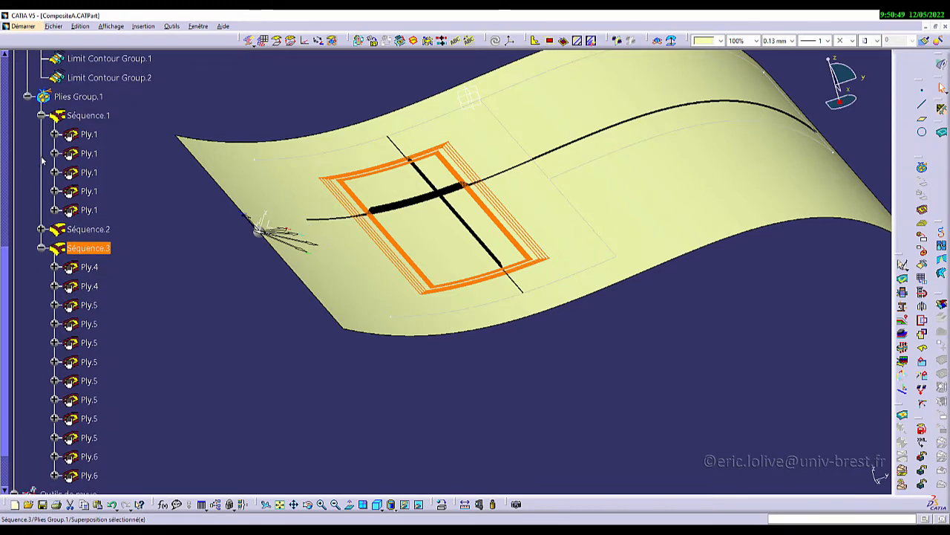
{"action": "left_click", "coordinate": [42, 115]}
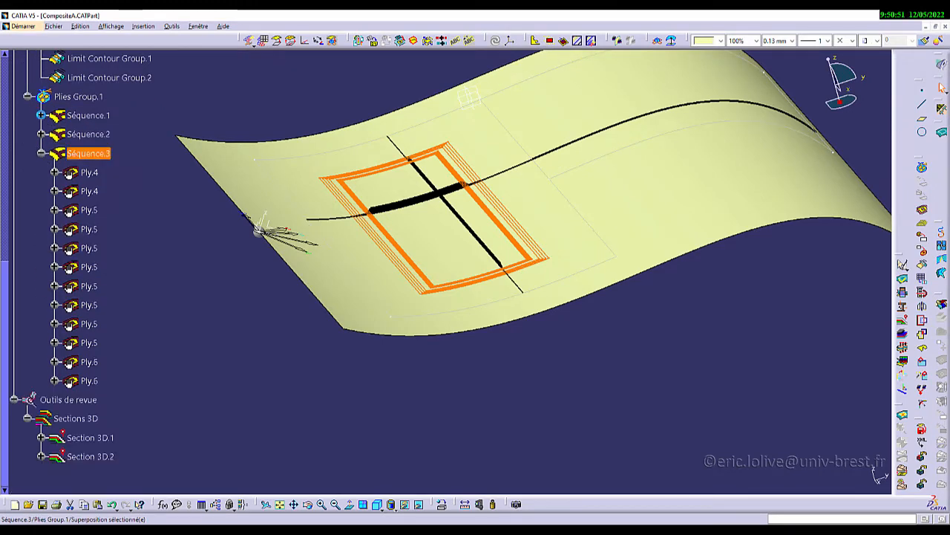
View the properties of Séquence.1 and close them without changes
{"action": "right_click", "coordinate": [77, 115]}
{"action": "left_click", "coordinate": [120, 164]}
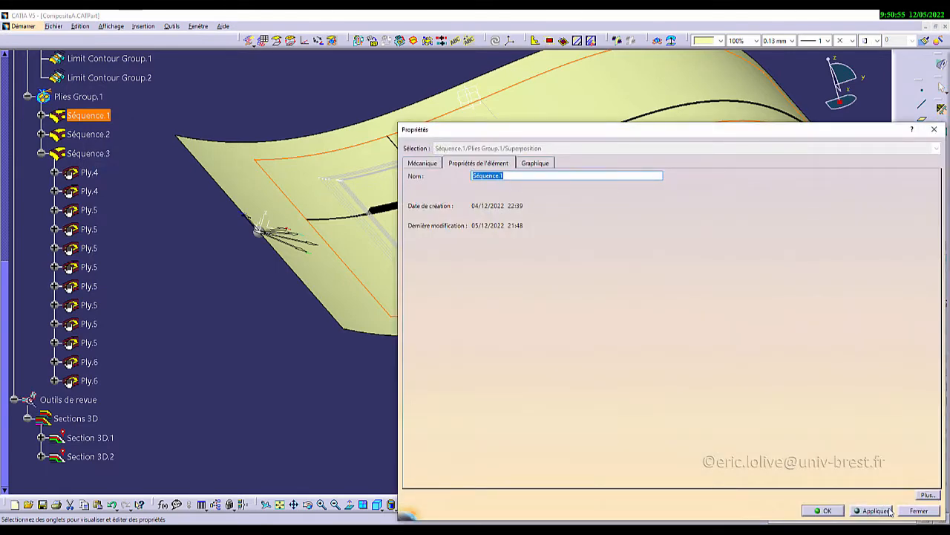
{"action": "left_click", "coordinate": [919, 511]}
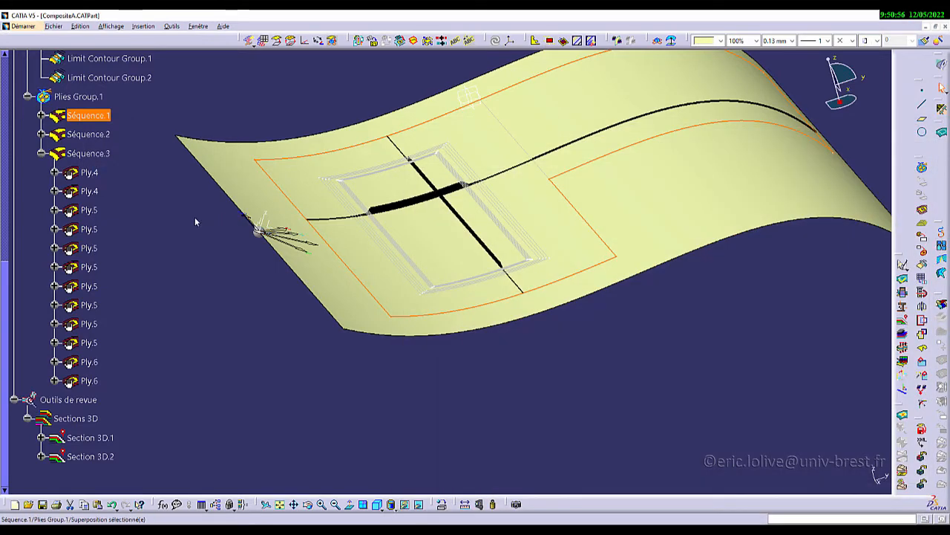
Expand Séquence.1, view the definition of its first ply without changing it, and collapse that ply again
{"action": "double_click", "coordinate": [99, 117]}
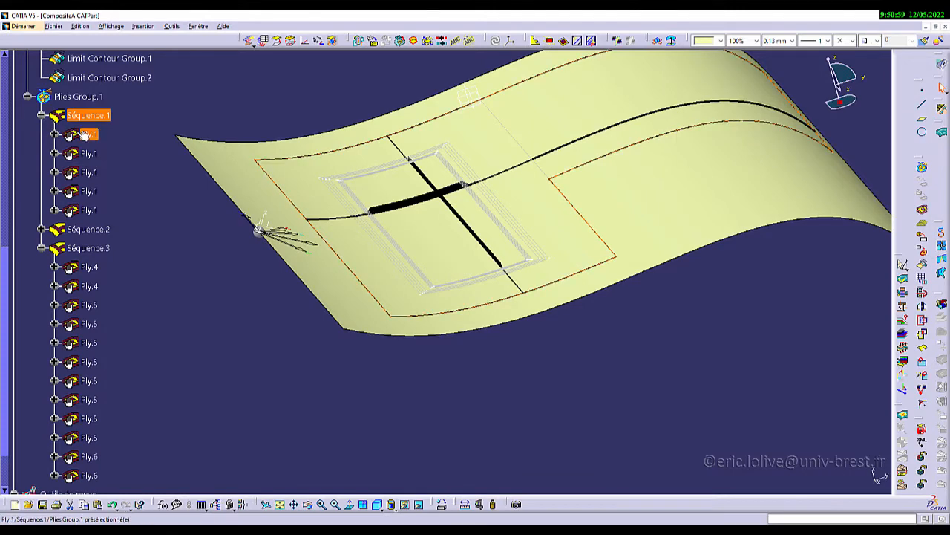
{"action": "double_click", "coordinate": [85, 135]}
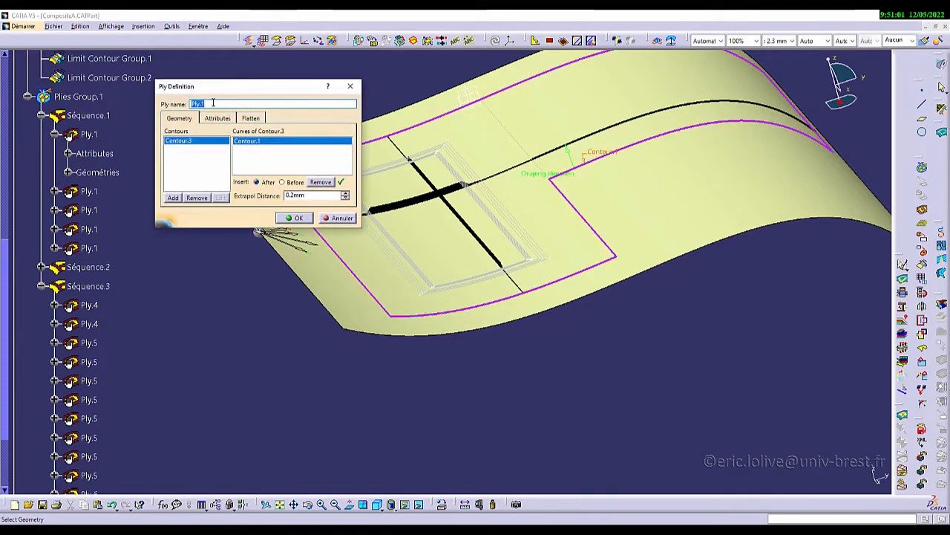
{"action": "left_click", "coordinate": [340, 219]}
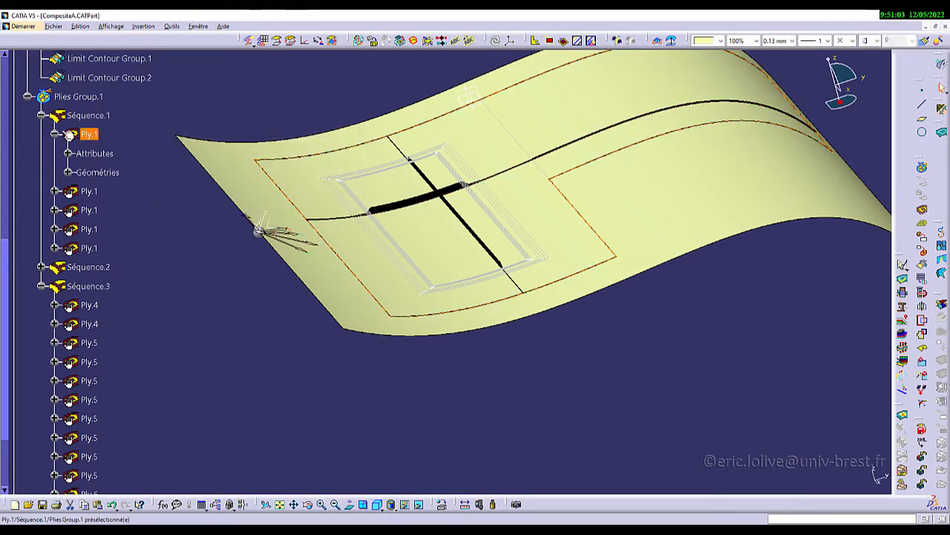
{"action": "left_click", "coordinate": [55, 134]}
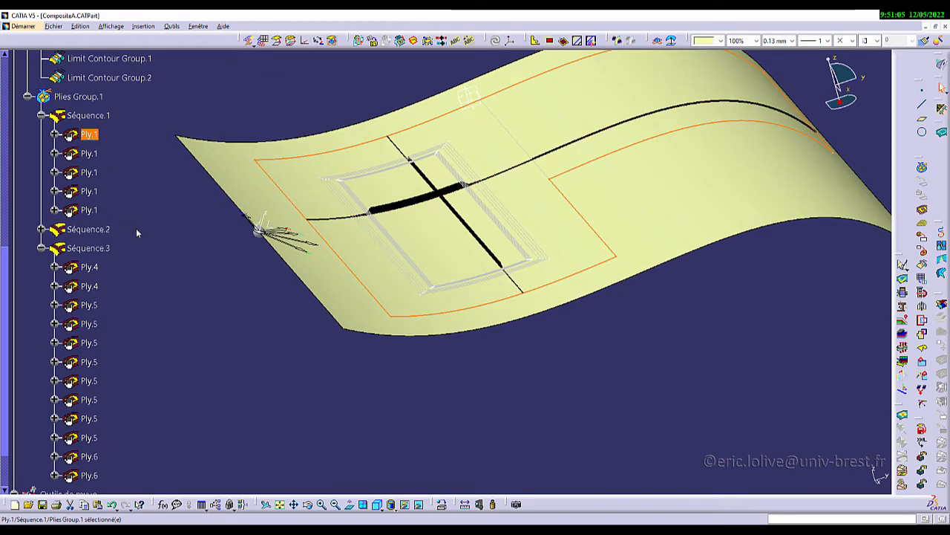
Open Stacking Management and review which columns can be displayed, keeping the current selection
{"action": "left_click", "coordinate": [527, 373]}
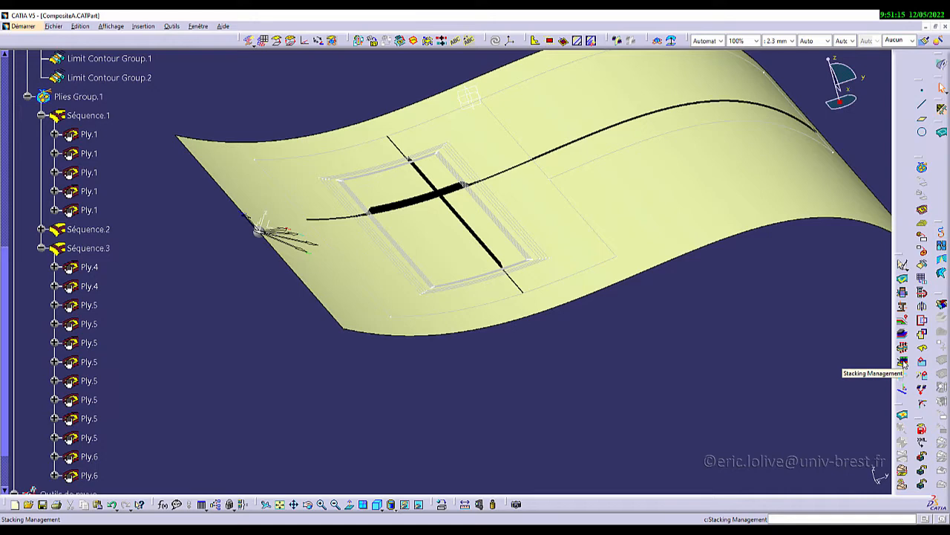
{"action": "left_click", "coordinate": [903, 361]}
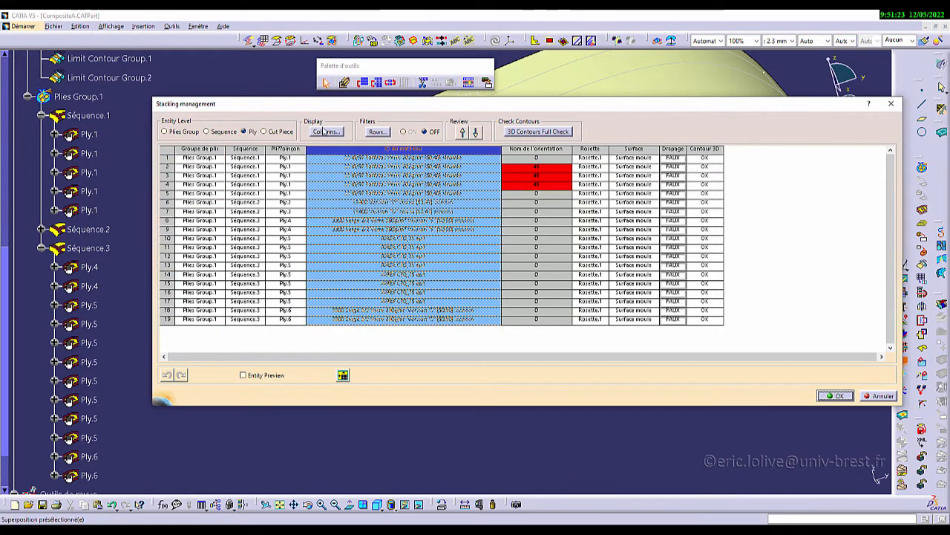
{"action": "left_click", "coordinate": [319, 130]}
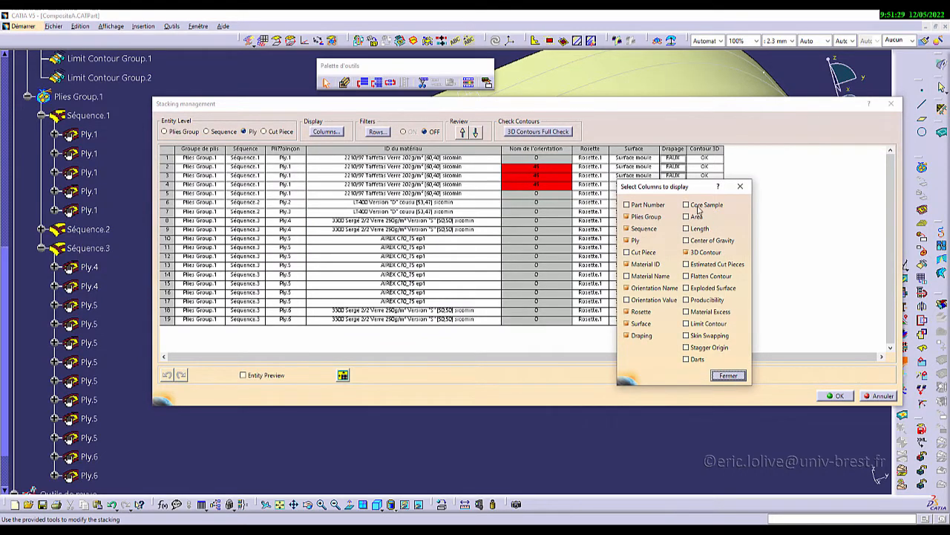
{"action": "left_click", "coordinate": [729, 376]}
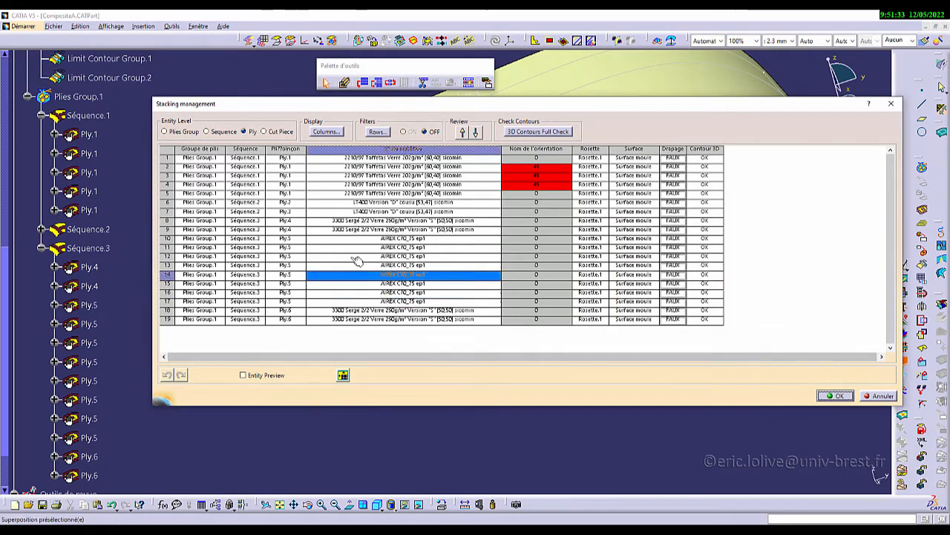
Examine the stacking table's plies group, sequence, material, 3D contour and rosette columns for the listed plies
{"action": "left_click", "coordinate": [241, 149]}
{"action": "left_click", "coordinate": [200, 149]}
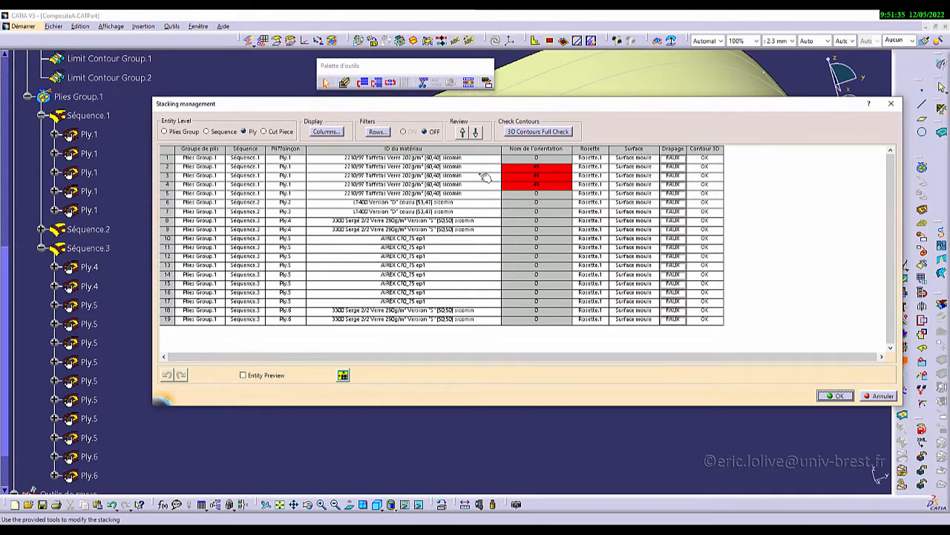
{"action": "left_click", "coordinate": [199, 166]}
{"action": "left_click", "coordinate": [204, 212]}
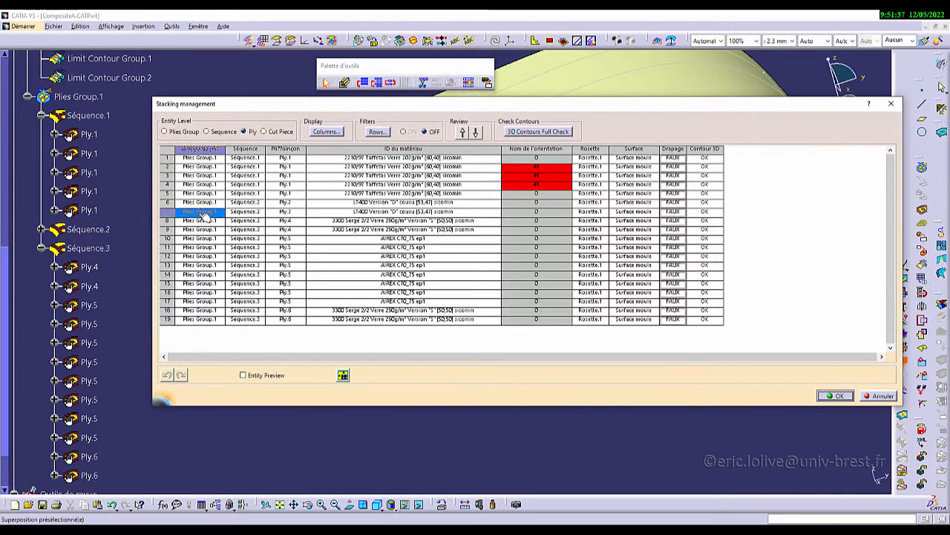
{"action": "left_click", "coordinate": [202, 150]}
{"action": "left_click", "coordinate": [253, 167]}
{"action": "left_click", "coordinate": [252, 202]}
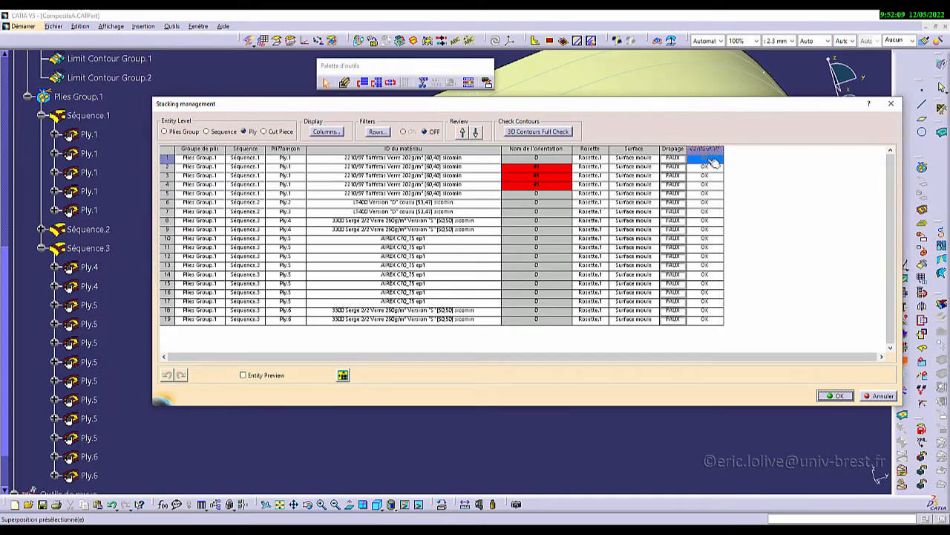
{"action": "mouse_move", "coordinate": [595, 238]}
{"action": "middle_mouse_down"}
{"action": "mouse_move", "coordinate": [595, 279]}
{"action": "mouse_move", "coordinate": [605, 256]}
{"action": "mouse_move", "coordinate": [598, 239]}
{"action": "middle_mouse_up"}
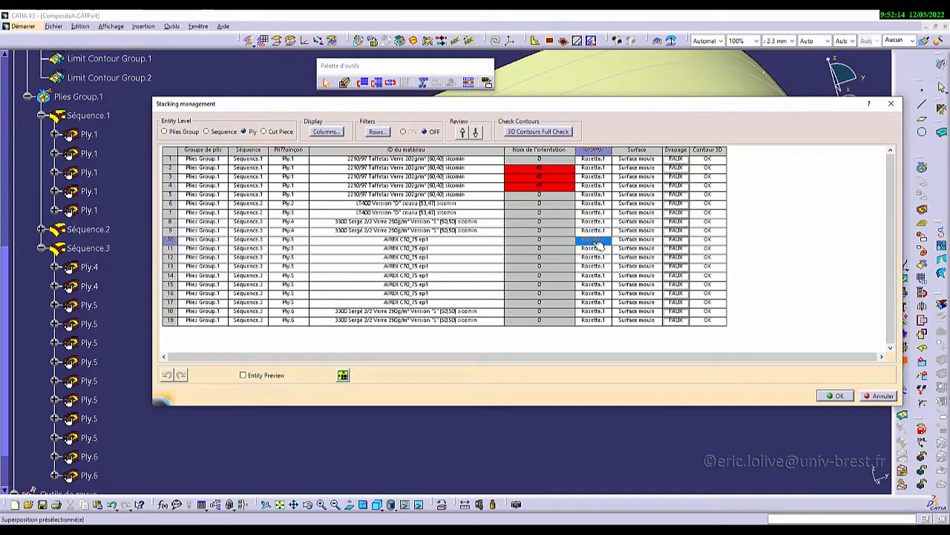
View the stacking table at Sequence level and return it to Ply level
{"action": "left_click", "coordinate": [220, 133]}
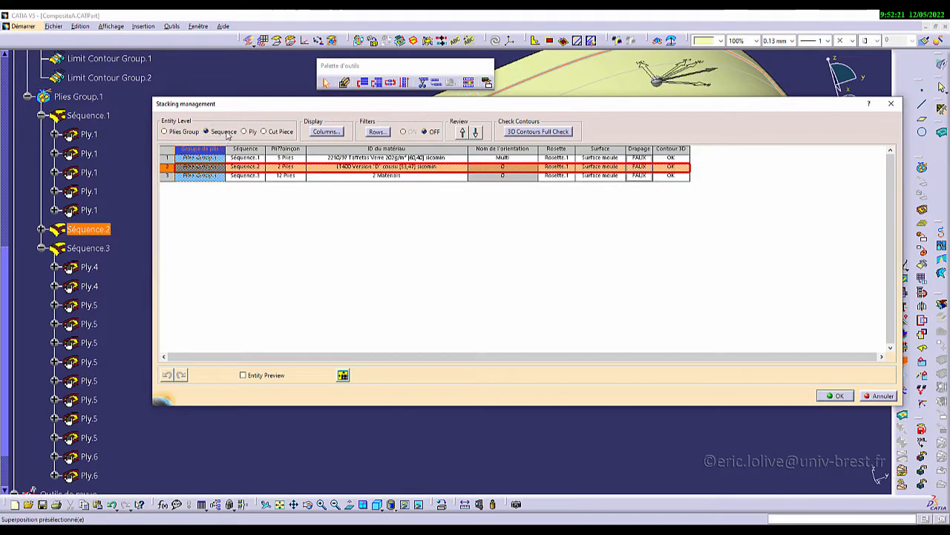
{"action": "left_click", "coordinate": [252, 132]}
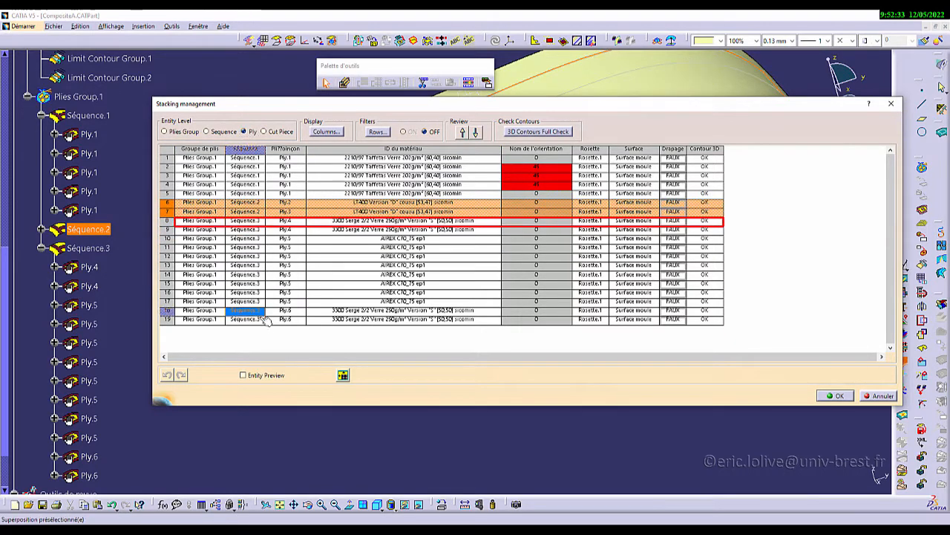
Select all the Séquence.3 plies, rows 8 to 19, in the stacking table
{"action": "left_click", "coordinate": [216, 319]}
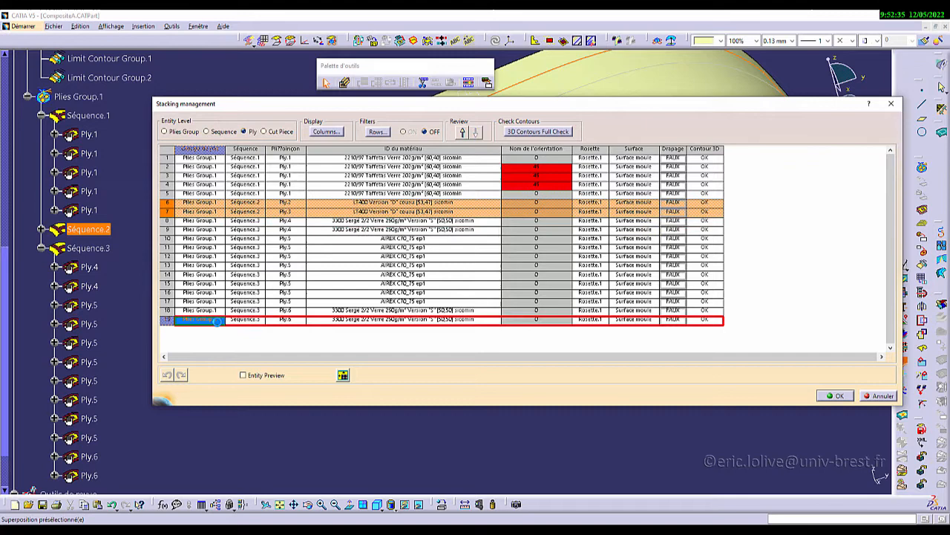
{"action": "left_click", "coordinate": [170, 221]}
{"action": "left_click", "coordinate": [170, 320], "text": "shift"}
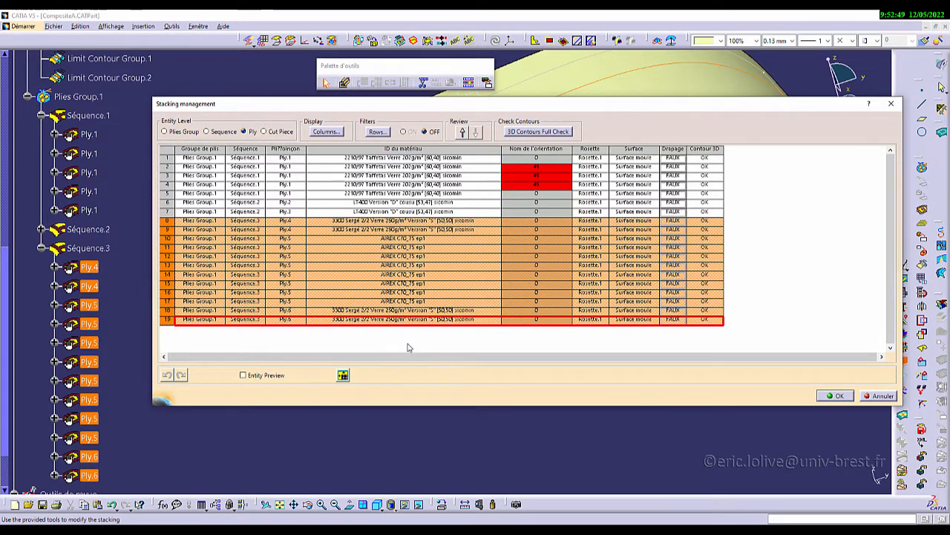
{"action": "left_click", "coordinate": [475, 284]}
{"action": "left_click", "coordinate": [475, 211]}
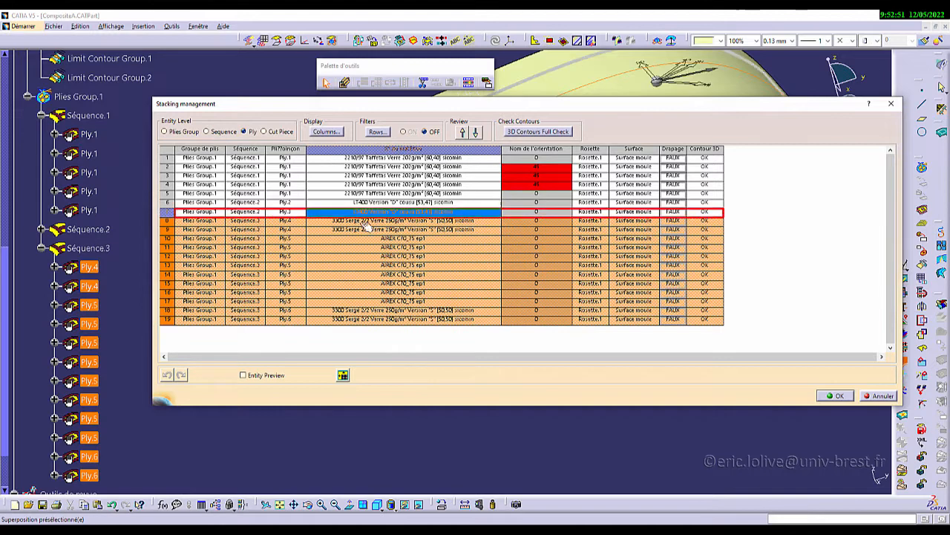
Review the row operations offered for row 8, the first Ply.4 of Séquence.3, and shift the stacking window slightly
{"action": "left_click", "coordinate": [168, 220]}
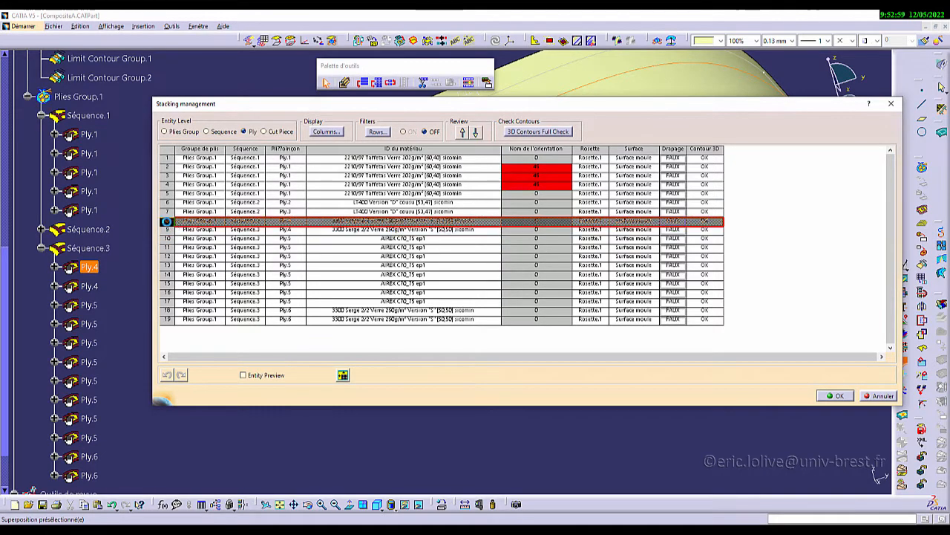
{"action": "right_click", "coordinate": [166, 221]}
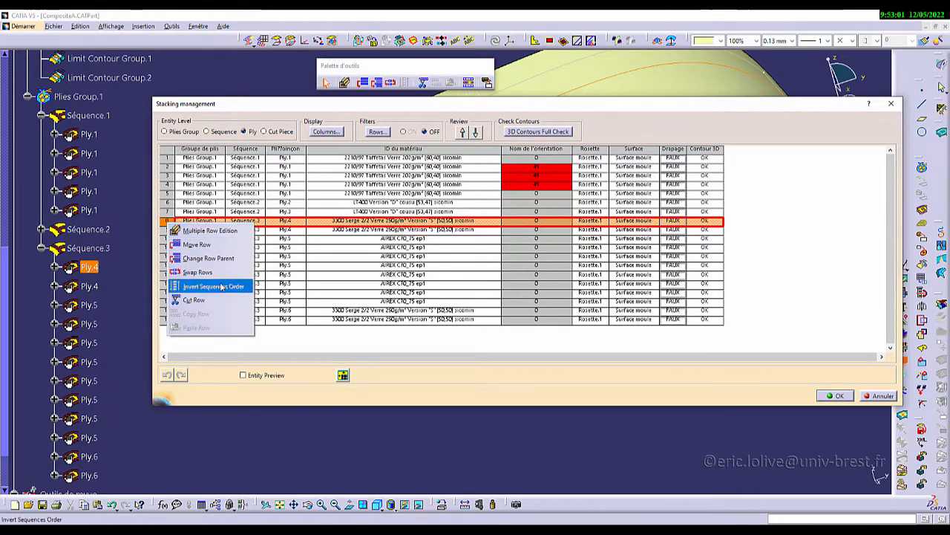
{"action": "left_click", "coordinate": [221, 286]}
{"action": "left_click", "coordinate": [637, 124]}
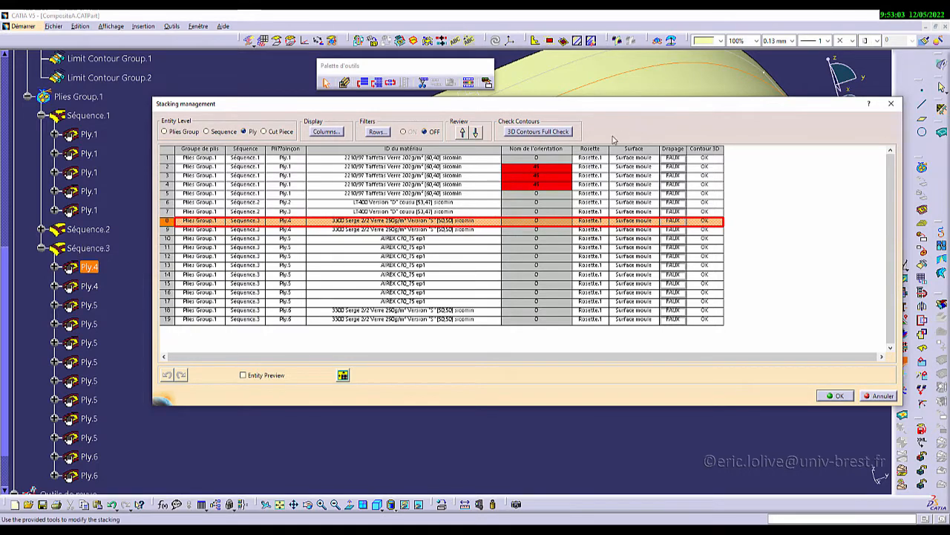
{"action": "right_click", "coordinate": [168, 223]}
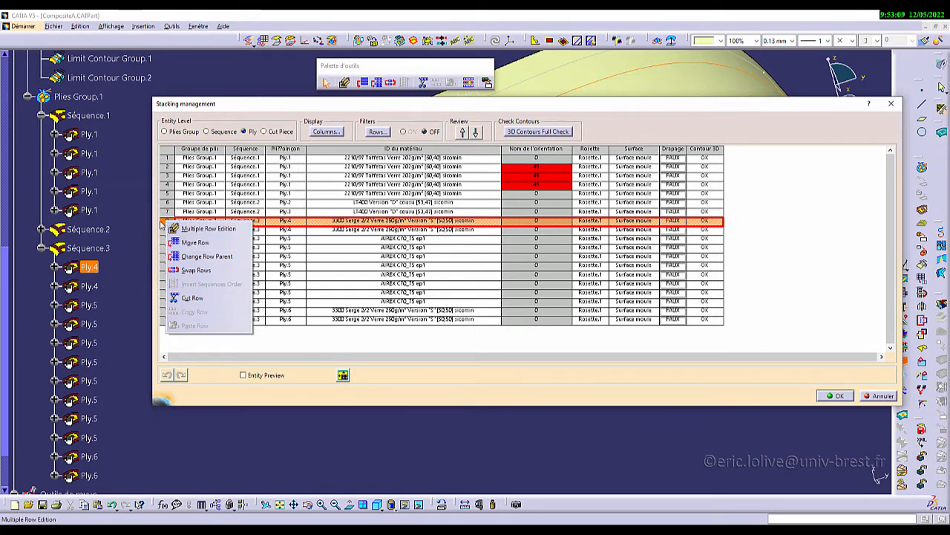
{"action": "left_click", "coordinate": [167, 228]}
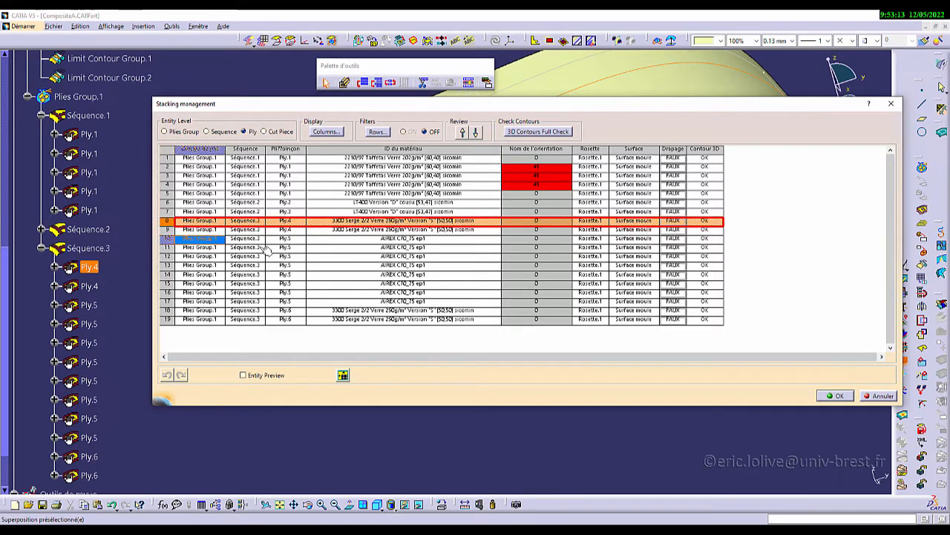
{"action": "left_click", "coordinate": [478, 147]}
{"action": "left_click_drag", "start_coordinate": [481, 105], "coordinate": [446, 123]}
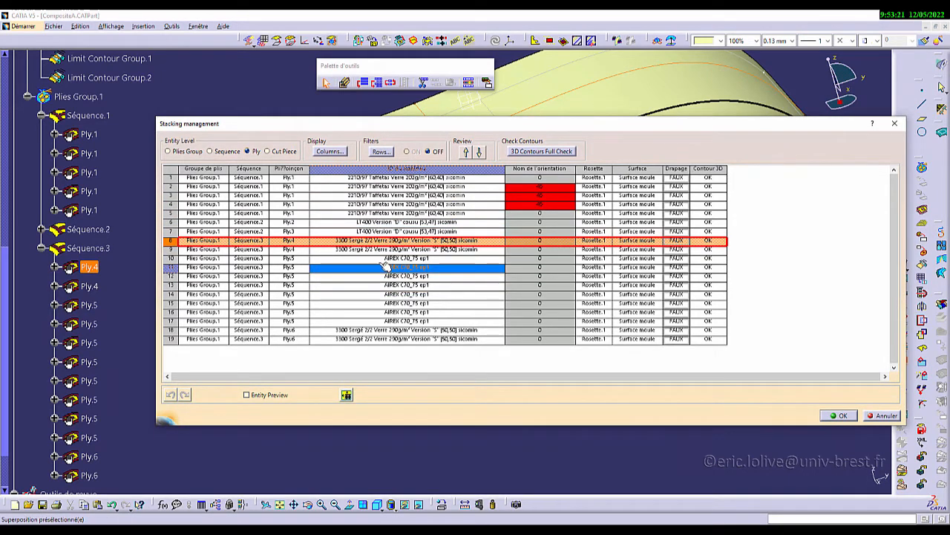
{"action": "left_click", "coordinate": [172, 240]}
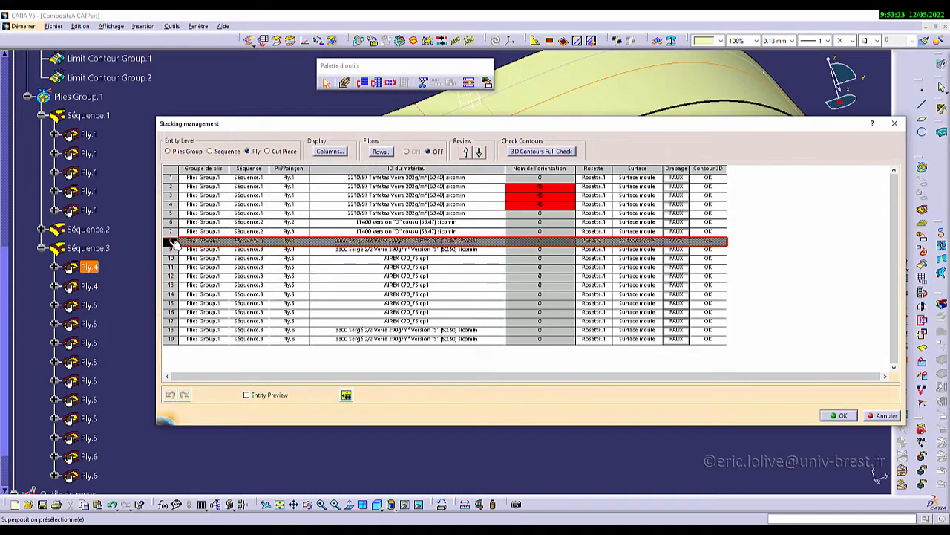
{"action": "right_click", "coordinate": [172, 243]}
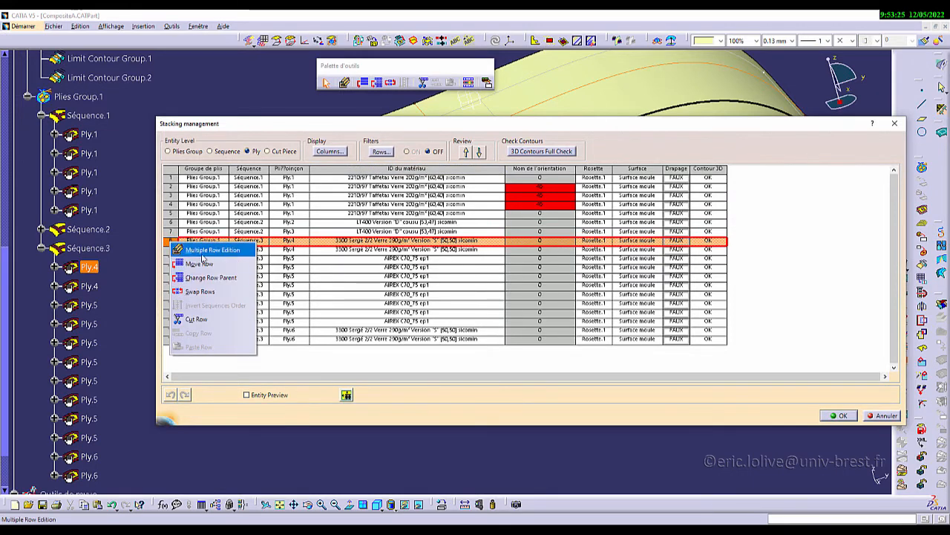
{"action": "left_click", "coordinate": [199, 263]}
Set the orientation of row 9, the second Ply.4 of Séquence.3, to 45 through Multiple Row Edition
{"action": "left_click", "coordinate": [170, 251]}
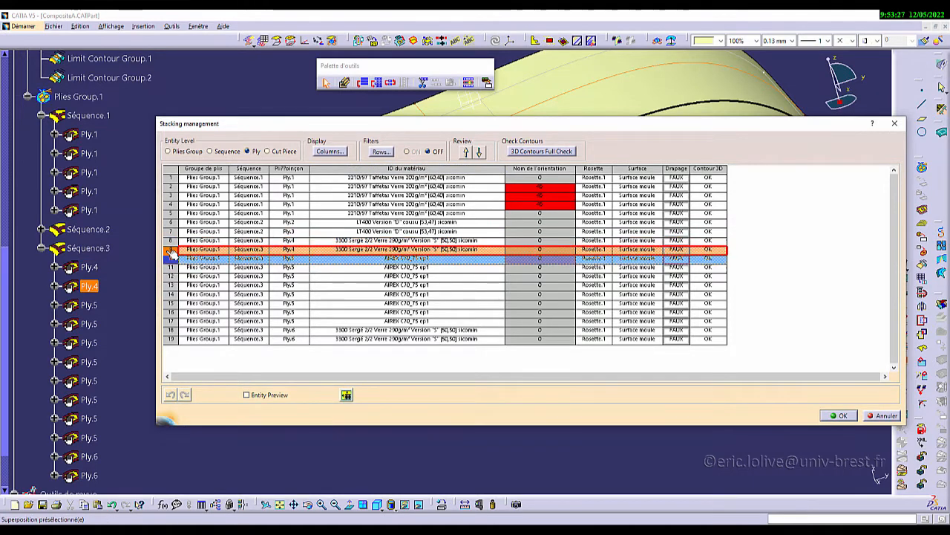
{"action": "left_click", "coordinate": [171, 253]}
{"action": "right_click", "coordinate": [173, 251]}
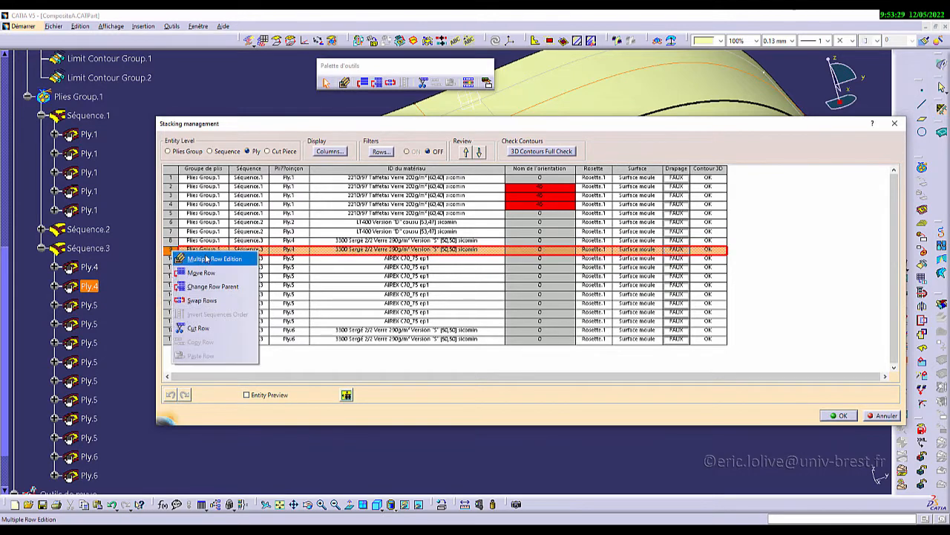
{"action": "left_click", "coordinate": [186, 258]}
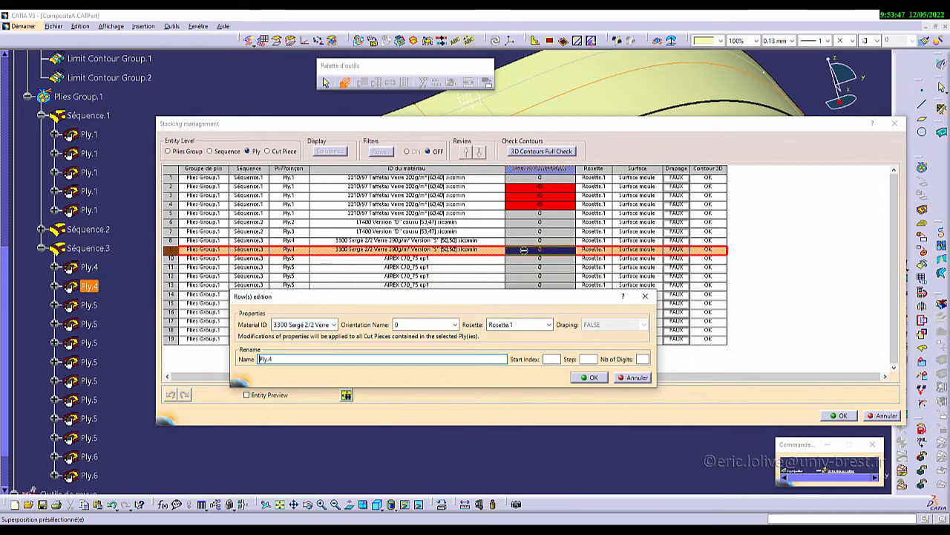
{"action": "left_click", "coordinate": [420, 325]}
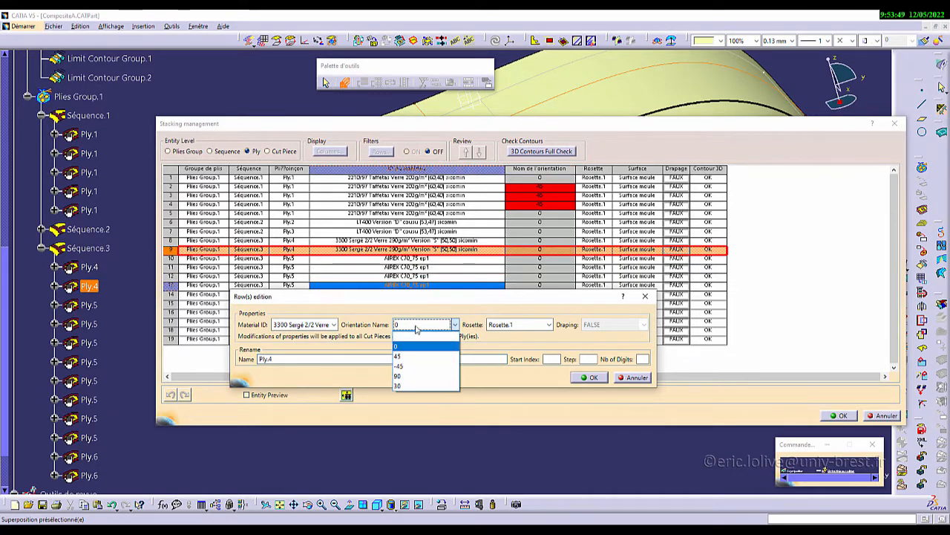
{"action": "left_click", "coordinate": [416, 357]}
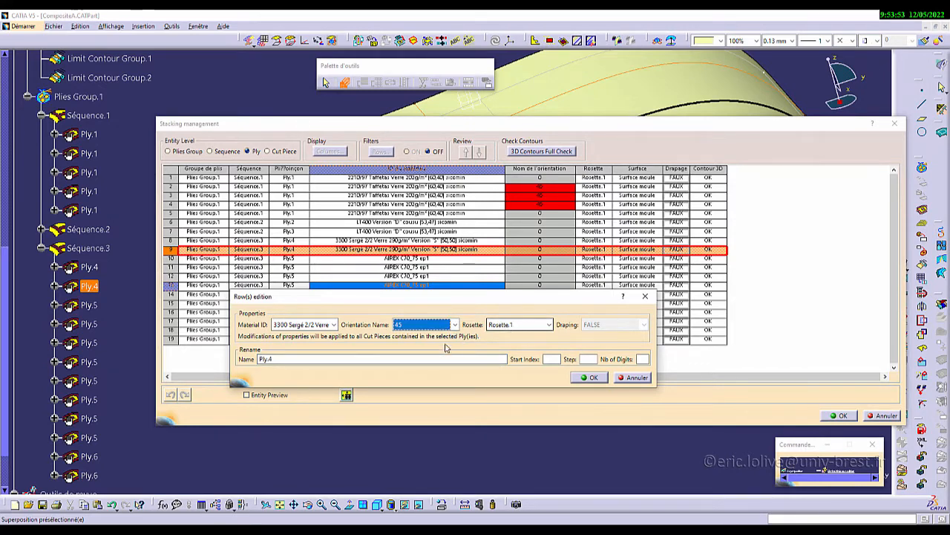
{"action": "left_click", "coordinate": [588, 377]}
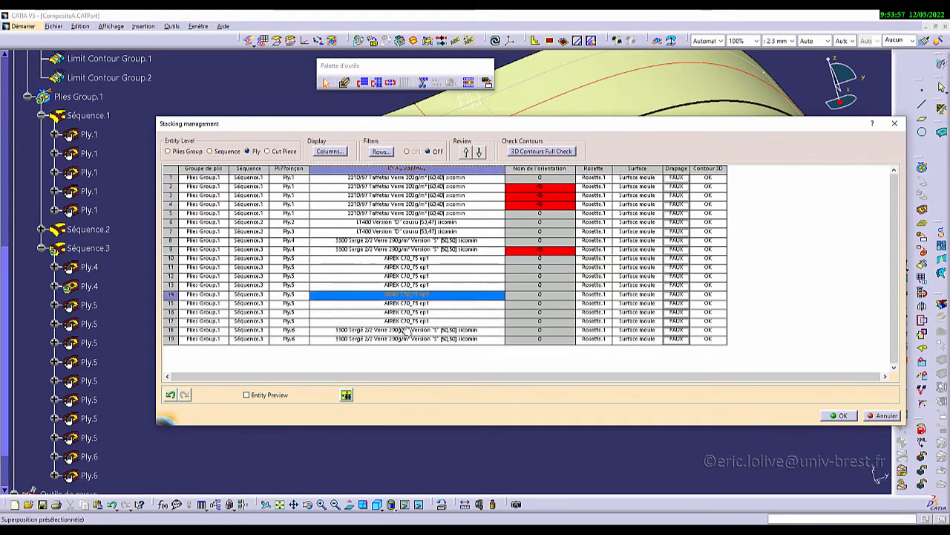
Set the orientation of row 18, the first Ply.6 of Séquence.3, to 45 through Multiple Row Edition
{"action": "left_click", "coordinate": [172, 330]}
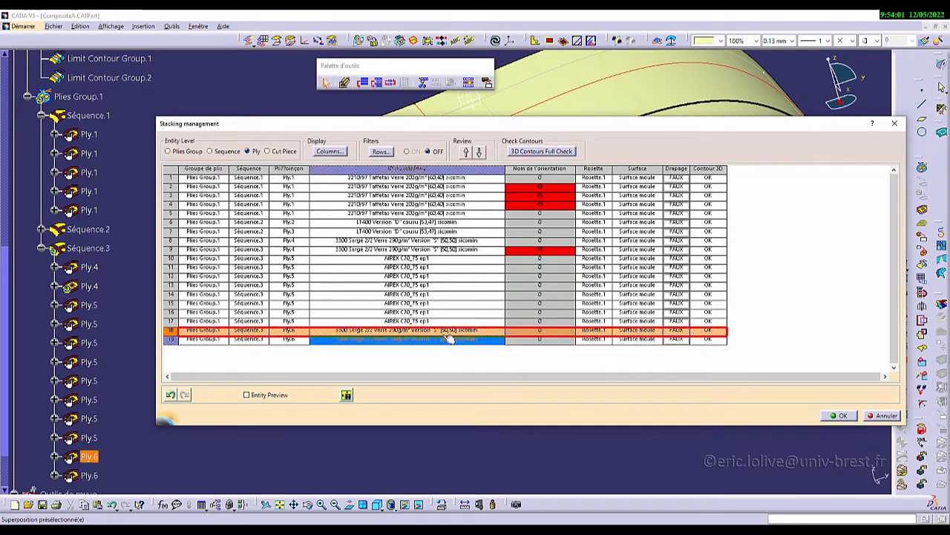
{"action": "right_click", "coordinate": [175, 332]}
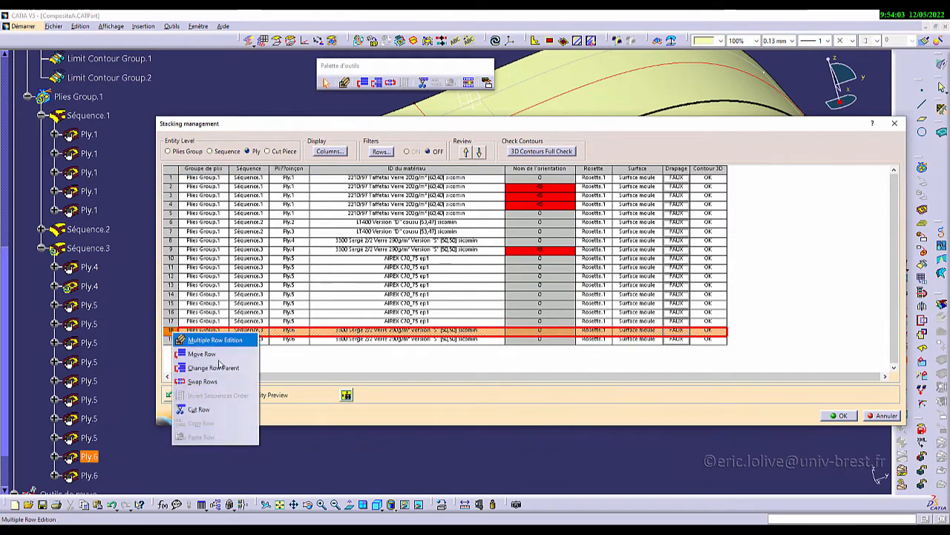
{"action": "left_click", "coordinate": [214, 340]}
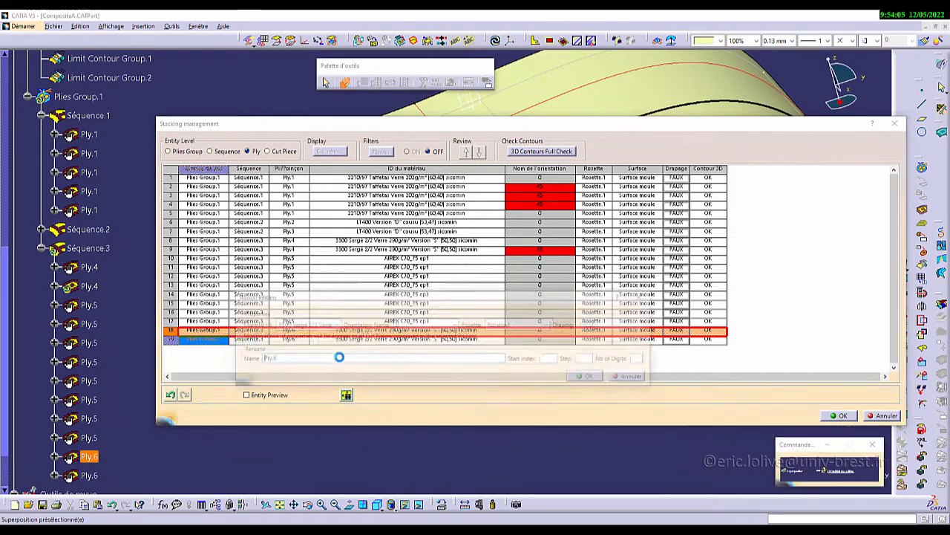
{"action": "left_click", "coordinate": [452, 324]}
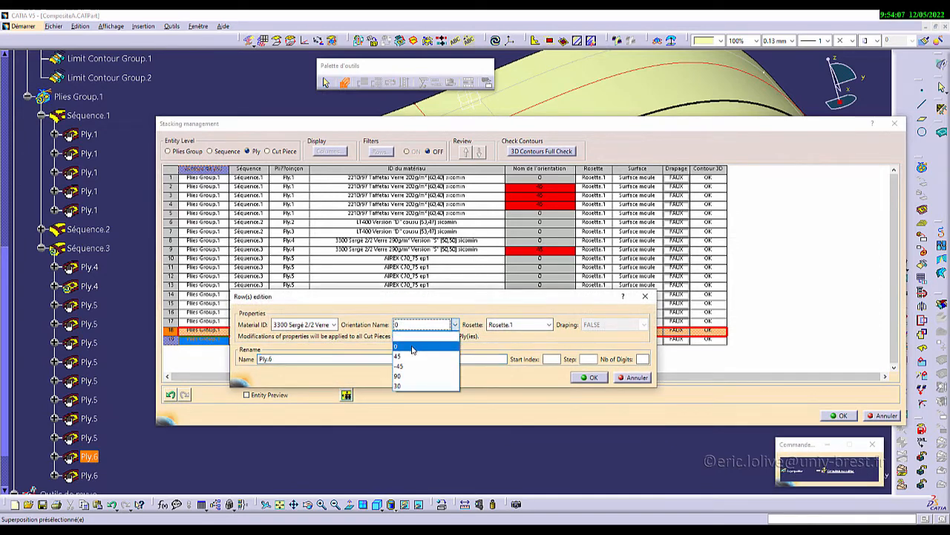
{"action": "left_click", "coordinate": [413, 349]}
{"action": "left_click", "coordinate": [594, 378]}
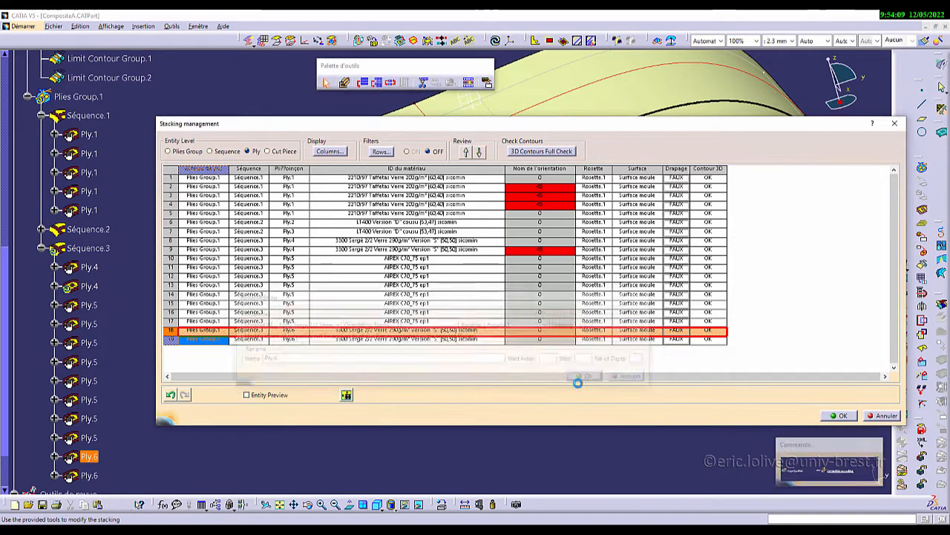
Review the shared properties of the AIREX C70_75 plies, rows 10 to 17, in Multiple Row Edition and leave without changes
{"action": "left_click", "coordinate": [360, 334]}
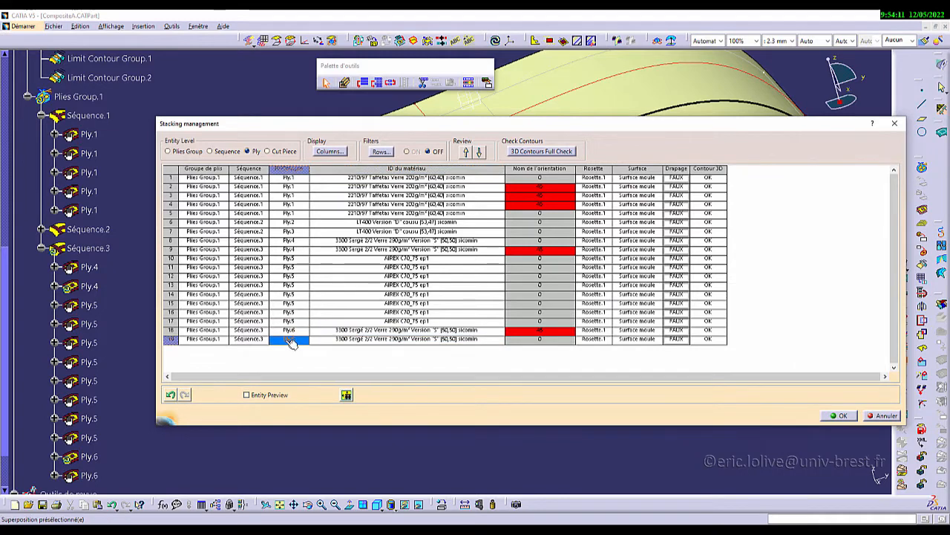
{"action": "left_click", "coordinate": [322, 275]}
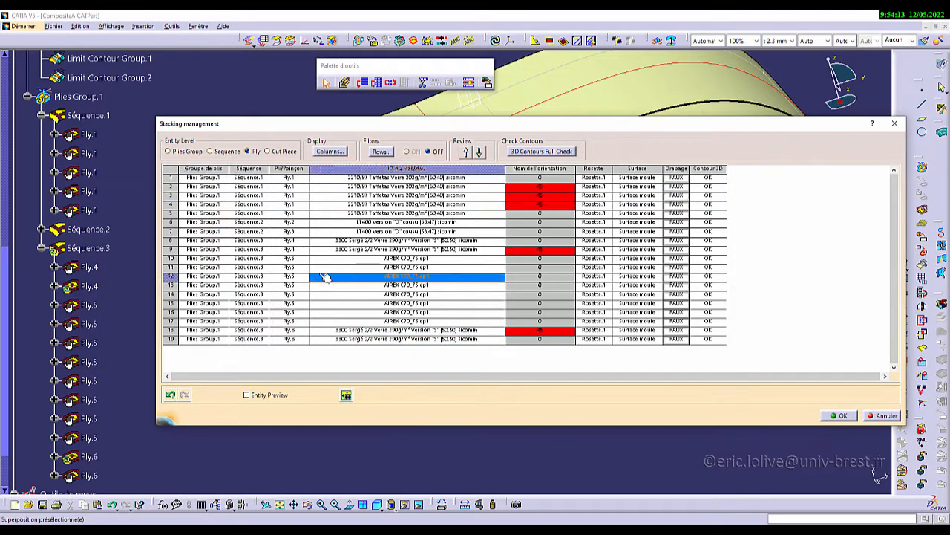
{"action": "left_click", "coordinate": [401, 260]}
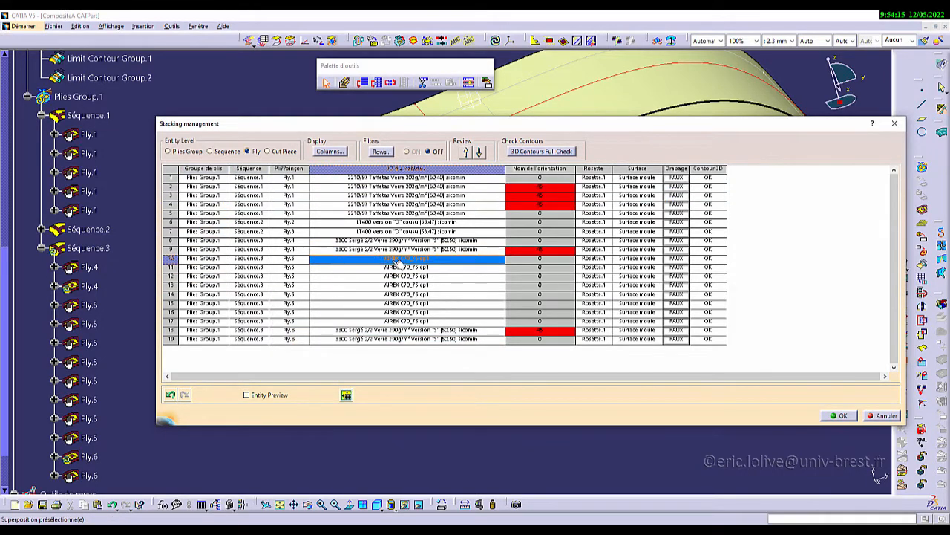
{"action": "left_click", "coordinate": [391, 268]}
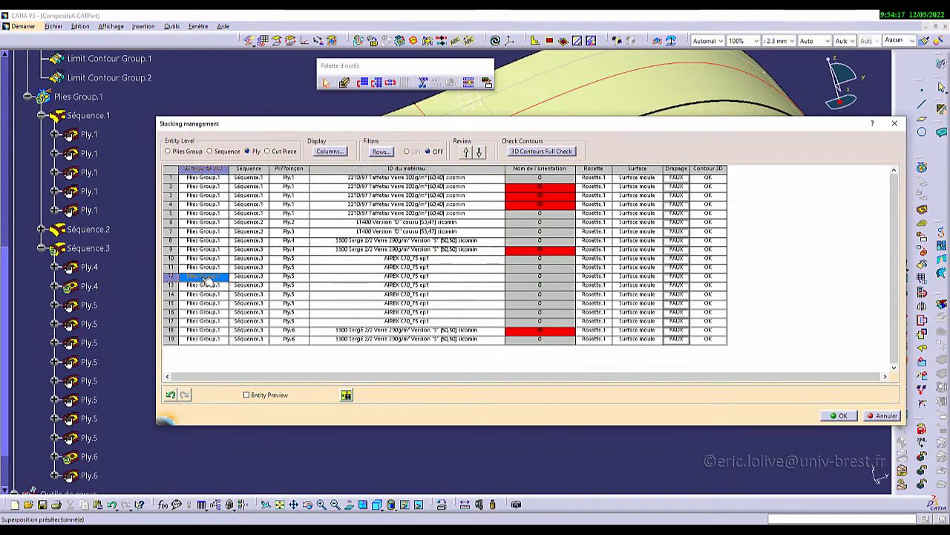
{"action": "left_click", "coordinate": [173, 258]}
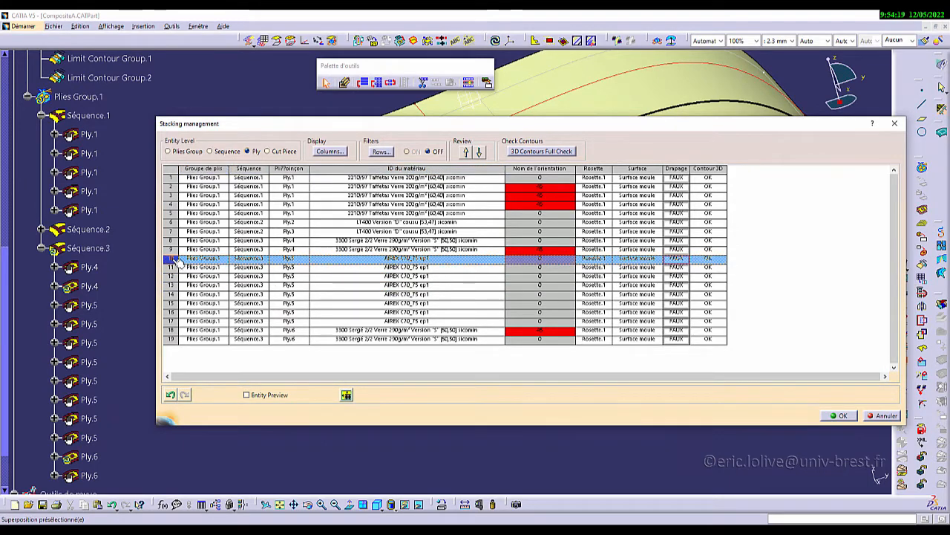
{"action": "left_click", "coordinate": [175, 260]}
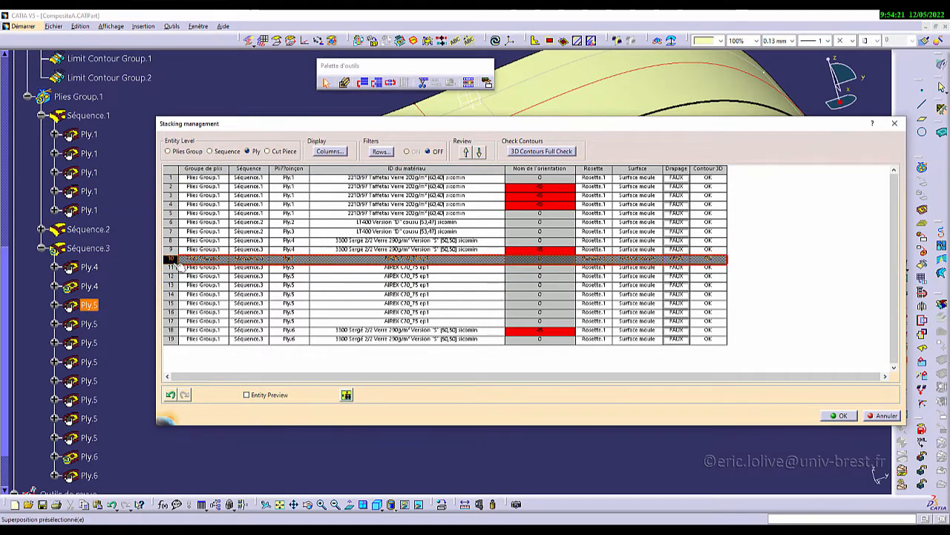
{"action": "left_click", "coordinate": [175, 327], "text": "shift"}
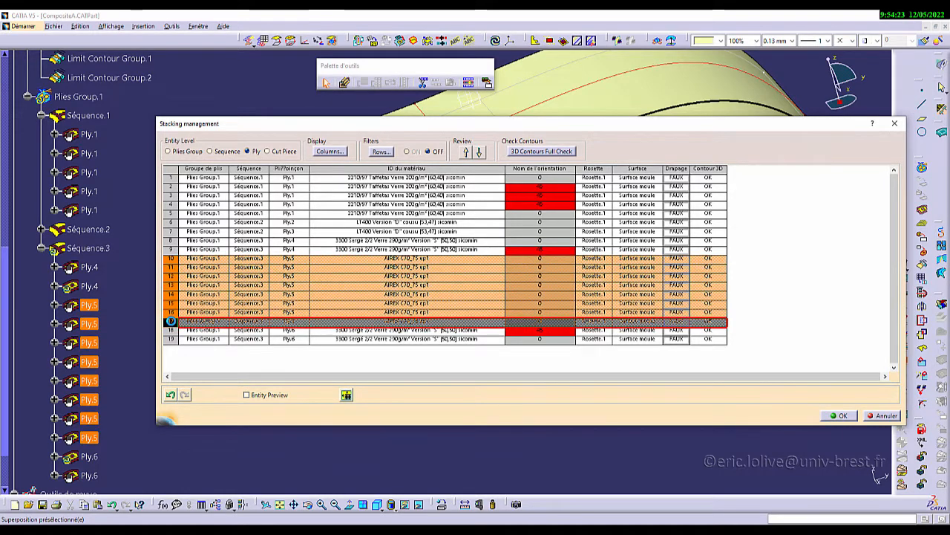
{"action": "right_click", "coordinate": [188, 267]}
{"action": "left_click", "coordinate": [223, 271]}
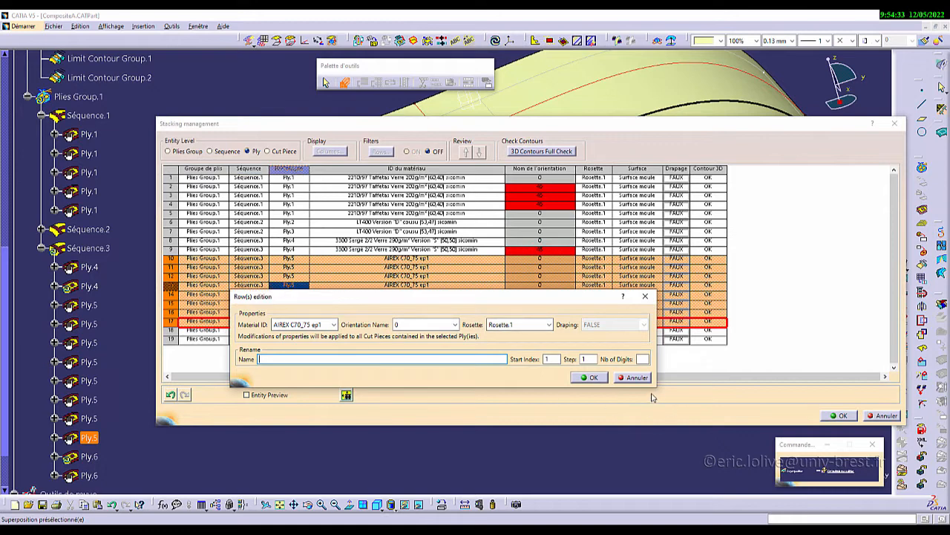
{"action": "left_click", "coordinate": [635, 377]}
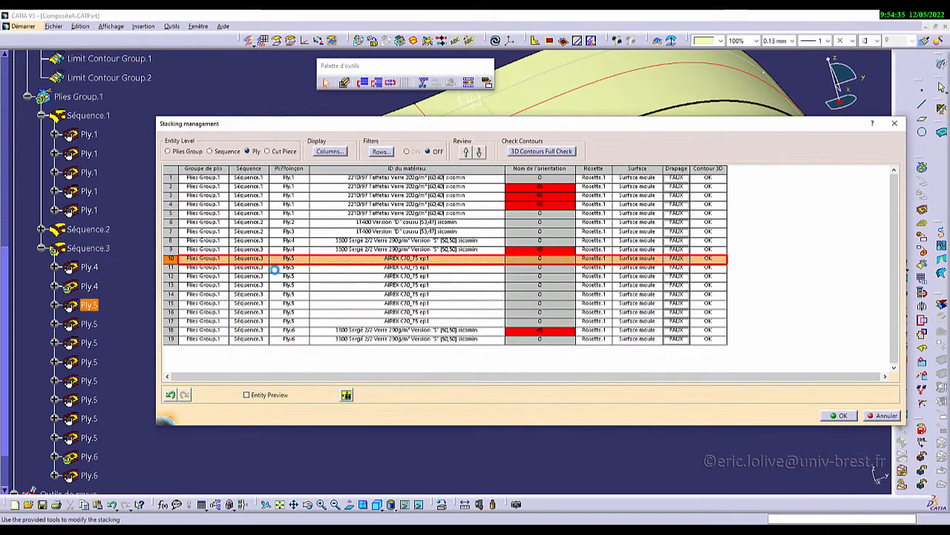
Review the material choices for rows 8 to 10 together in Multiple Row Edition and leave without changes
{"action": "left_click", "coordinate": [173, 243]}
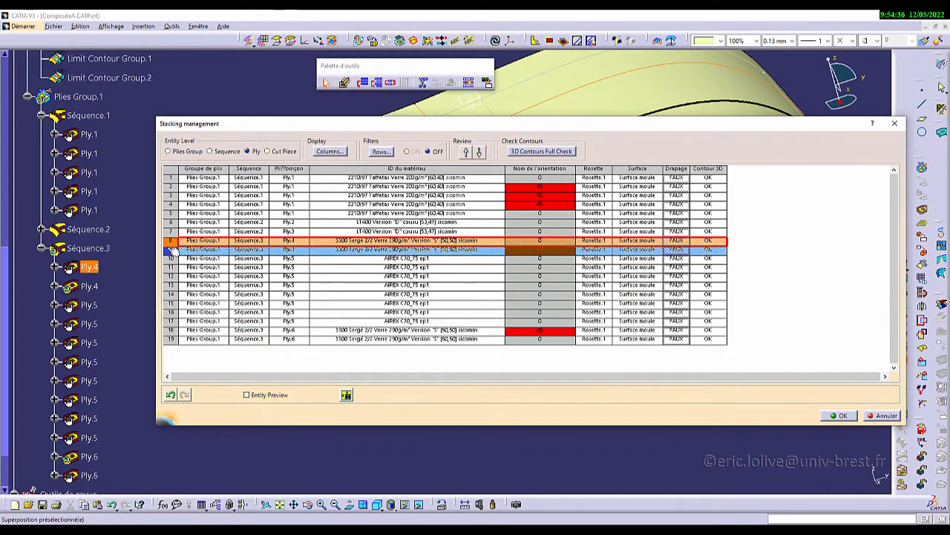
{"action": "left_click", "coordinate": [169, 259], "text": "shift"}
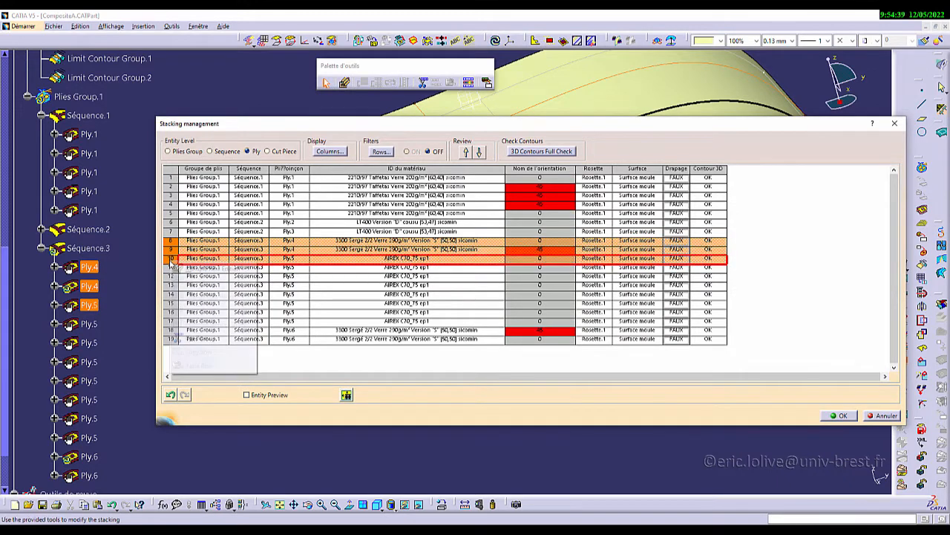
{"action": "right_click", "coordinate": [170, 259]}
{"action": "left_click", "coordinate": [215, 269]}
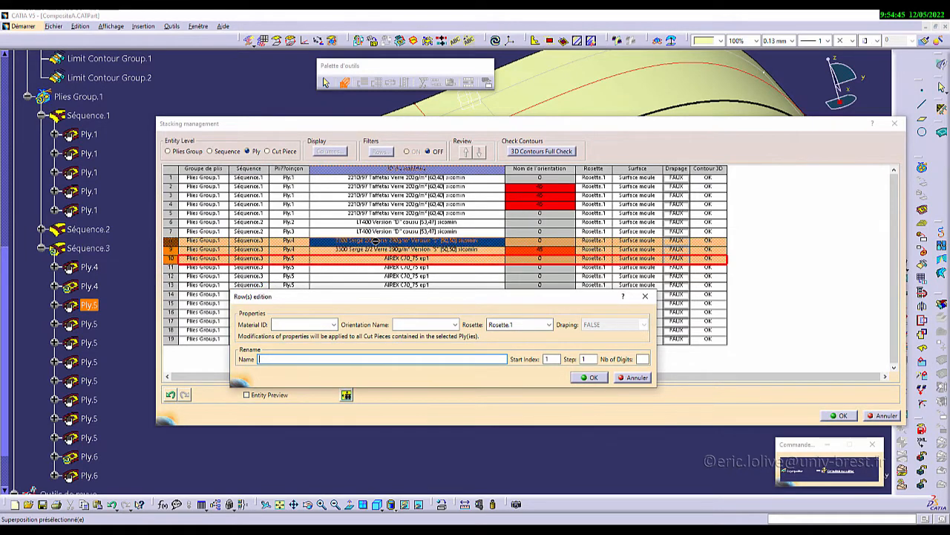
{"action": "left_click", "coordinate": [334, 325]}
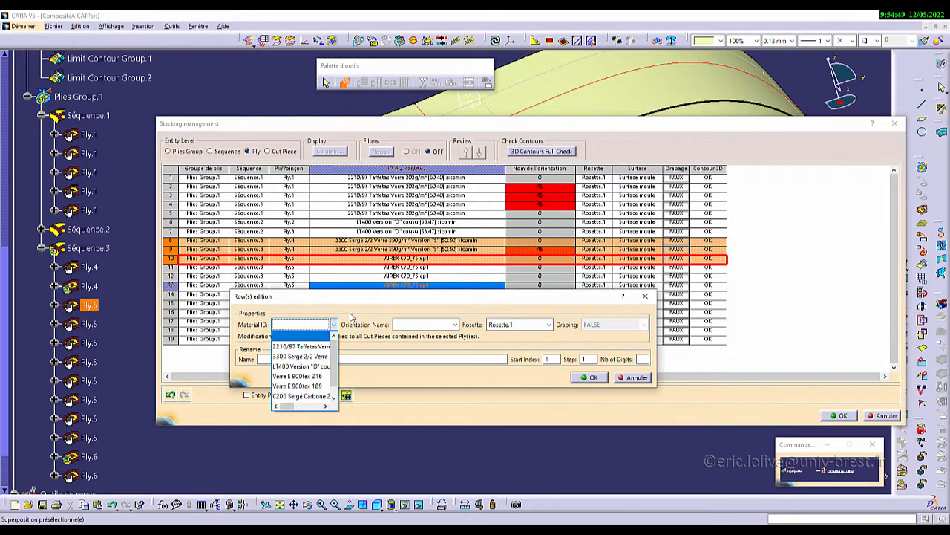
{"action": "left_click", "coordinate": [334, 324]}
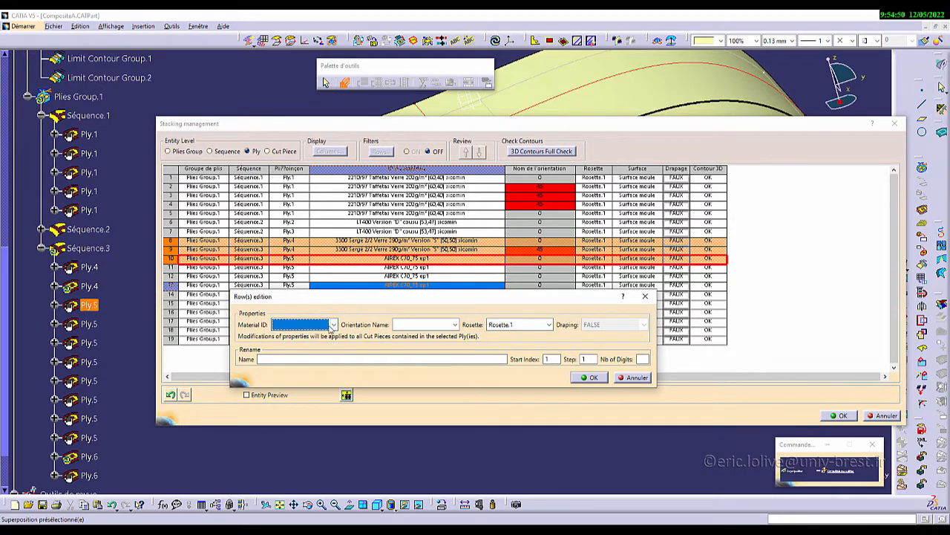
{"action": "left_click", "coordinate": [631, 378]}
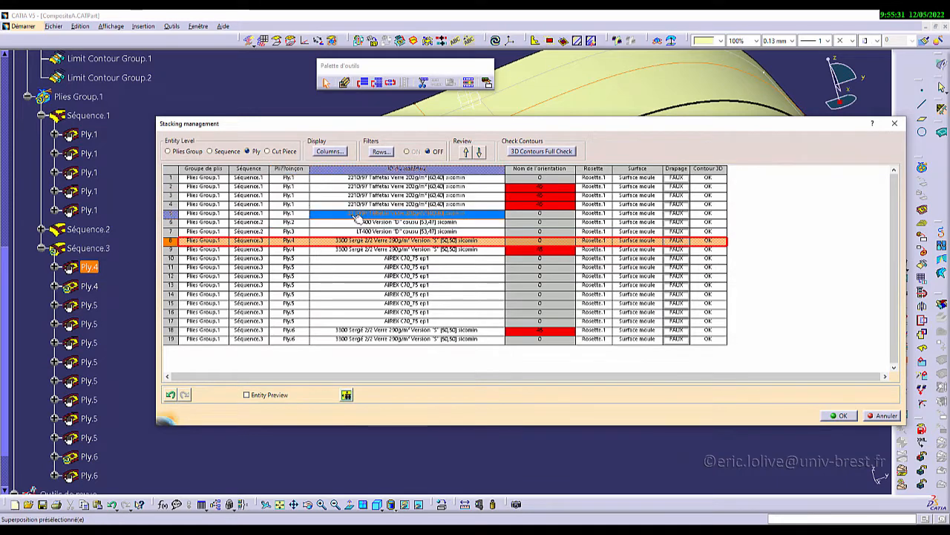
{"action": "left_click", "coordinate": [203, 168]}
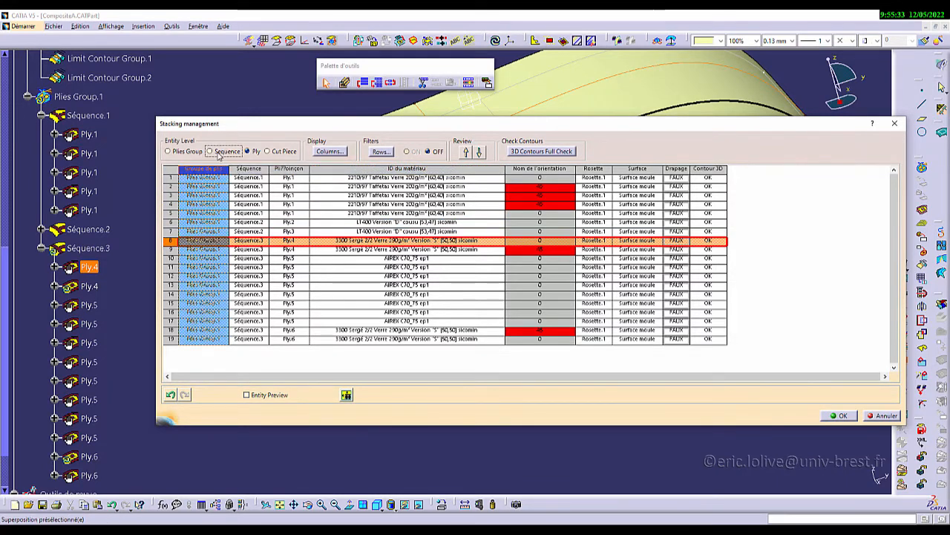
Rename all three sequences together with the base name PG1_Séquence. and 2-digit numbering through Multiple Row Edition at sequence level, and validate the stacking table
{"action": "left_click", "coordinate": [211, 152]}
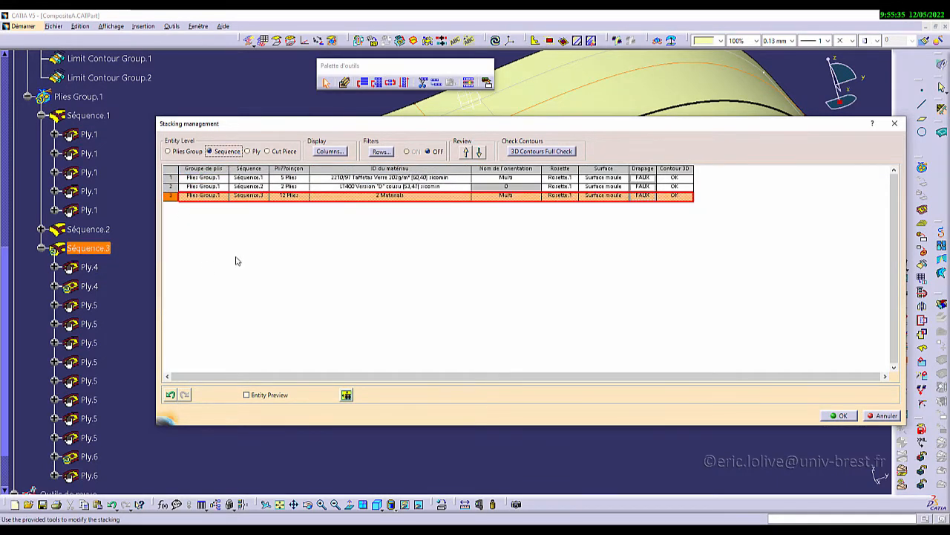
{"action": "left_click", "coordinate": [172, 179]}
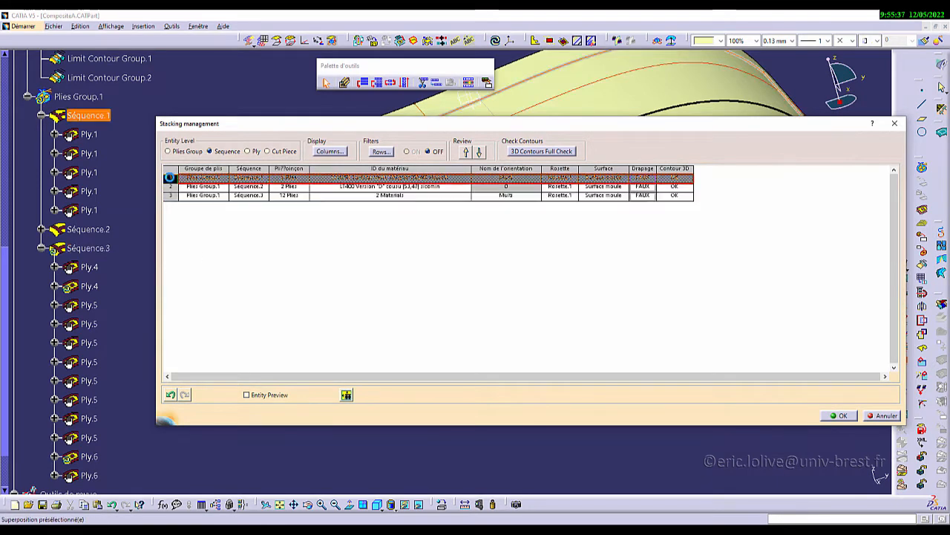
{"action": "left_click", "coordinate": [175, 196], "text": "shift"}
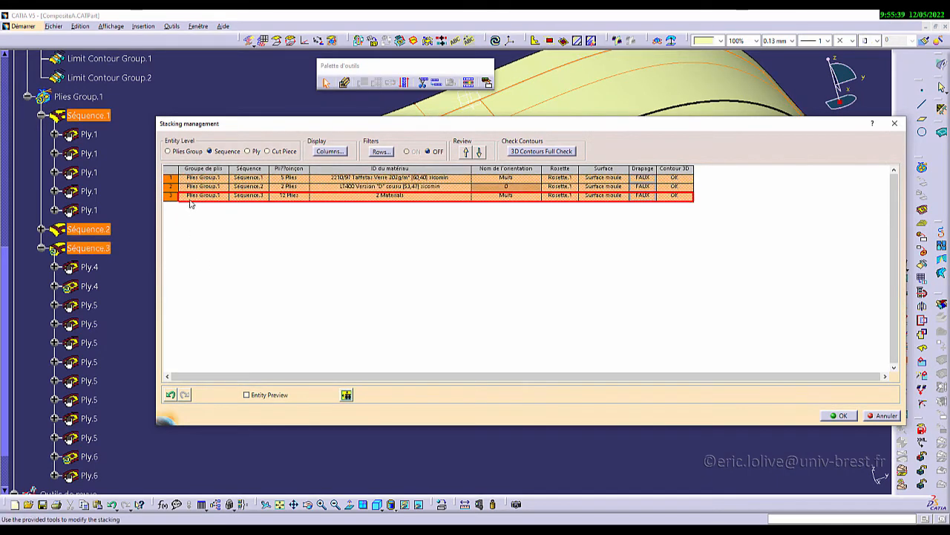
{"action": "right_click", "coordinate": [173, 181]}
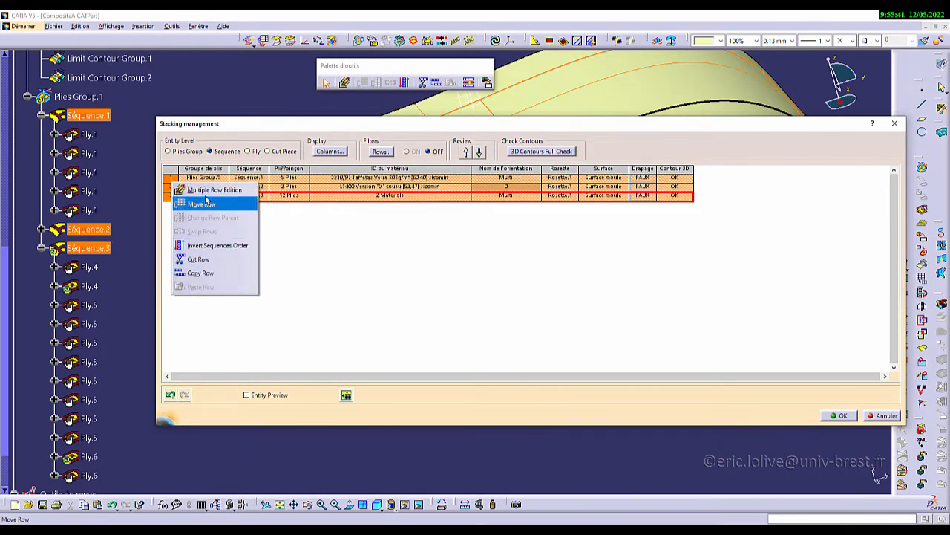
{"action": "left_click", "coordinate": [207, 190]}
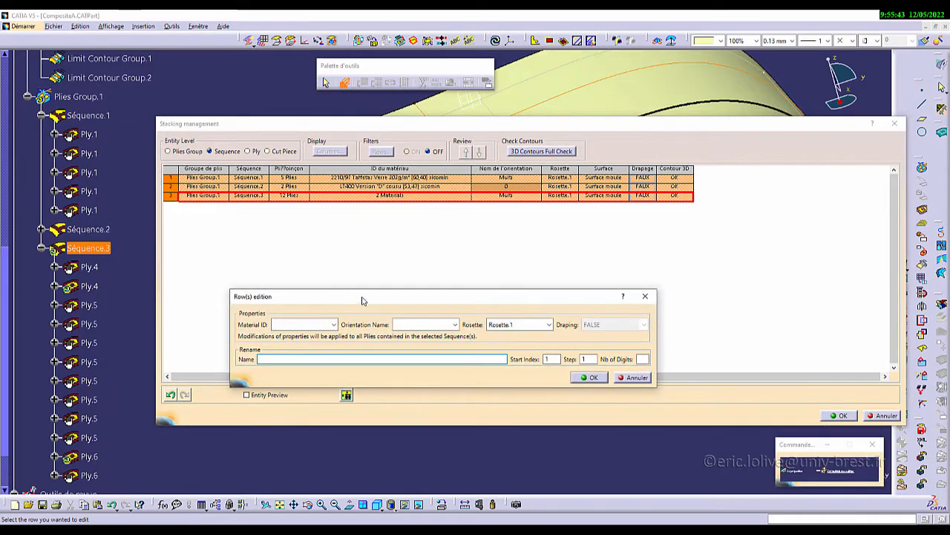
{"action": "left_click_drag", "start_coordinate": [363, 299], "coordinate": [367, 234]}
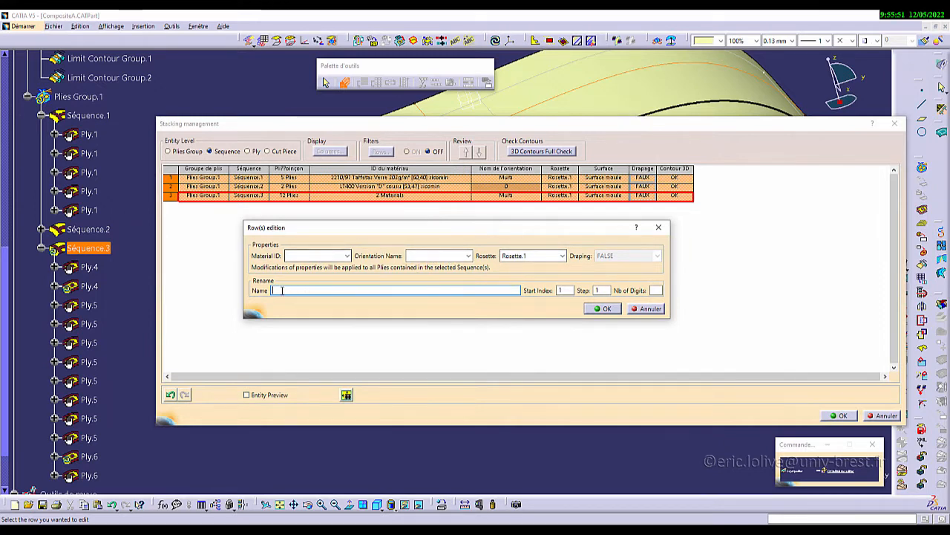
{"action": "left_click", "coordinate": [305, 291]}
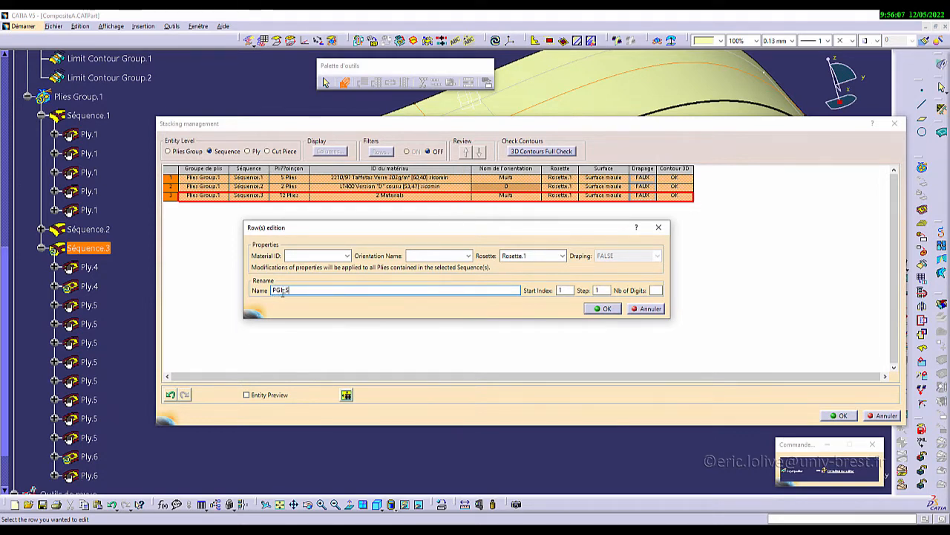
{"action": "type", "text": "quence."}
{"action": "left_click", "coordinate": [599, 290]}
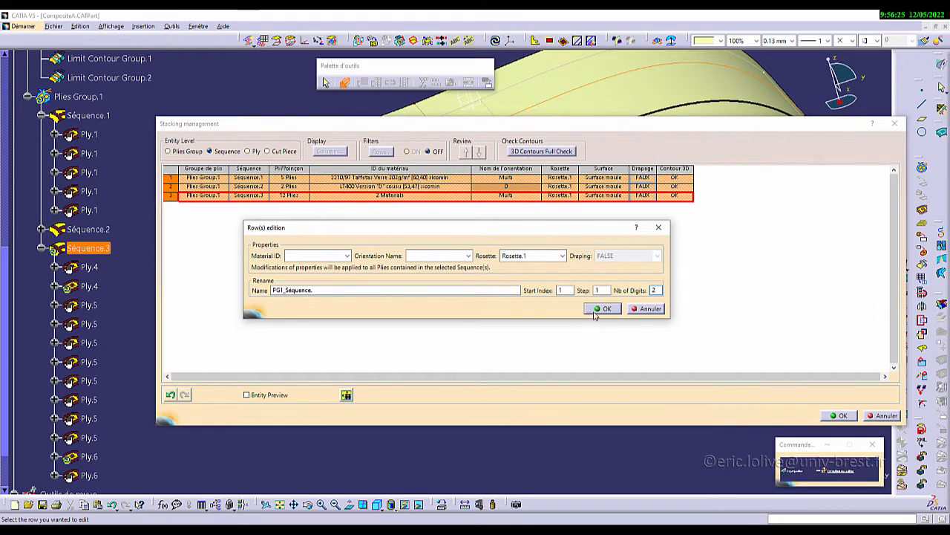
{"action": "left_click", "coordinate": [603, 309]}
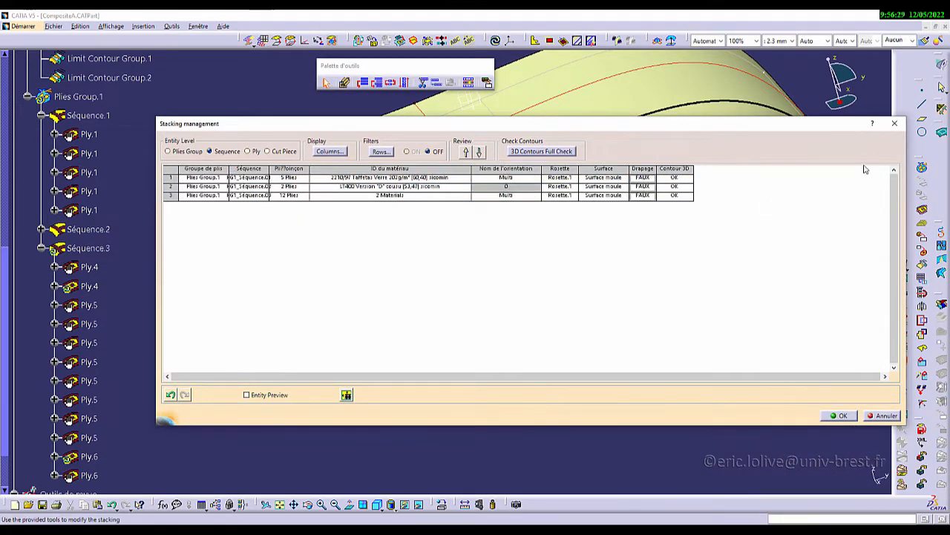
{"action": "left_click", "coordinate": [841, 416]}
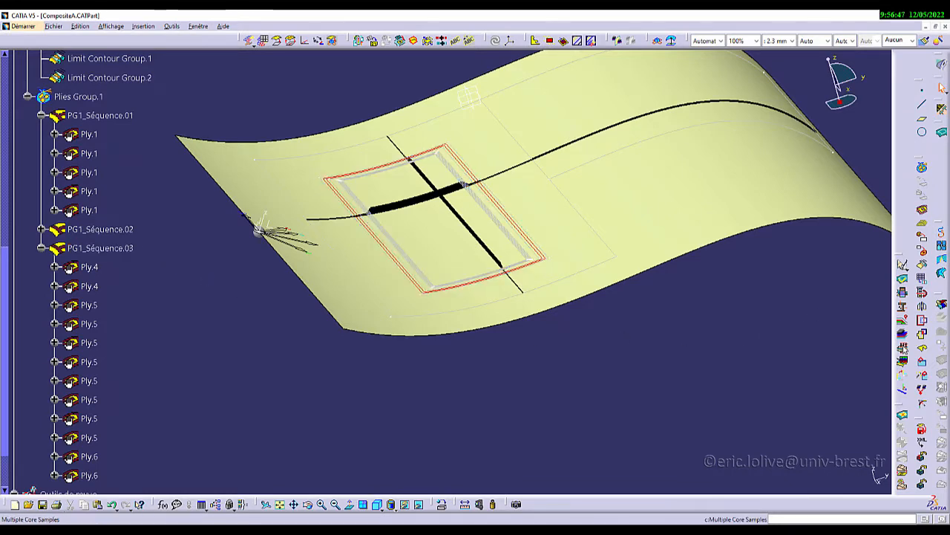
Reopen the Stacking Management table and list its content at ply level
{"action": "left_click", "coordinate": [903, 366]}
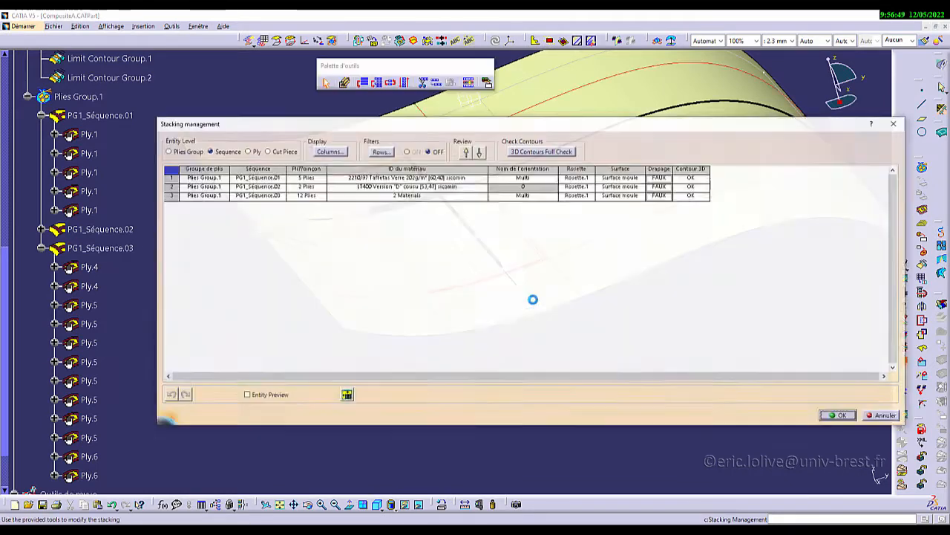
{"action": "left_click", "coordinate": [252, 181]}
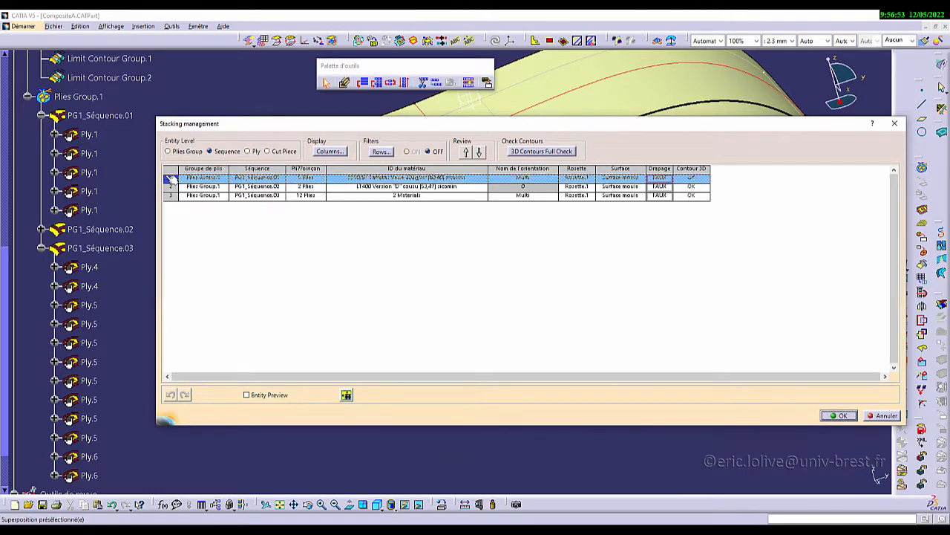
{"action": "left_click", "coordinate": [248, 151]}
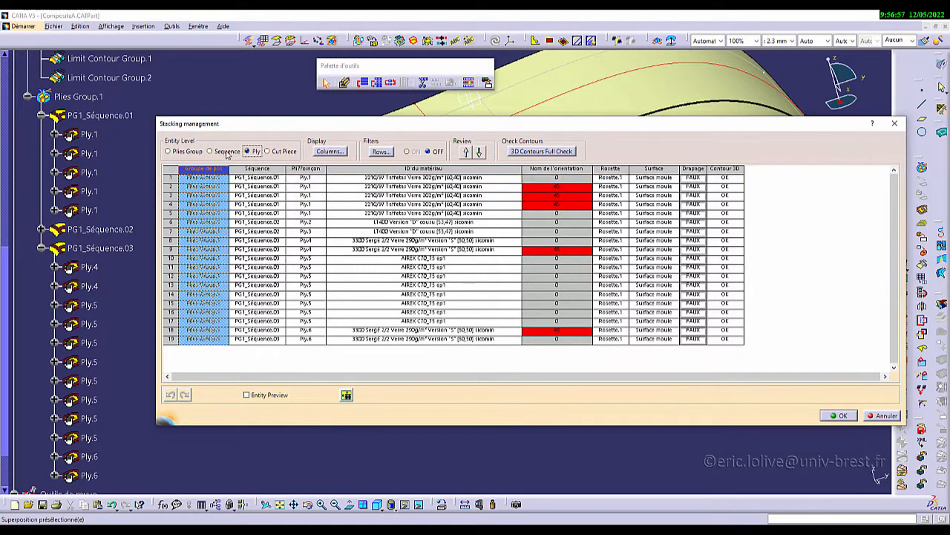
Rename rows 1 to 5, the plies of PG1_Séquence.01, with the base name PG1_Seq1_Ply. and 3-digit numbering, and validate the stacking table
{"action": "left_click", "coordinate": [171, 178]}
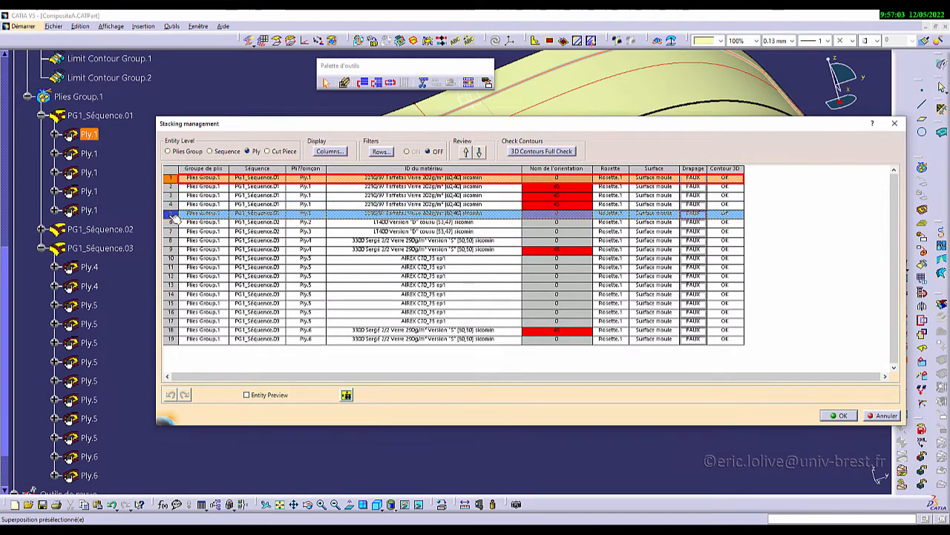
{"action": "left_click", "coordinate": [175, 215], "text": "shift"}
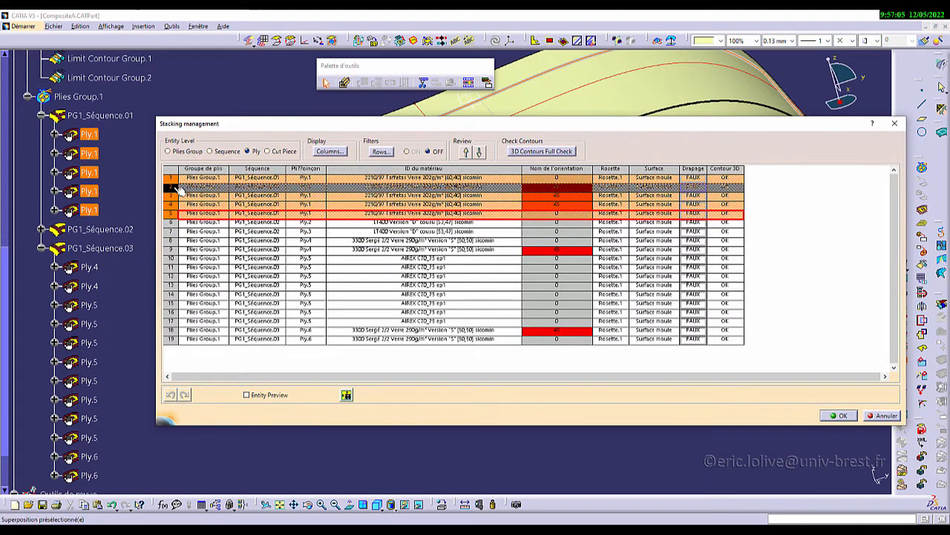
{"action": "right_click", "coordinate": [179, 191]}
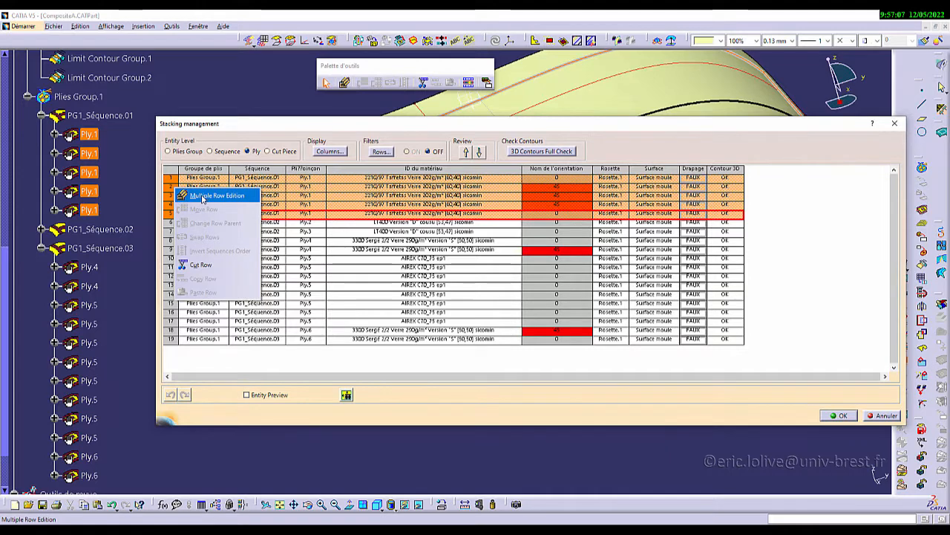
{"action": "left_click", "coordinate": [208, 196]}
{"action": "left_click", "coordinate": [260, 226]}
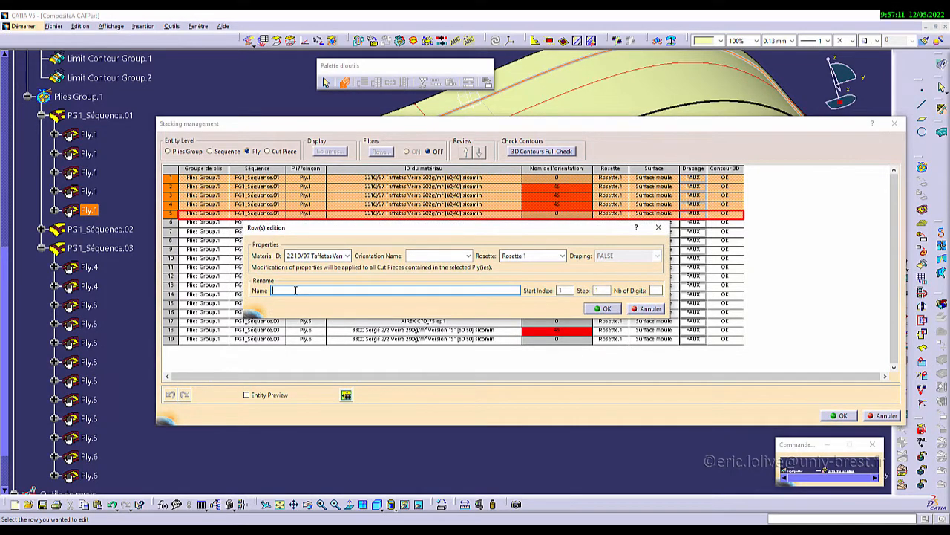
{"action": "type", "text": "PG"}
{"action": "type", "text": "1_Seq1_Ply."}
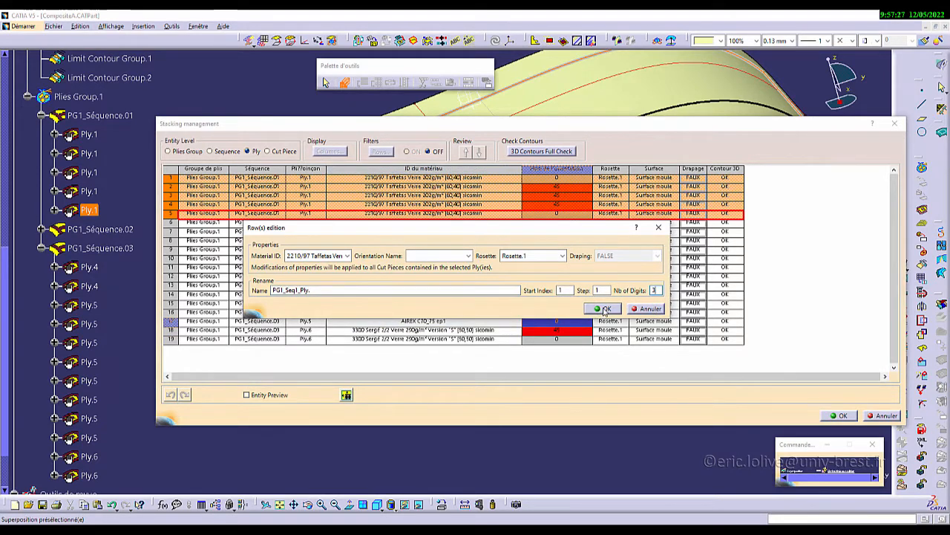
{"action": "left_click", "coordinate": [605, 310]}
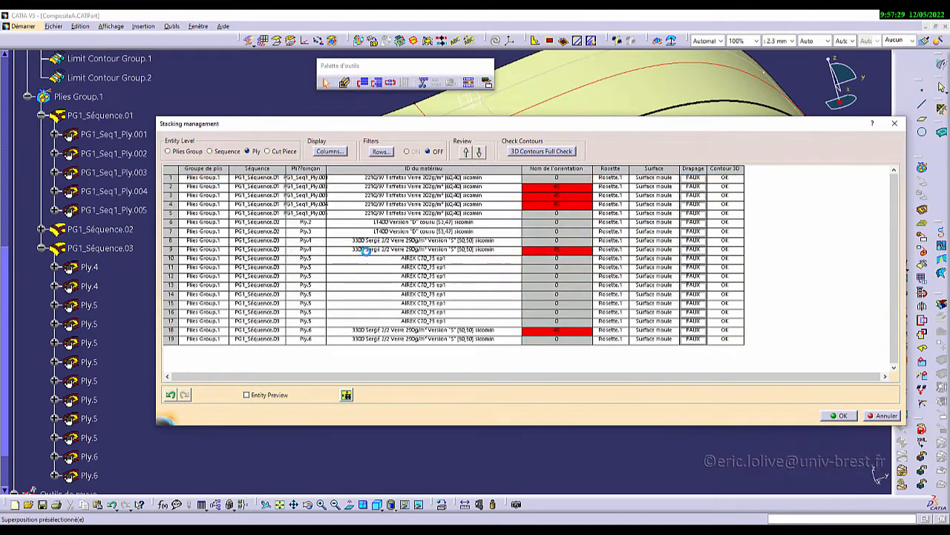
{"action": "left_click", "coordinate": [317, 177]}
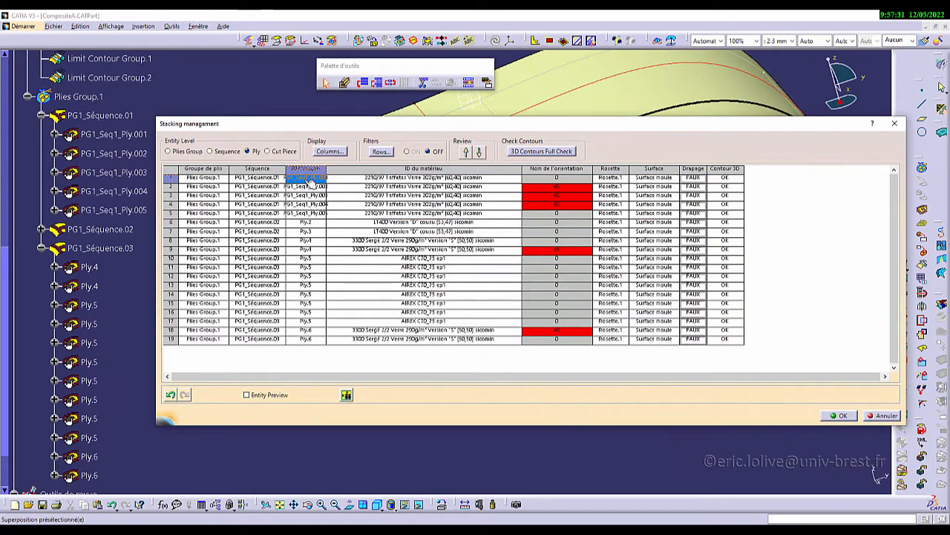
{"action": "left_click", "coordinate": [839, 416]}
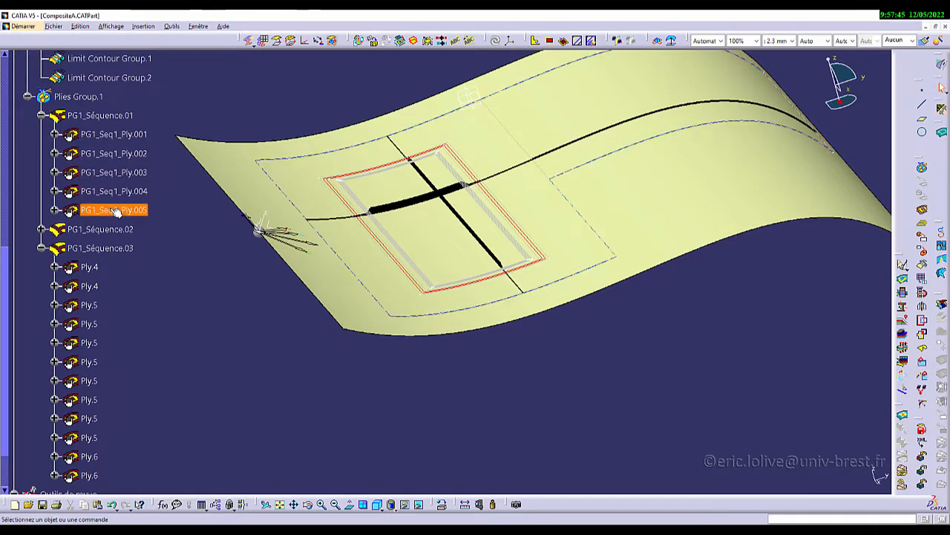
Reopen Stacking Management and rename rows 6 and 7, the plies of PG1_Séquence.02, with the base name PL1_Seq2_Ply. and 3-digit numbering
{"action": "left_click", "coordinate": [903, 360]}
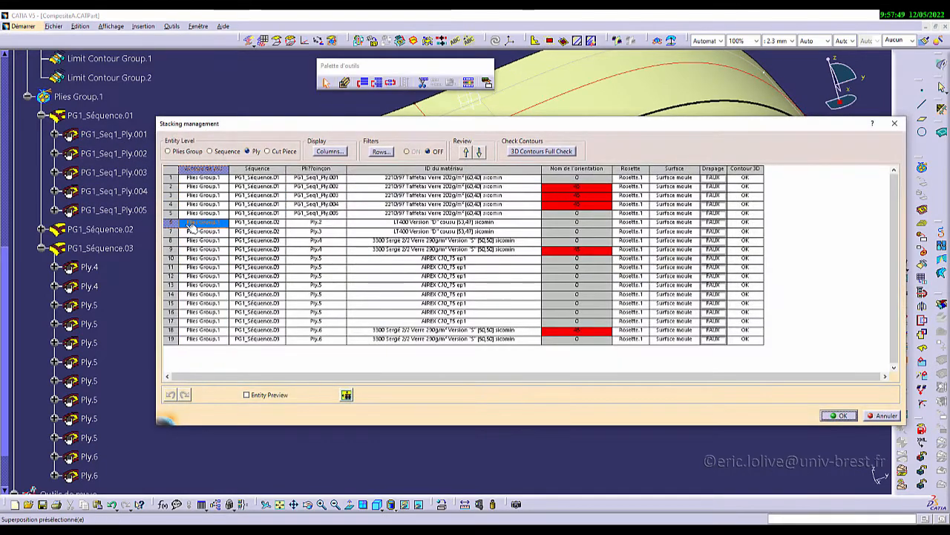
{"action": "left_click", "coordinate": [179, 224]}
{"action": "left_click", "coordinate": [174, 224]}
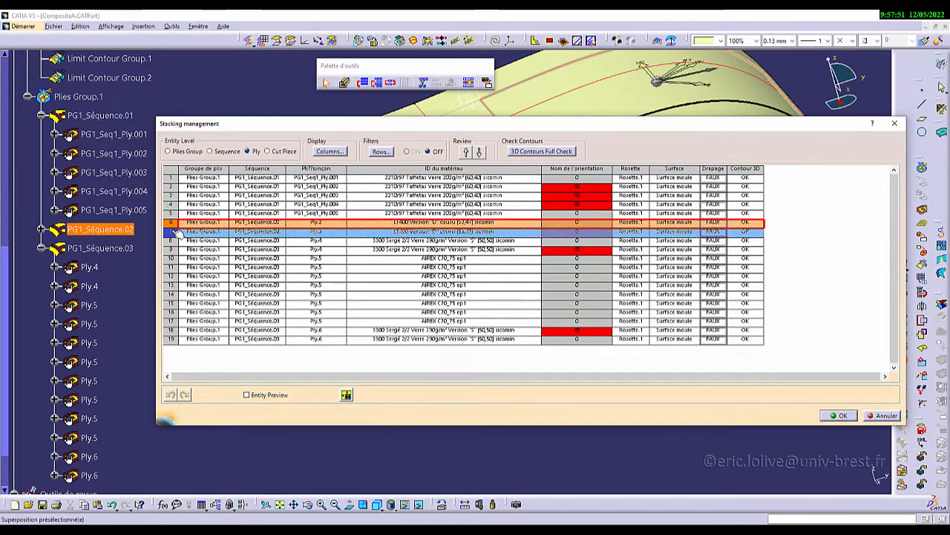
{"action": "left_click", "coordinate": [175, 232], "text": "ctrl"}
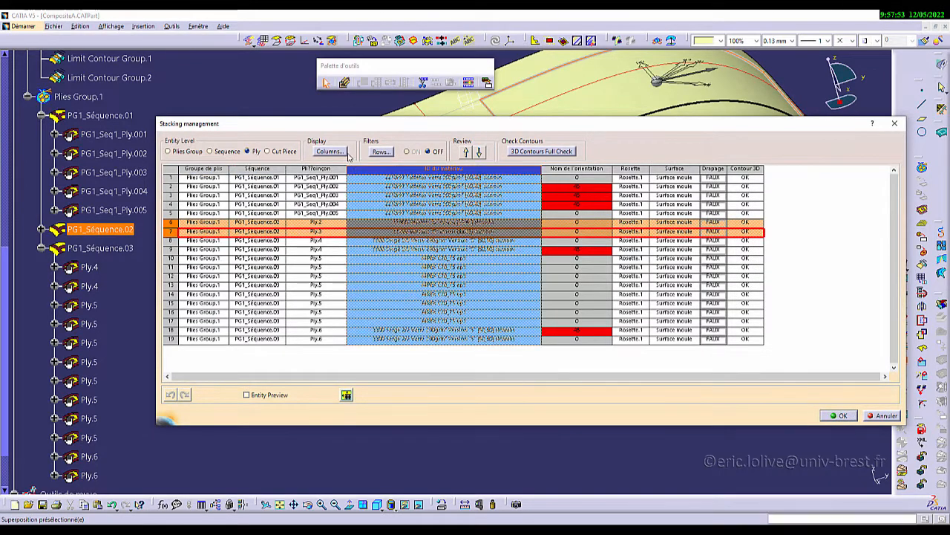
{"action": "right_click", "coordinate": [173, 235]}
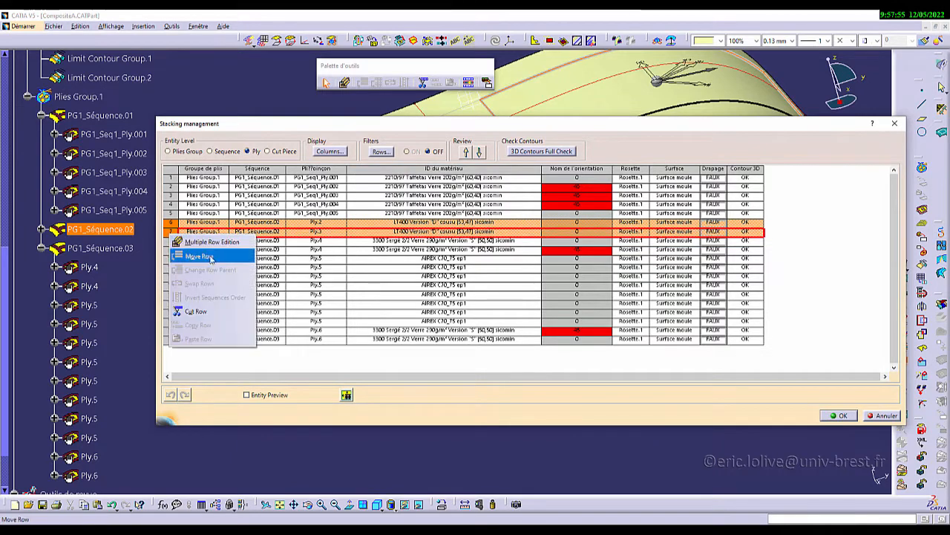
{"action": "left_click", "coordinate": [211, 242]}
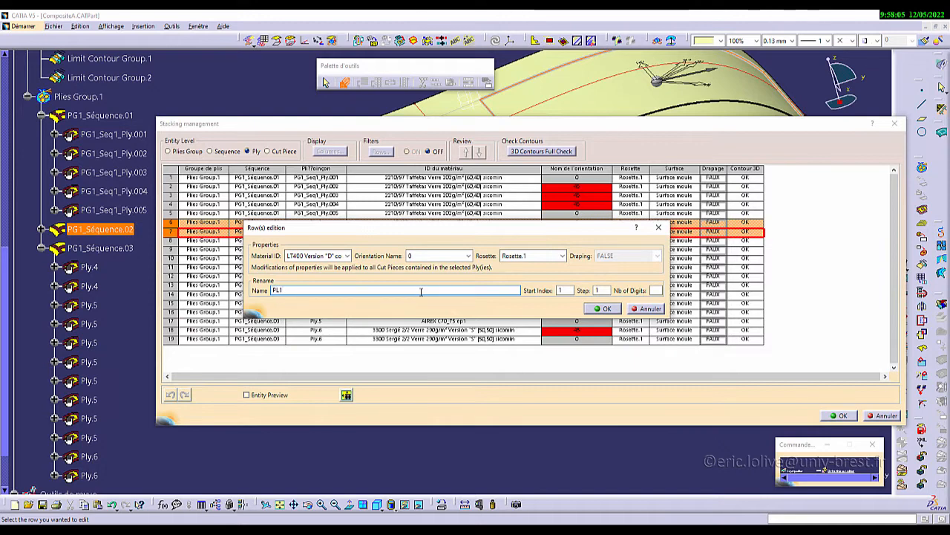
{"action": "type", "text": "_Seq2_Ply."}
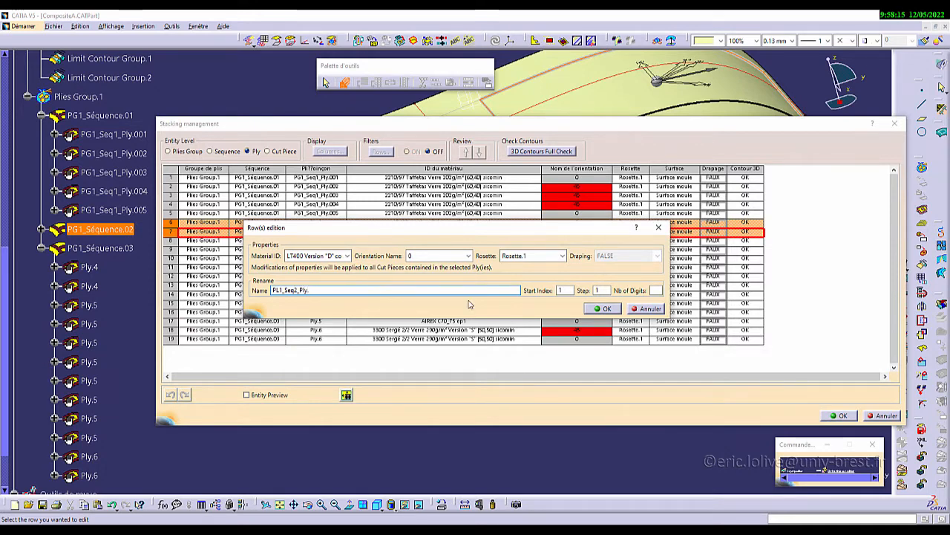
{"action": "left_click", "coordinate": [656, 290]}
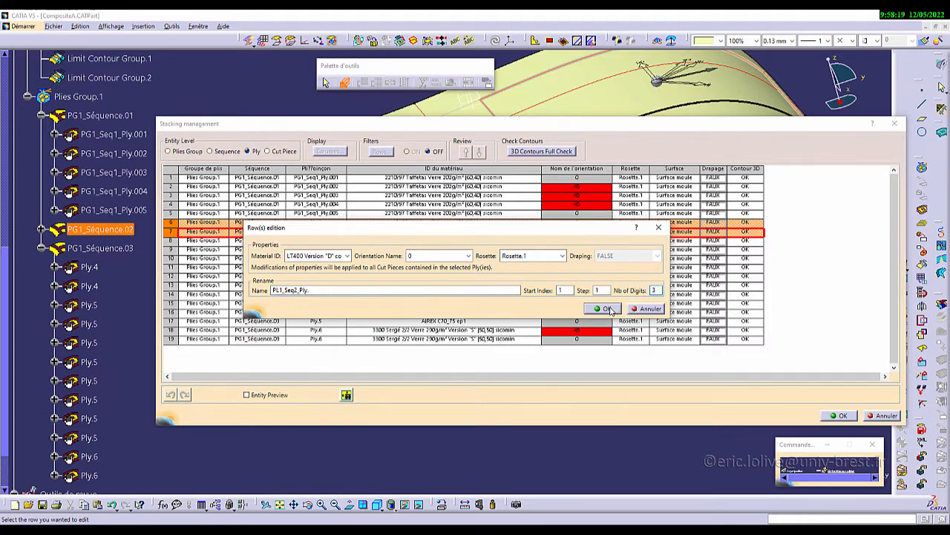
{"action": "left_click", "coordinate": [608, 309]}
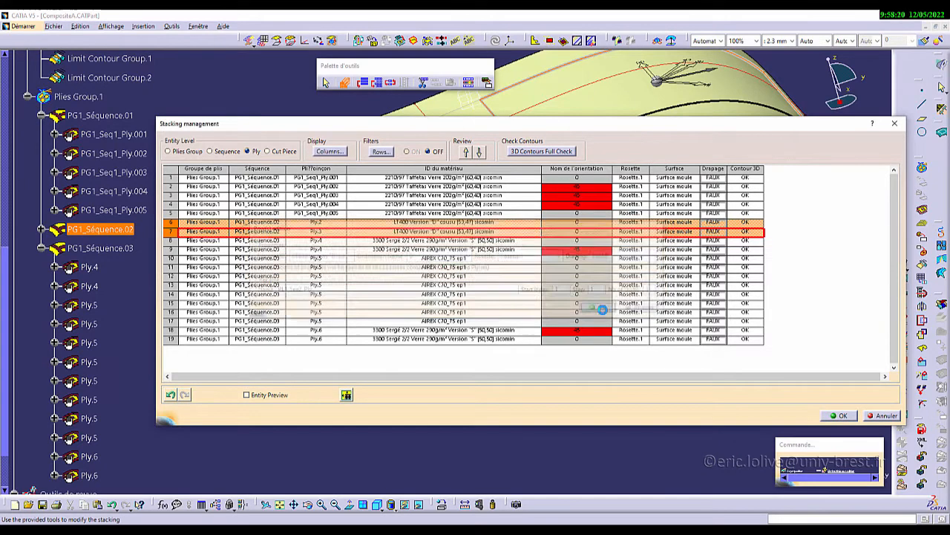
Rename rows 8 to 19, the plies of PG1_Séquence.03, with the base name PG1_Seq3_Ply. and 3-digit numbering through Multiple Row Edition
{"action": "left_click", "coordinate": [332, 242]}
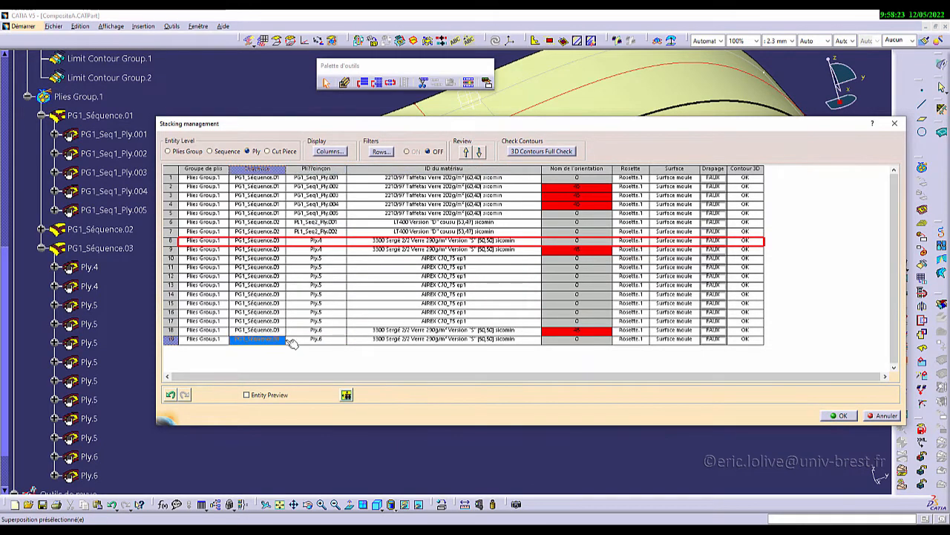
{"action": "left_click", "coordinate": [200, 339], "text": "shift"}
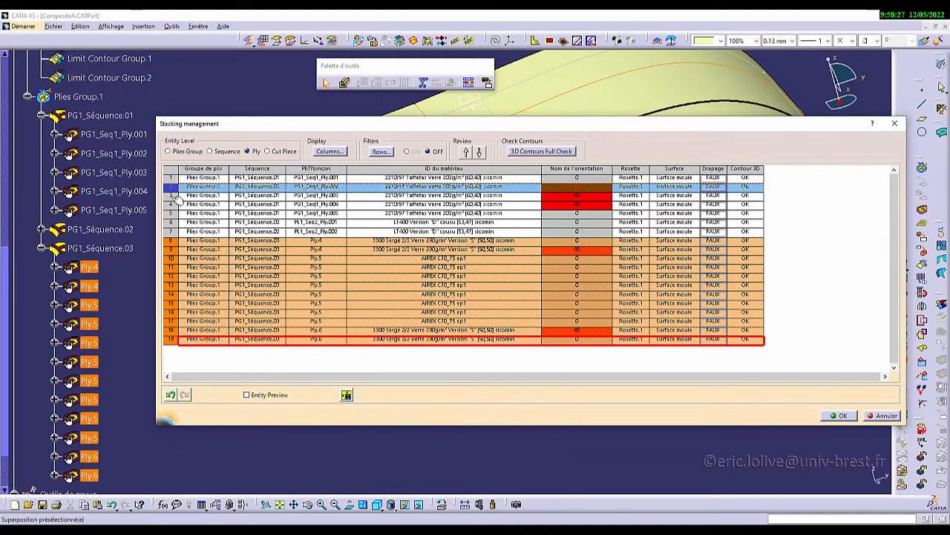
{"action": "right_click", "coordinate": [172, 275]}
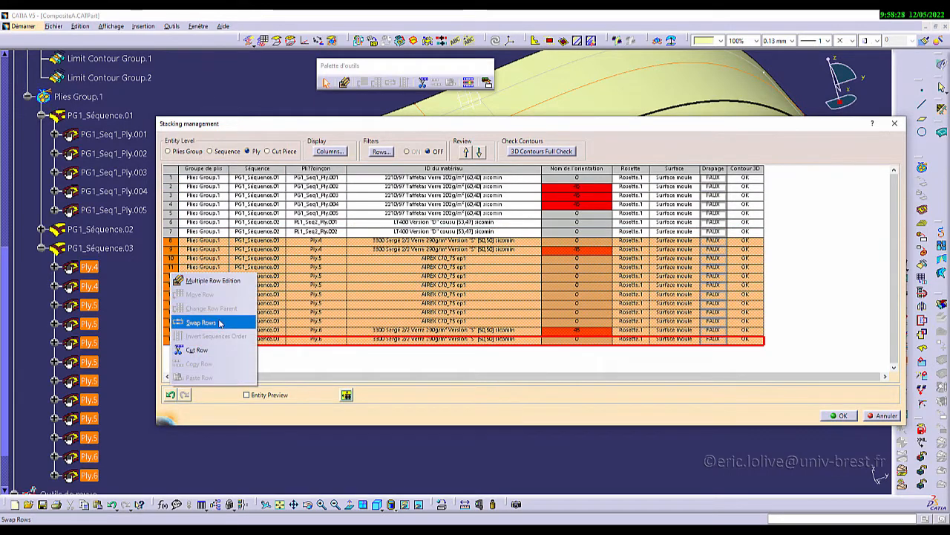
{"action": "left_click", "coordinate": [213, 280]}
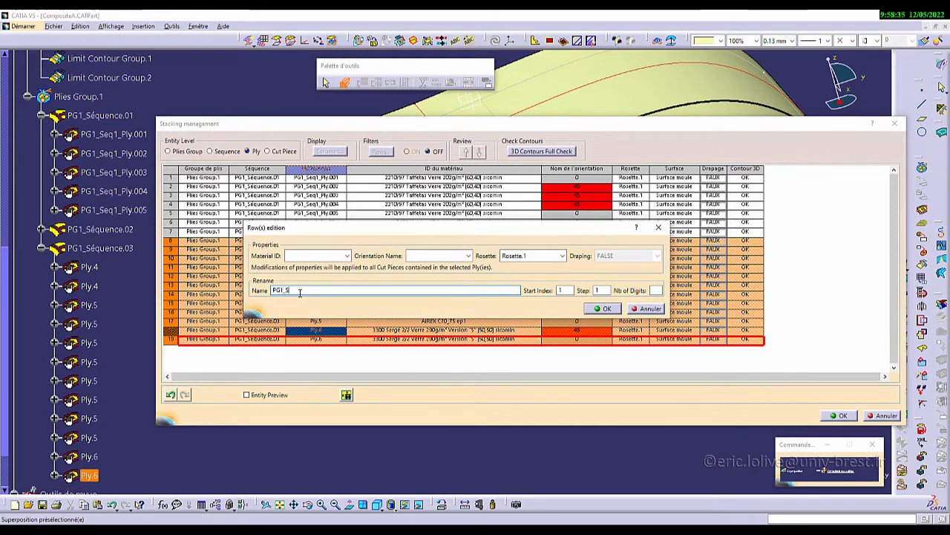
{"action": "type", "text": "Seq"}
{"action": "type", "text": "3_Ply."}
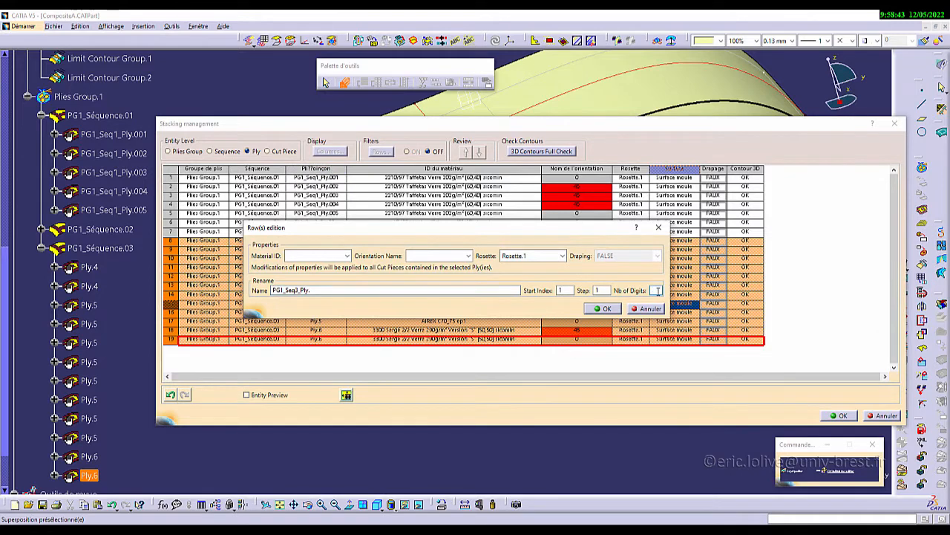
{"action": "type", "text": "3"}
{"action": "left_click", "coordinate": [610, 309]}
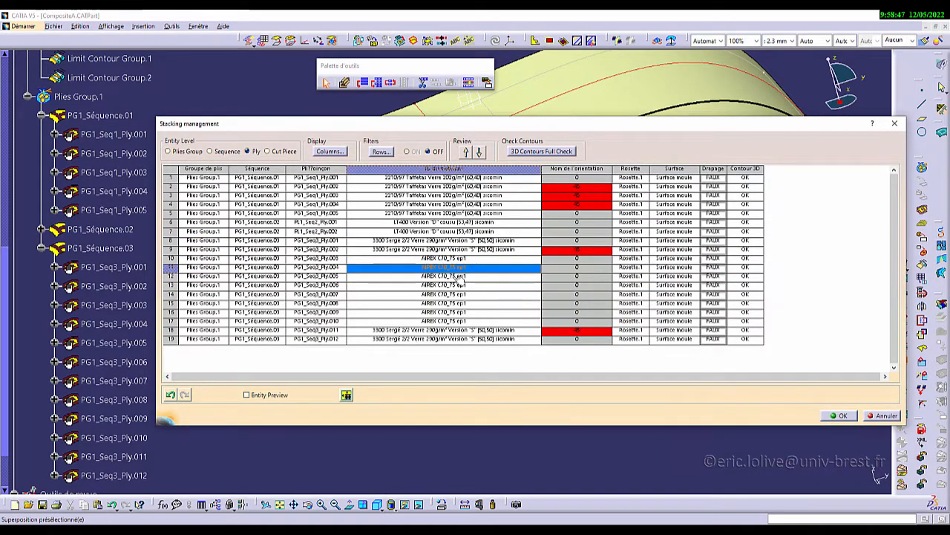
Validate the ply renaming in the stacking table, save the part and collapse PG1_Séquence.03 in the tree
{"action": "left_click", "coordinate": [342, 338]}
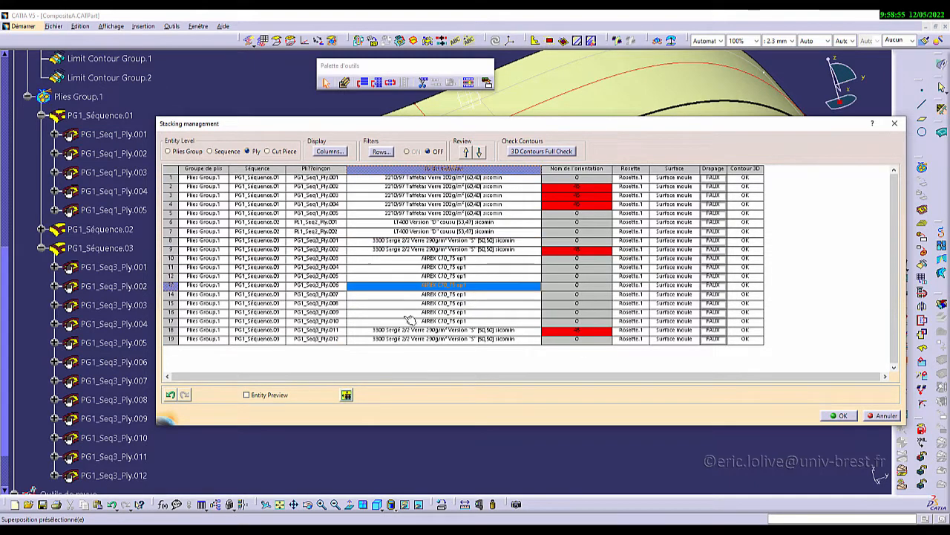
{"action": "left_click", "coordinate": [428, 331]}
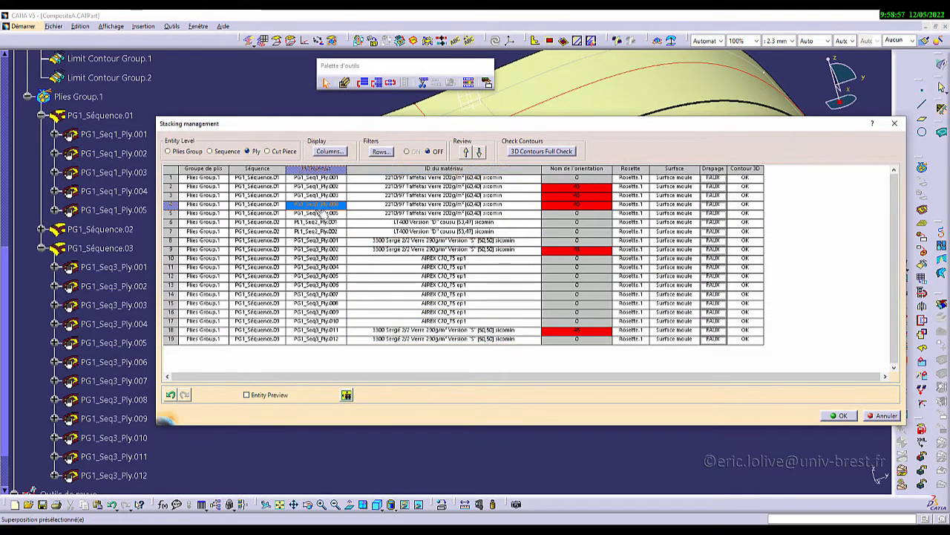
{"action": "left_click", "coordinate": [839, 415]}
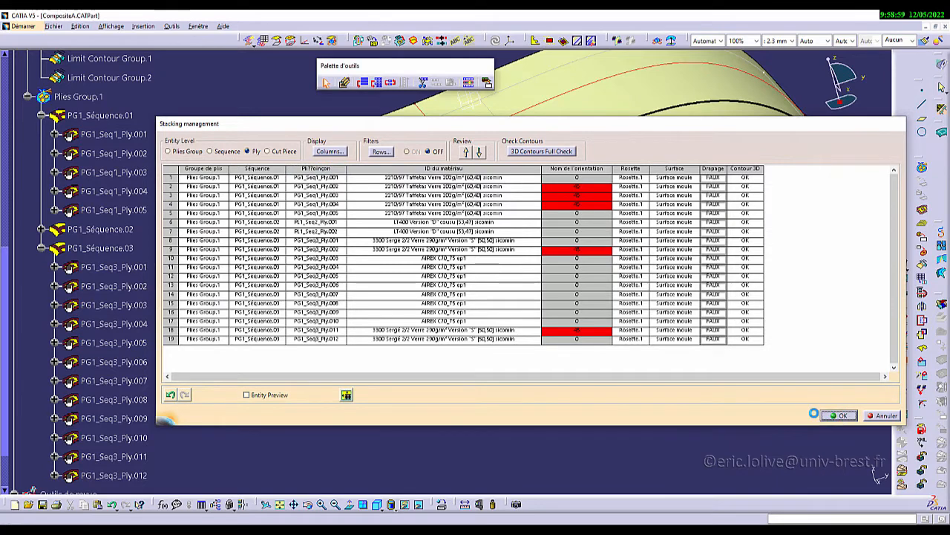
{"action": "left_click", "coordinate": [42, 505]}
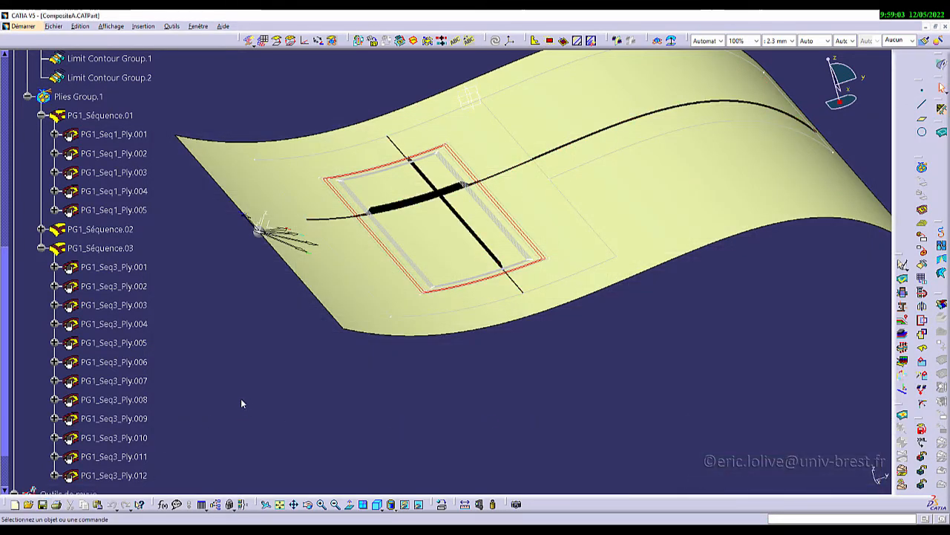
{"action": "left_click", "coordinate": [41, 249]}
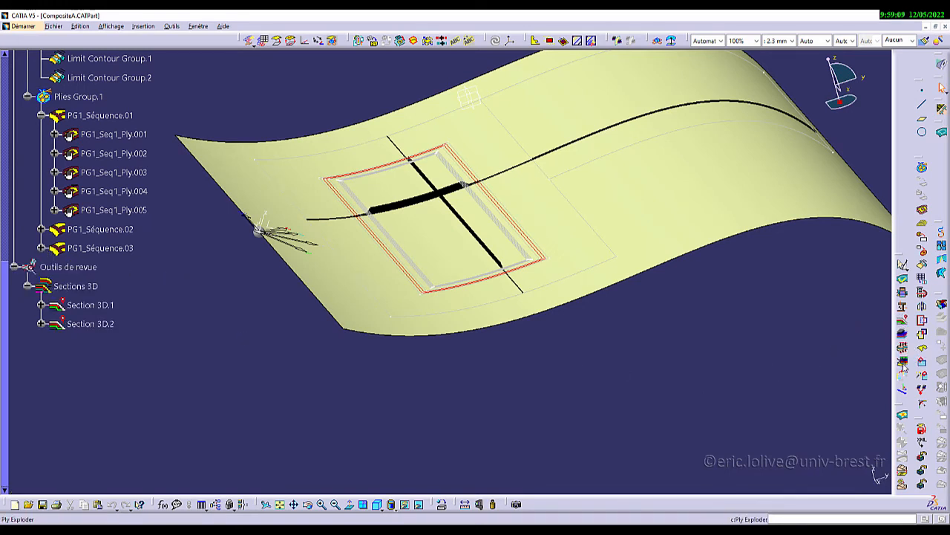
Reopen Stacking Management, review the ply names and materials, and close the table
{"action": "left_click", "coordinate": [902, 333]}
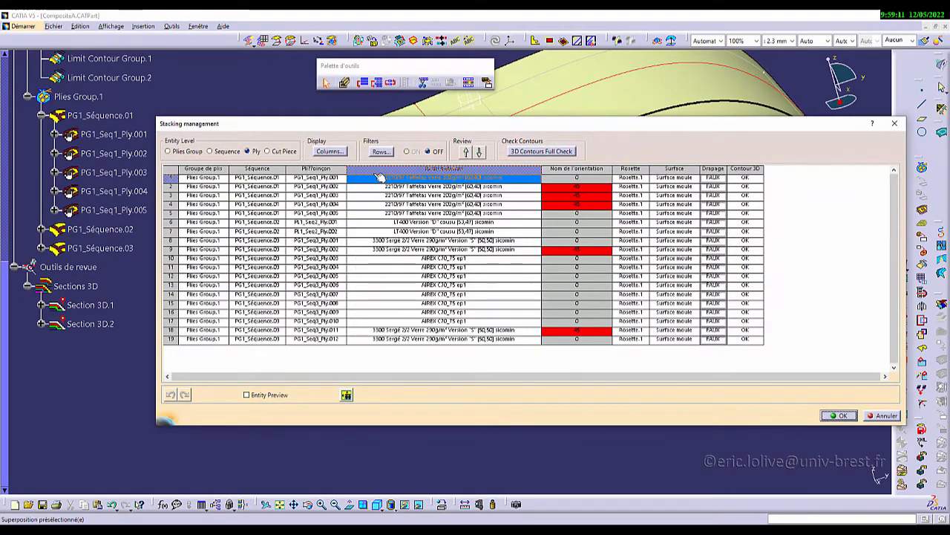
{"action": "left_click", "coordinate": [385, 278]}
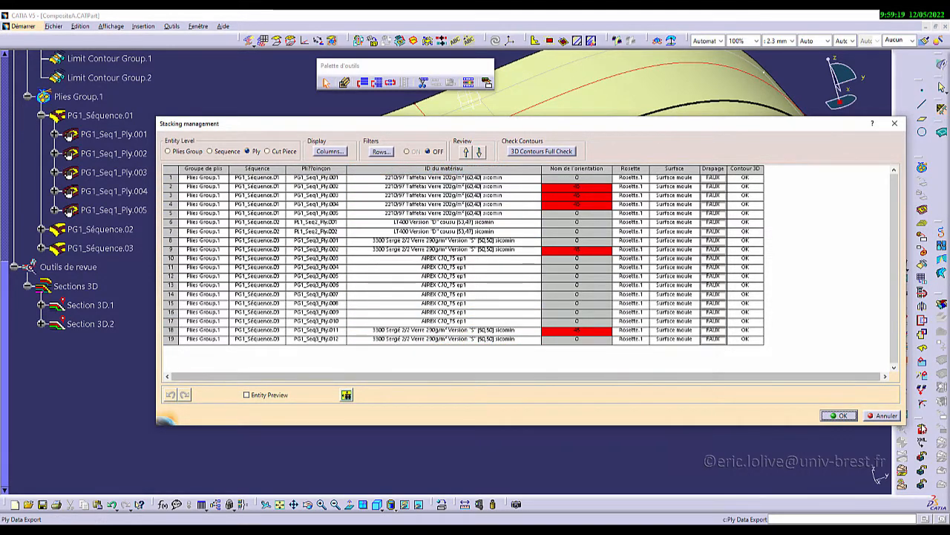
{"action": "left_click", "coordinate": [824, 416]}
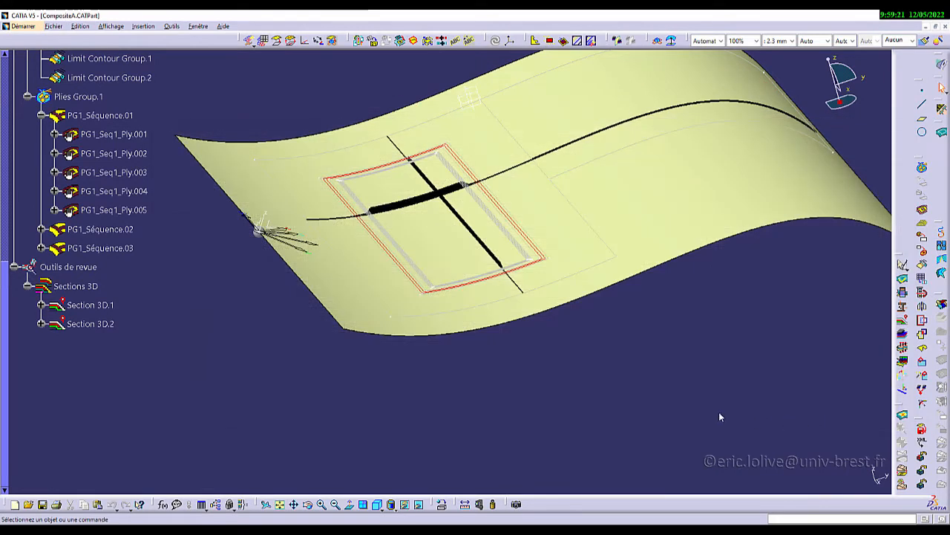
Start Multiple Core Samples with all samples displayed, and place a core sample on Surface moule inside the large contour beyond the rectangular panel
{"action": "middle_click_drag", "start_coordinate": [591, 356], "coordinate": [611, 354]}
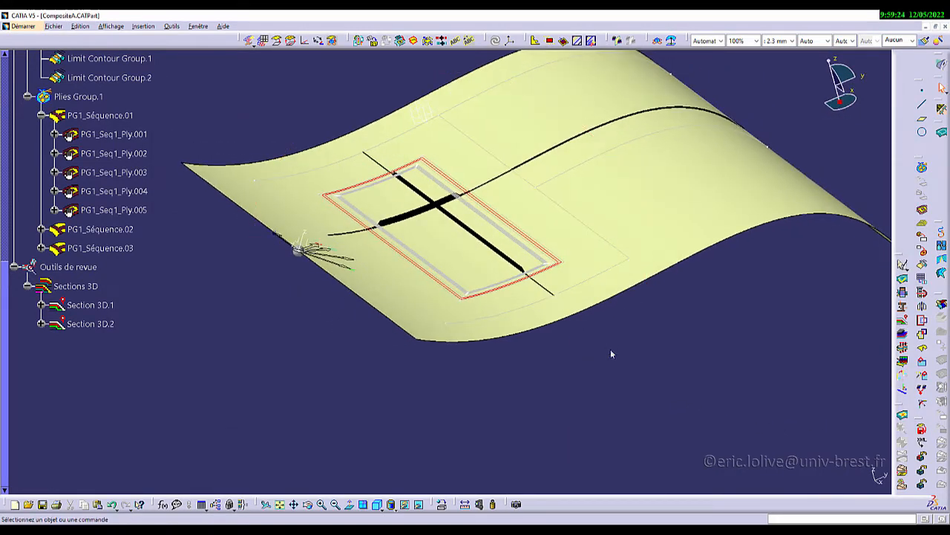
{"action": "left_click", "coordinate": [902, 348]}
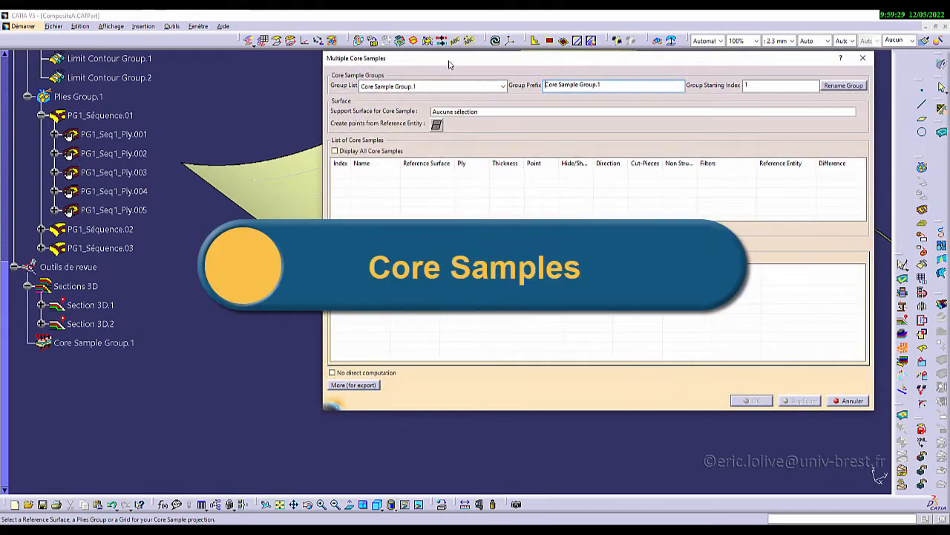
{"action": "left_click_drag", "start_coordinate": [448, 65], "coordinate": [578, 78]}
{"action": "middle_click_drag", "start_coordinate": [415, 194], "coordinate": [305, 223]}
{"action": "left_click", "coordinate": [468, 170]}
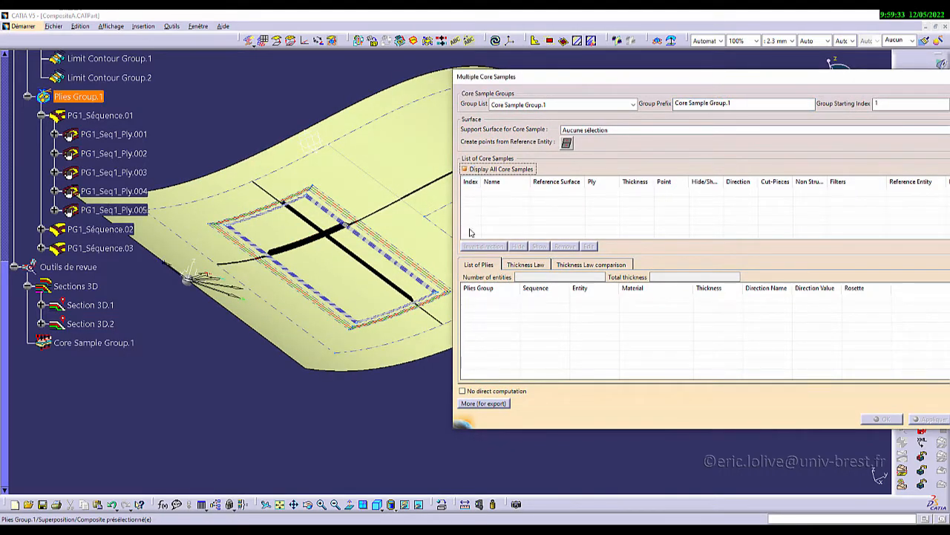
{"action": "middle_click_drag", "start_coordinate": [446, 246], "coordinate": [406, 268]}
{"action": "left_click", "coordinate": [363, 183]}
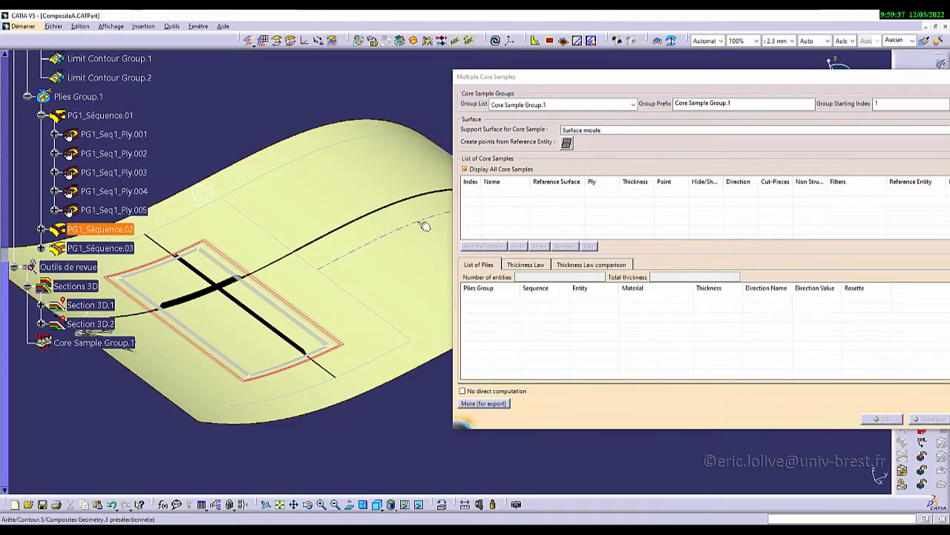
{"action": "left_click", "coordinate": [356, 185]}
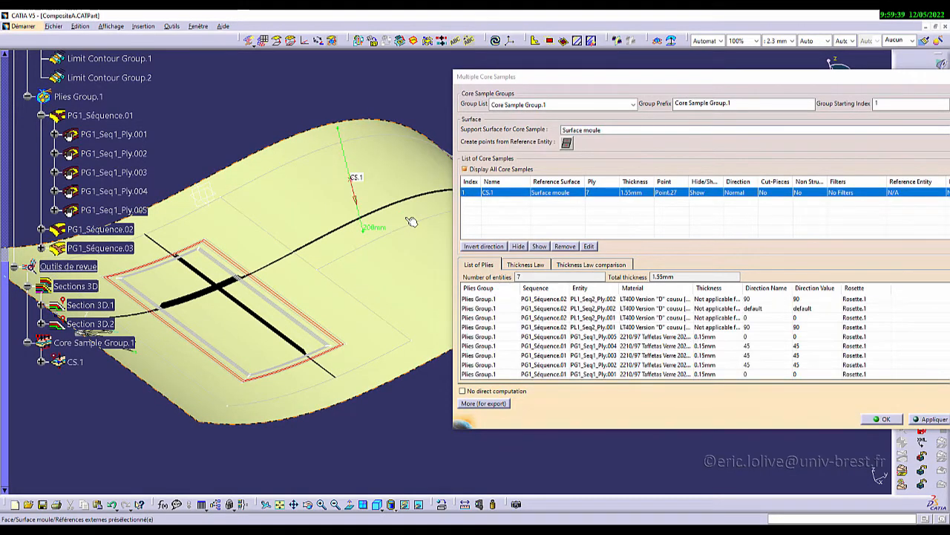
Try inverting the CS.1 sample direction, restore it, and examine the sample's listed plies one by one in the model
{"action": "middle_click_drag", "start_coordinate": [412, 226], "coordinate": [308, 242]}
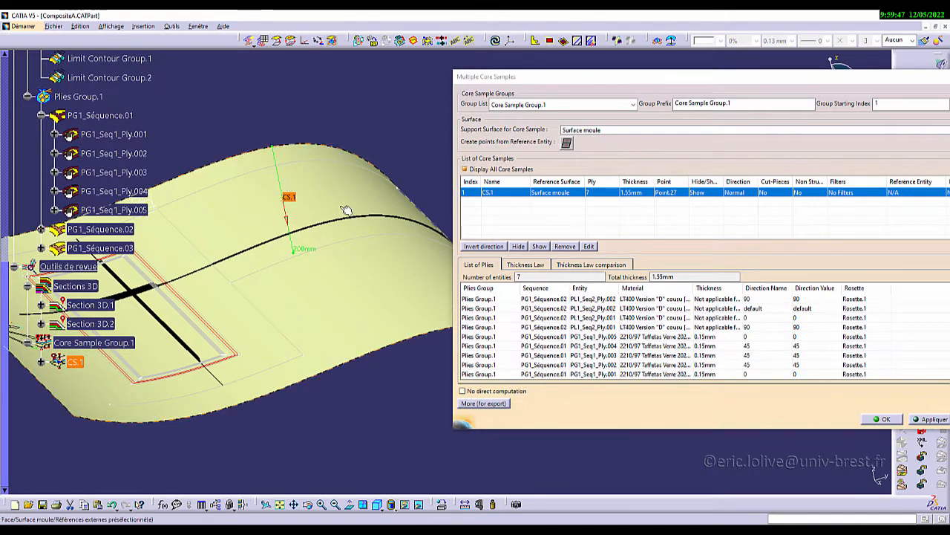
{"action": "left_click", "coordinate": [491, 249]}
{"action": "left_click", "coordinate": [490, 249]}
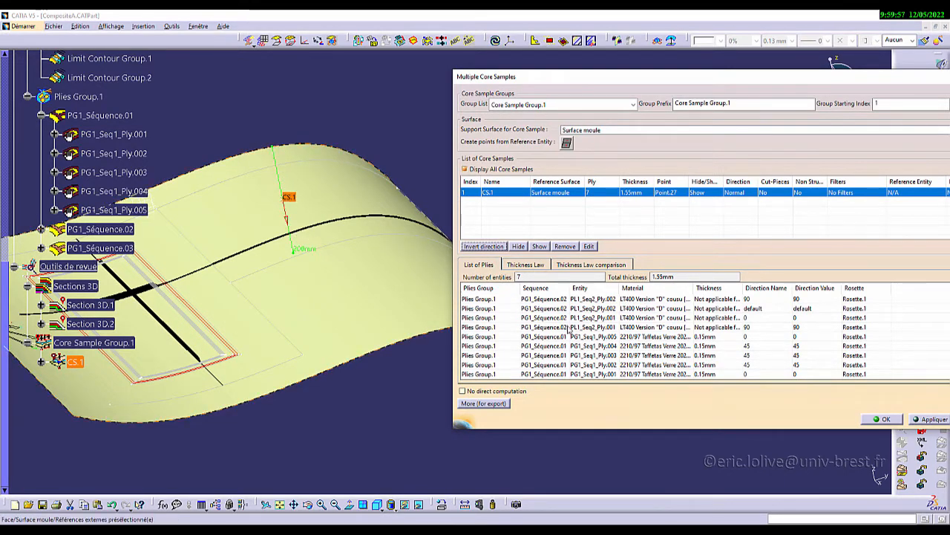
{"action": "left_click", "coordinate": [551, 307]}
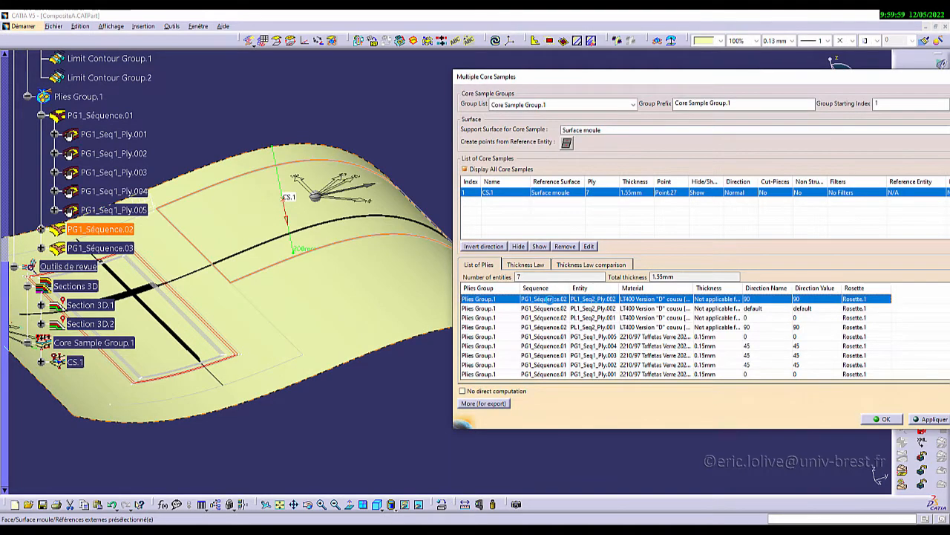
{"action": "left_click", "coordinate": [553, 317]}
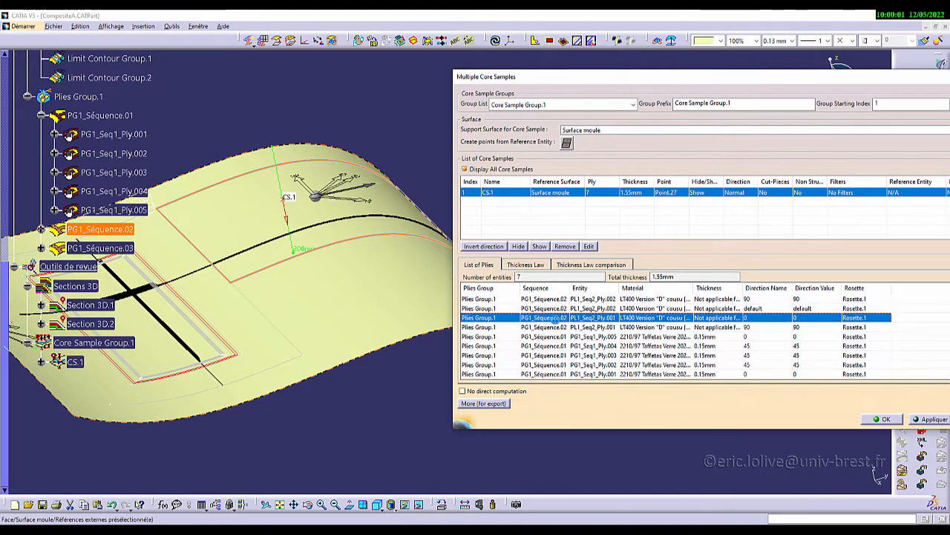
{"action": "left_click", "coordinate": [558, 328]}
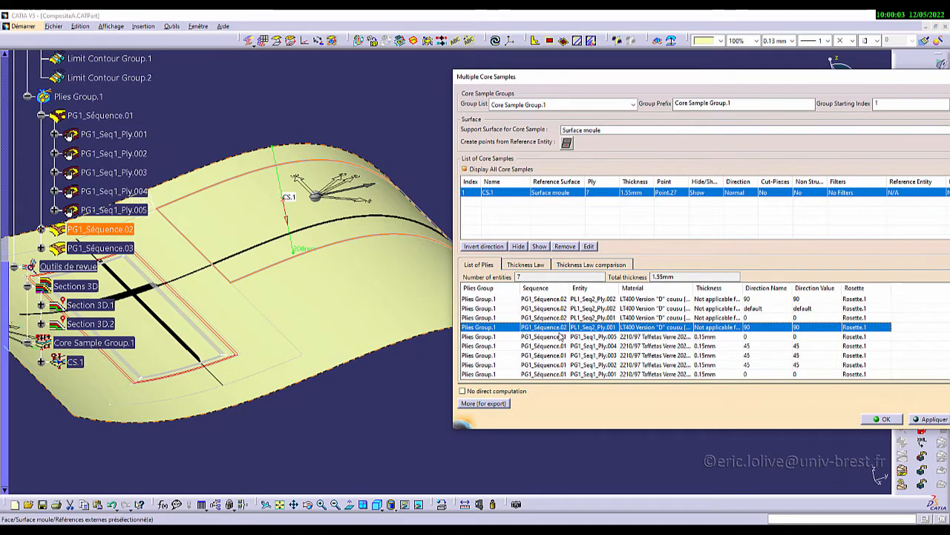
{"action": "left_click", "coordinate": [693, 338]}
{"action": "left_click", "coordinate": [691, 347]}
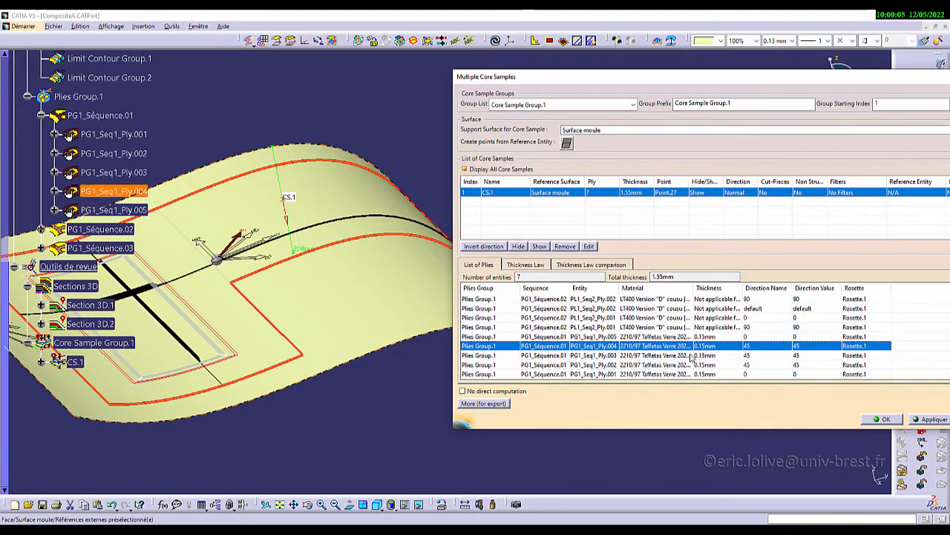
{"action": "left_click", "coordinate": [693, 355]}
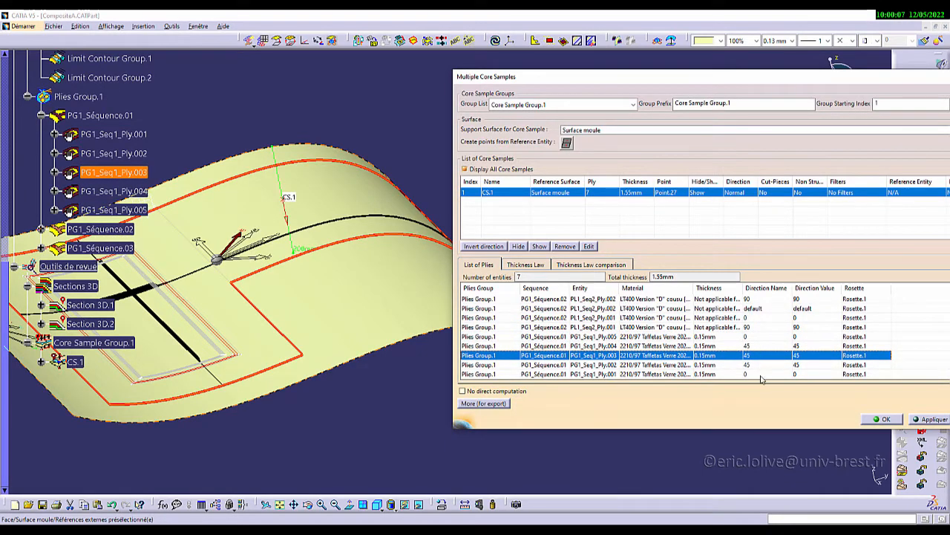
{"action": "left_click", "coordinate": [543, 299]}
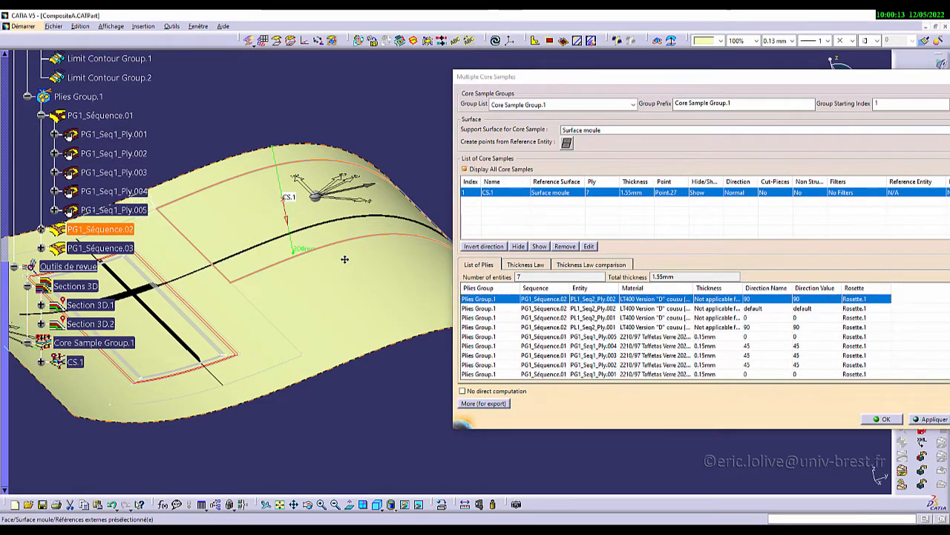
Add one core sample inside the red rectangular contour and another just outside it near the surface edge, and validate the group
{"action": "middle_click_drag", "start_coordinate": [344, 259], "coordinate": [475, 187]}
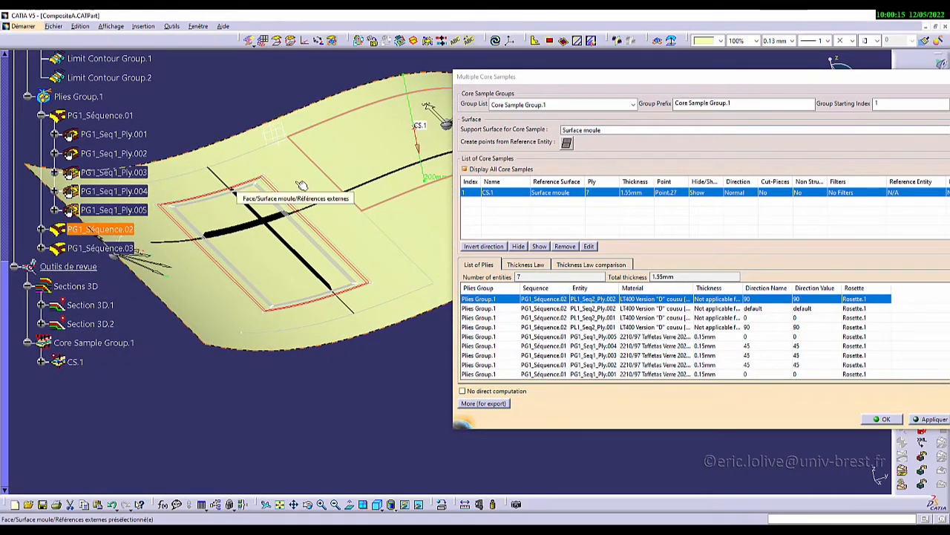
{"action": "left_click", "coordinate": [256, 250]}
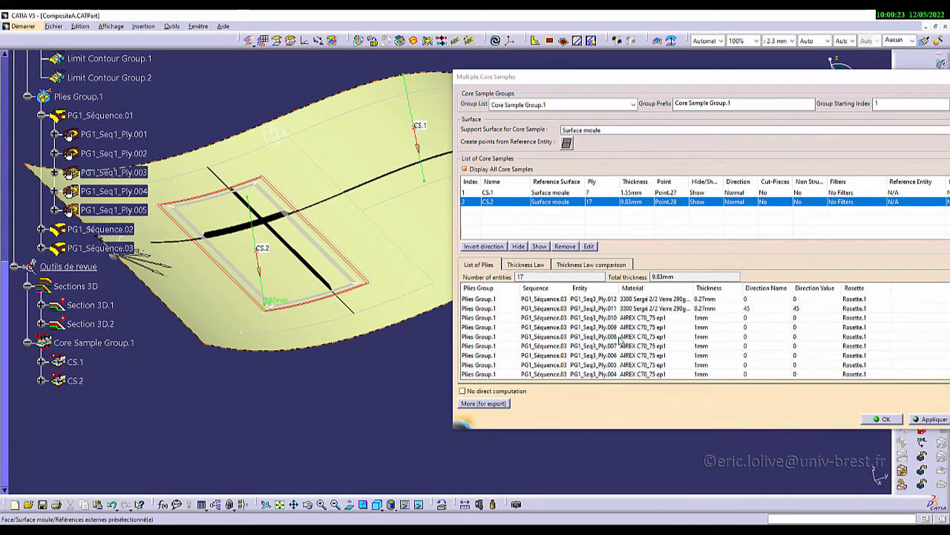
{"action": "left_click", "coordinate": [230, 301]}
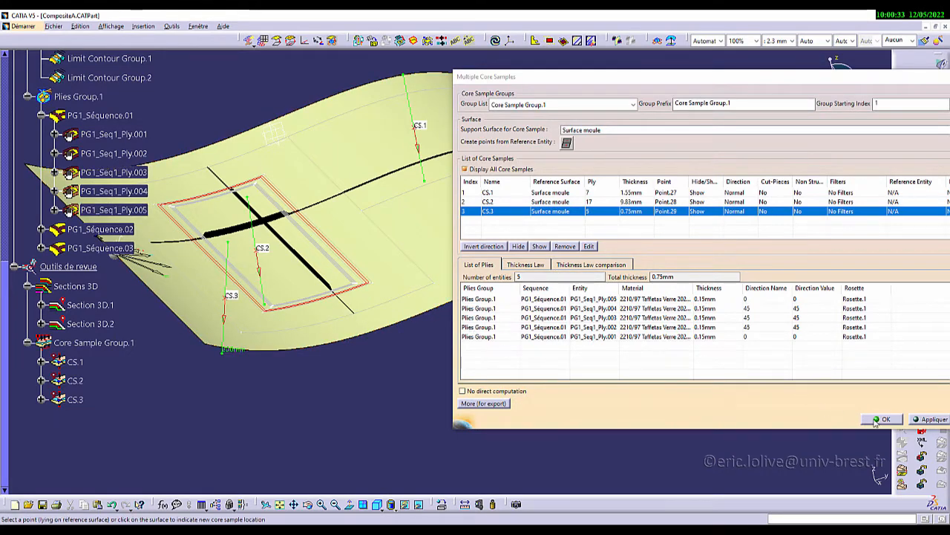
{"action": "left_click_drag", "start_coordinate": [602, 86], "coordinate": [470, 72]}
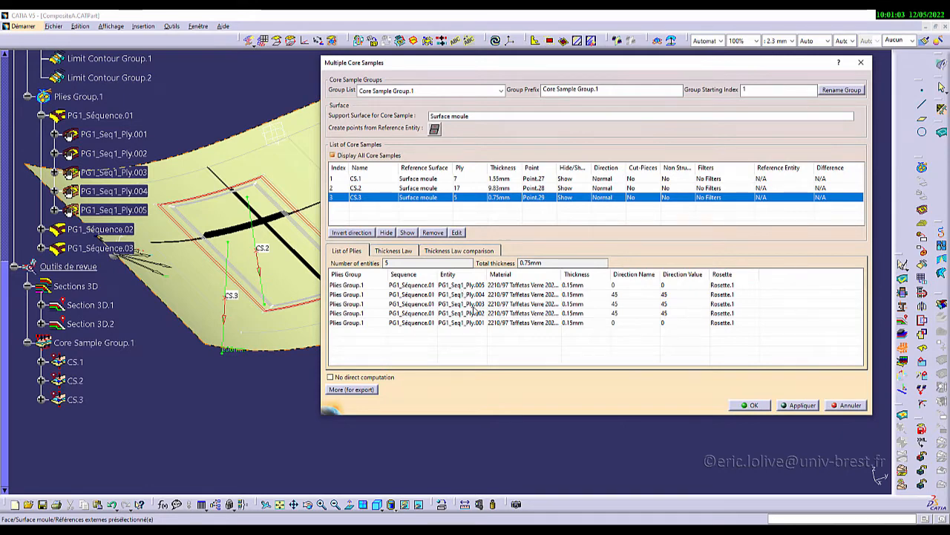
{"action": "left_click", "coordinate": [795, 406]}
{"action": "left_click", "coordinate": [751, 405]}
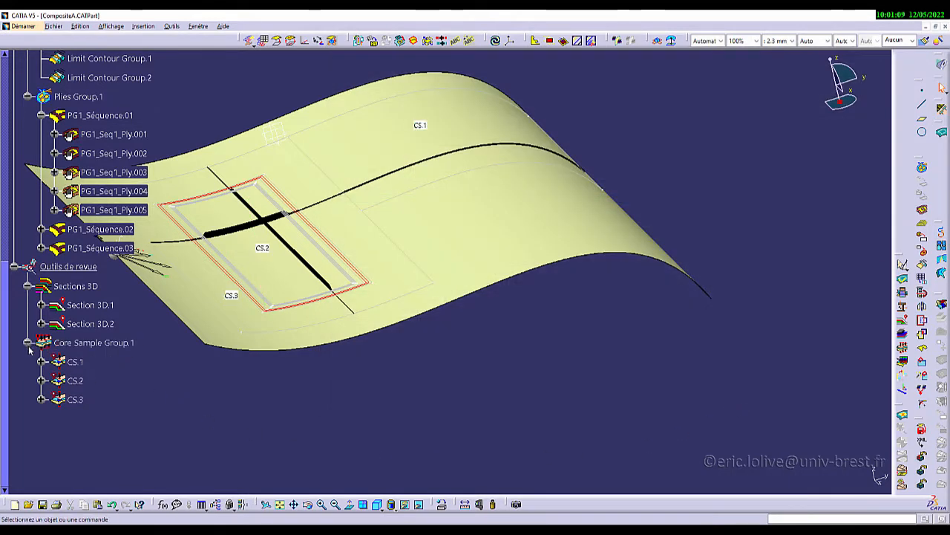
Expand CS.1 under Core Sample Group.1 and inspect its Epaisseur parameter without changing it
{"action": "scroll", "coordinate": [168, 378], "scroll_direction": "down", "scroll_amount": 2}
{"action": "middle_click_drag", "start_coordinate": [334, 378], "coordinate": [468, 369]}
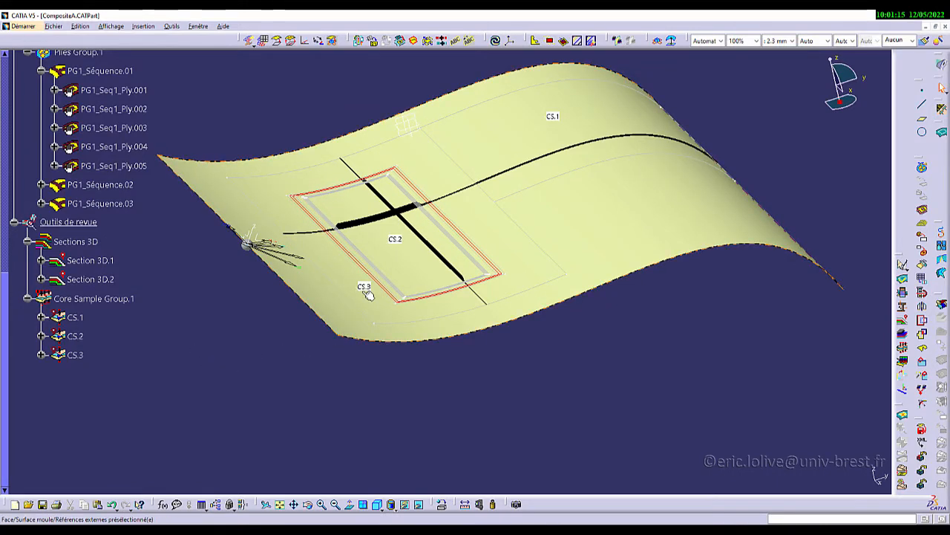
{"action": "left_click", "coordinate": [42, 317]}
{"action": "scroll", "coordinate": [141, 322], "scroll_direction": "down", "scroll_amount": 3}
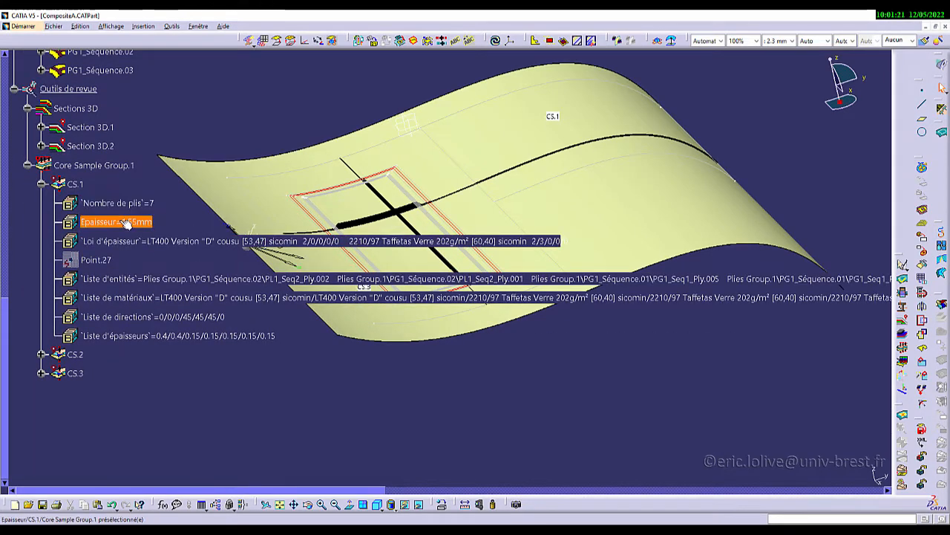
{"action": "left_click", "coordinate": [127, 224]}
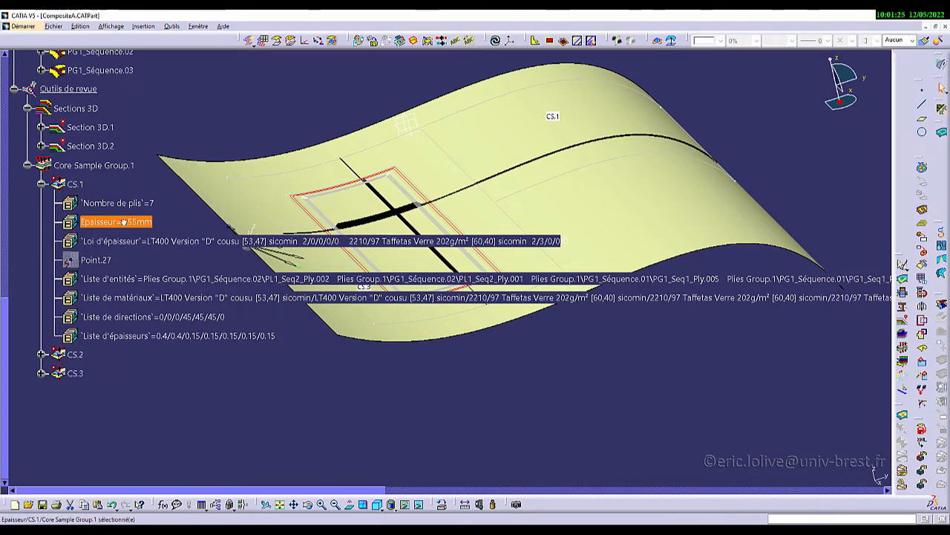
{"action": "double_click", "coordinate": [131, 224]}
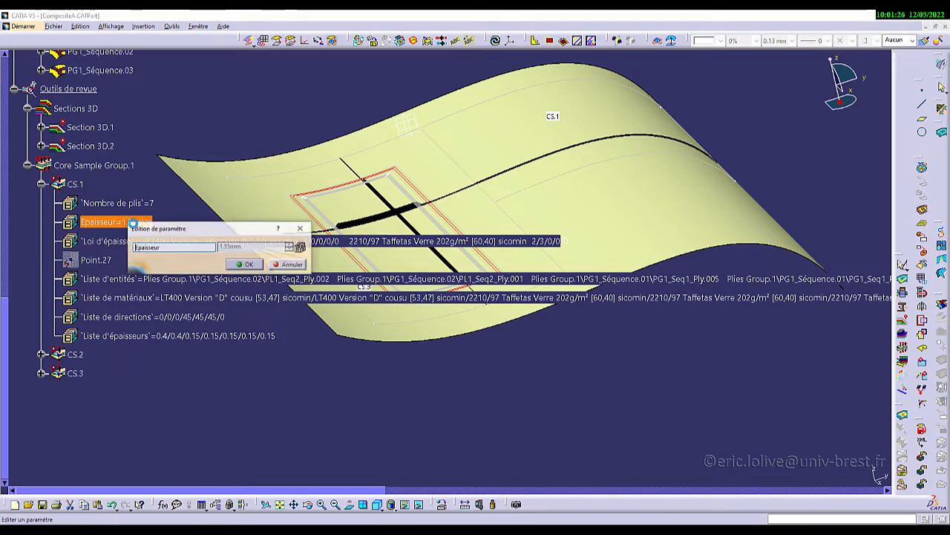
{"action": "left_click", "coordinate": [297, 265]}
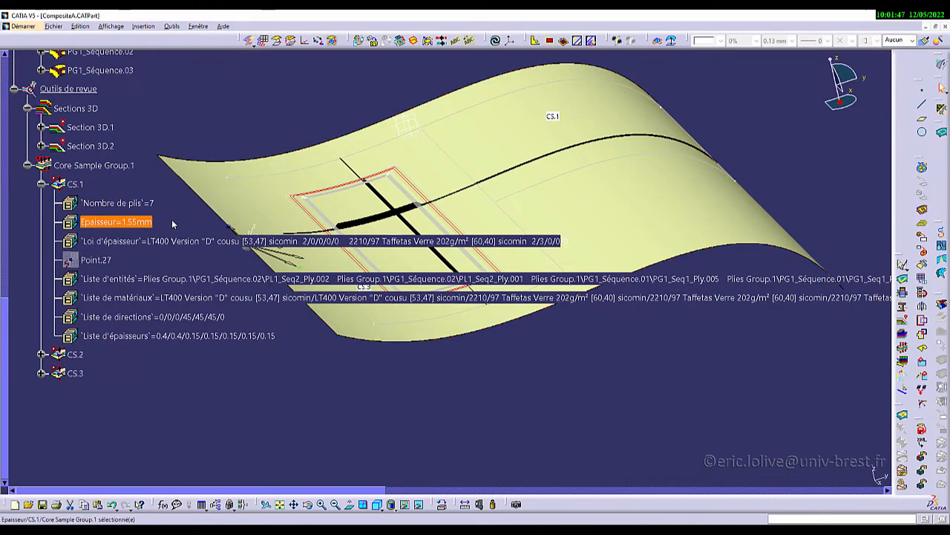
Examine the thickness law and the entity, material and direction lists stored under CS.1
{"action": "left_click", "coordinate": [145, 242]}
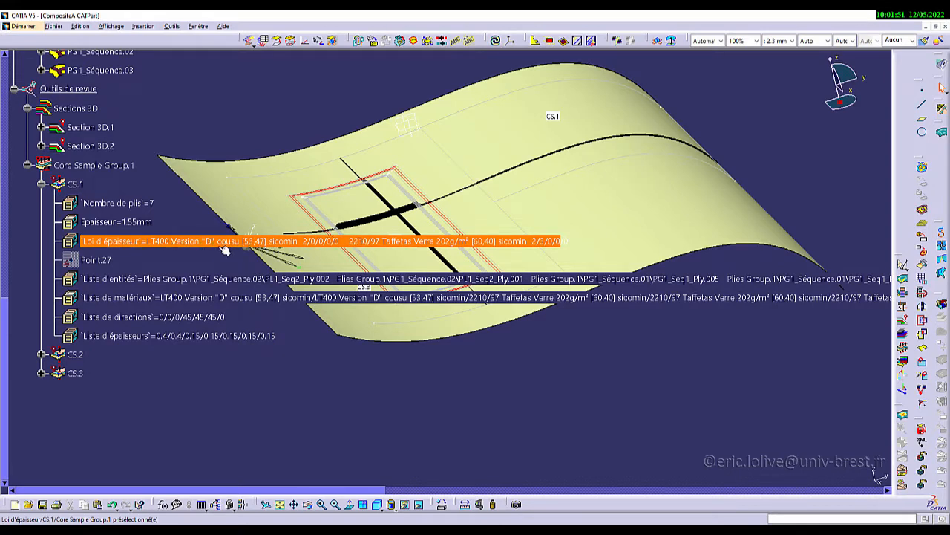
{"action": "left_click", "coordinate": [205, 246]}
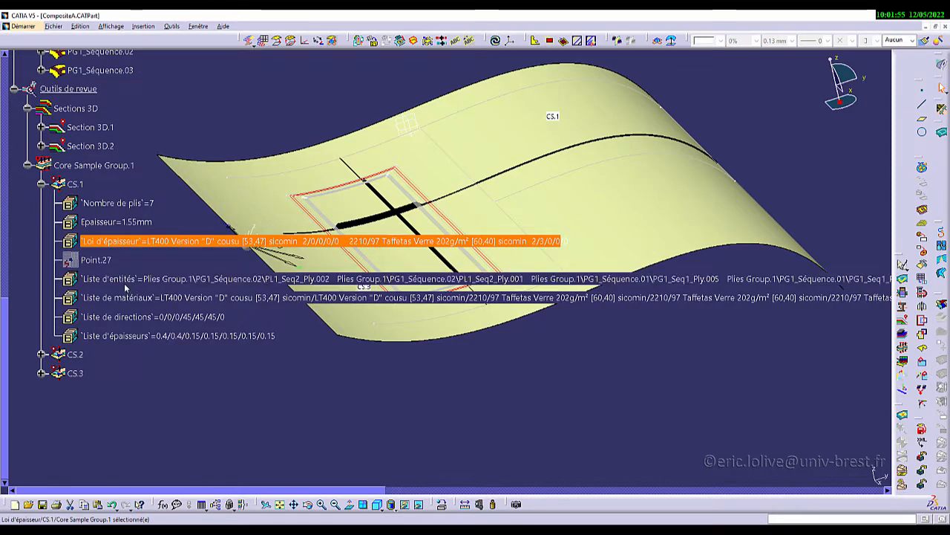
{"action": "left_click", "coordinate": [174, 279]}
{"action": "left_click", "coordinate": [165, 300]}
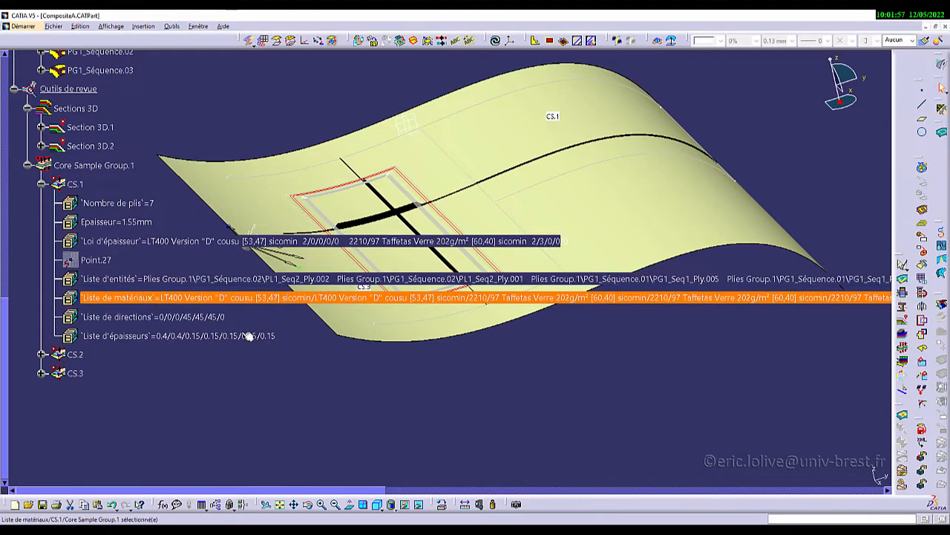
{"action": "left_click", "coordinate": [175, 318]}
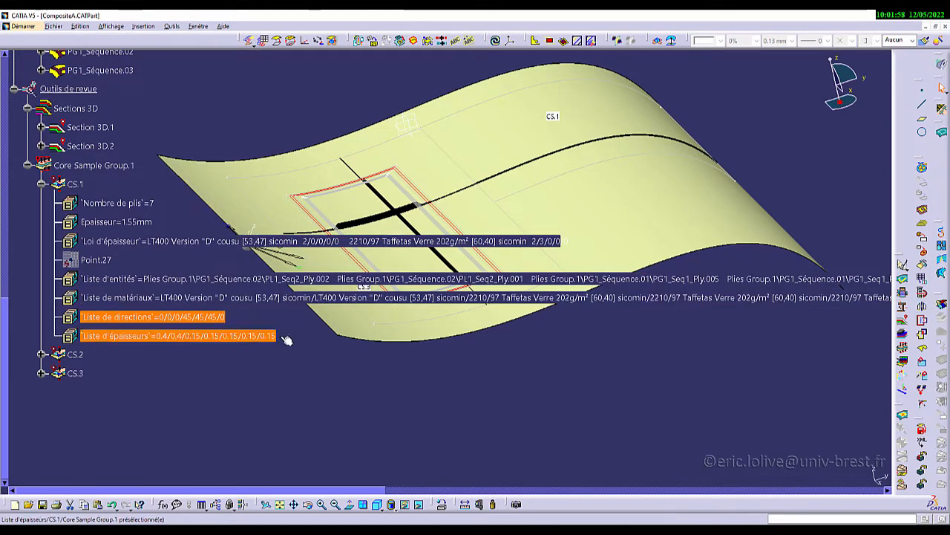
Examine the thickness list of CS.1 and the parameters stored under CS.2, collapsing each sample again
{"action": "left_click", "coordinate": [195, 336]}
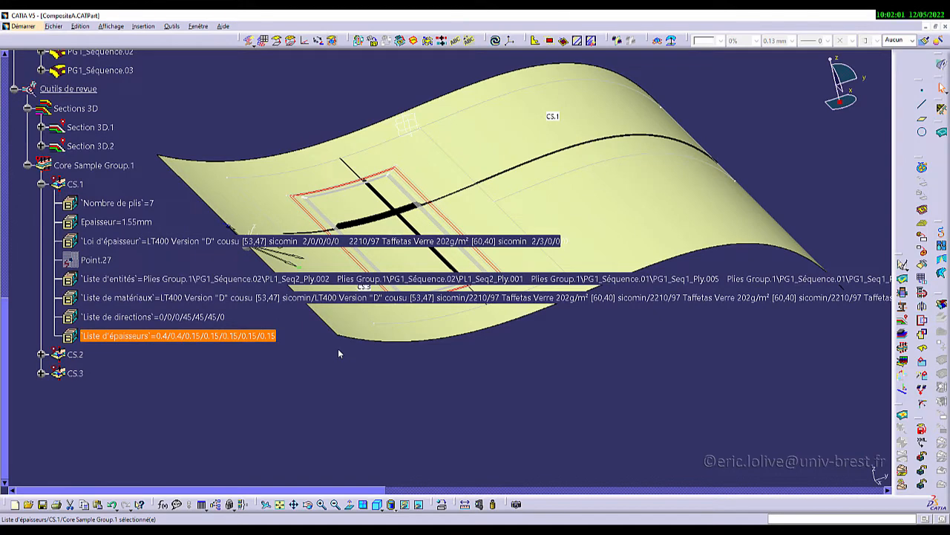
{"action": "left_click", "coordinate": [41, 184]}
{"action": "left_click", "coordinate": [42, 203]}
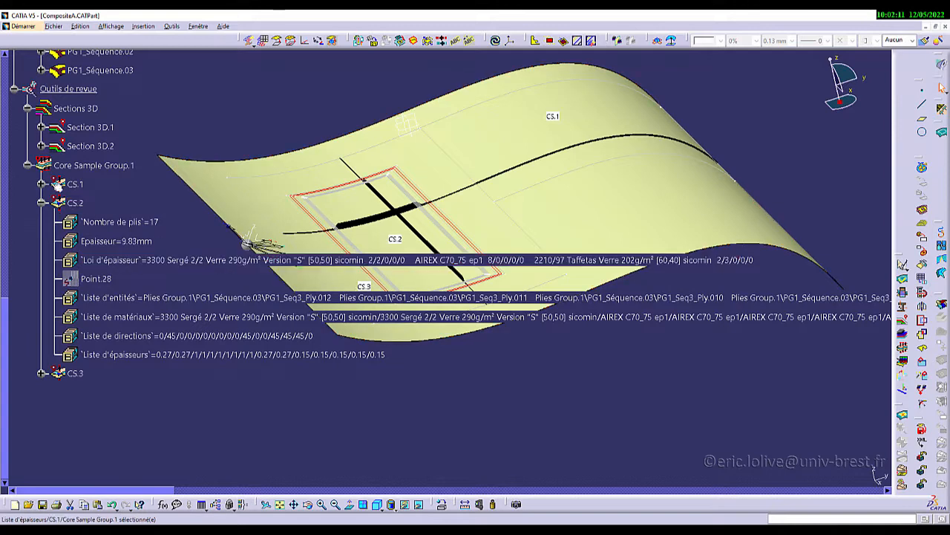
{"action": "left_click", "coordinate": [42, 205]}
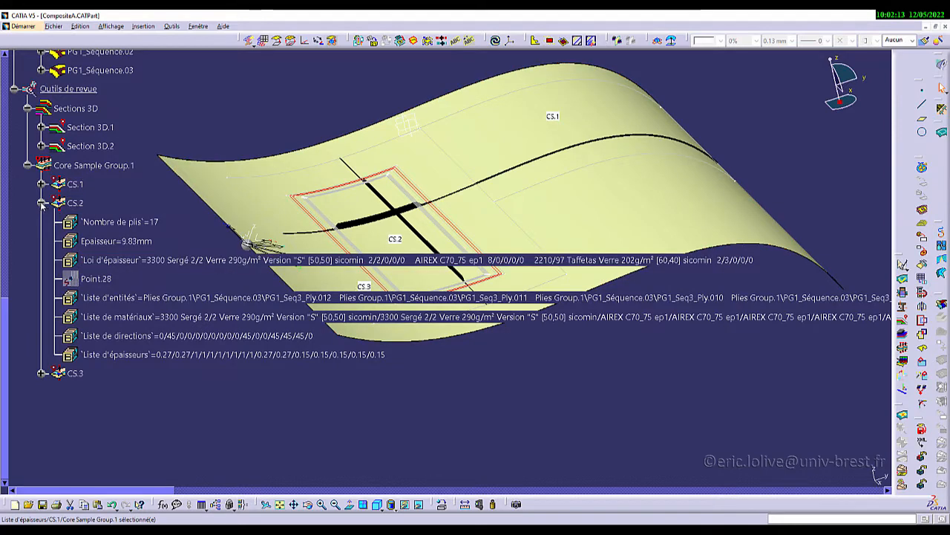
{"action": "middle_click_drag", "start_coordinate": [168, 284], "coordinate": [176, 303], "text": "ctrl"}
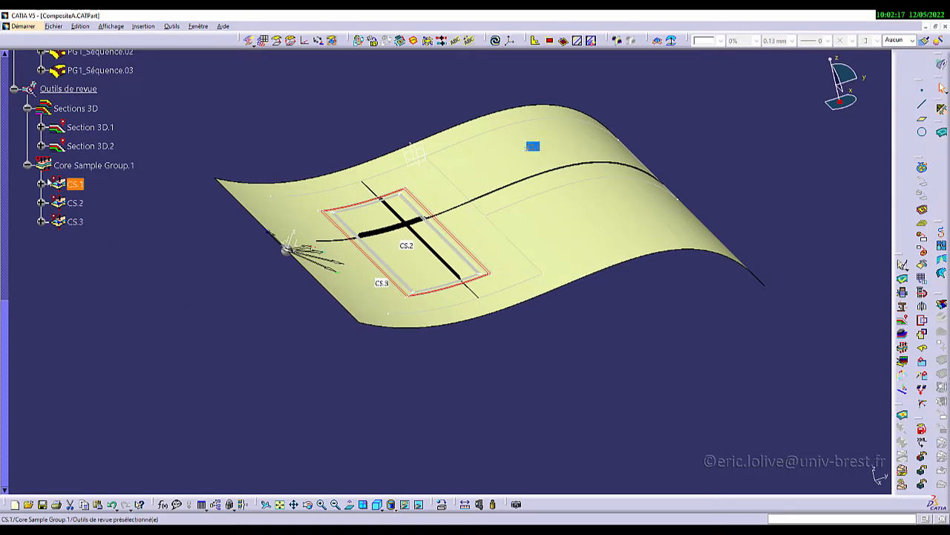
Deactivate all components of the Outils de revue set and collapse it in the tree
{"action": "scroll", "coordinate": [121, 281], "scroll_direction": "up", "scroll_amount": 3}
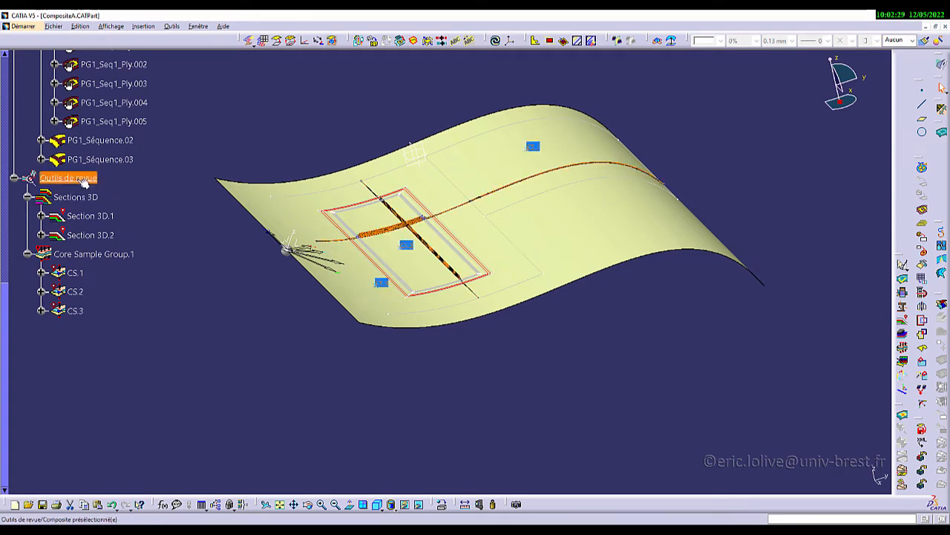
{"action": "scroll", "coordinate": [238, 292], "scroll_direction": "up", "scroll_amount": 2}
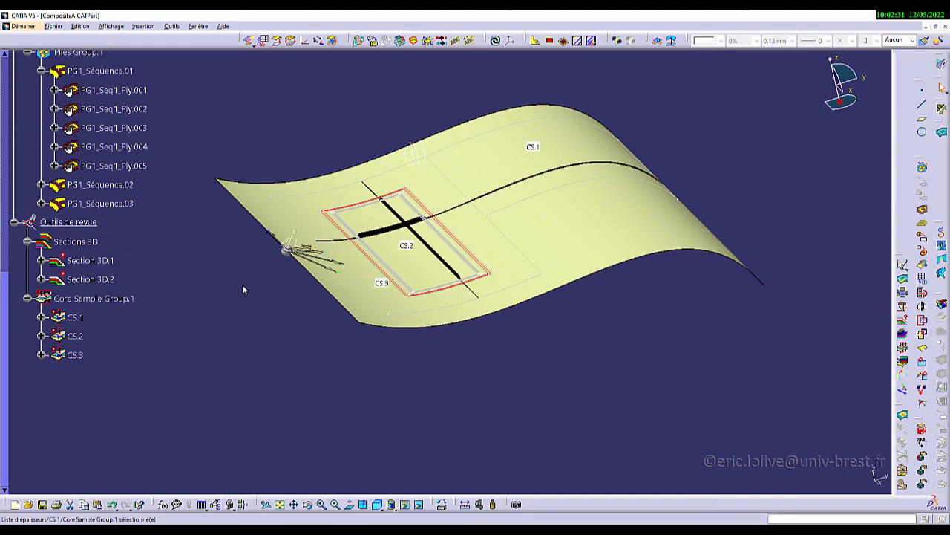
{"action": "middle_click_drag", "start_coordinate": [445, 313], "coordinate": [482, 297]}
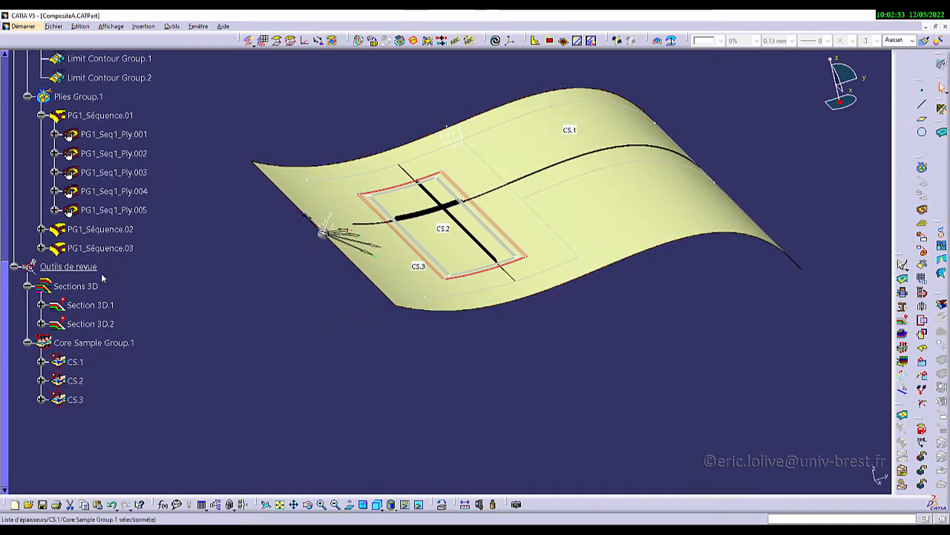
{"action": "left_click", "coordinate": [78, 269]}
{"action": "right_click", "coordinate": [79, 274]}
{"action": "mouse_move", "coordinate": [154, 487]}
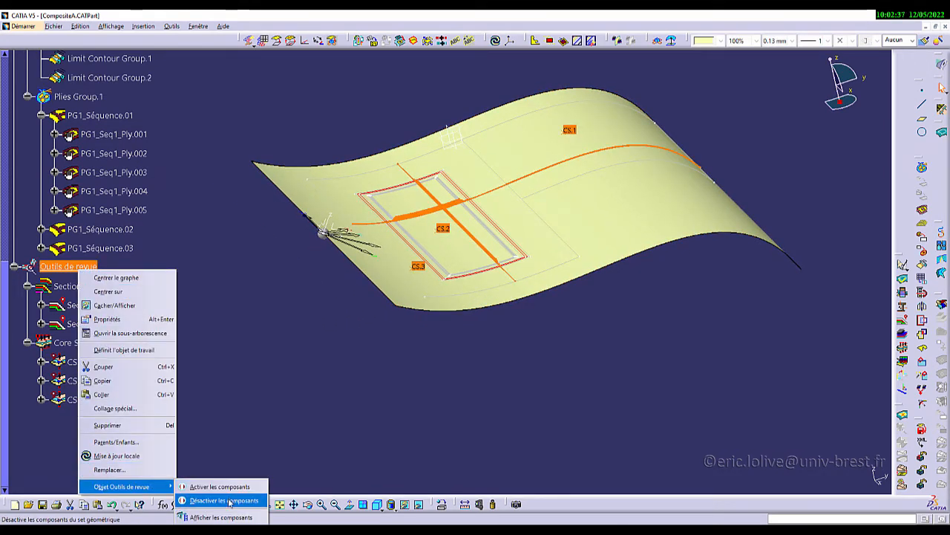
{"action": "left_click", "coordinate": [225, 500]}
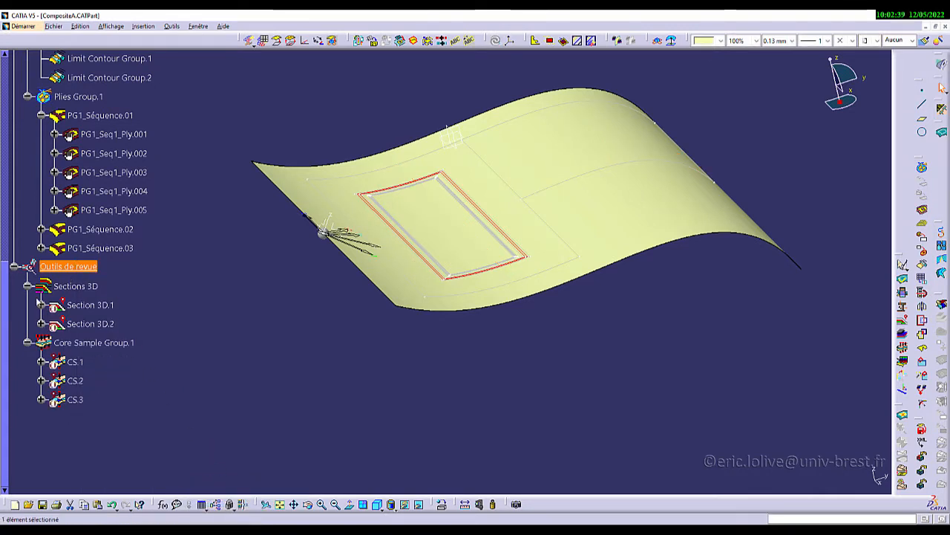
{"action": "left_click", "coordinate": [15, 266]}
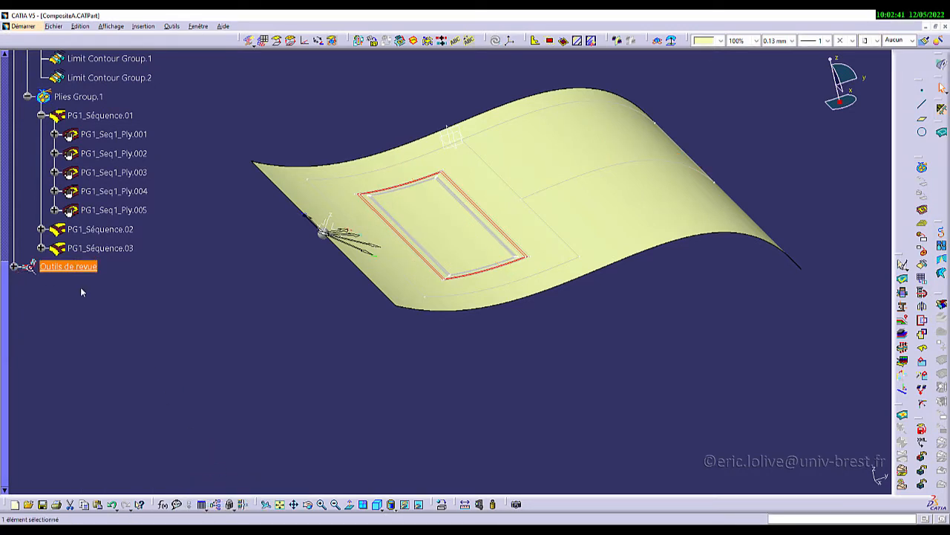
Collapse PG1_Séquence.01 under Plies Group.1 and clear the current selection
{"action": "scroll", "coordinate": [199, 353], "scroll_direction": "up", "scroll_amount": 2}
{"action": "middle_click_drag", "start_coordinate": [476, 317], "coordinate": [441, 316]}
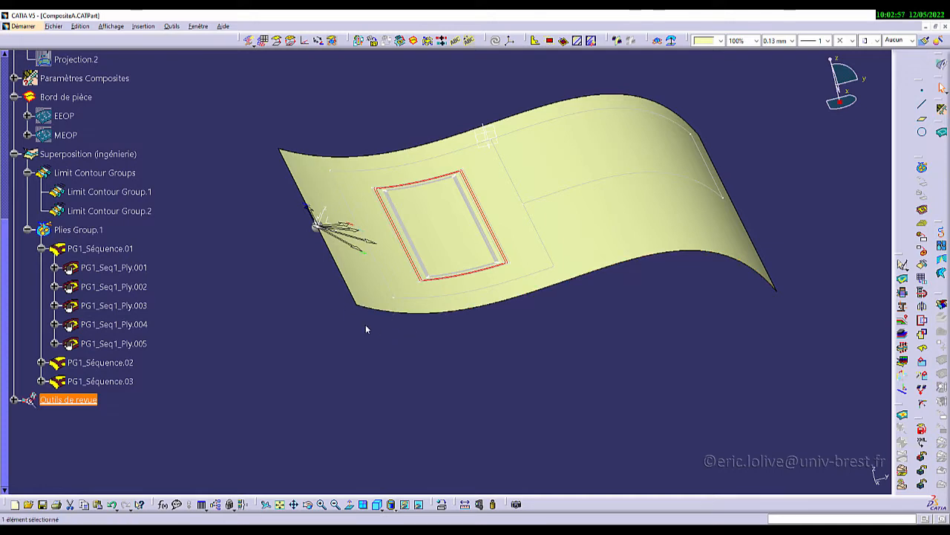
{"action": "middle_click_drag", "start_coordinate": [366, 329], "coordinate": [392, 341]}
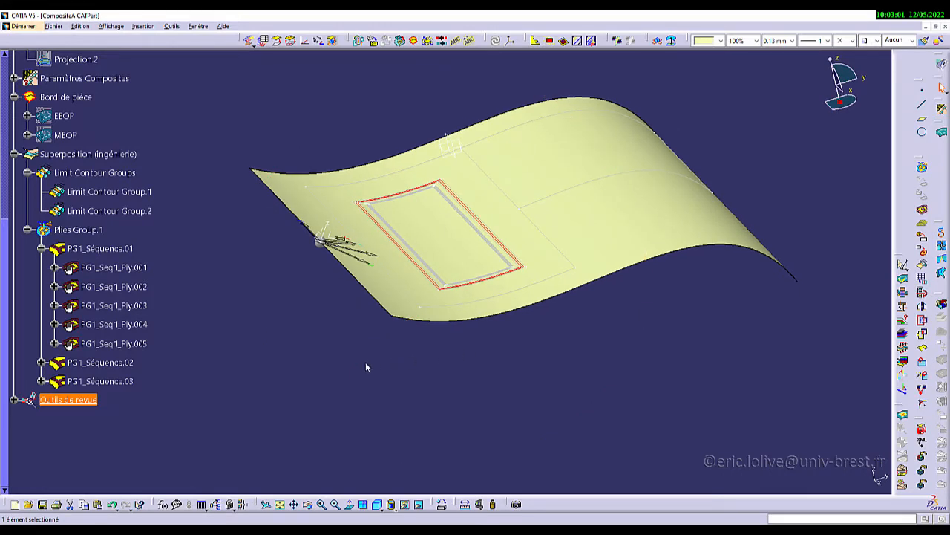
{"action": "scroll", "coordinate": [364, 367], "scroll_direction": "up", "scroll_amount": 7}
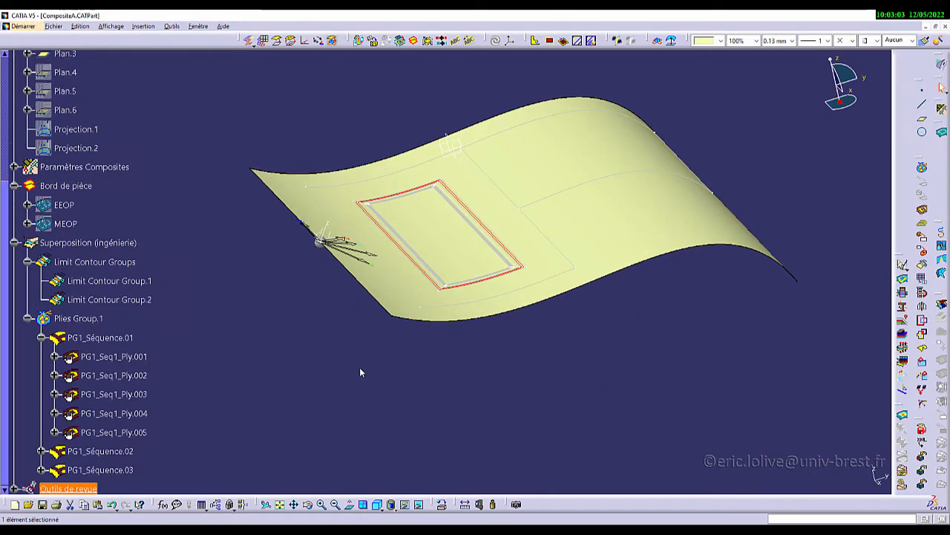
{"action": "middle_click_drag", "start_coordinate": [496, 340], "coordinate": [460, 366]}
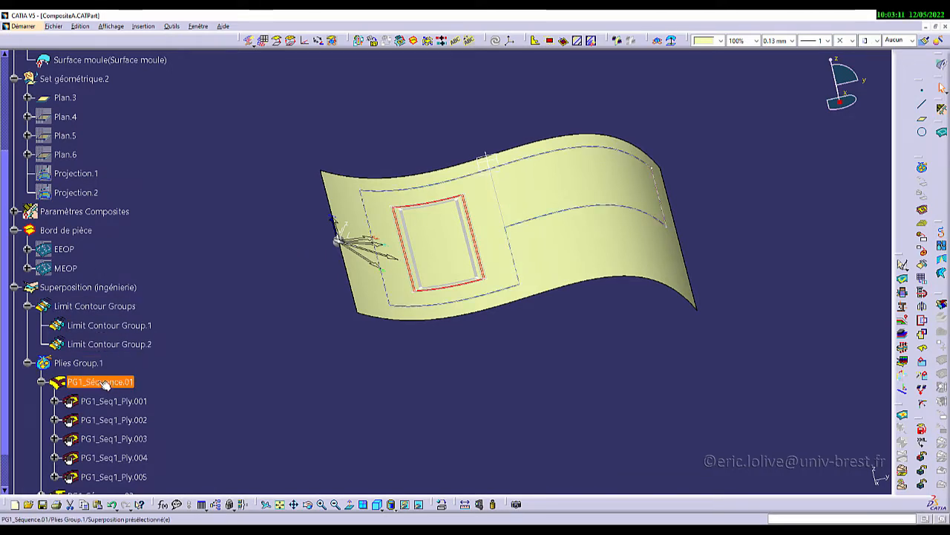
{"action": "left_click", "coordinate": [41, 382]}
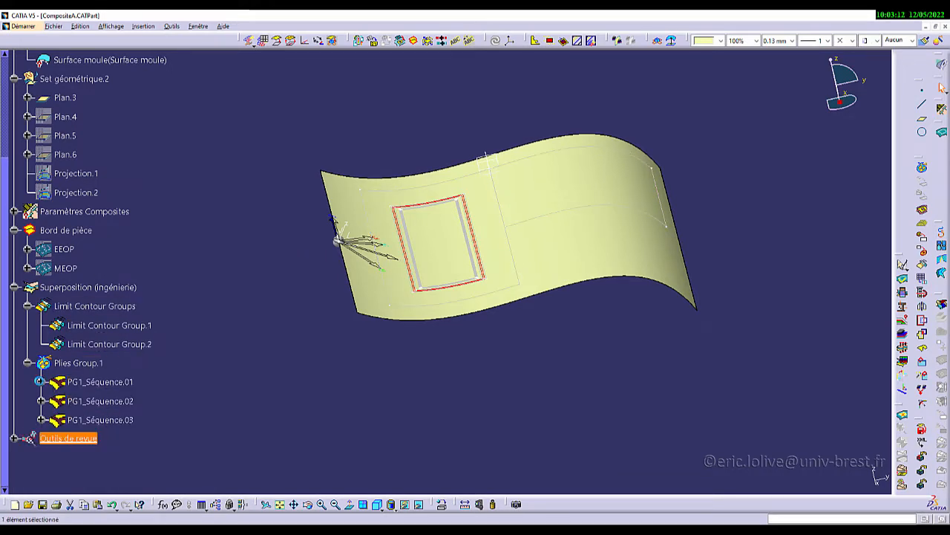
{"action": "left_click", "coordinate": [68, 250]}
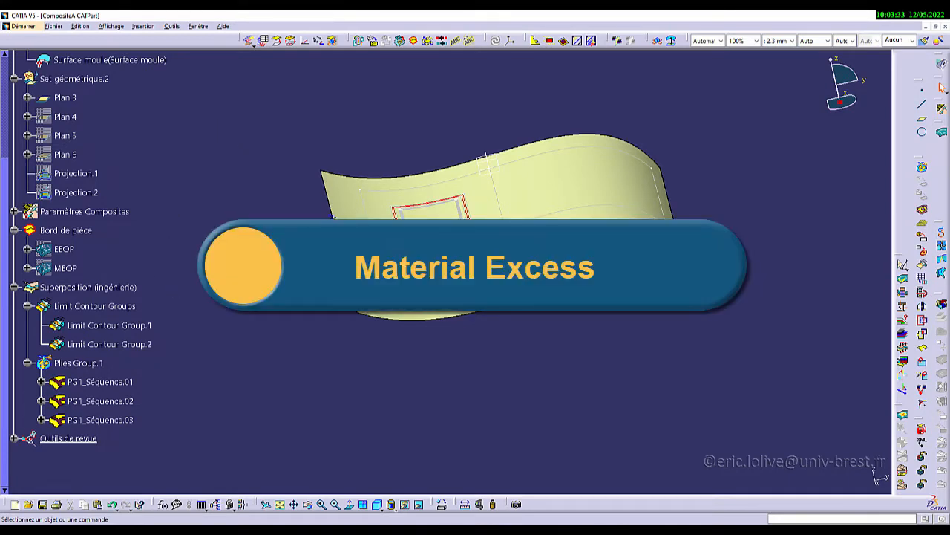
Start a Material Excess and choose Plies Group.1 as the entities to extend
{"action": "left_click", "coordinate": [429, 43]}
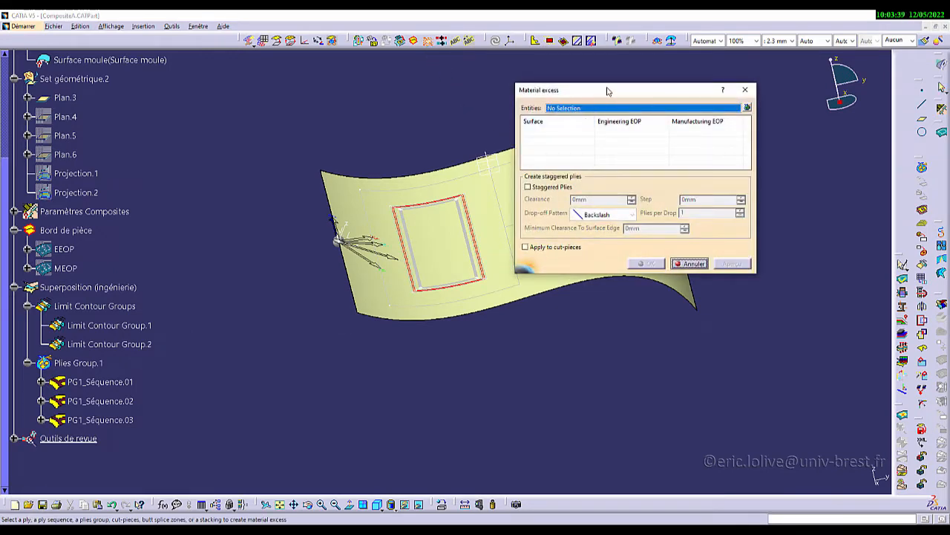
{"action": "middle_click_drag", "start_coordinate": [477, 186], "coordinate": [359, 149]}
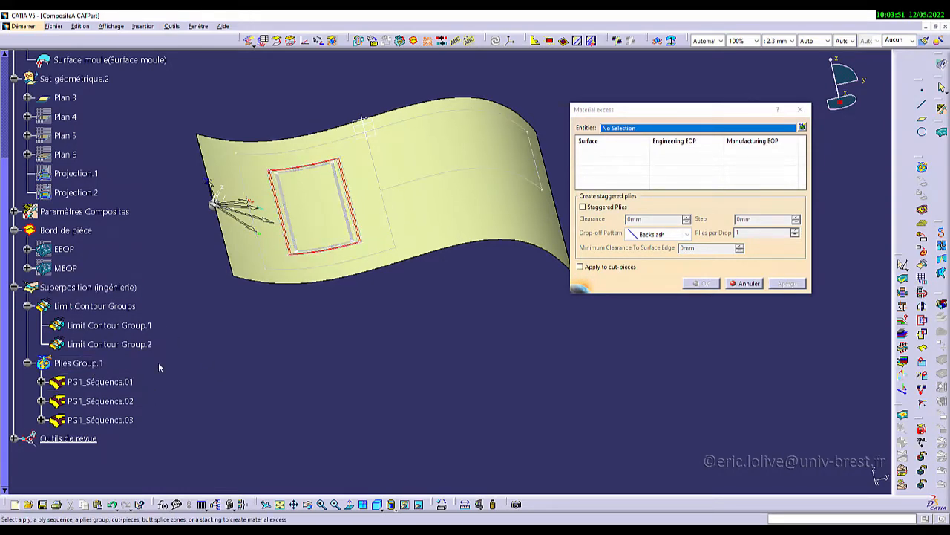
{"action": "scroll", "coordinate": [185, 375], "scroll_direction": "down", "scroll_amount": 3}
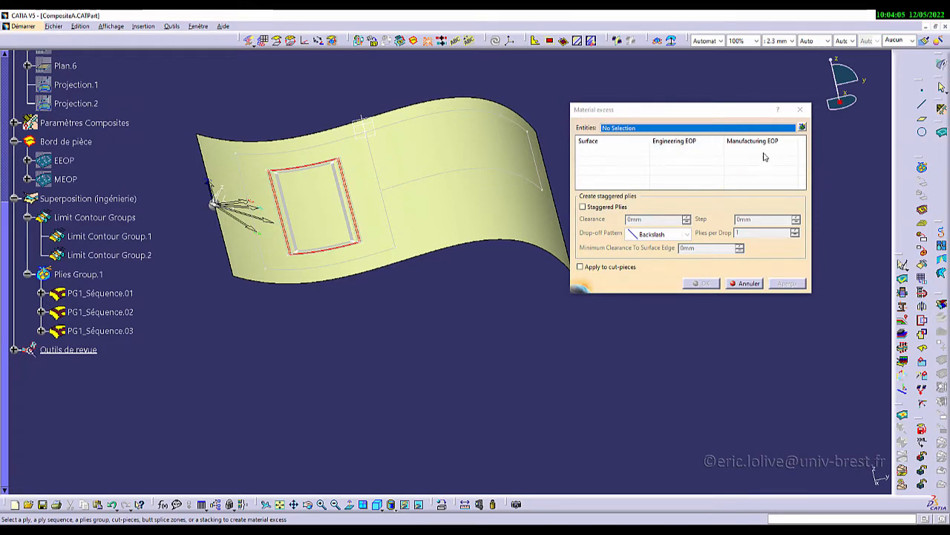
{"action": "left_click", "coordinate": [80, 274]}
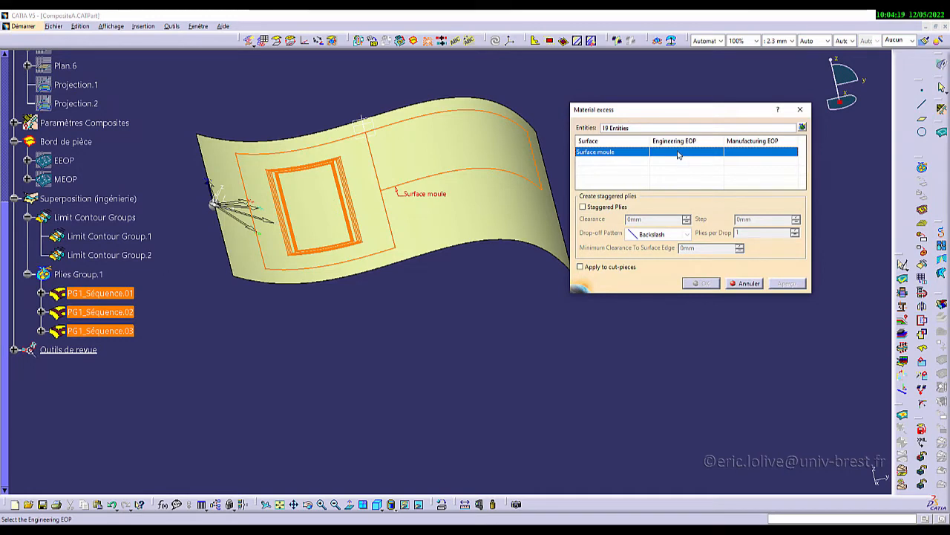
Show the EEOP and MEOP contours and assign them as Engineering EOP and Manufacturing EOP for Surface moule
{"action": "right_click", "coordinate": [64, 161]}
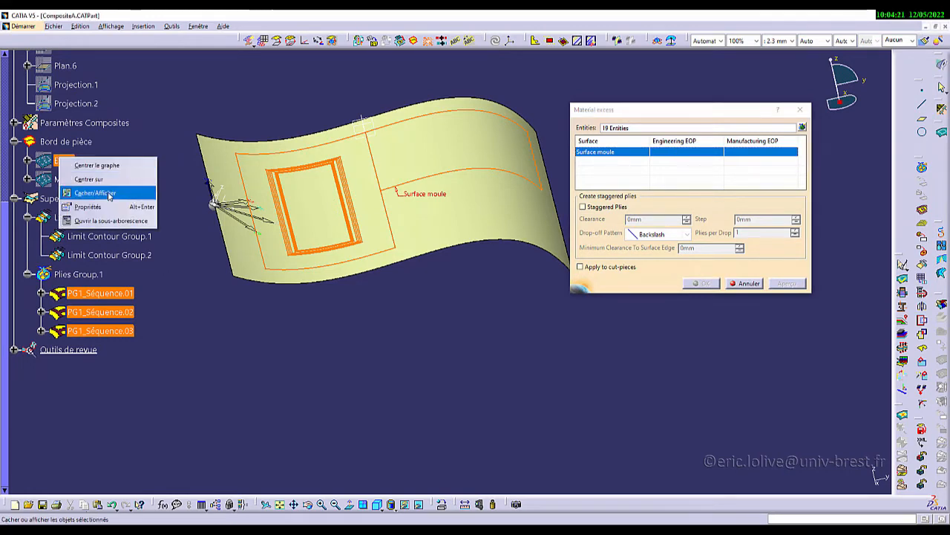
{"action": "left_click", "coordinate": [111, 193]}
{"action": "left_click", "coordinate": [64, 160]}
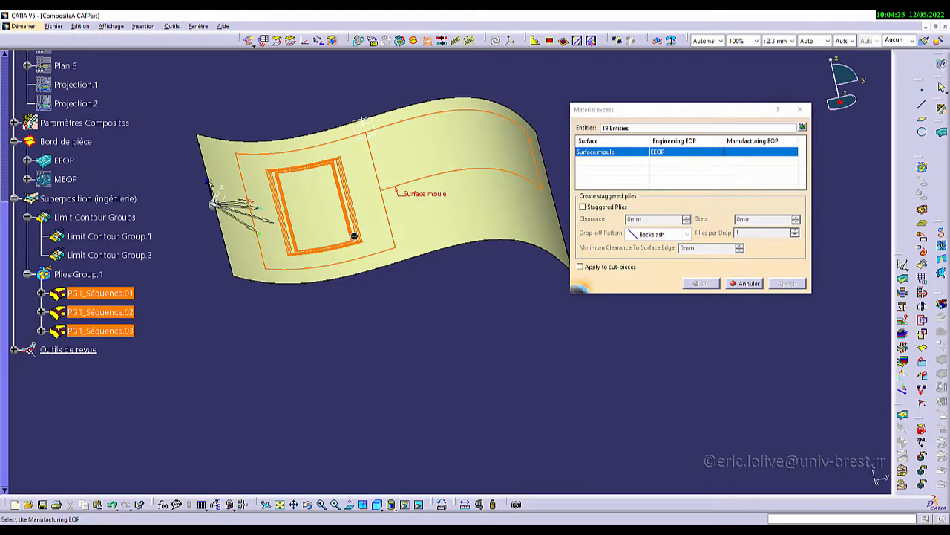
{"action": "right_click", "coordinate": [65, 180]}
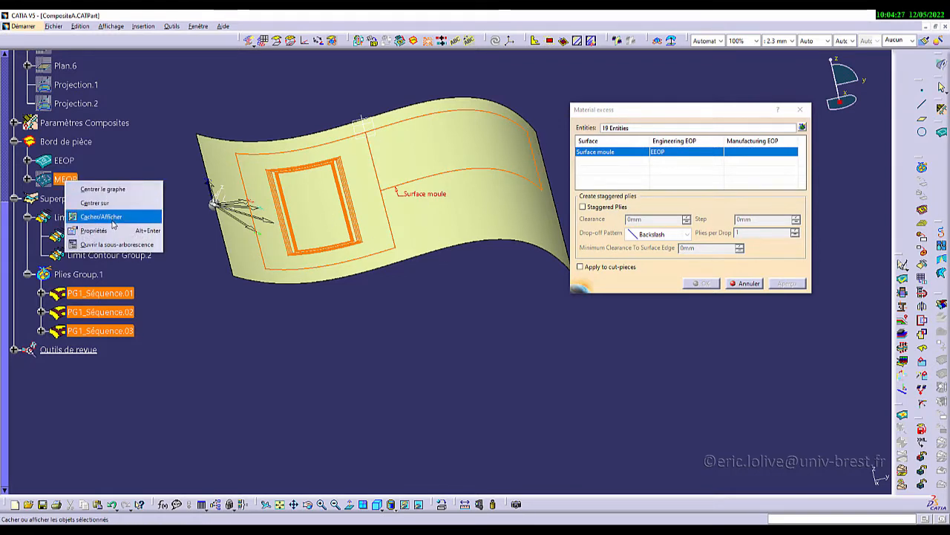
{"action": "left_click", "coordinate": [104, 217]}
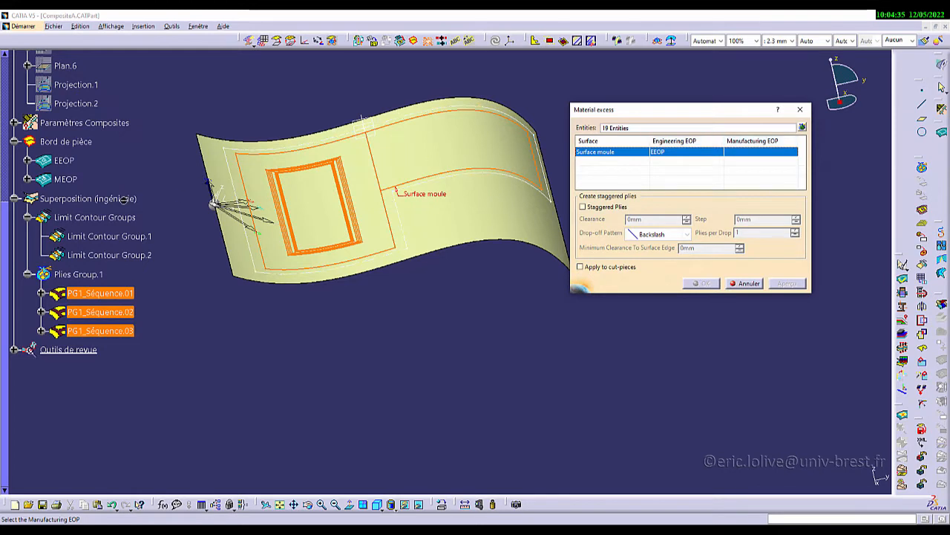
{"action": "left_click", "coordinate": [67, 179]}
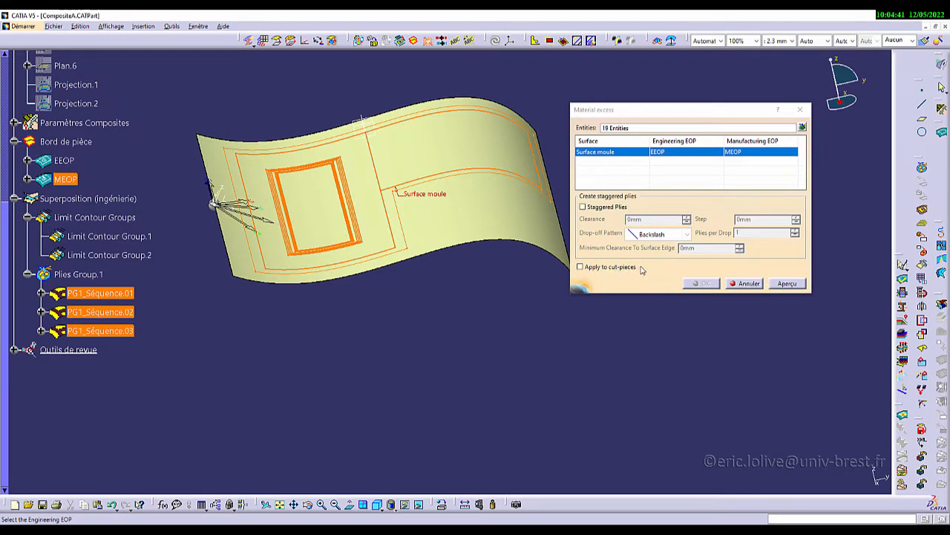
Preview the material excess and validate it without staggered plies
{"action": "left_click", "coordinate": [789, 284]}
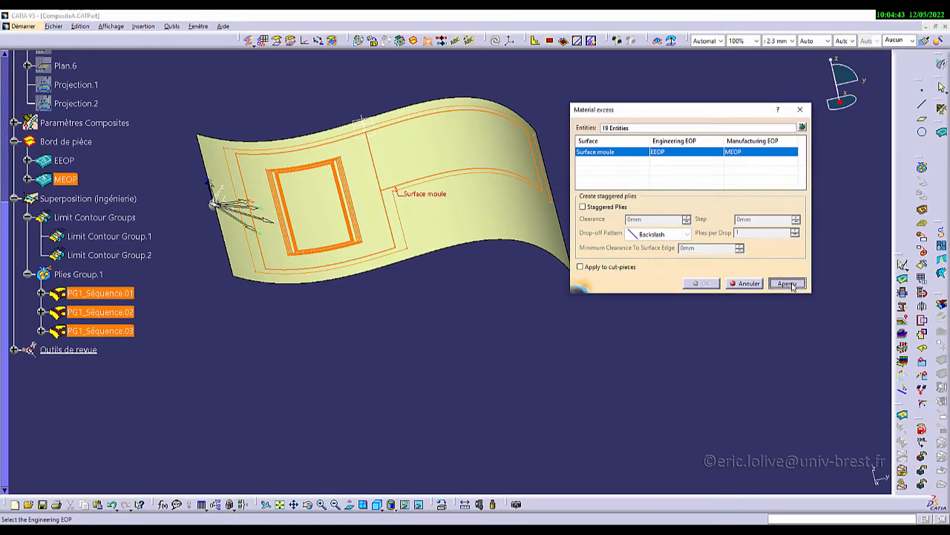
{"action": "left_click", "coordinate": [704, 285]}
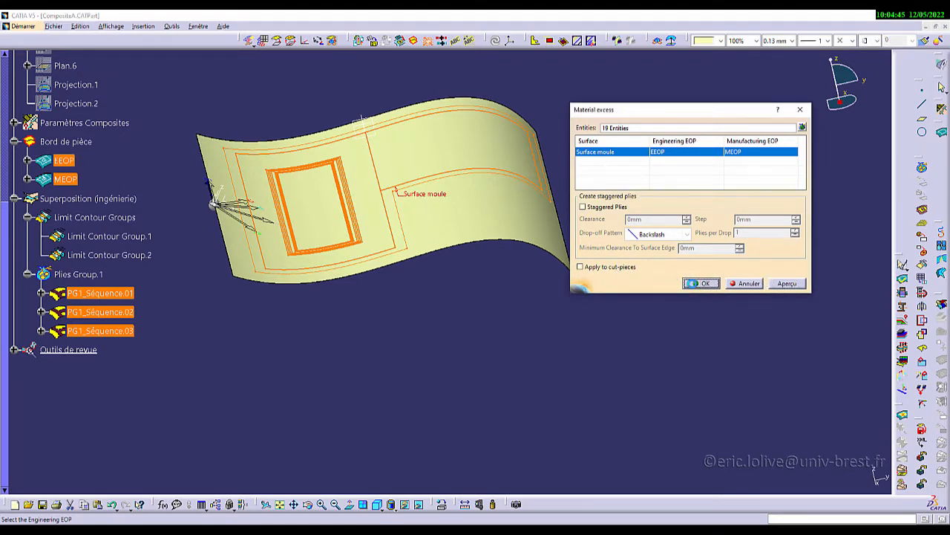
{"action": "left_click", "coordinate": [482, 355]}
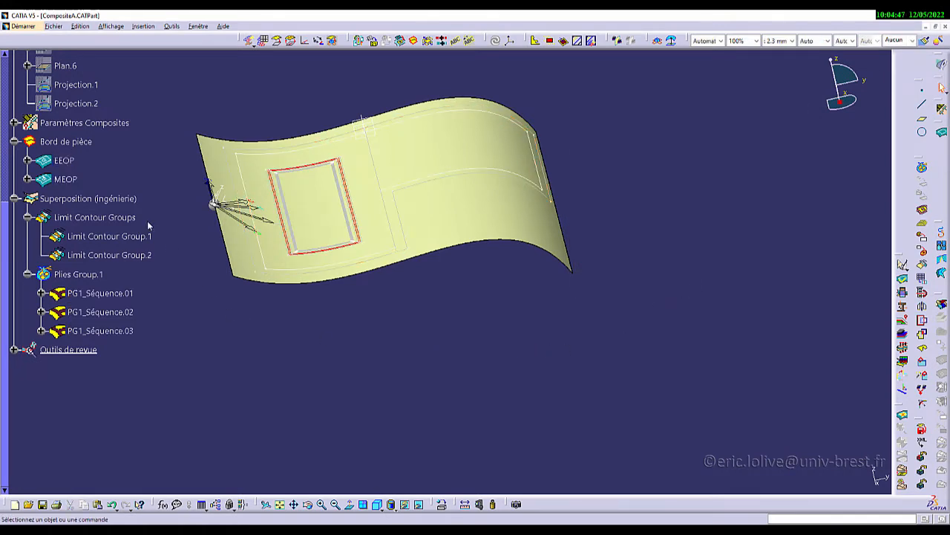
Hide the EEOP and MEOP contours under Bord de pièce
{"action": "middle_click_drag", "start_coordinate": [386, 320], "coordinate": [477, 299]}
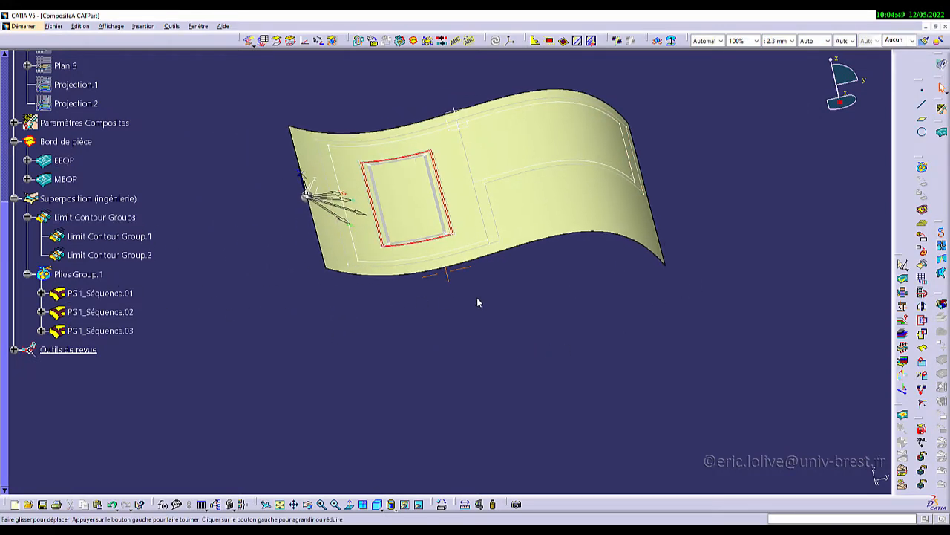
{"action": "left_click", "coordinate": [100, 293]}
{"action": "left_click", "coordinate": [254, 280]}
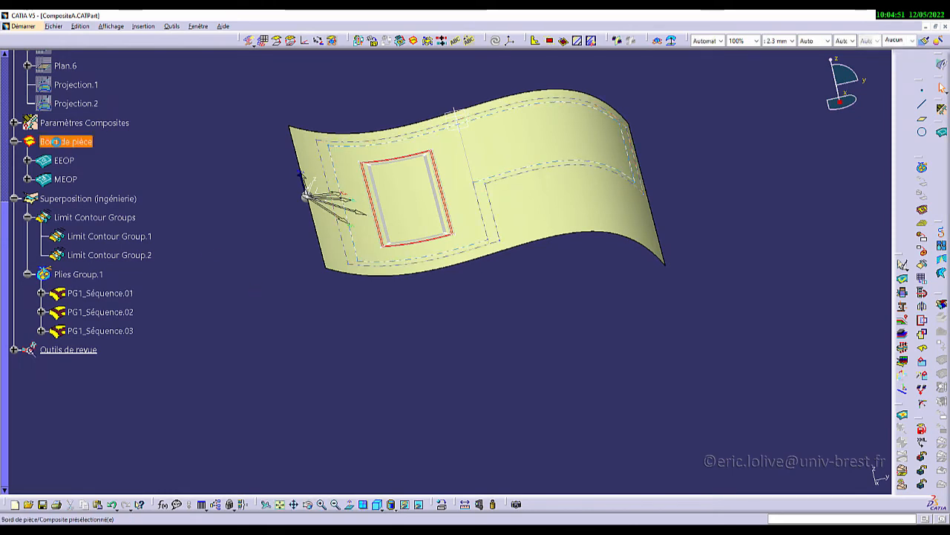
{"action": "right_click", "coordinate": [60, 159]}
{"action": "left_click", "coordinate": [67, 179]}
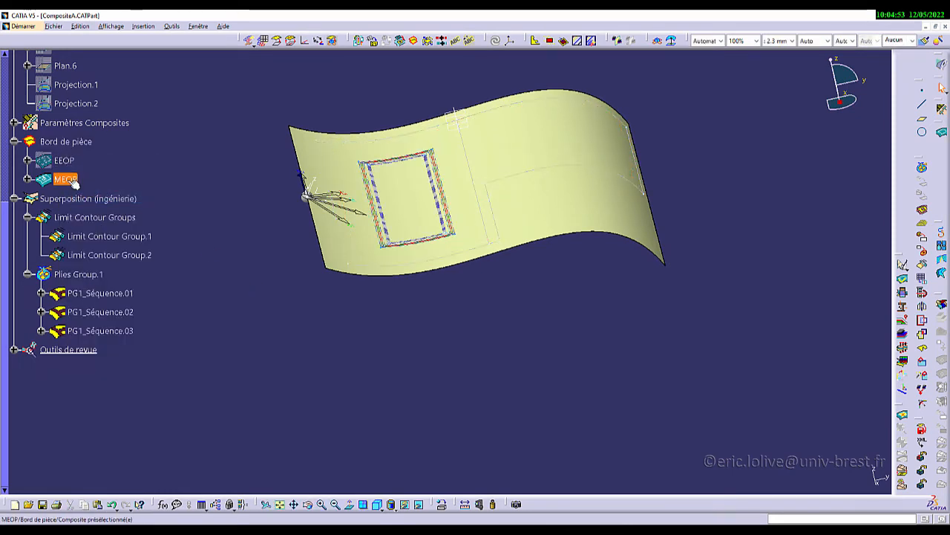
{"action": "right_click", "coordinate": [67, 180]}
{"action": "left_click", "coordinate": [338, 299]}
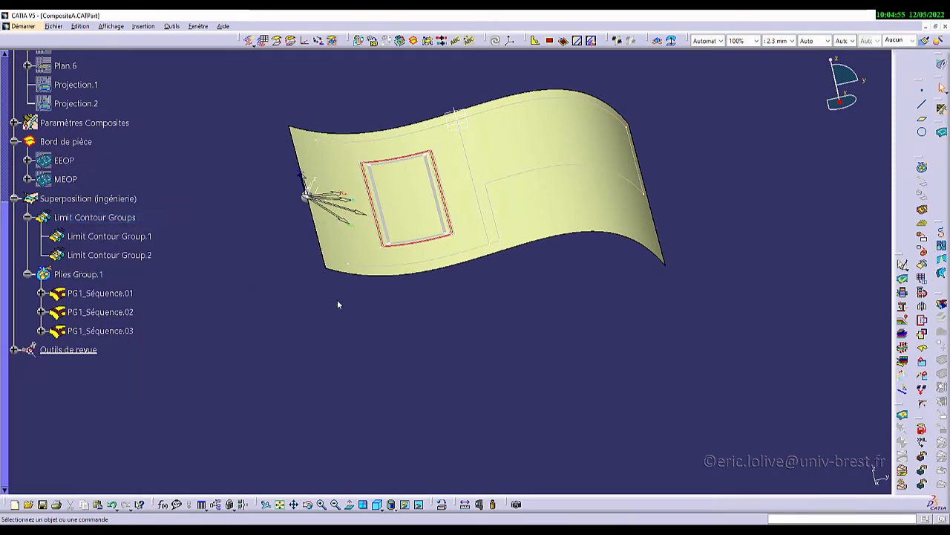
Highlight PG1_Séquence.01 and PG1_Séquence.03 to compare their ply contours on the mould surface after the material excess
{"action": "middle_click_drag", "start_coordinate": [424, 304], "coordinate": [331, 315]}
{"action": "left_click", "coordinate": [334, 306]}
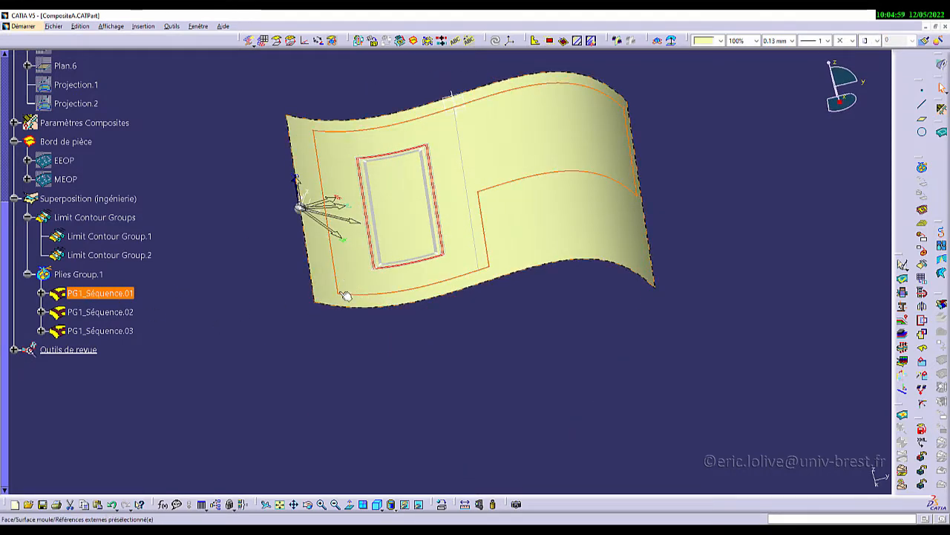
{"action": "left_click", "coordinate": [101, 332], "text": "ctrl"}
{"action": "left_click", "coordinate": [102, 331]}
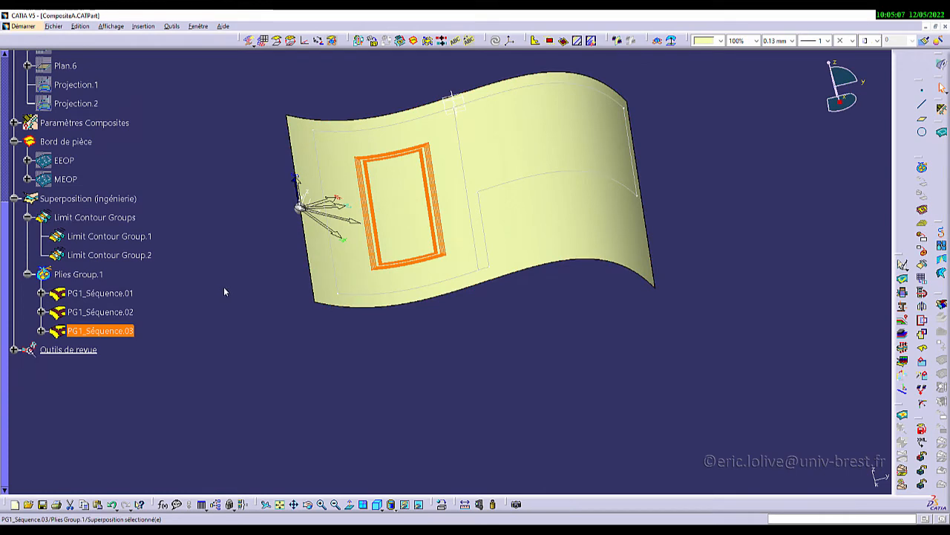
{"action": "middle_click_drag", "start_coordinate": [486, 394], "coordinate": [509, 364]}
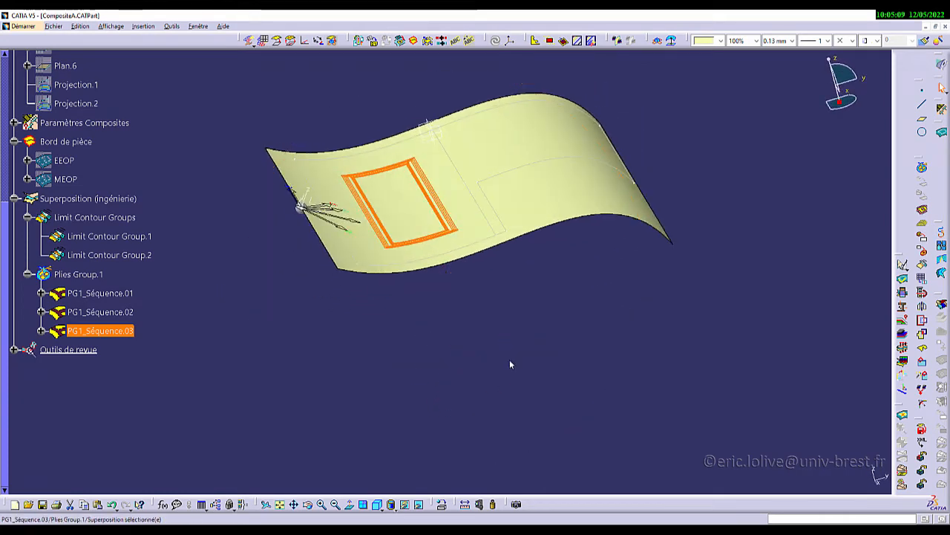
Highlight PG1_Séquence.02 and examine its ply contours on the mould surface from several angles
{"action": "middle_click_drag", "start_coordinate": [400, 311], "coordinate": [393, 329]}
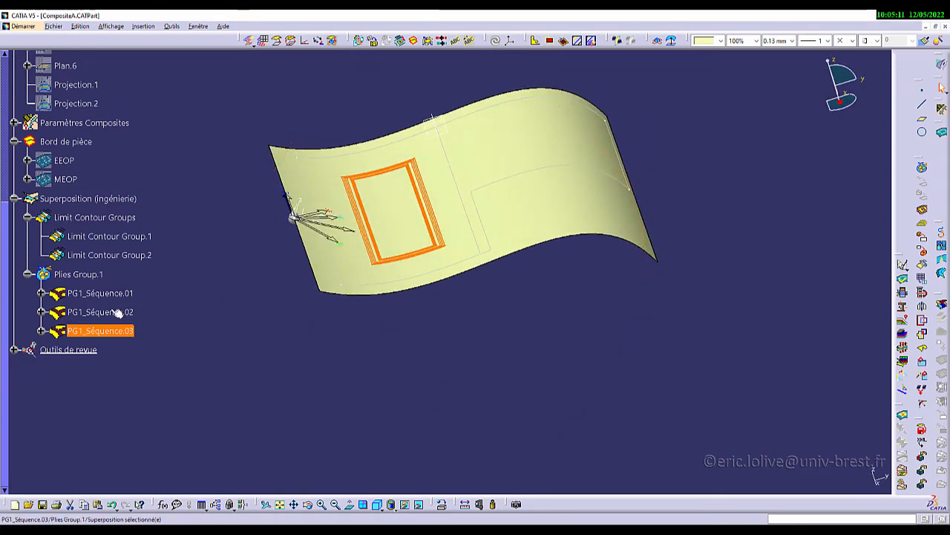
{"action": "left_click", "coordinate": [104, 312]}
{"action": "mouse_move", "coordinate": [473, 337]}
{"action": "middle_mouse_down"}
{"action": "mouse_move", "coordinate": [475, 361]}
{"action": "mouse_move", "coordinate": [481, 348]}
{"action": "middle_mouse_up"}
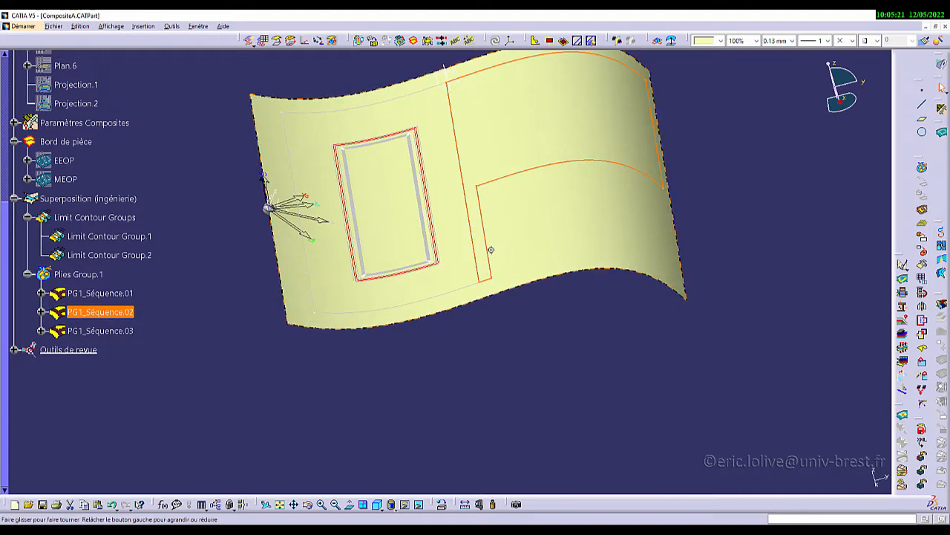
{"action": "middle_click_drag", "start_coordinate": [490, 248], "coordinate": [497, 205]}
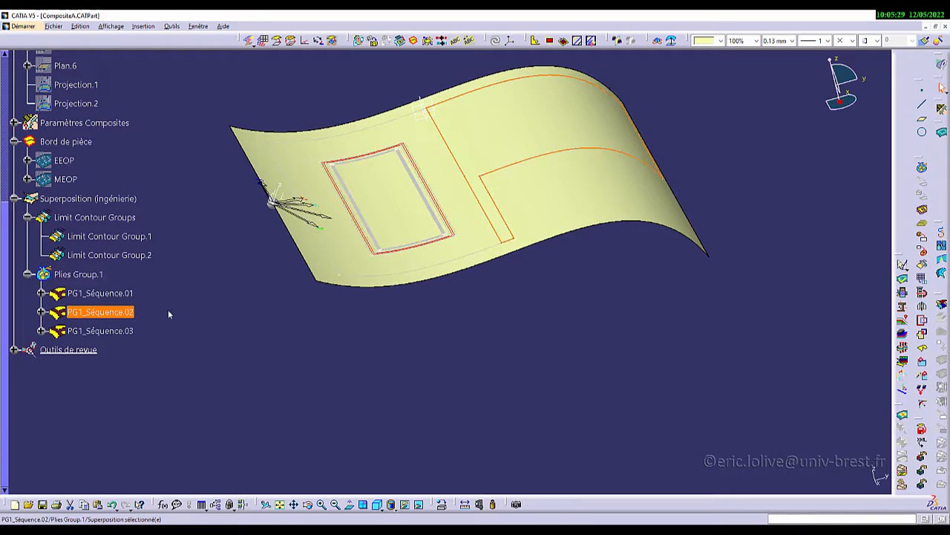
{"action": "scroll", "coordinate": [168, 311], "scroll_direction": "up", "scroll_amount": 4}
{"action": "scroll", "coordinate": [168, 316], "scroll_direction": "down", "scroll_amount": 3}
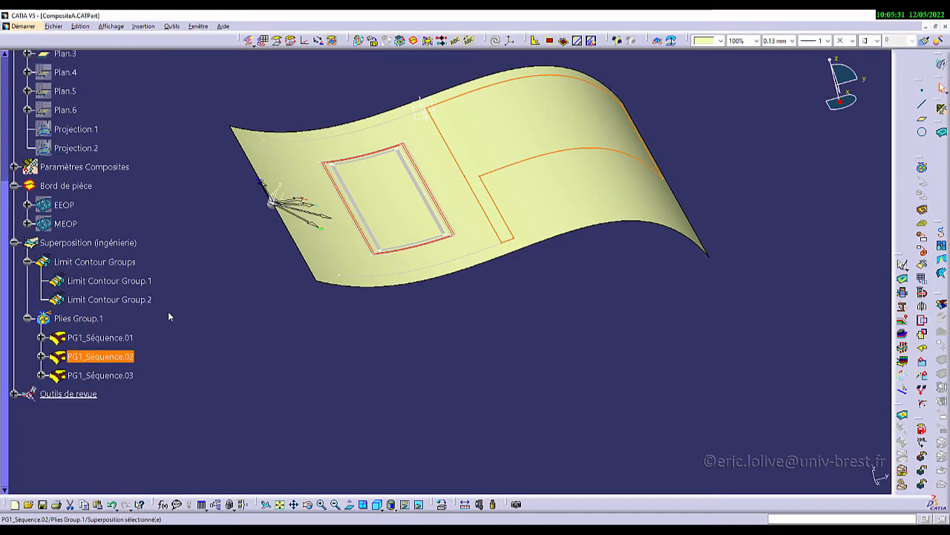
Remove the material excess from the whole of Plies Group.1
{"action": "right_click", "coordinate": [97, 321]}
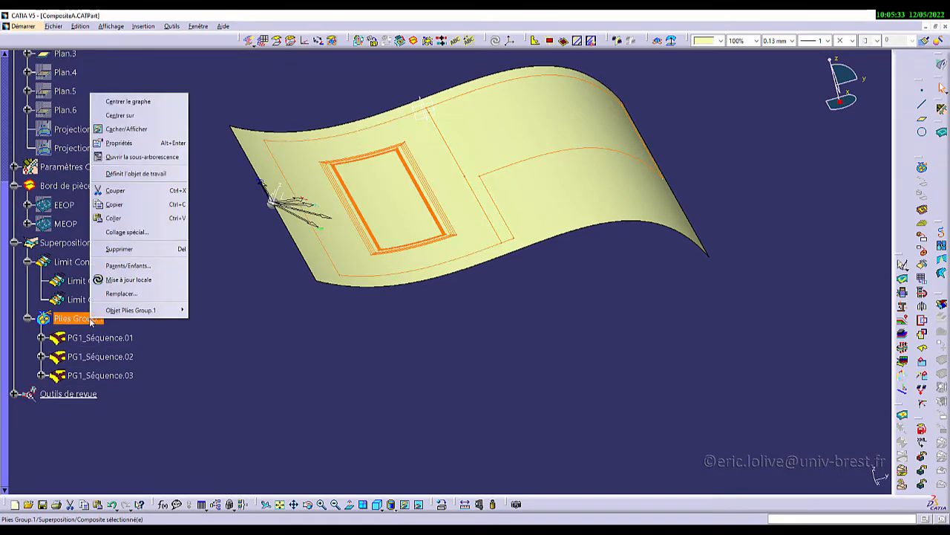
{"action": "mouse_move", "coordinate": [164, 317]}
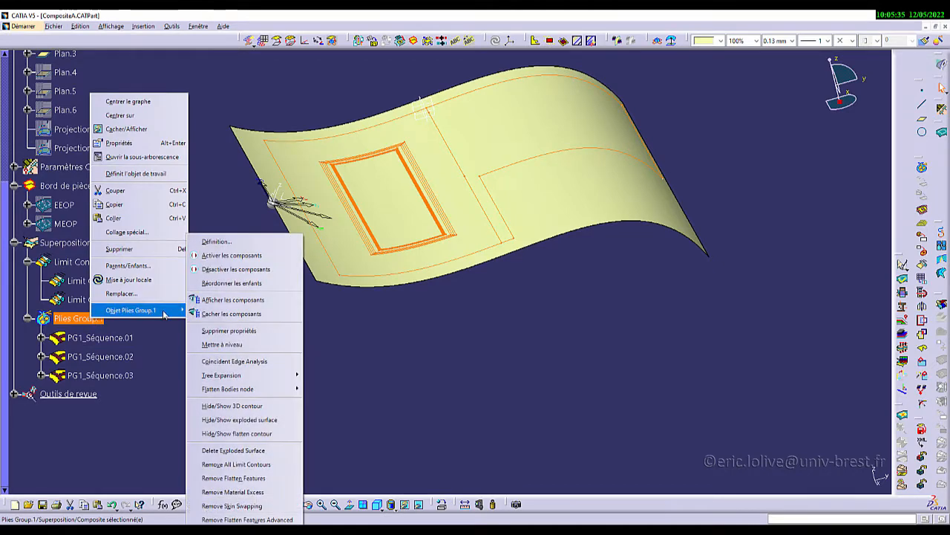
{"action": "left_click", "coordinate": [233, 492]}
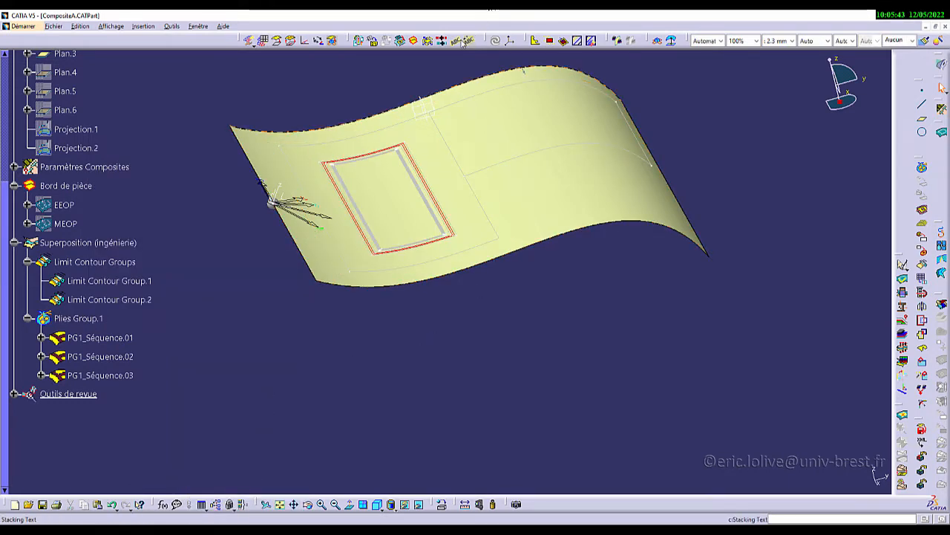
Apply a material excess to PG1_Séquence.01 only, with EEOP as Engineering EOP and MEOP as Manufacturing EOP, without staggered plies
{"action": "left_click", "coordinate": [424, 43]}
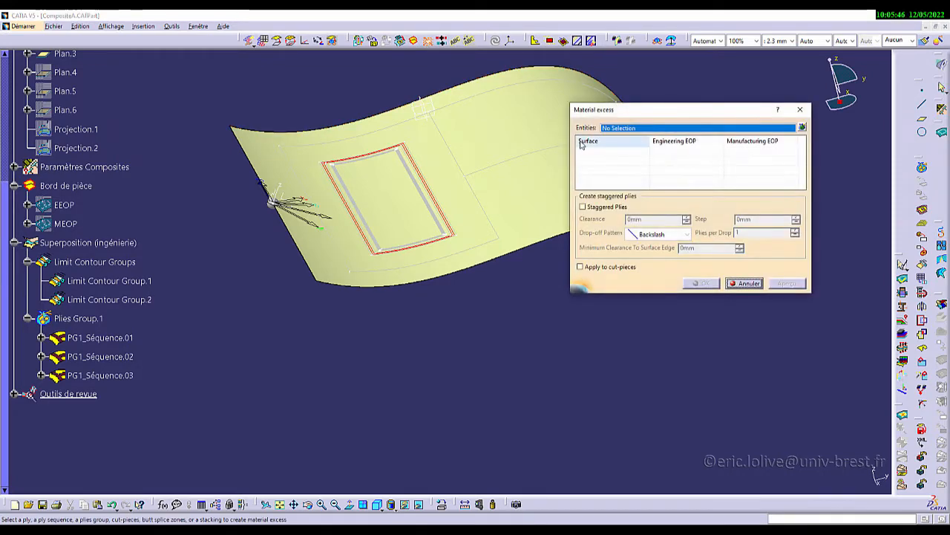
{"action": "left_click", "coordinate": [112, 338]}
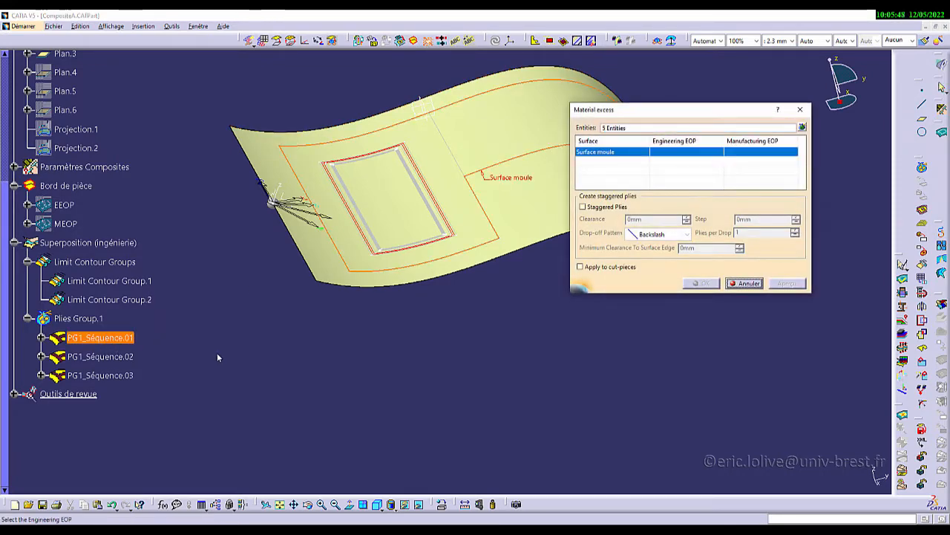
{"action": "left_click", "coordinate": [64, 205]}
{"action": "left_click", "coordinate": [68, 225]}
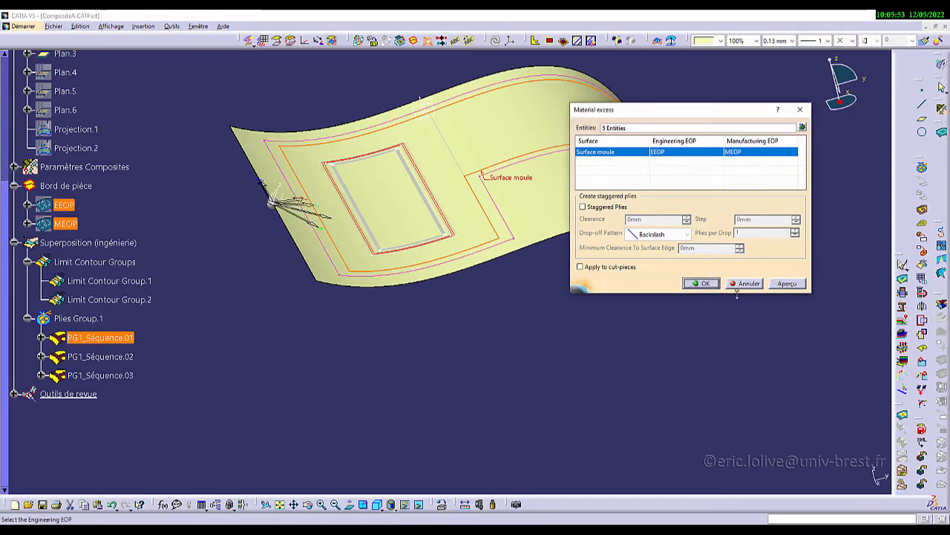
{"action": "left_click", "coordinate": [702, 283]}
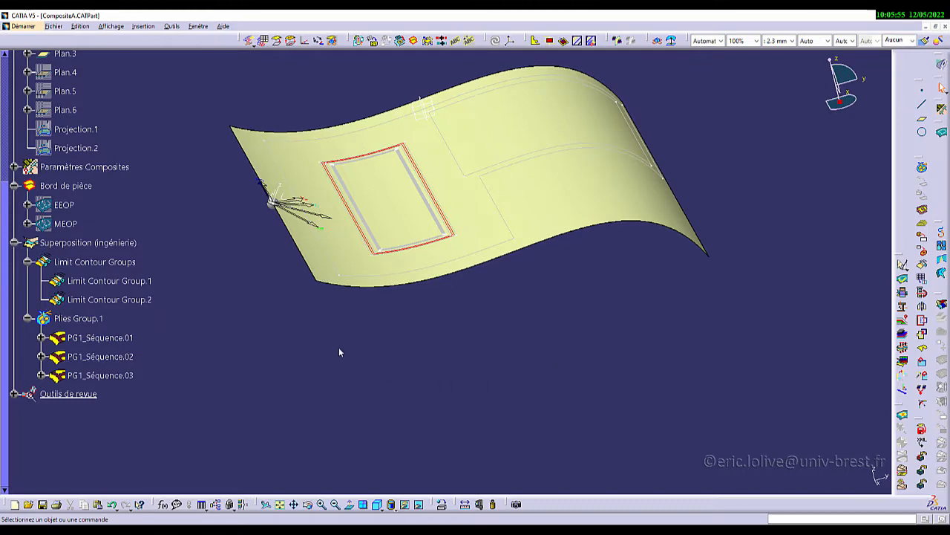
Create Hand Layup producibilities in the Edit Producibility Table for PG1_Séquence.01's plies PG1_Seq1_Ply.001 to PG1_Seq1_Ply.005
{"action": "middle_click_drag", "start_coordinate": [482, 346], "coordinate": [397, 341]}
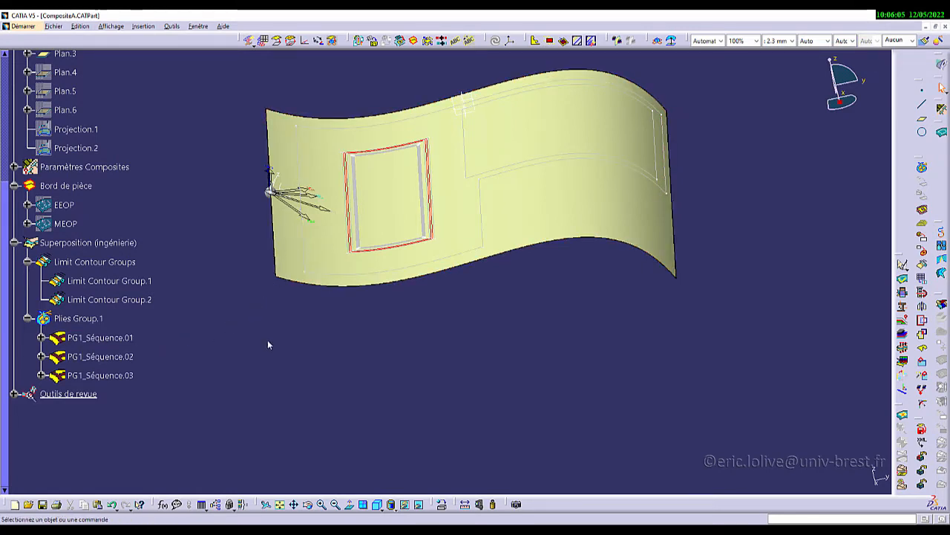
{"action": "middle_click_drag", "start_coordinate": [361, 342], "coordinate": [447, 298]}
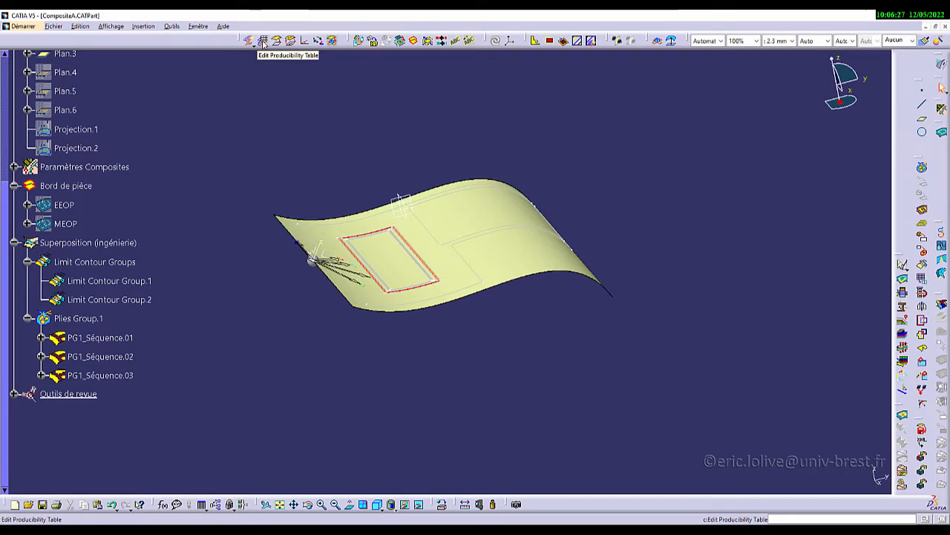
{"action": "left_click", "coordinate": [263, 41]}
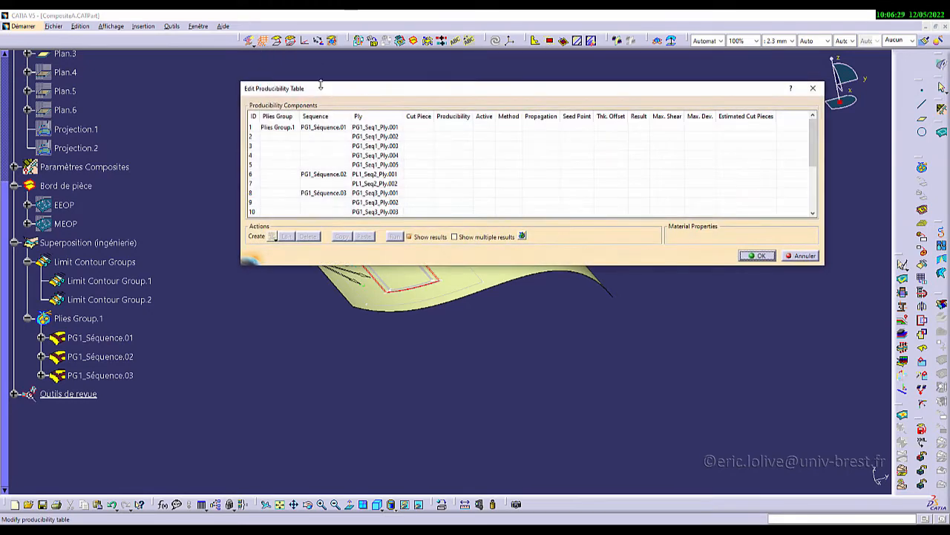
{"action": "left_click_drag", "start_coordinate": [330, 89], "coordinate": [297, 78]}
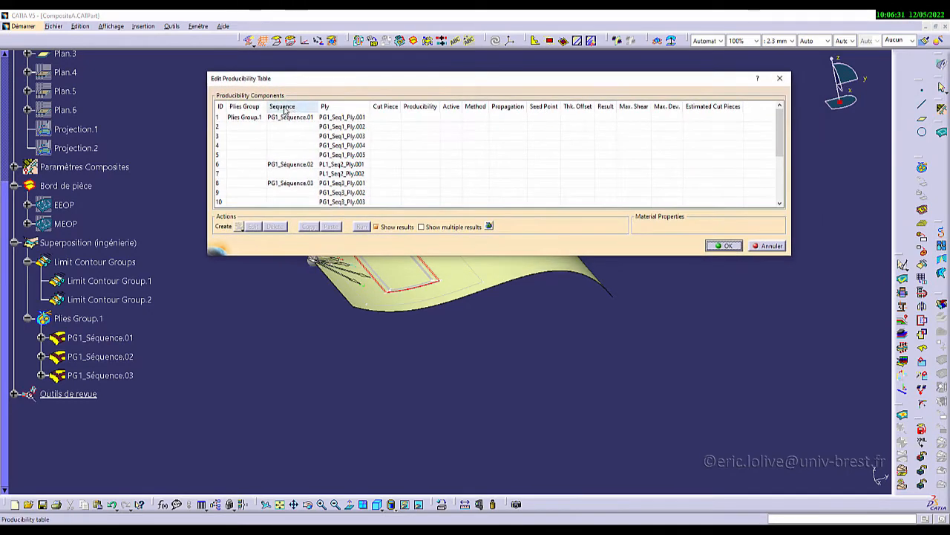
{"action": "left_click", "coordinate": [231, 119]}
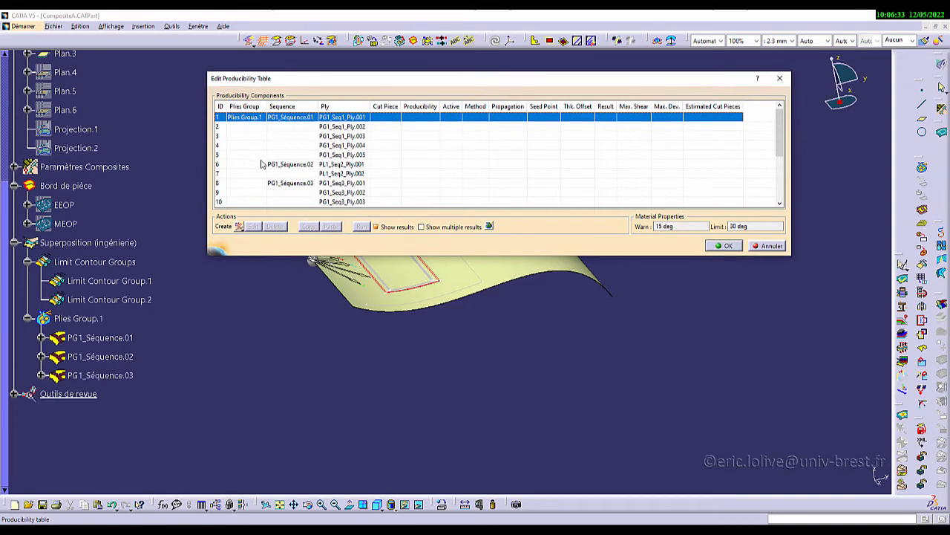
{"action": "left_click", "coordinate": [253, 154], "text": "shift"}
{"action": "left_click_drag", "start_coordinate": [348, 84], "coordinate": [386, 320]}
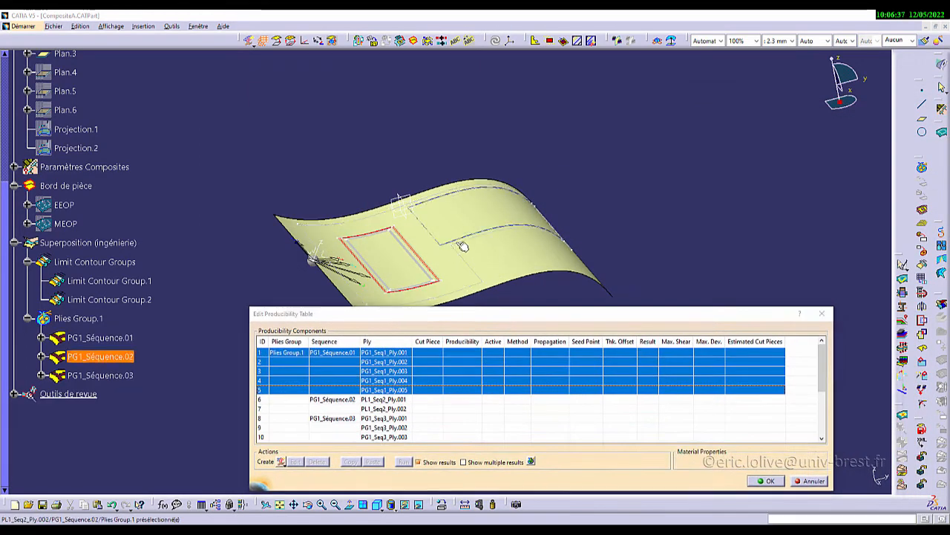
{"action": "middle_click_drag", "start_coordinate": [456, 238], "coordinate": [428, 131]}
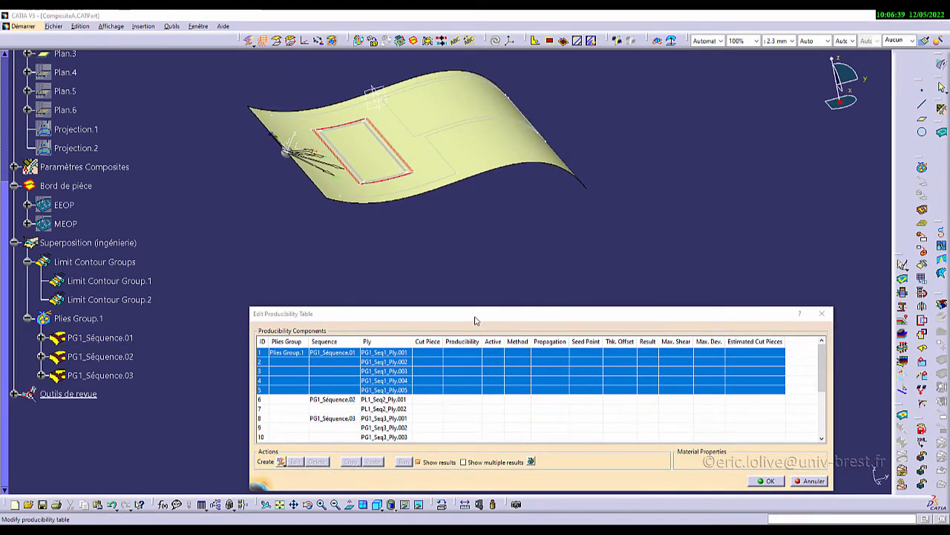
{"action": "left_click_drag", "start_coordinate": [474, 315], "coordinate": [393, 237]}
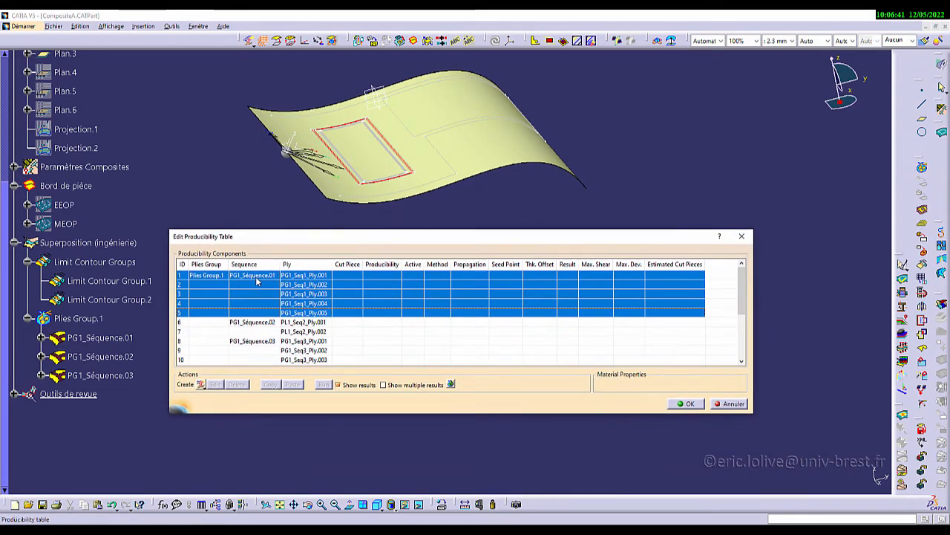
{"action": "left_click", "coordinate": [200, 386]}
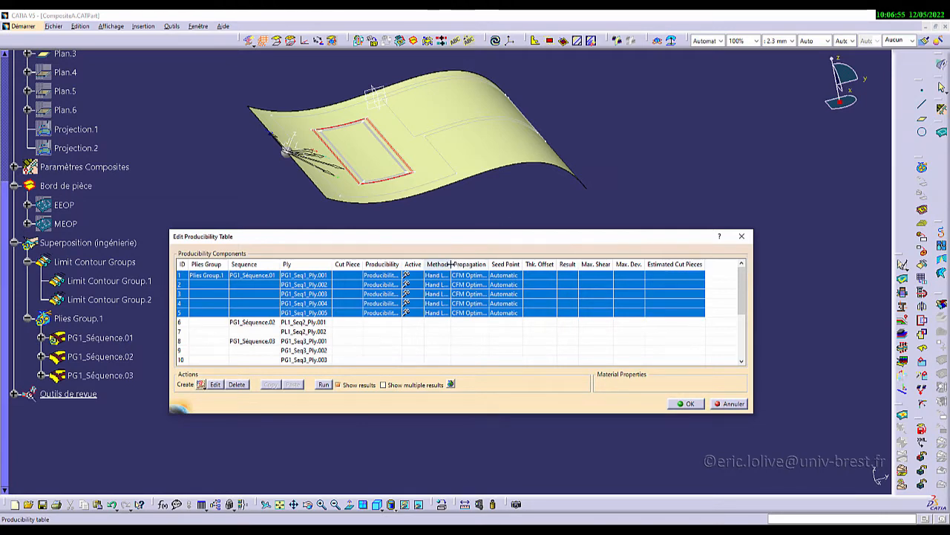
{"action": "left_click_drag", "start_coordinate": [452, 261], "coordinate": [483, 260]}
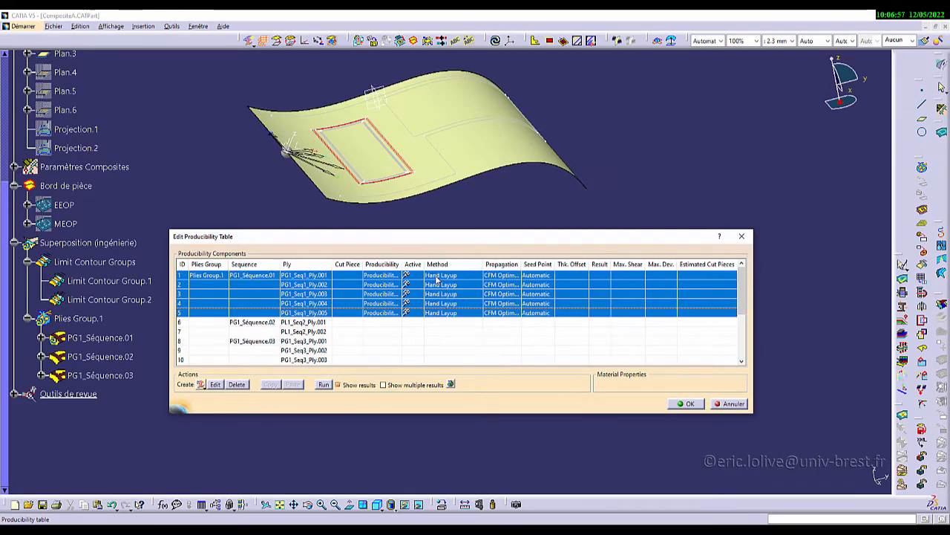
{"action": "left_click", "coordinate": [200, 384]}
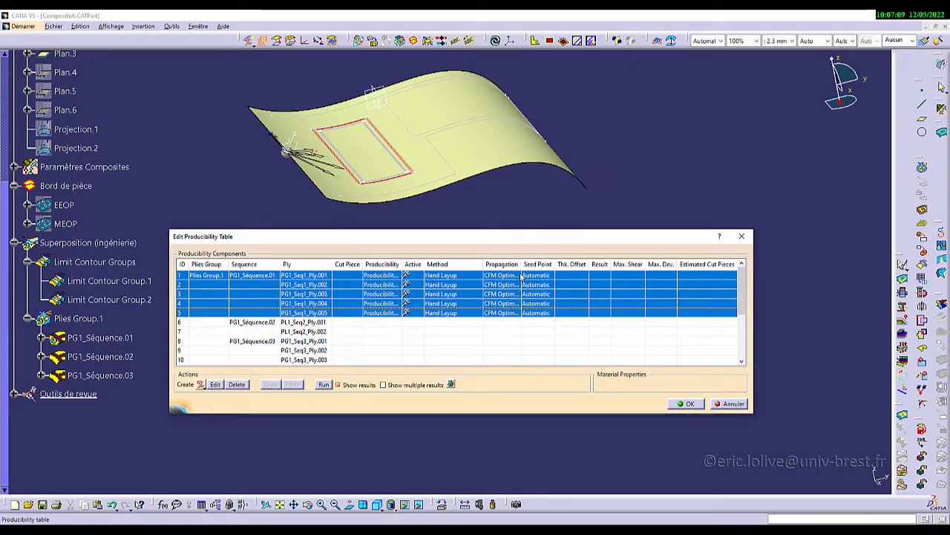
Review the propagation types offered for the five selected producibilities, leaving their parameters as they are
{"action": "left_click", "coordinate": [215, 385]}
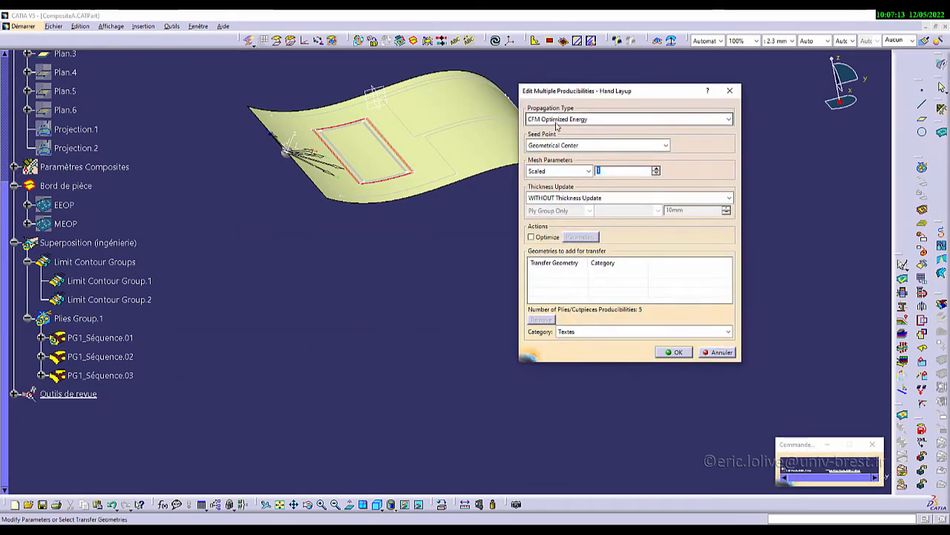
{"action": "left_click", "coordinate": [567, 120]}
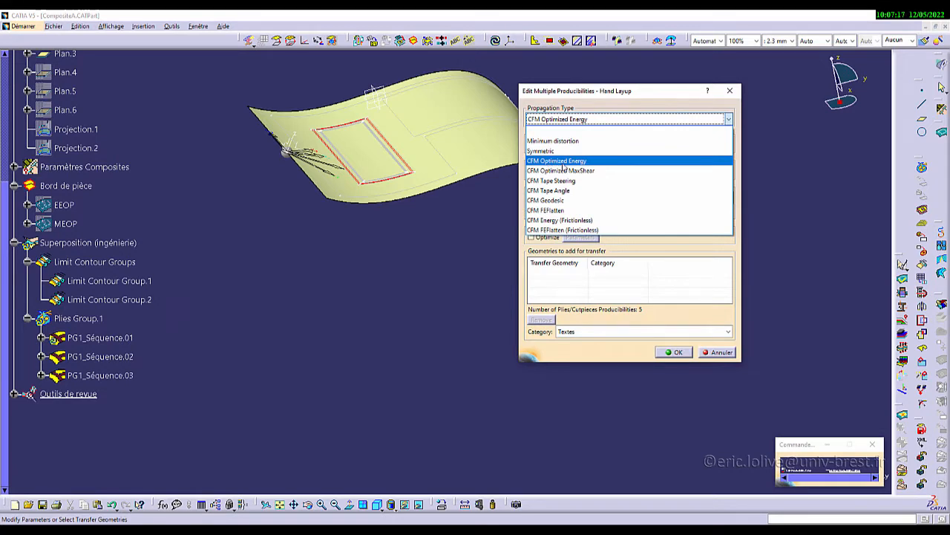
{"action": "left_click", "coordinate": [722, 356]}
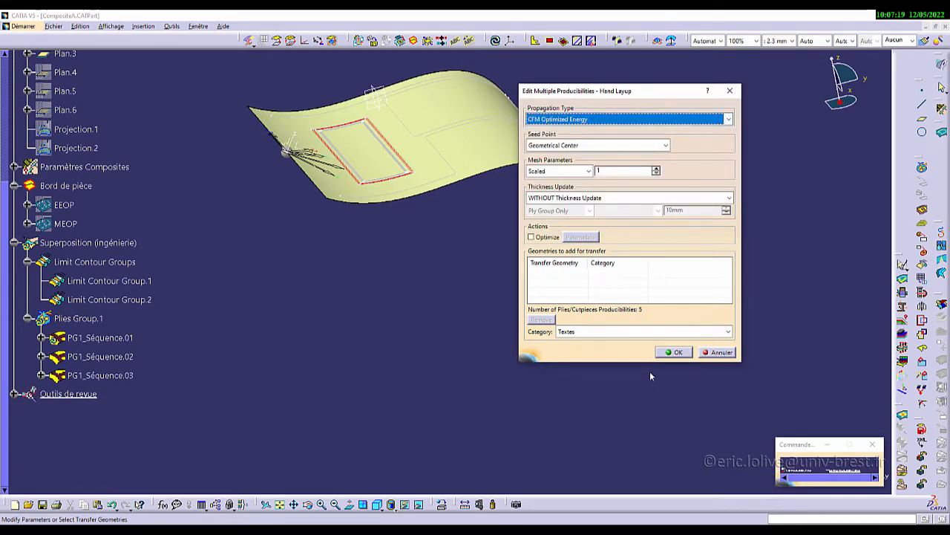
{"action": "left_click", "coordinate": [715, 354]}
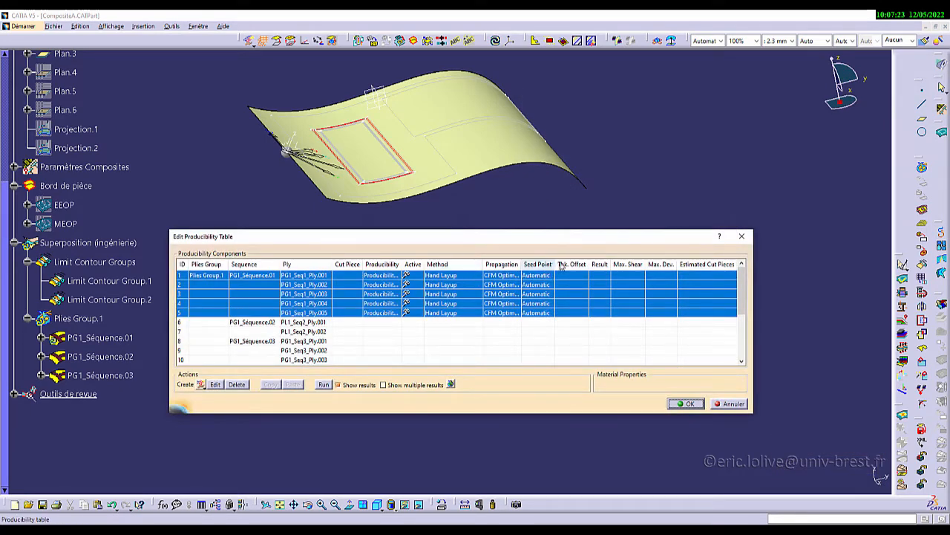
Run the producibility analysis on the five selected PG1_Séquence.01 plies and inspect the resulting fibre mesh on the mould surface
{"action": "left_click_drag", "start_coordinate": [562, 266], "coordinate": [589, 265]}
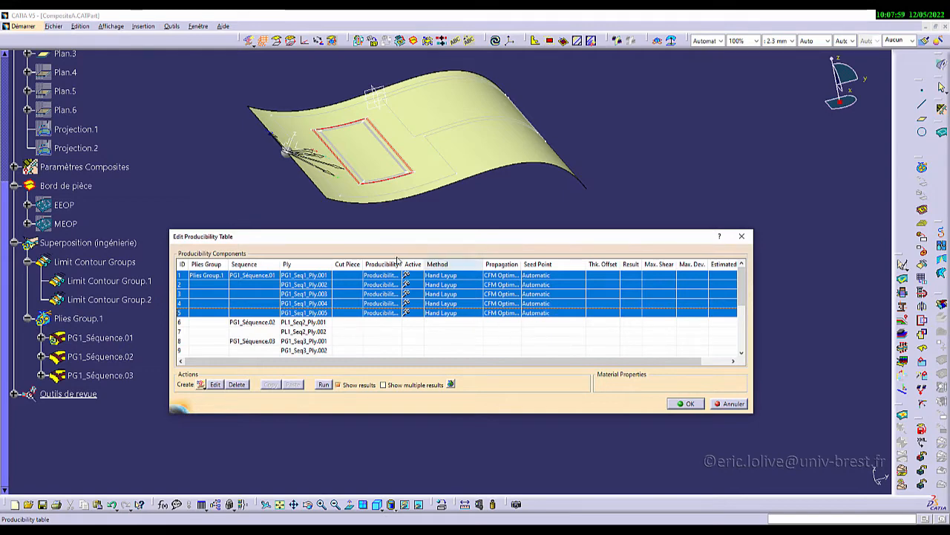
{"action": "left_click", "coordinate": [324, 385]}
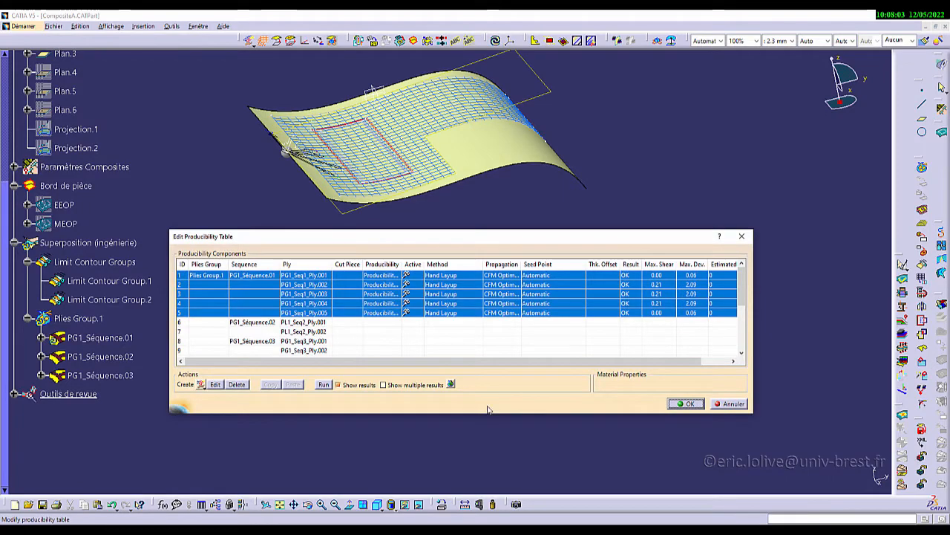
{"action": "middle_click_drag", "start_coordinate": [501, 213], "coordinate": [511, 235]}
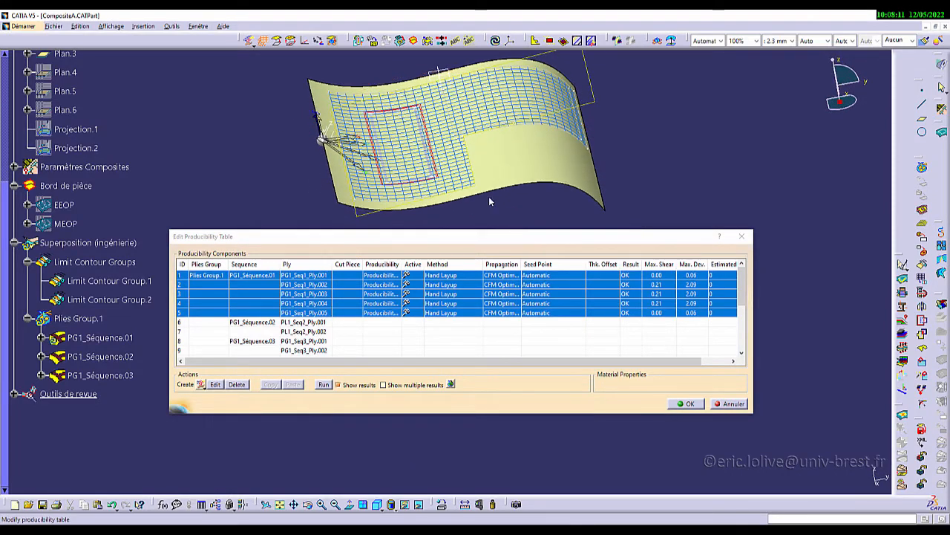
{"action": "middle_click_drag", "start_coordinate": [444, 133], "coordinate": [467, 192]}
{"action": "mouse_move", "coordinate": [511, 164]}
{"action": "middle_mouse_down"}
{"action": "mouse_move", "coordinate": [490, 171]}
{"action": "mouse_move", "coordinate": [516, 147]}
{"action": "mouse_move", "coordinate": [524, 161]}
{"action": "middle_mouse_up"}
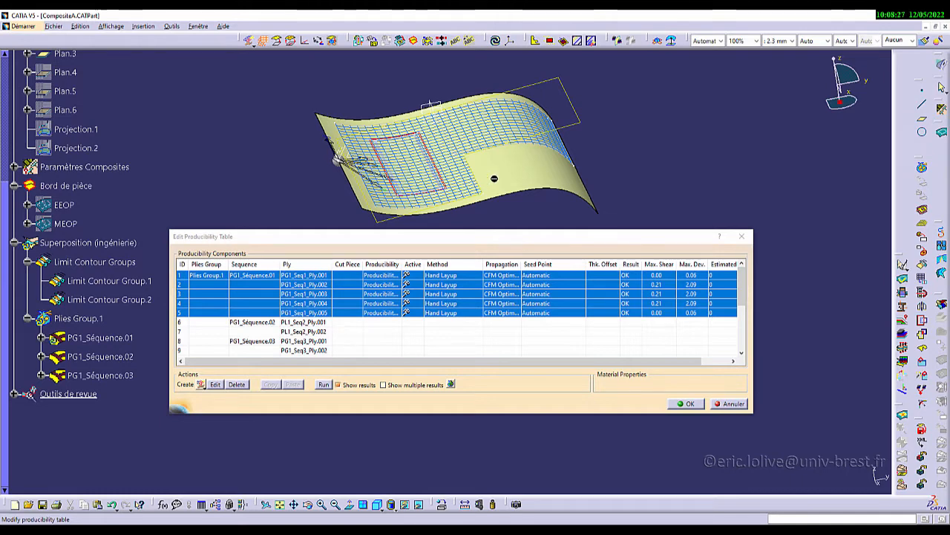
{"action": "middle_click_drag", "start_coordinate": [502, 172], "coordinate": [490, 208]}
Open the Hand Layup producibility of PG1_Seq1_Ply.001 and examine its seed point and fibre mesh, keeping the settings
{"action": "left_click", "coordinate": [182, 275]}
{"action": "scroll", "coordinate": [292, 231], "scroll_direction": "down", "scroll_amount": 1}
{"action": "double_click", "coordinate": [182, 275]}
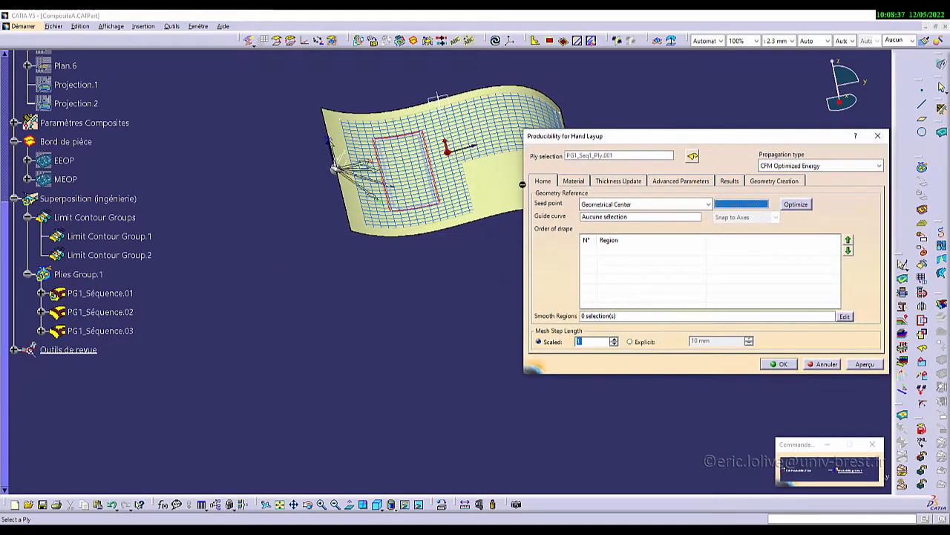
{"action": "middle_click_drag", "start_coordinate": [459, 262], "coordinate": [341, 357]}
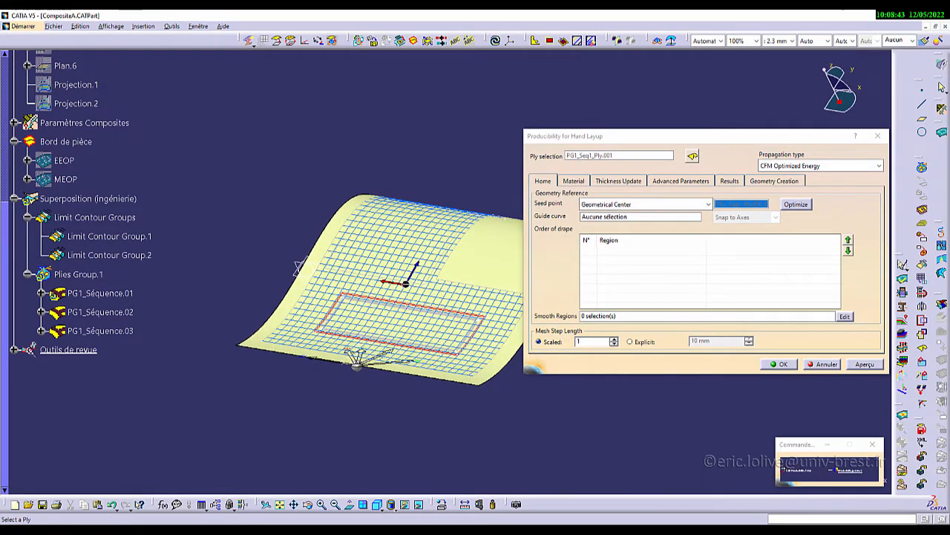
{"action": "middle_click_drag", "start_coordinate": [406, 283], "coordinate": [353, 199]}
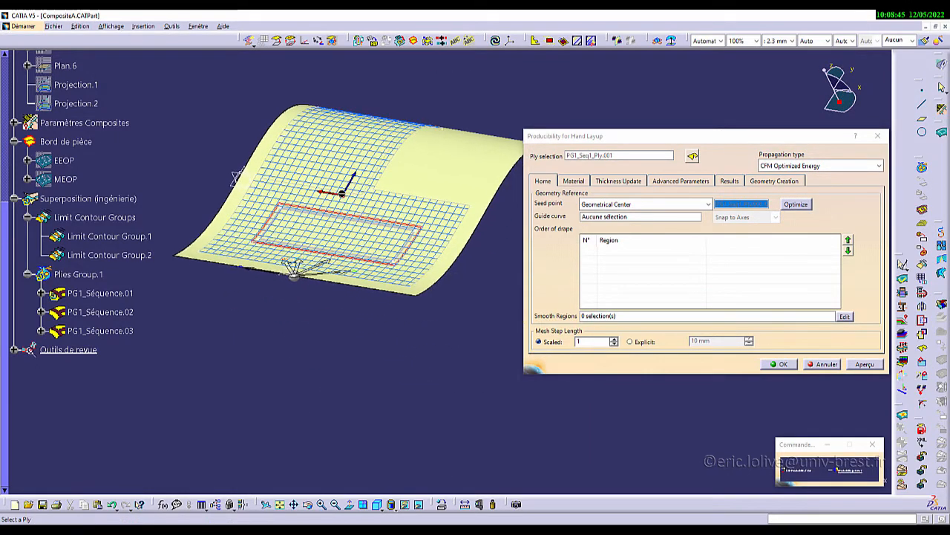
{"action": "left_click", "coordinate": [779, 364]}
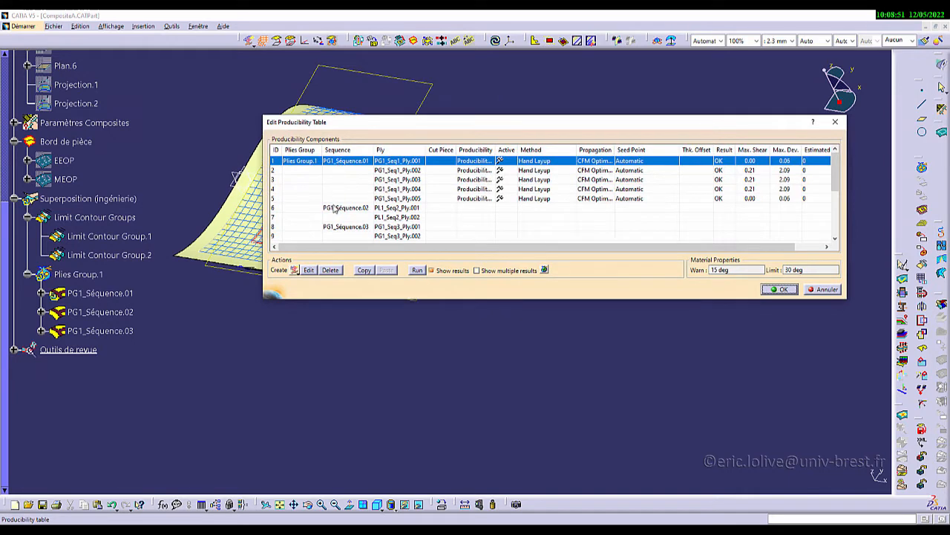
Create Hand Layup producibilities for all plies of PG1_Séquence.02 and PG1_Séquence.03, run their analysis and validate the table
{"action": "left_click", "coordinate": [334, 207]}
{"action": "scroll", "coordinate": [356, 238], "scroll_direction": "down", "scroll_amount": 4}
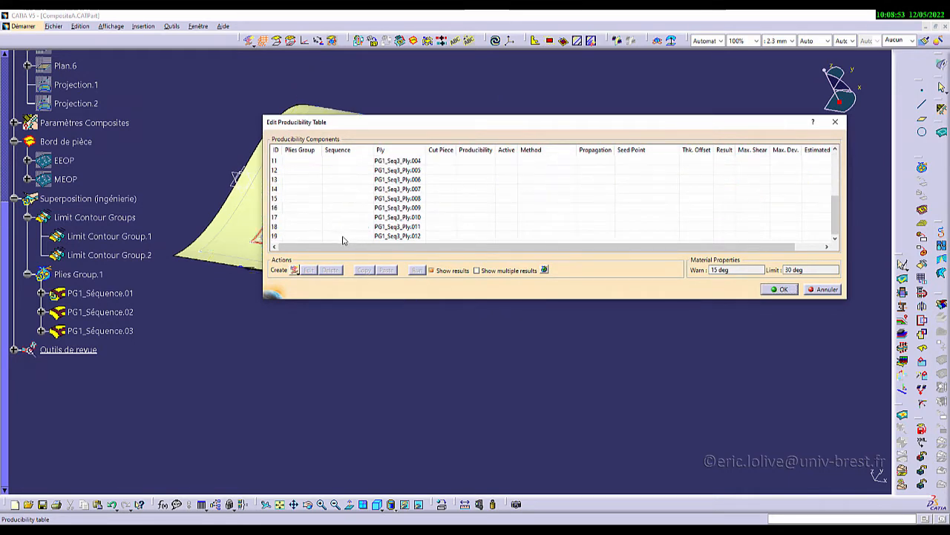
{"action": "left_click", "coordinate": [342, 238], "text": "shift"}
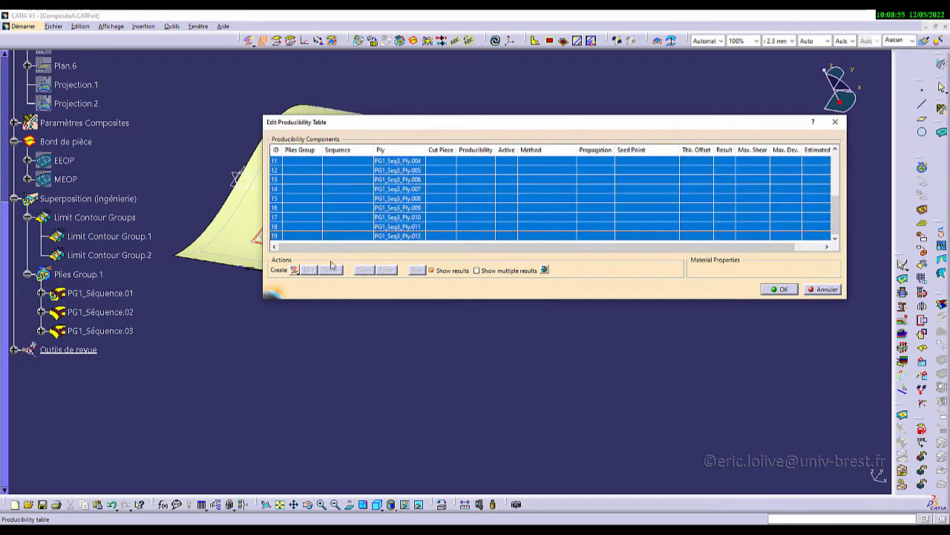
{"action": "left_click", "coordinate": [294, 270]}
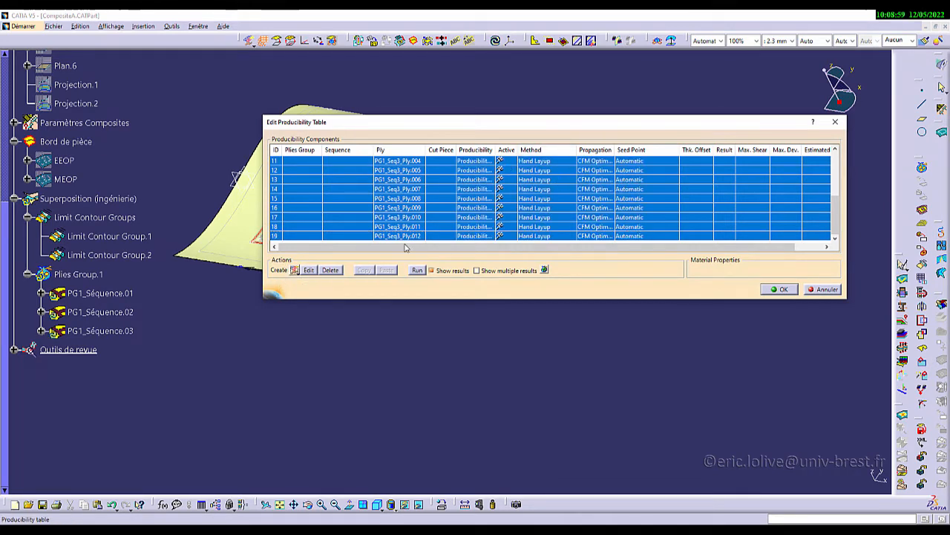
{"action": "left_click", "coordinate": [416, 270]}
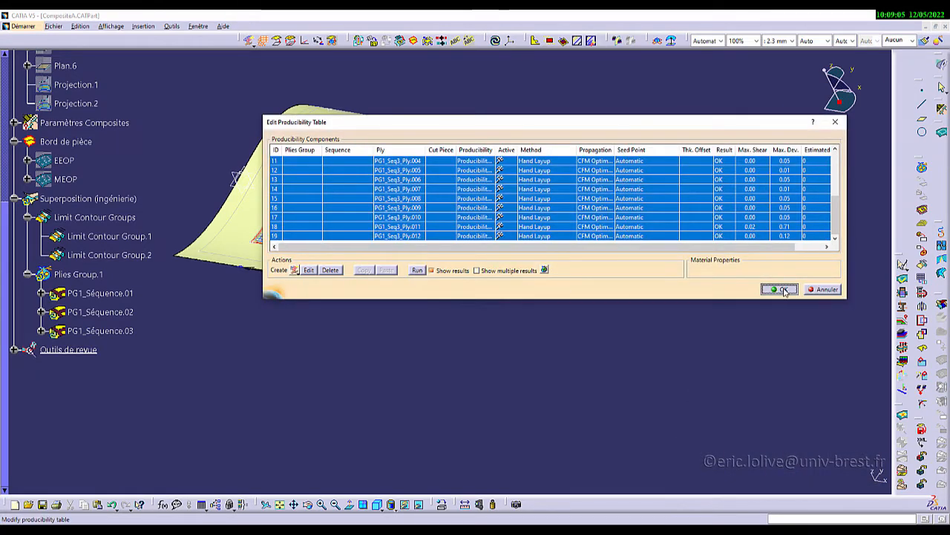
{"action": "left_click", "coordinate": [784, 289]}
{"action": "middle_click_drag", "start_coordinate": [711, 285], "coordinate": [496, 293]}
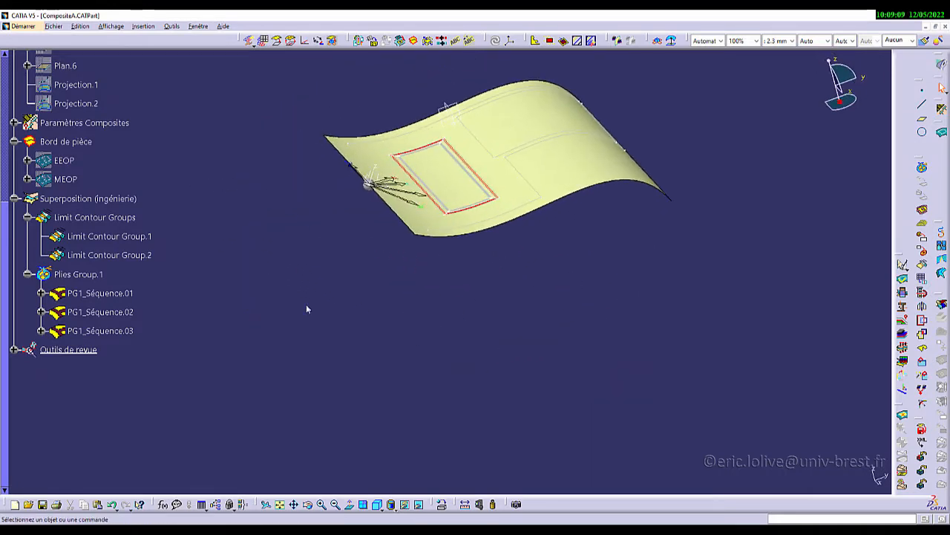
Examine PG1_Seq1_Ply.001 in the tree, including its producibility parameters, Contour.3 and Excès de matière.44 geometry
{"action": "left_click", "coordinate": [41, 293]}
{"action": "scroll", "coordinate": [207, 318], "scroll_direction": "down", "scroll_amount": 3}
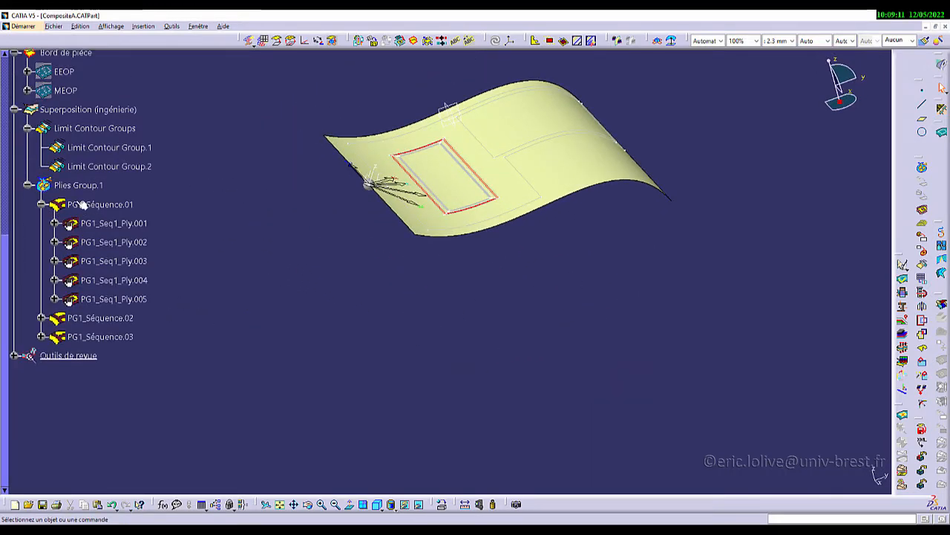
{"action": "left_click", "coordinate": [54, 223]}
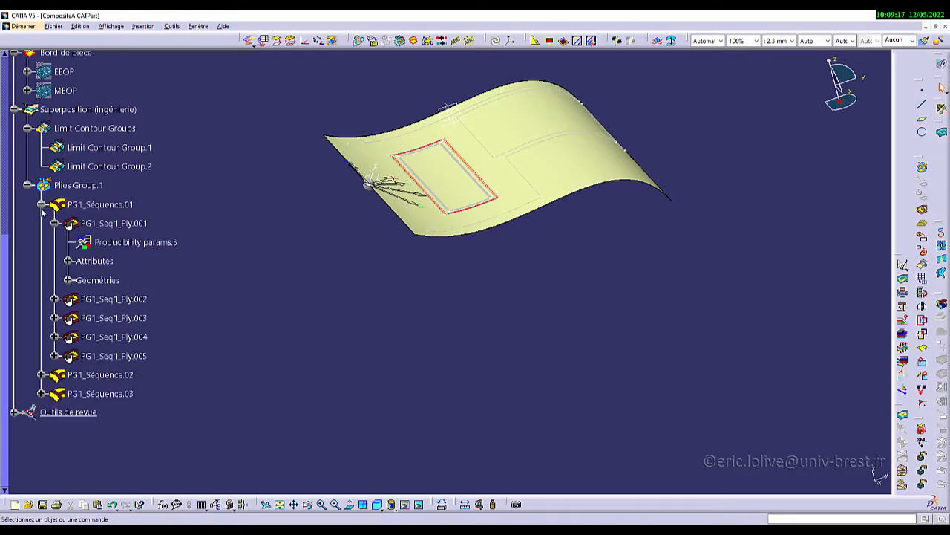
{"action": "left_click", "coordinate": [68, 280]}
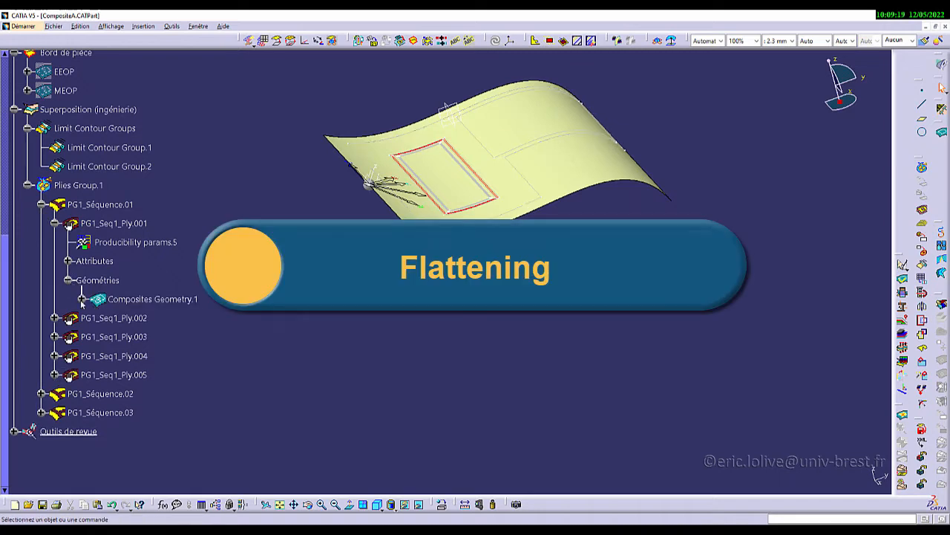
{"action": "left_click", "coordinate": [82, 299]}
{"action": "scroll", "coordinate": [119, 301], "scroll_direction": "down", "scroll_amount": 2}
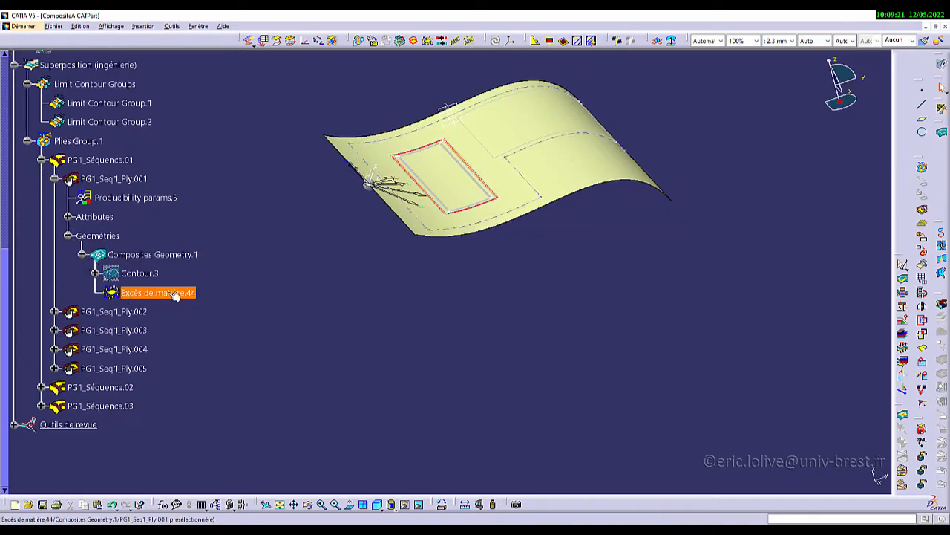
{"action": "left_click", "coordinate": [54, 179]}
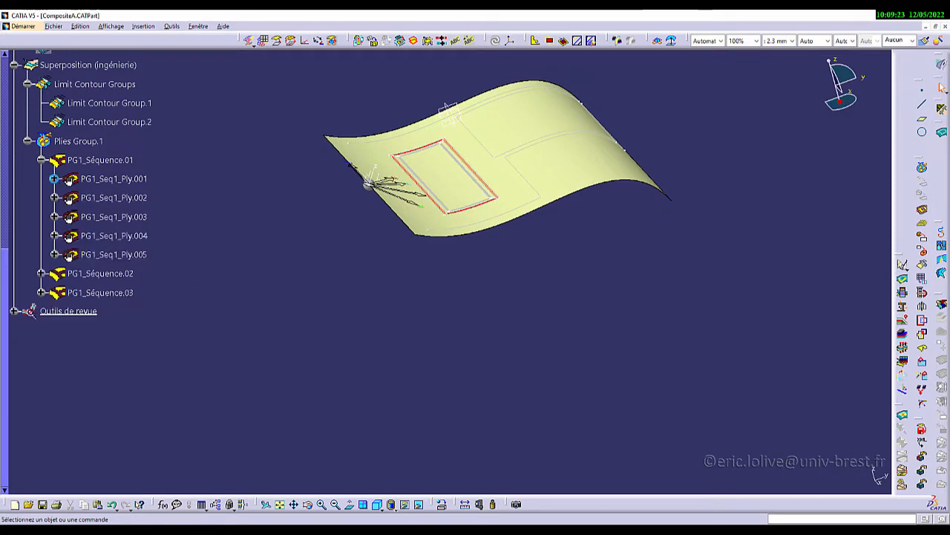
{"action": "left_click", "coordinate": [54, 179]}
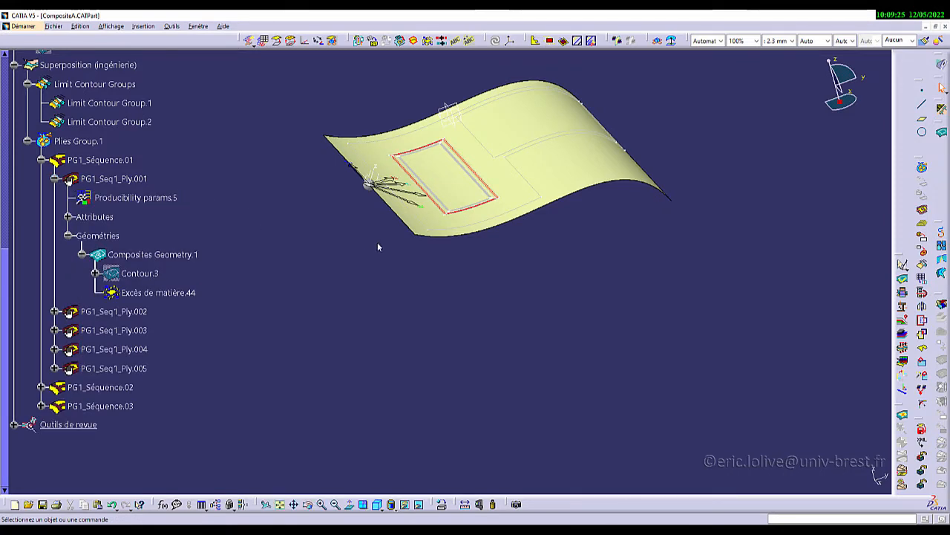
Start a Flattening of Plies Group.1 and check where its plane Plan.3 lies relative to the mould surface
{"action": "left_click", "coordinate": [277, 42]}
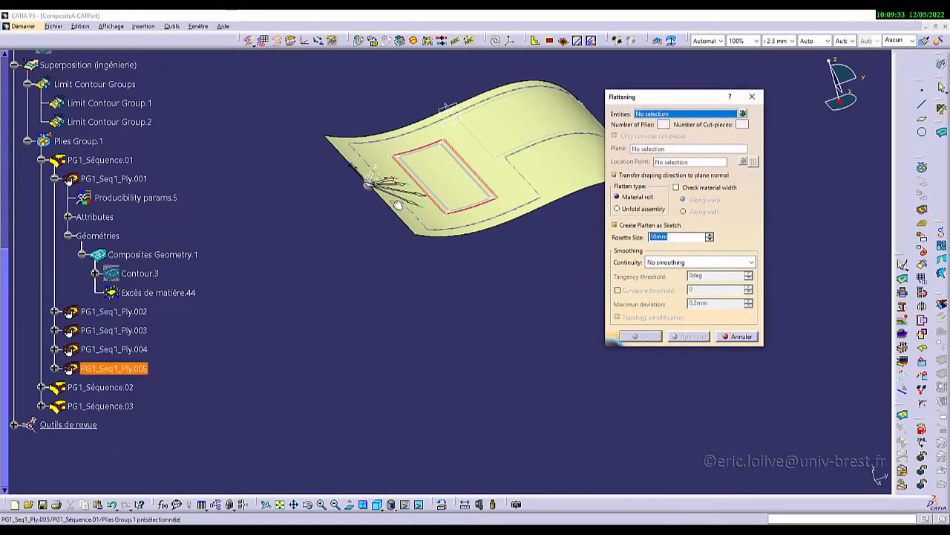
{"action": "left_click", "coordinate": [90, 142]}
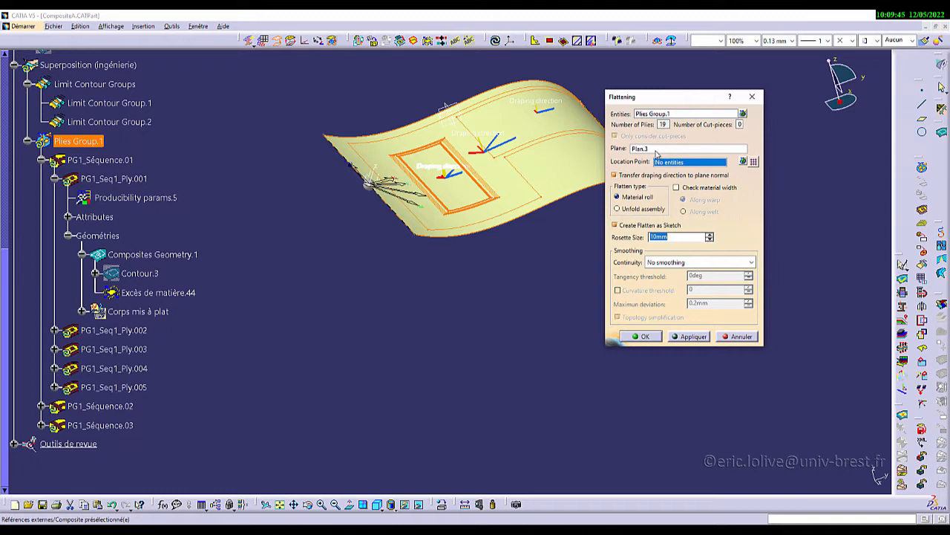
{"action": "middle_click_drag", "start_coordinate": [499, 245], "coordinate": [509, 370], "text": "ctrl"}
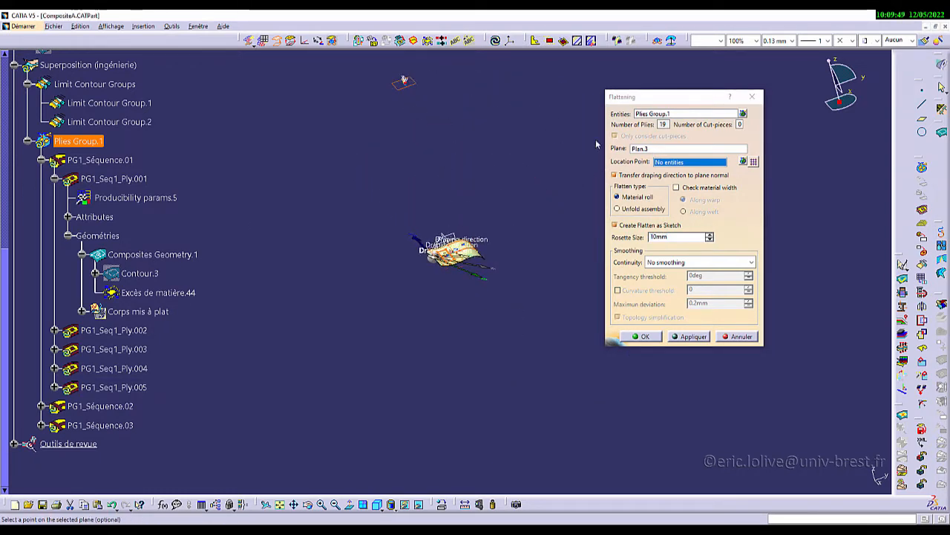
{"action": "right_click", "coordinate": [664, 151]}
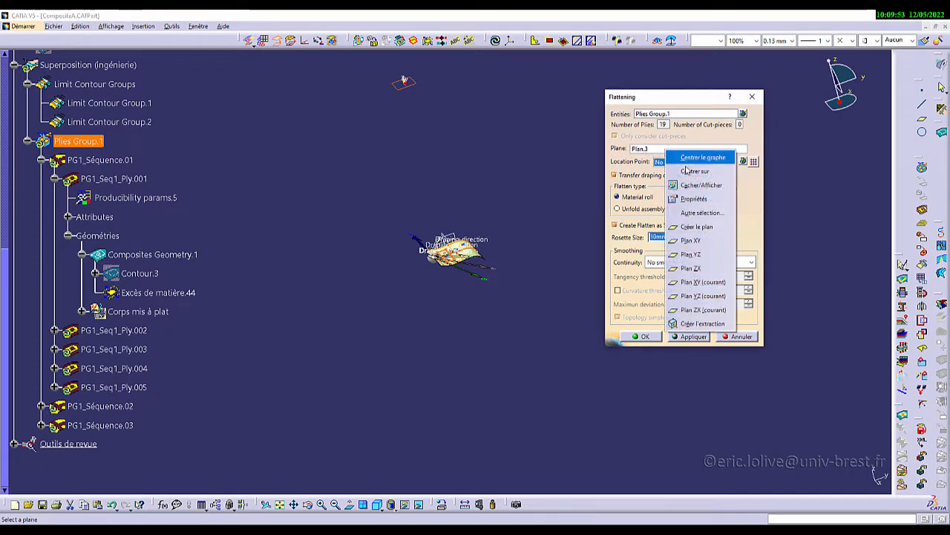
{"action": "left_click", "coordinate": [475, 165]}
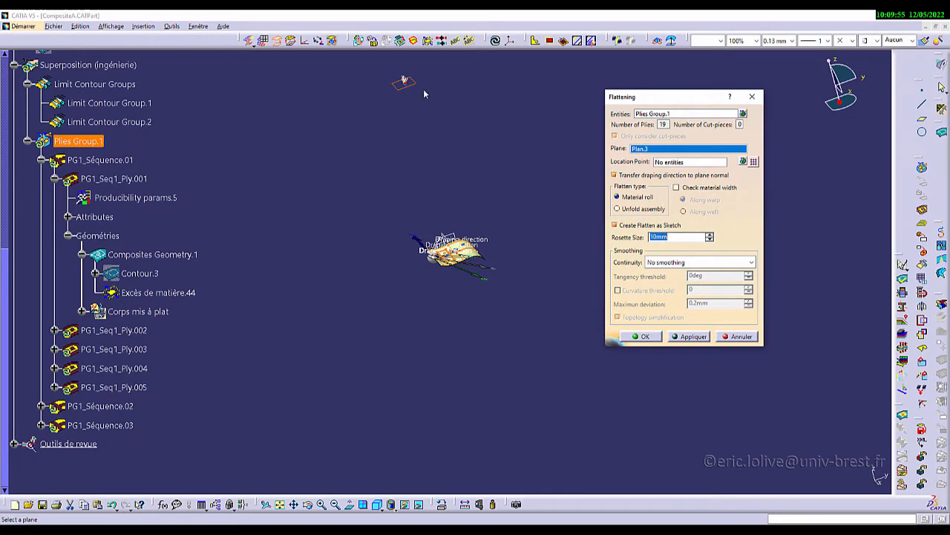
{"action": "middle_click_drag", "start_coordinate": [358, 162], "coordinate": [397, 158]}
{"action": "middle_click_drag", "start_coordinate": [478, 242], "coordinate": [391, 276]}
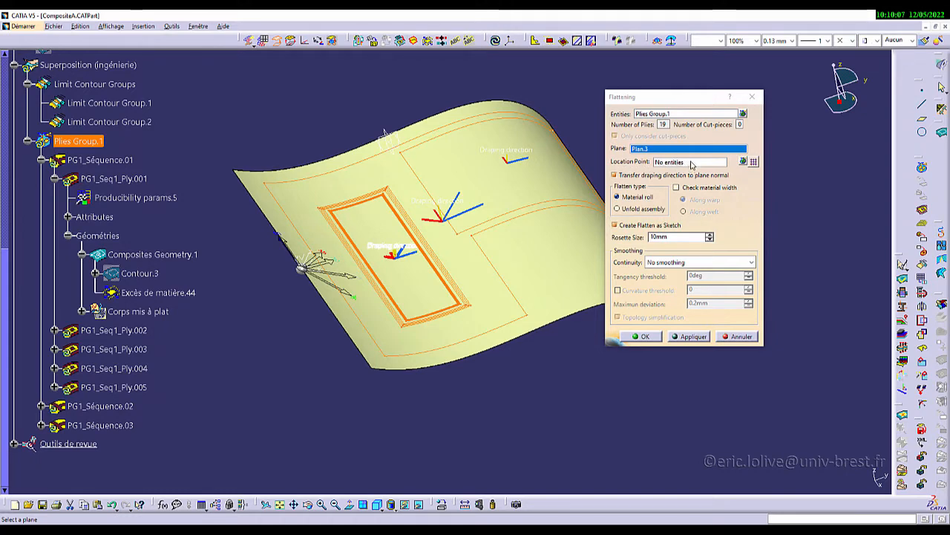
{"action": "middle_click_drag", "start_coordinate": [486, 129], "coordinate": [556, 274], "text": "ctrl"}
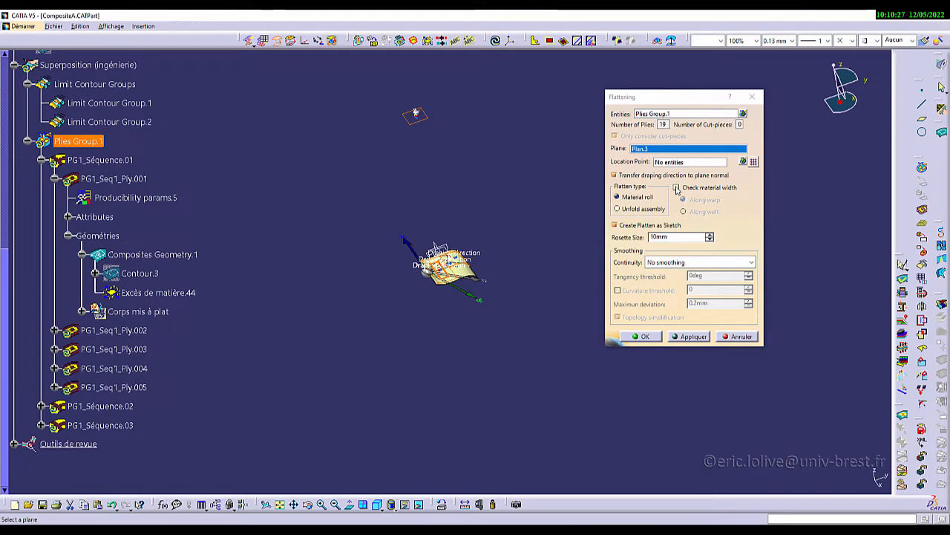
Enable the material width check along warp and flatten the plies onto Plan.3 as Material roll sketches
{"action": "left_click", "coordinate": [677, 188]}
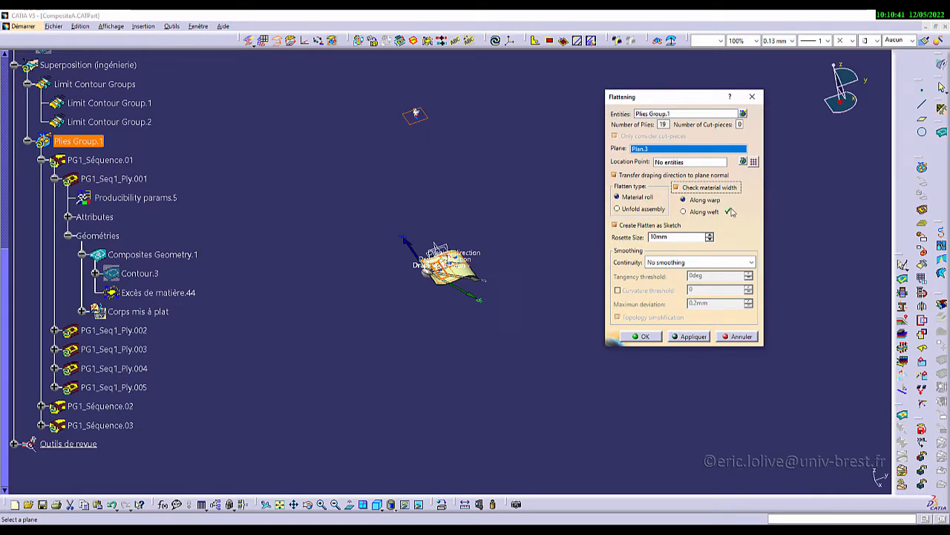
{"action": "left_click", "coordinate": [691, 338]}
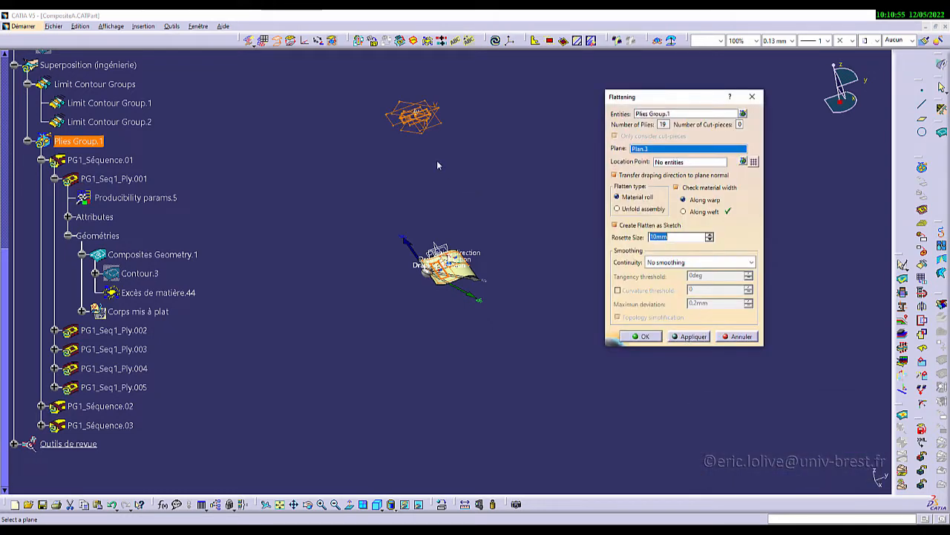
{"action": "middle_click_drag", "start_coordinate": [433, 170], "coordinate": [475, 366]}
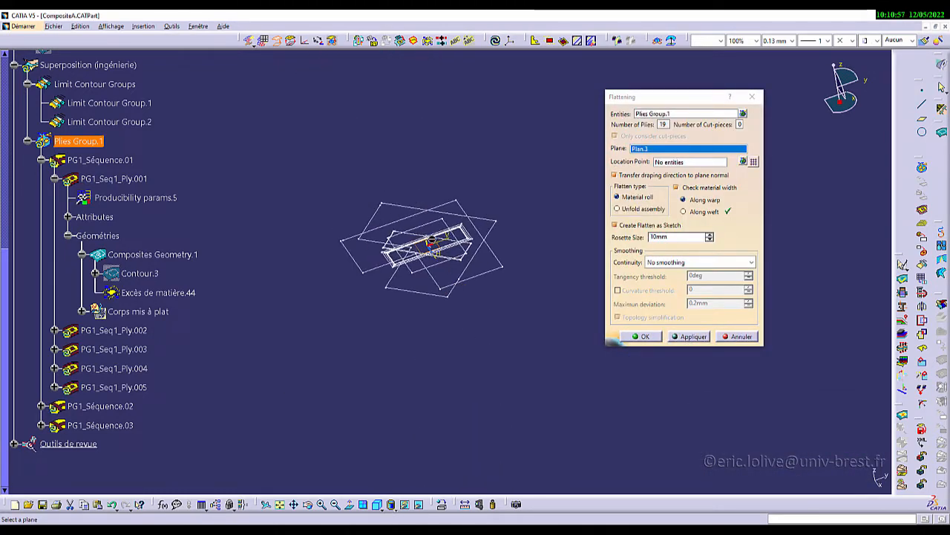
{"action": "middle_click_drag", "start_coordinate": [433, 240], "coordinate": [436, 150], "text": "ctrl"}
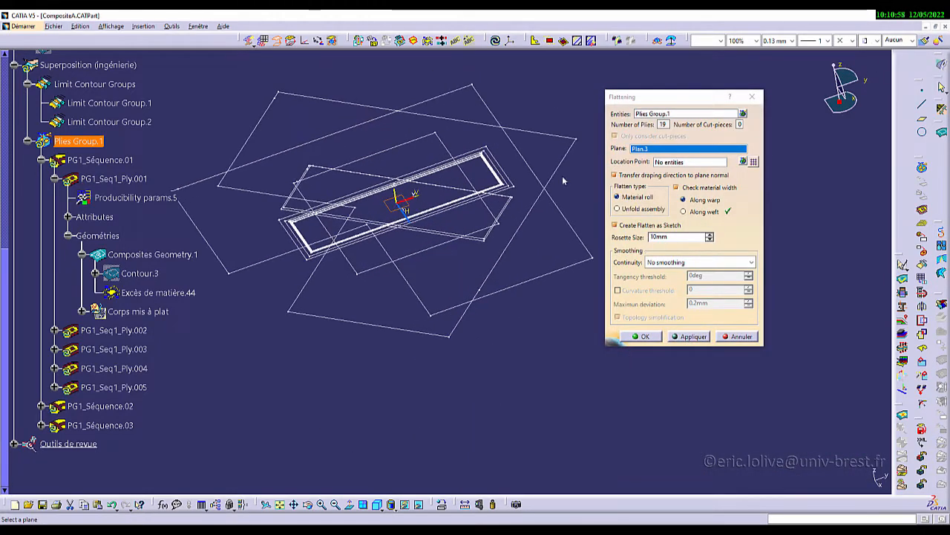
{"action": "left_click", "coordinate": [644, 338]}
{"action": "left_click", "coordinate": [391, 389]}
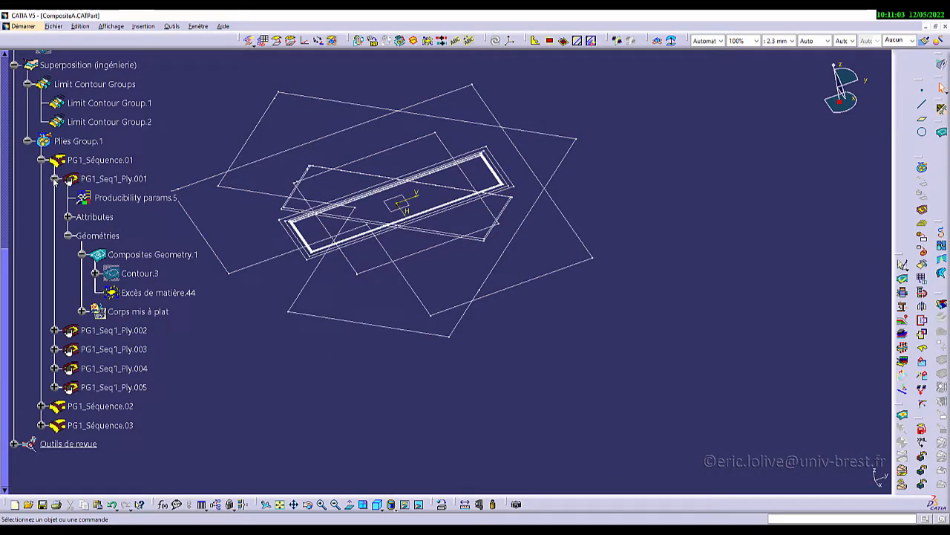
Highlight the flattened contours of PG1_Seq1_Ply.001 and PG1_Seq1_Ply.002, and collapse the first ply's geometry branch
{"action": "scroll", "coordinate": [55, 182], "scroll_direction": "down", "scroll_amount": 2}
{"action": "left_click", "coordinate": [104, 133]}
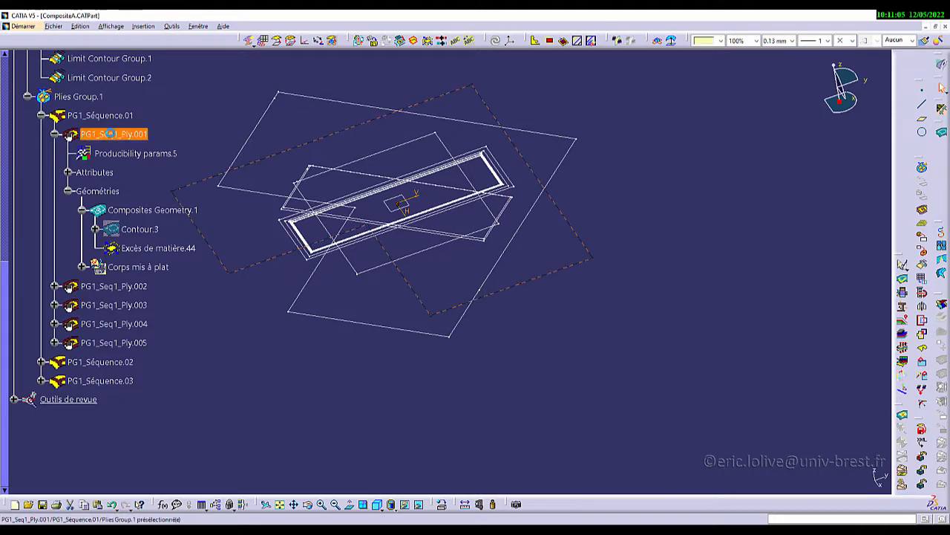
{"action": "middle_click_drag", "start_coordinate": [410, 382], "coordinate": [454, 308]}
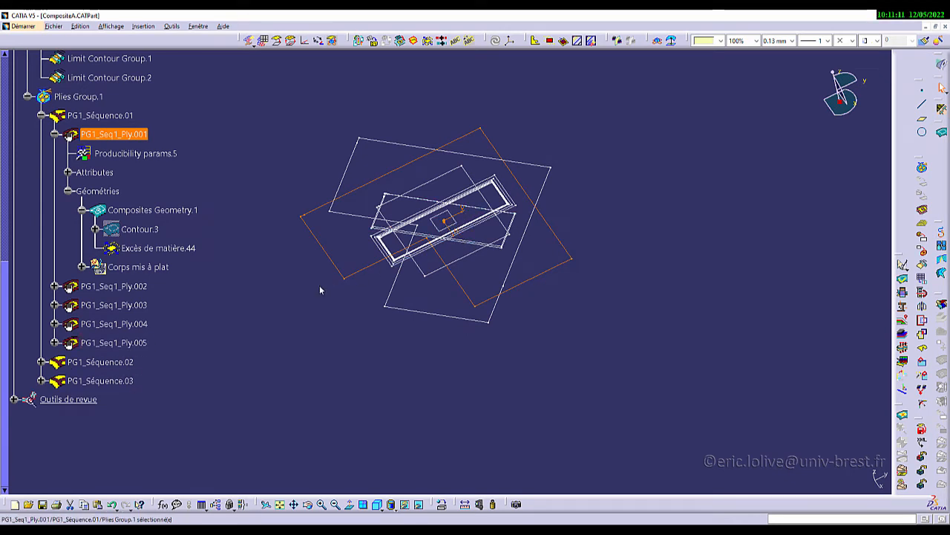
{"action": "left_click", "coordinate": [94, 288]}
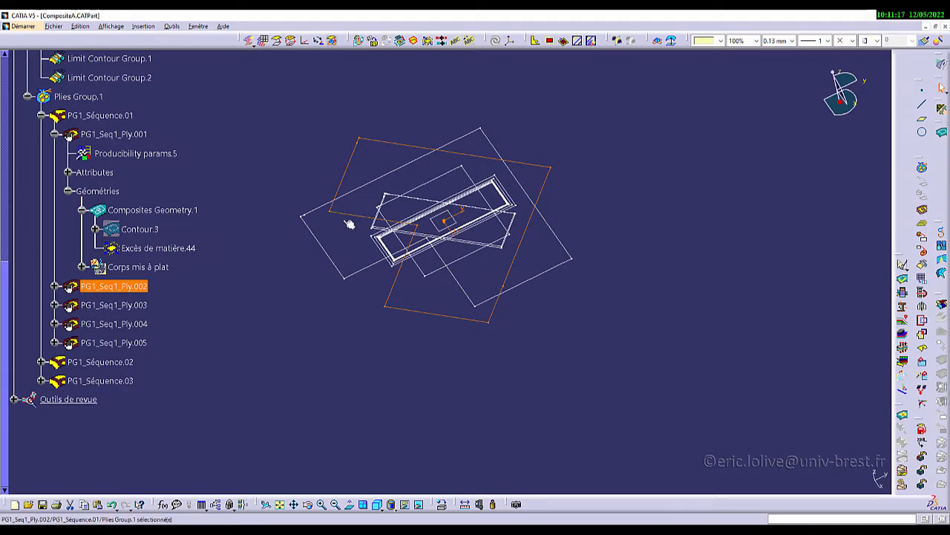
{"action": "middle_click_drag", "start_coordinate": [323, 274], "coordinate": [380, 309], "text": "ctrl"}
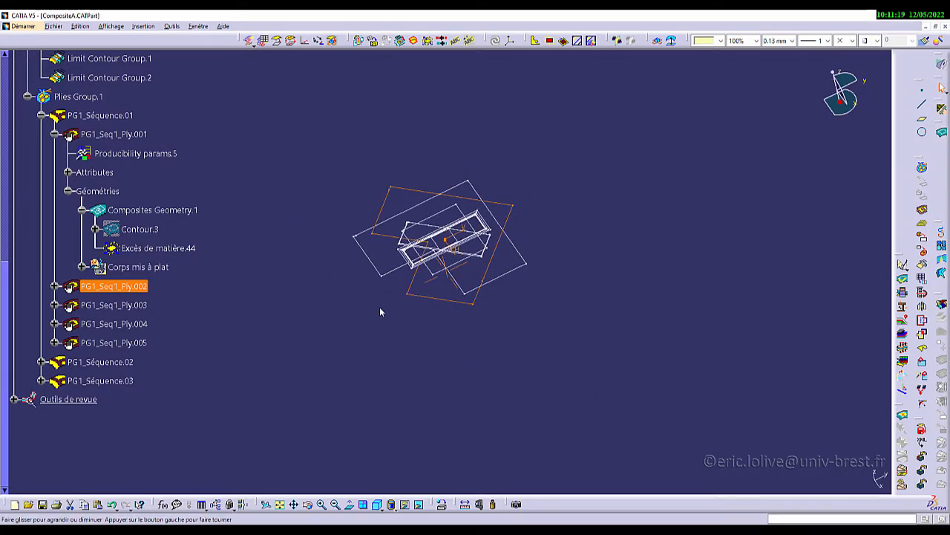
{"action": "left_click", "coordinate": [68, 191]}
{"action": "left_click", "coordinate": [315, 280]}
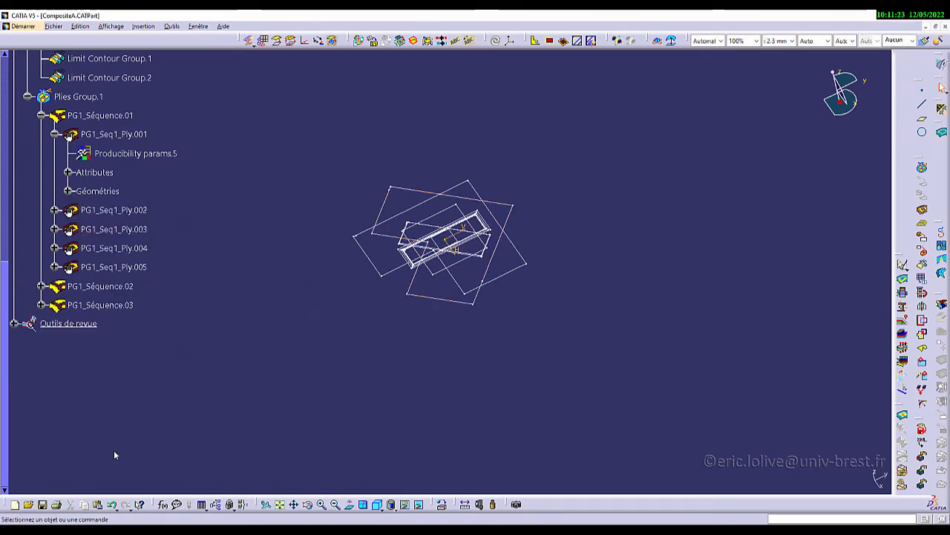
Save the CompositeA part and view the flattened contours above the mould surface
{"action": "left_click", "coordinate": [43, 505]}
{"action": "middle_click_drag", "start_coordinate": [386, 356], "coordinate": [402, 370]}
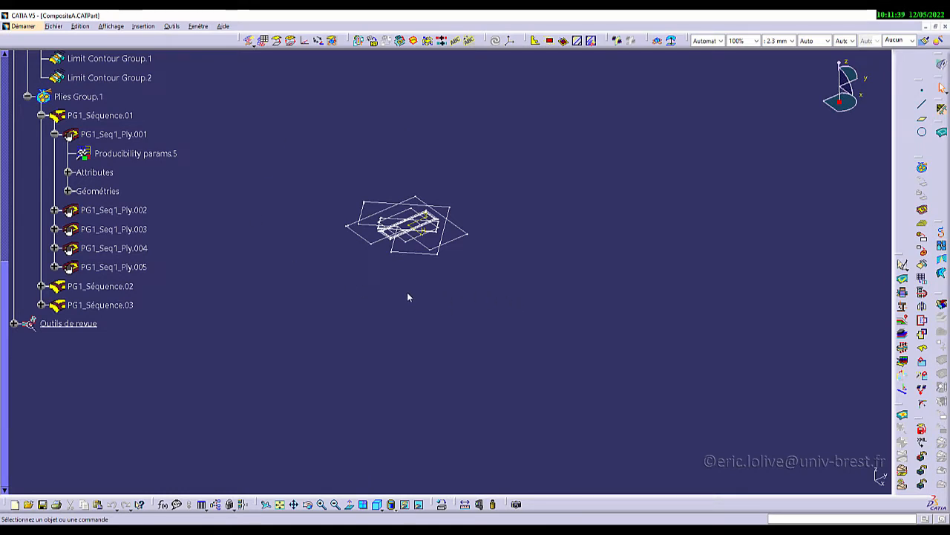
{"action": "middle_click_drag", "start_coordinate": [354, 303], "coordinate": [394, 283]}
{"action": "middle_click_drag", "start_coordinate": [511, 301], "coordinate": [475, 258]}
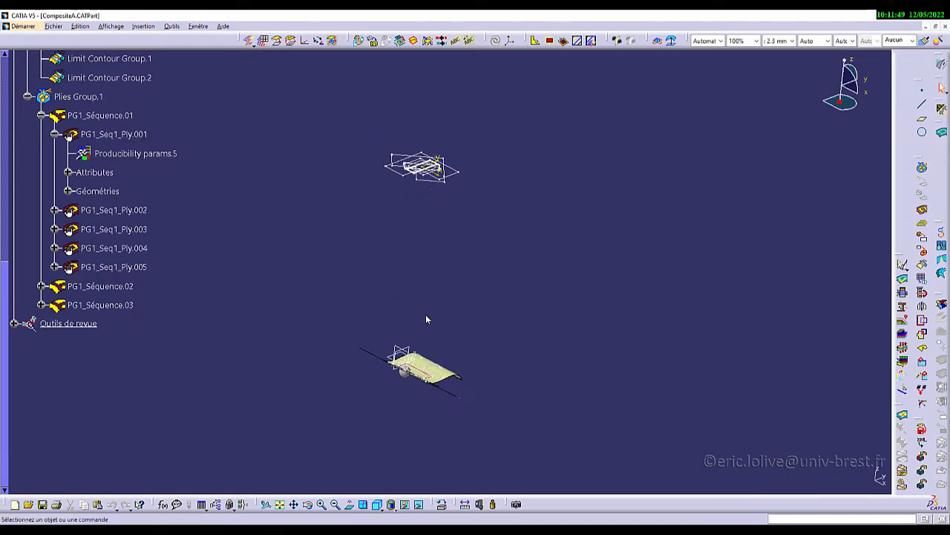
{"action": "middle_click_drag", "start_coordinate": [432, 335], "coordinate": [512, 344]}
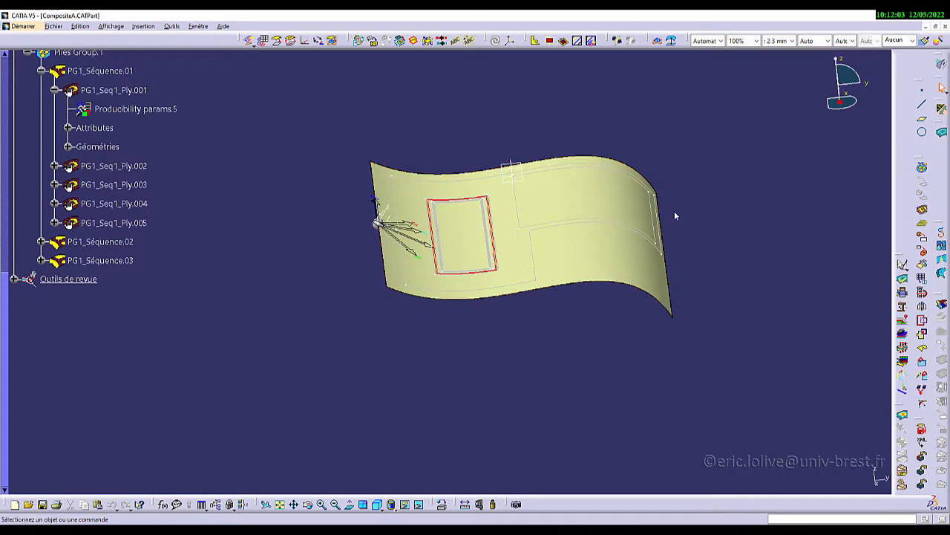
Activate all components of Outils de revue to recompute the 3D sections and core samples CS.1 to CS.3
{"action": "left_click", "coordinate": [13, 279]}
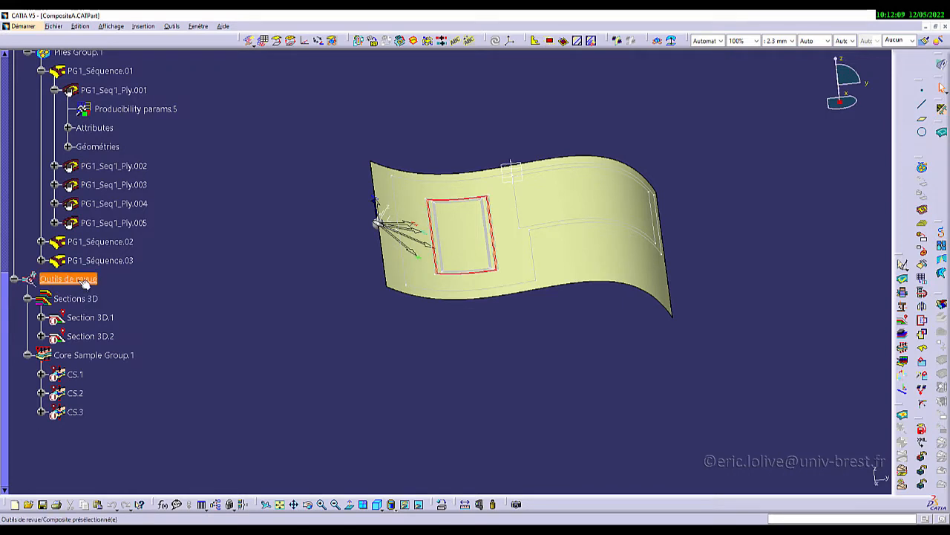
{"action": "right_click", "coordinate": [85, 280]}
{"action": "mouse_move", "coordinate": [141, 497]}
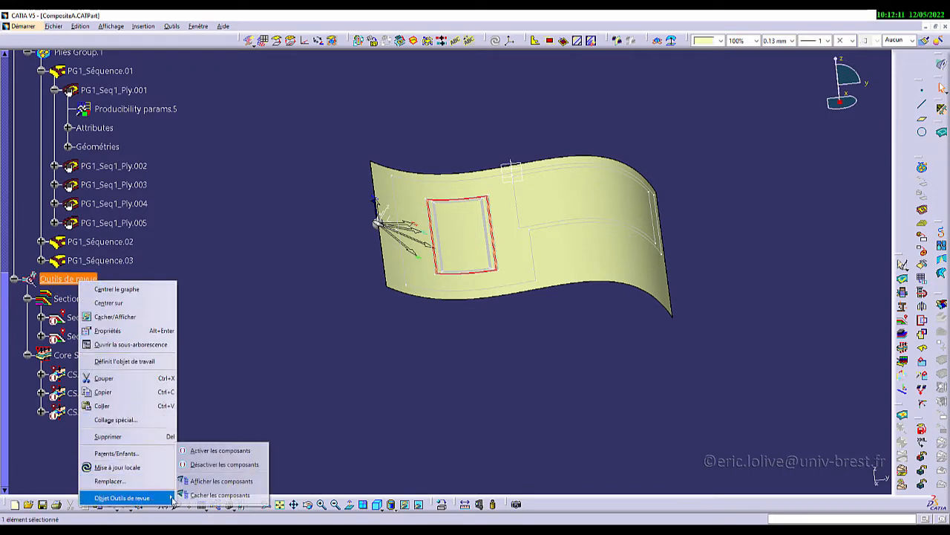
{"action": "left_click", "coordinate": [220, 453]}
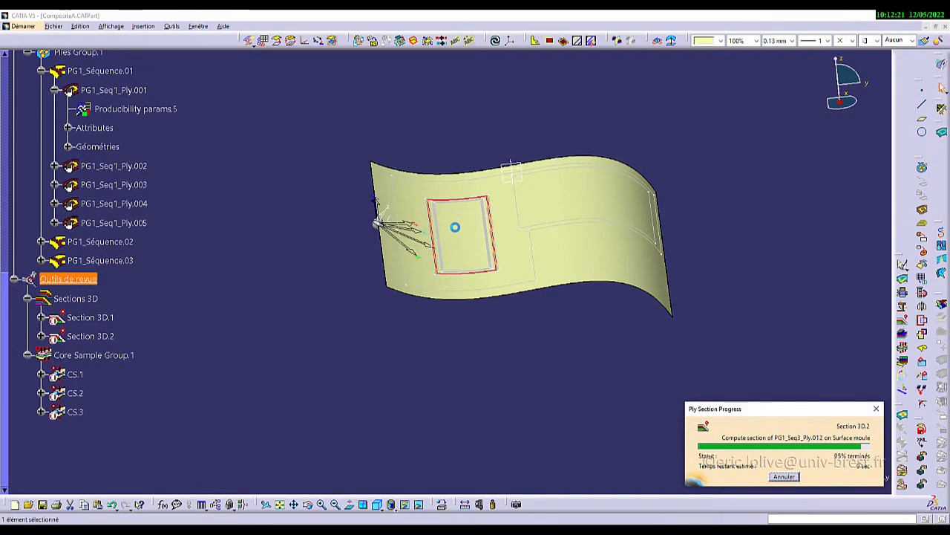
{"action": "middle_click_drag", "start_coordinate": [466, 235], "coordinate": [600, 208]}
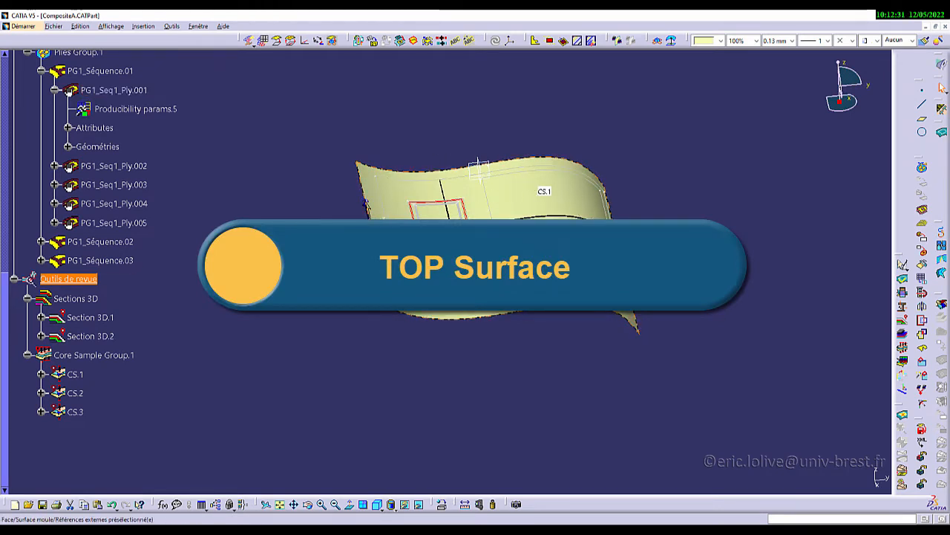
Deactivate all components of Outils de revue
{"action": "left_click", "coordinate": [479, 168]}
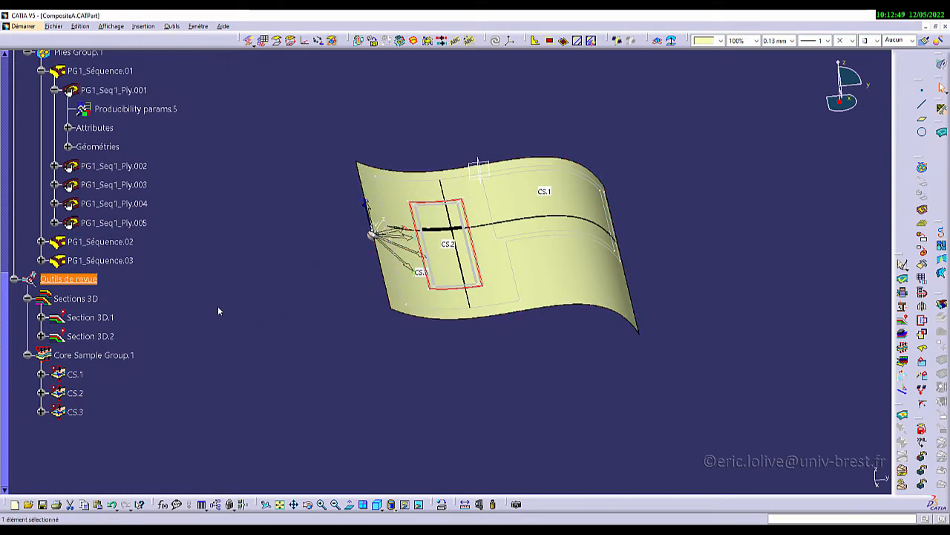
{"action": "right_click", "coordinate": [89, 280]}
{"action": "mouse_move", "coordinate": [161, 499]}
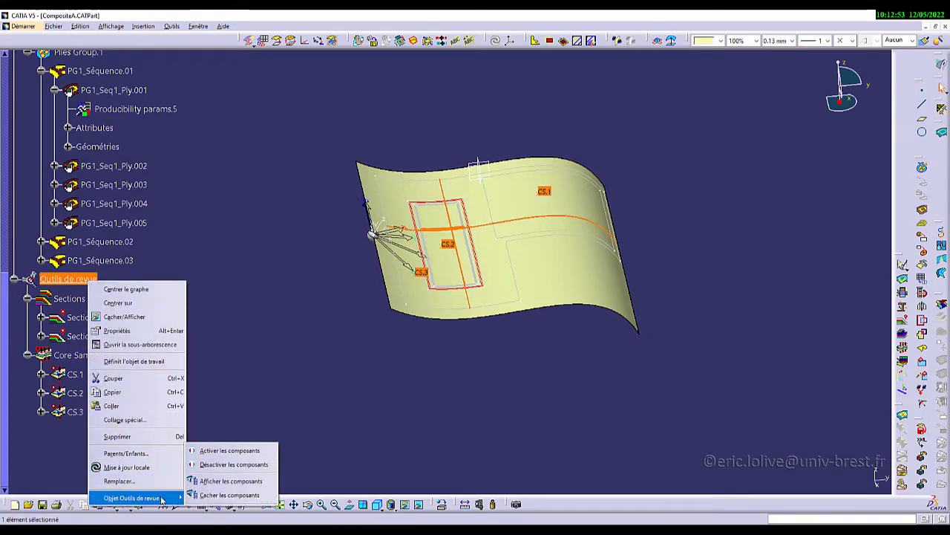
{"action": "left_click", "coordinate": [229, 465]}
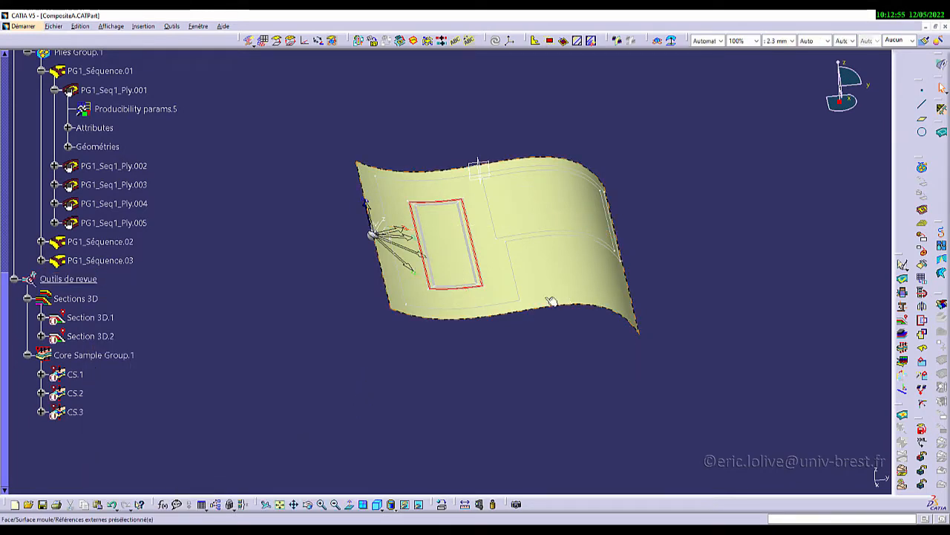
Hide the mould surface so only the ply contours show, and collapse the PG1_Seq1_Ply.001 branch
{"action": "middle_click_drag", "start_coordinate": [550, 301], "coordinate": [490, 299]}
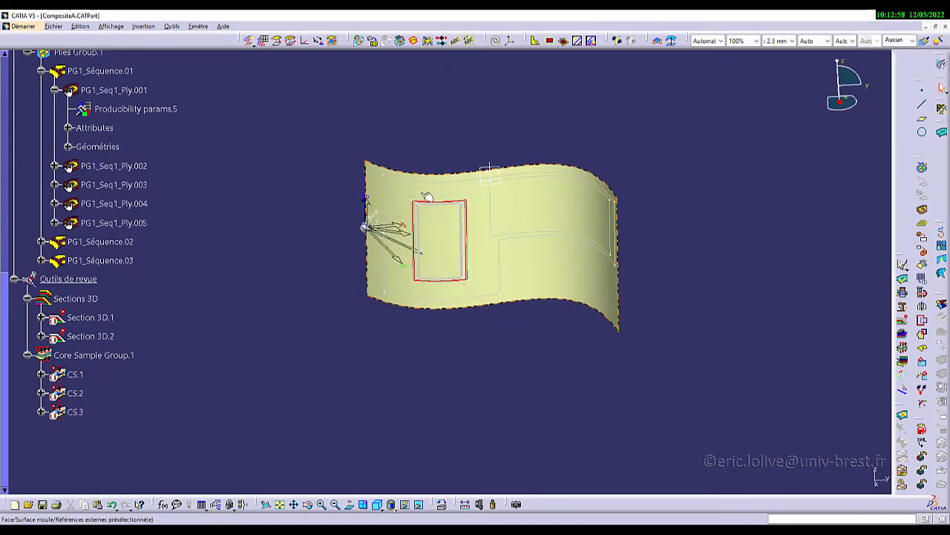
{"action": "right_click", "coordinate": [534, 258]}
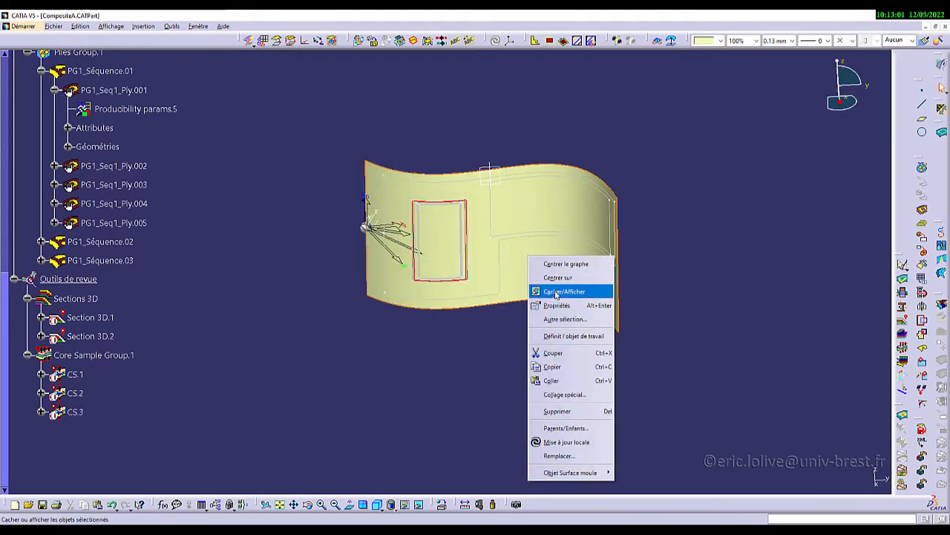
{"action": "left_click", "coordinate": [566, 289]}
{"action": "middle_click_drag", "start_coordinate": [409, 343], "coordinate": [441, 347]}
{"action": "left_click", "coordinate": [55, 90]}
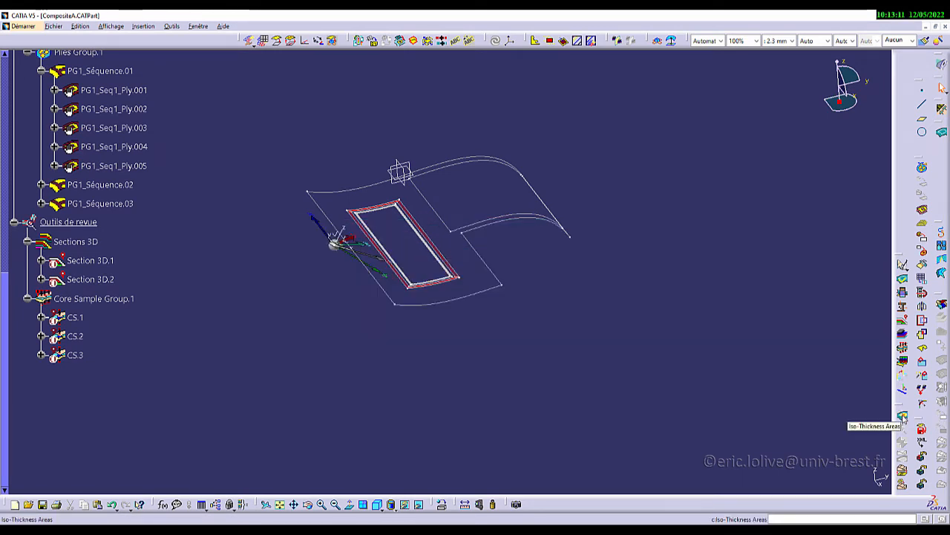
Activate the components of Sections 3D to recompute both ply sections
{"action": "left_click", "coordinate": [903, 416]}
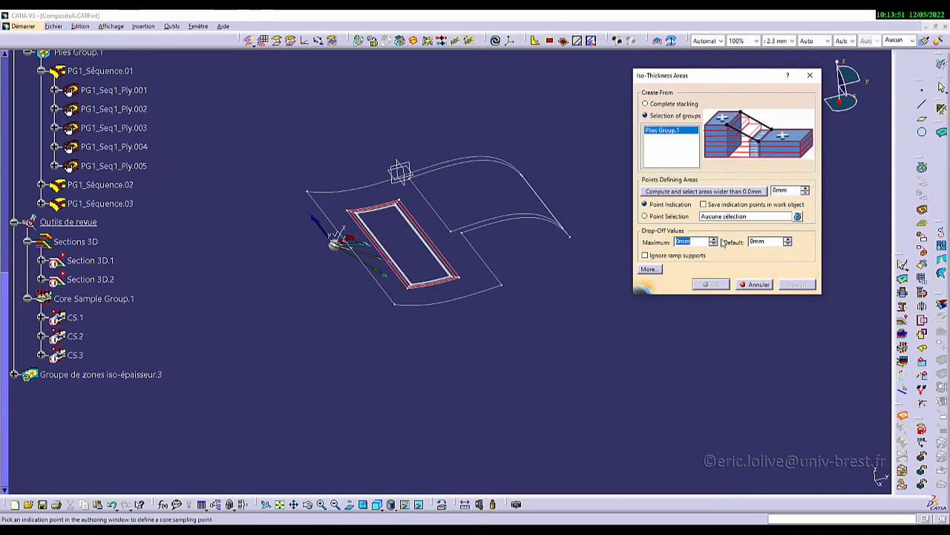
{"action": "left_click", "coordinate": [754, 284]}
{"action": "left_click", "coordinate": [74, 242]}
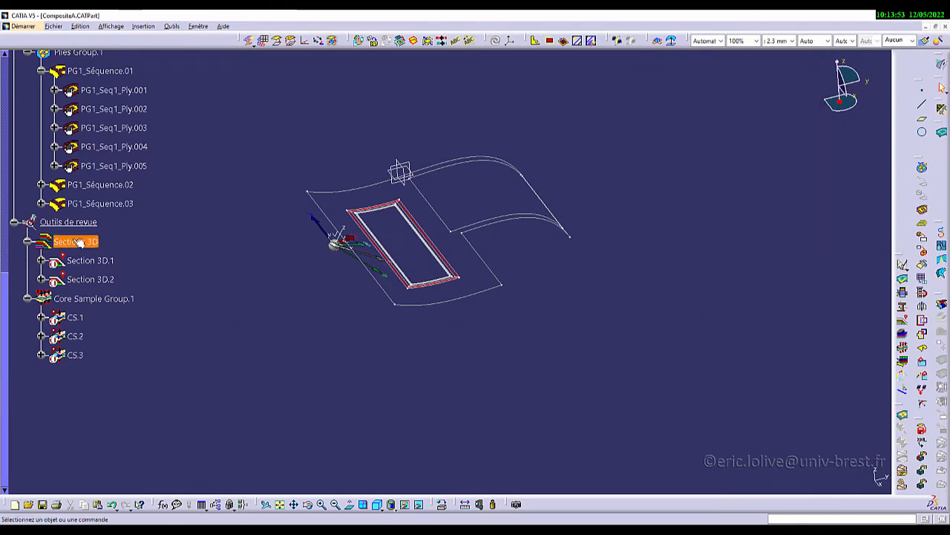
{"action": "right_click", "coordinate": [79, 243]}
{"action": "mouse_move", "coordinate": [146, 469]}
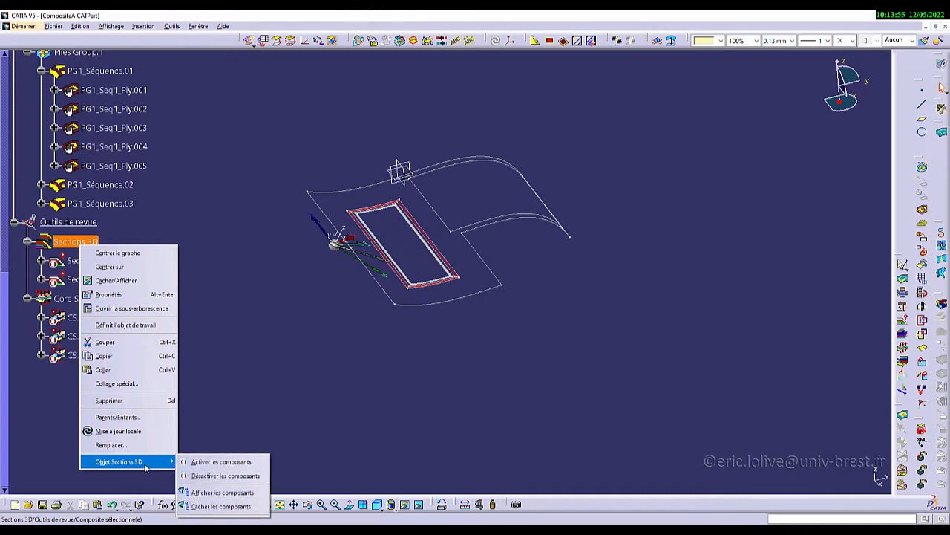
{"action": "left_click", "coordinate": [222, 459]}
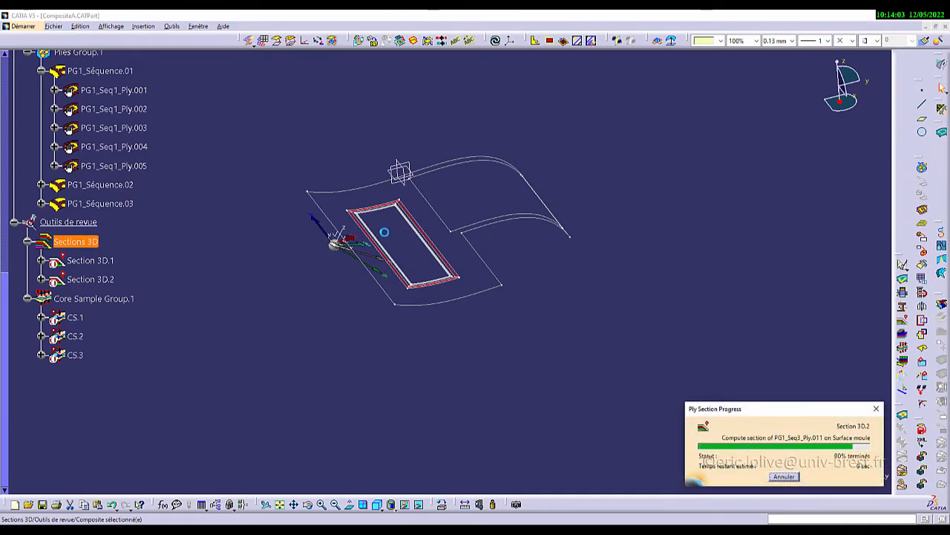
Examine the 3D ply sections at the rectangular reinforcement's tapered edge and at the drop-off of the PL1_Seq2 plies
{"action": "middle_click_drag", "start_coordinate": [384, 232], "coordinate": [441, 283]}
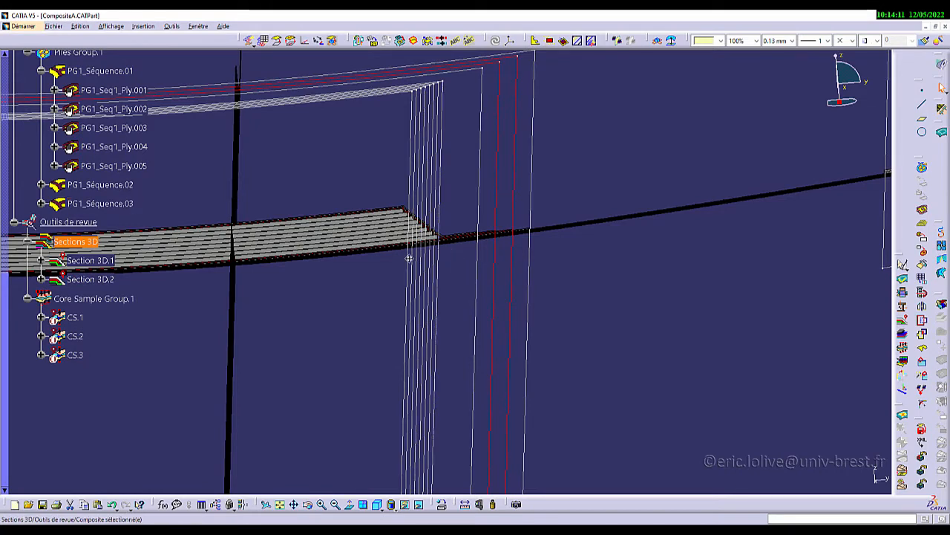
{"action": "middle_click_drag", "start_coordinate": [409, 259], "coordinate": [351, 248]}
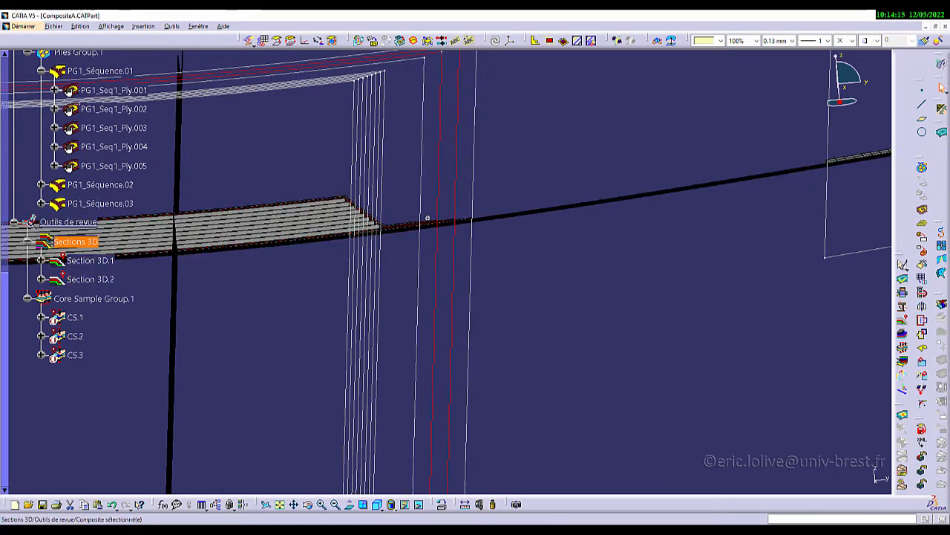
{"action": "middle_click_drag", "start_coordinate": [428, 218], "coordinate": [448, 245], "text": "ctrl"}
{"action": "scroll", "coordinate": [429, 227], "scroll_direction": "down", "scroll_amount": 1}
{"action": "middle_click_drag", "start_coordinate": [626, 202], "coordinate": [446, 264]}
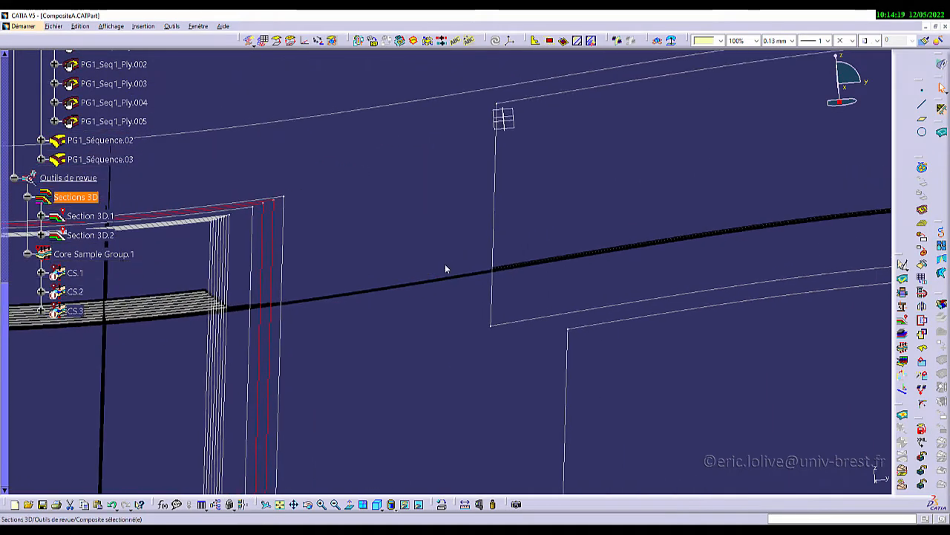
{"action": "middle_click", "coordinate": [496, 272]}
{"action": "middle_click_drag", "start_coordinate": [454, 329], "coordinate": [393, 306], "text": "ctrl"}
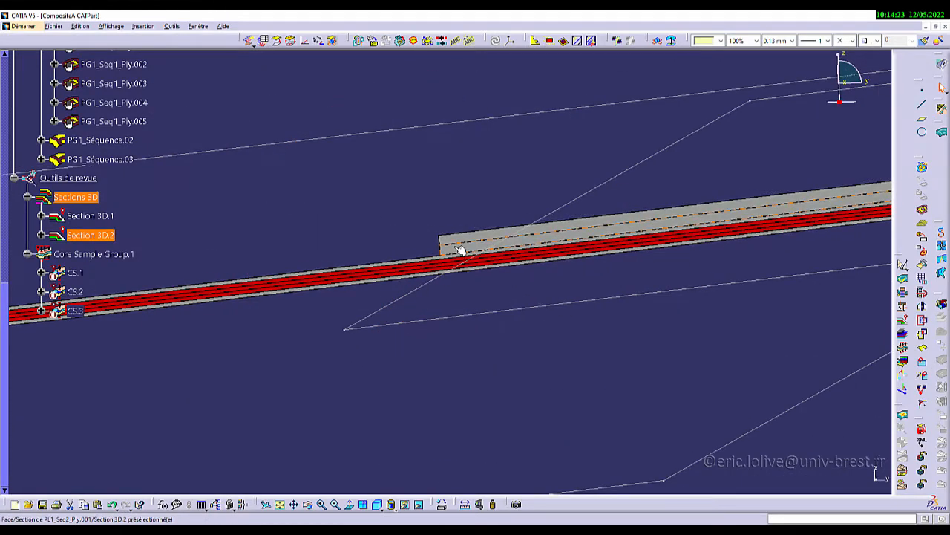
{"action": "left_click", "coordinate": [453, 245]}
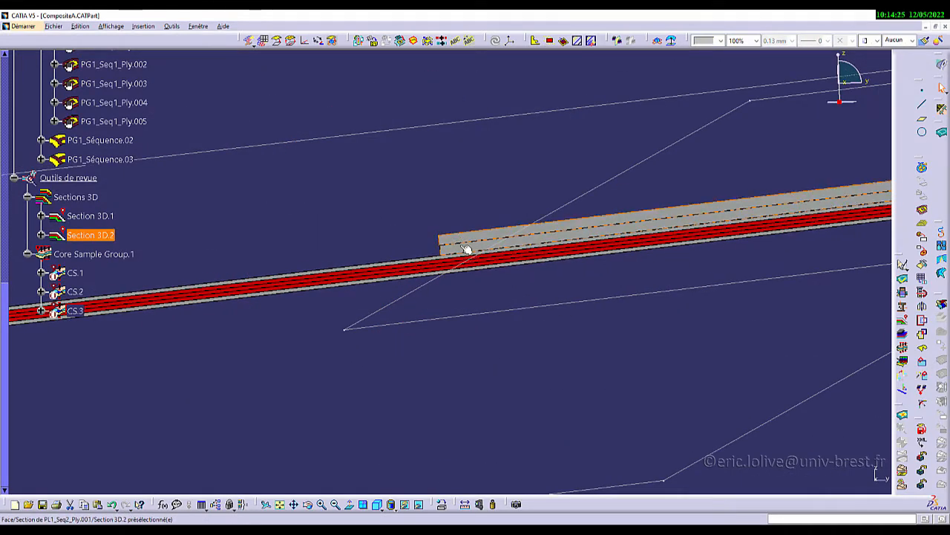
{"action": "middle_click_drag", "start_coordinate": [434, 208], "coordinate": [460, 299]}
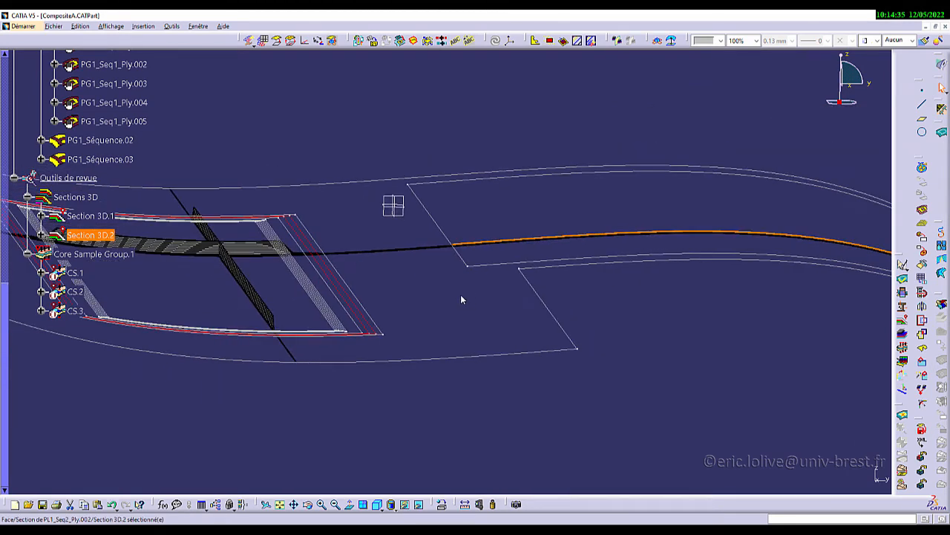
{"action": "middle_click_drag", "start_coordinate": [456, 250], "coordinate": [335, 282]}
{"action": "left_click", "coordinate": [644, 303]}
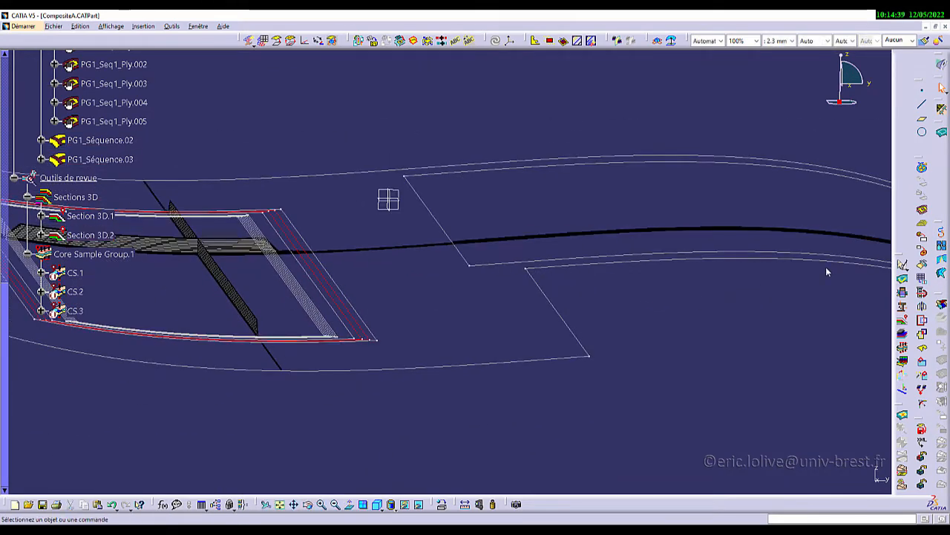
Start an Iso-Thickness Areas definition on Plies Group.1 with a maximum drop-off of 8 mm and a default drop-off of 1 mm
{"action": "left_click", "coordinate": [902, 417]}
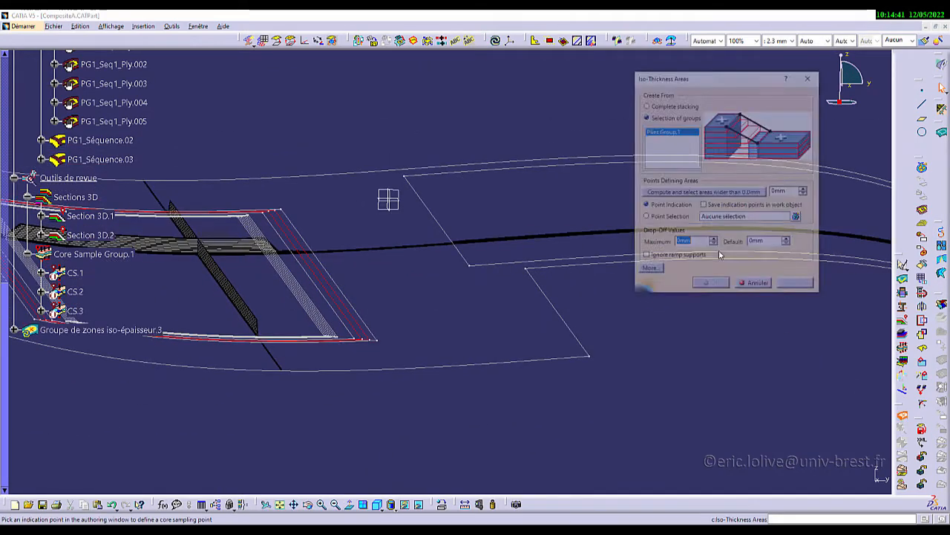
{"action": "left_click_drag", "start_coordinate": [676, 72], "coordinate": [590, 62]}
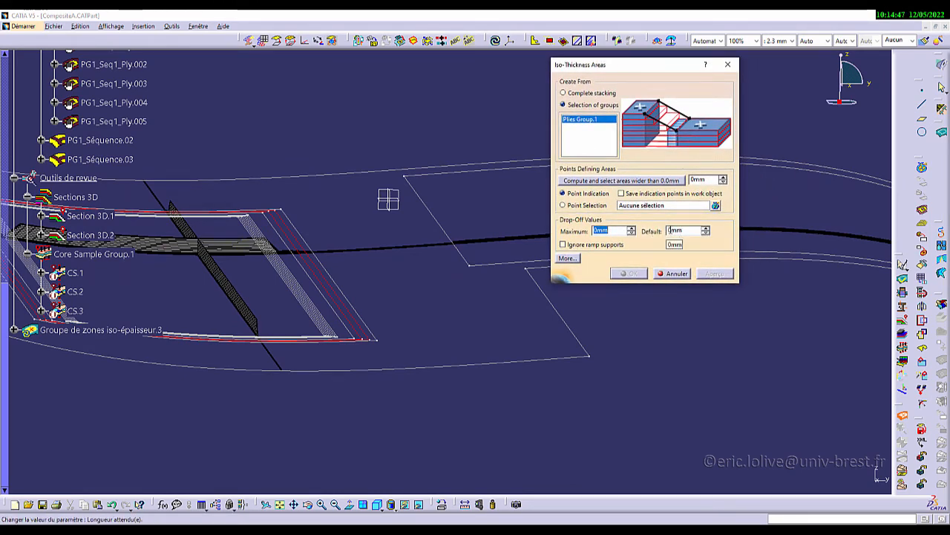
{"action": "middle_click_drag", "start_coordinate": [453, 246], "coordinate": [389, 167]}
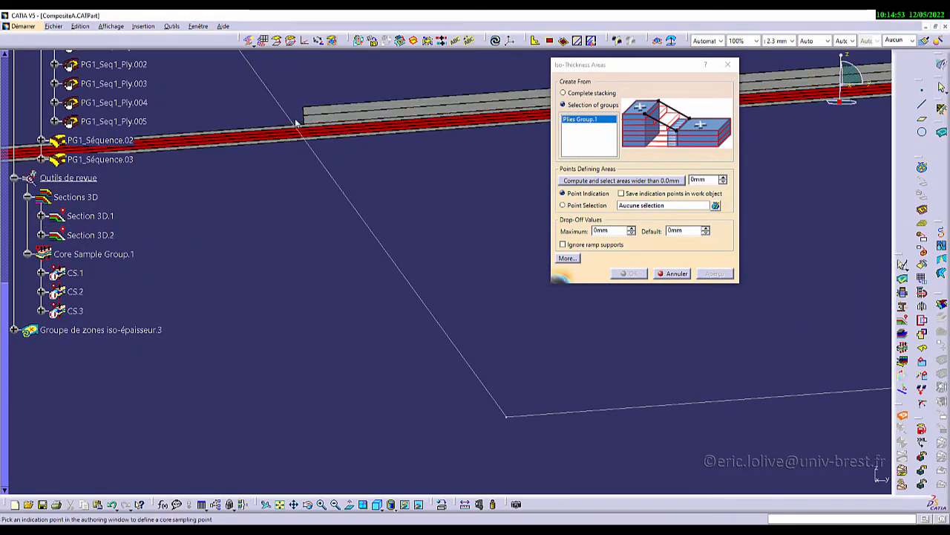
{"action": "double_click", "coordinate": [684, 231]}
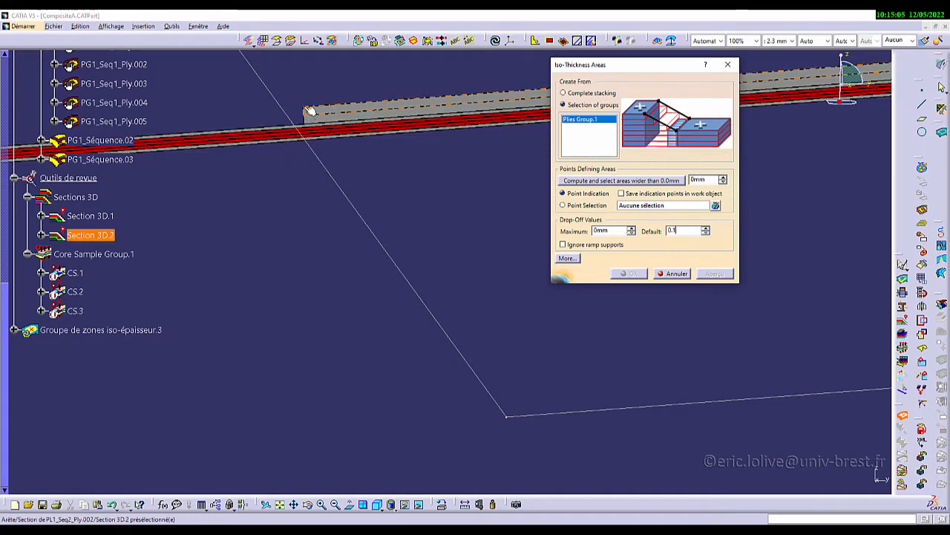
{"action": "double_click", "coordinate": [683, 231]}
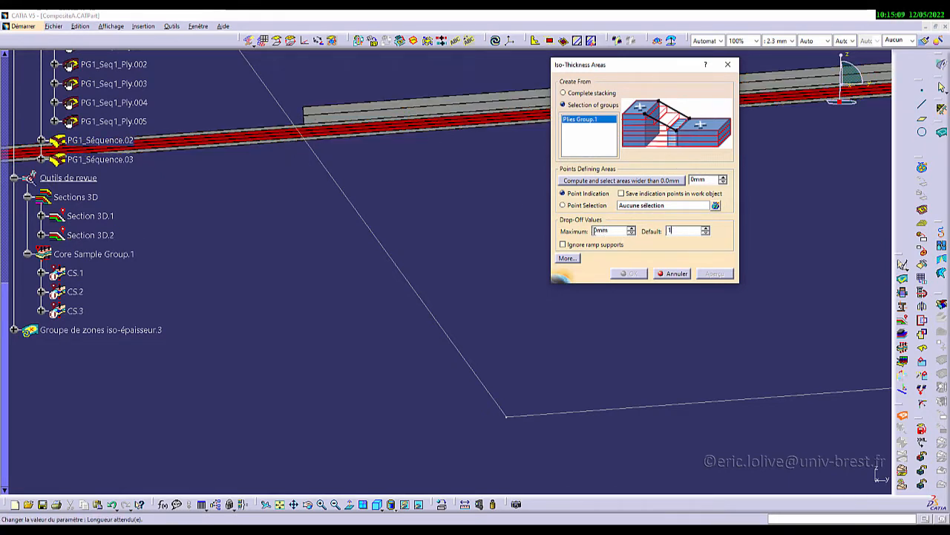
{"action": "left_click", "coordinate": [631, 228]}
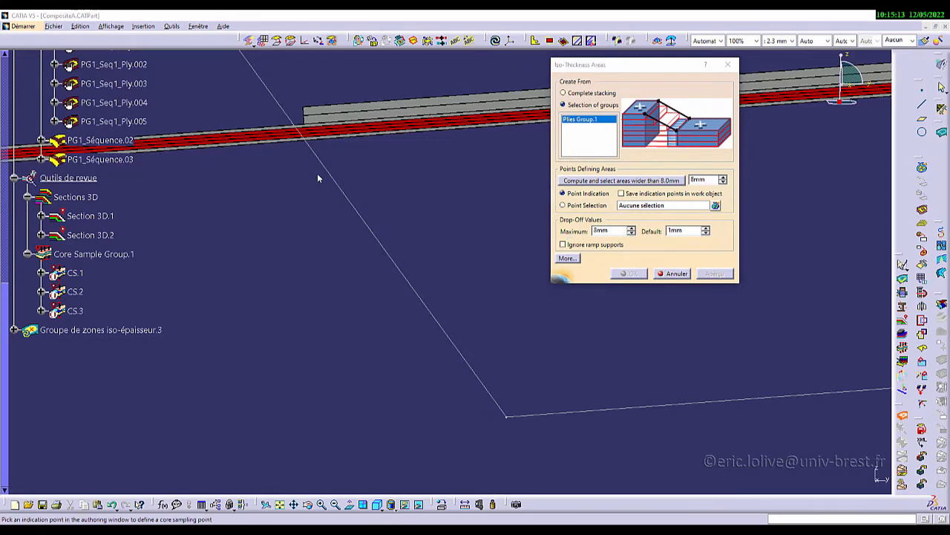
Set the minimum area width to 35 mm and compute the iso-thickness areas wider than that value
{"action": "middle_click_drag", "start_coordinate": [318, 178], "coordinate": [378, 297]}
{"action": "middle_click_drag", "start_coordinate": [381, 248], "coordinate": [462, 168]}
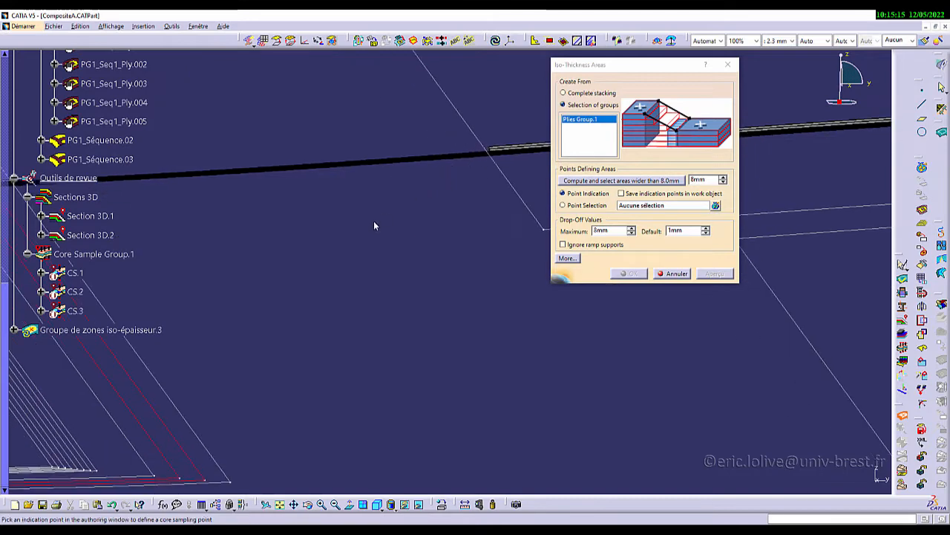
{"action": "middle_click_drag", "start_coordinate": [374, 226], "coordinate": [409, 320]}
{"action": "middle_click_drag", "start_coordinate": [374, 264], "coordinate": [443, 237]}
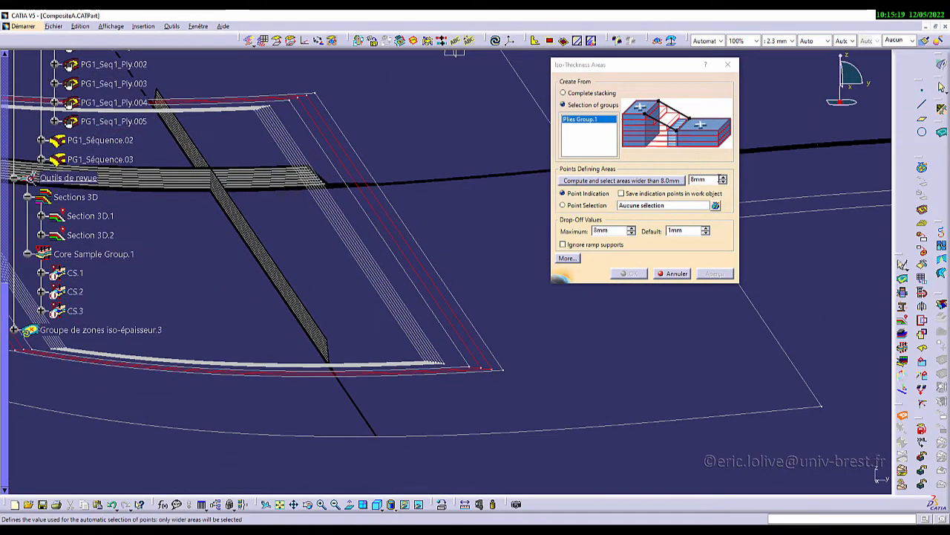
{"action": "left_click", "coordinate": [723, 177]}
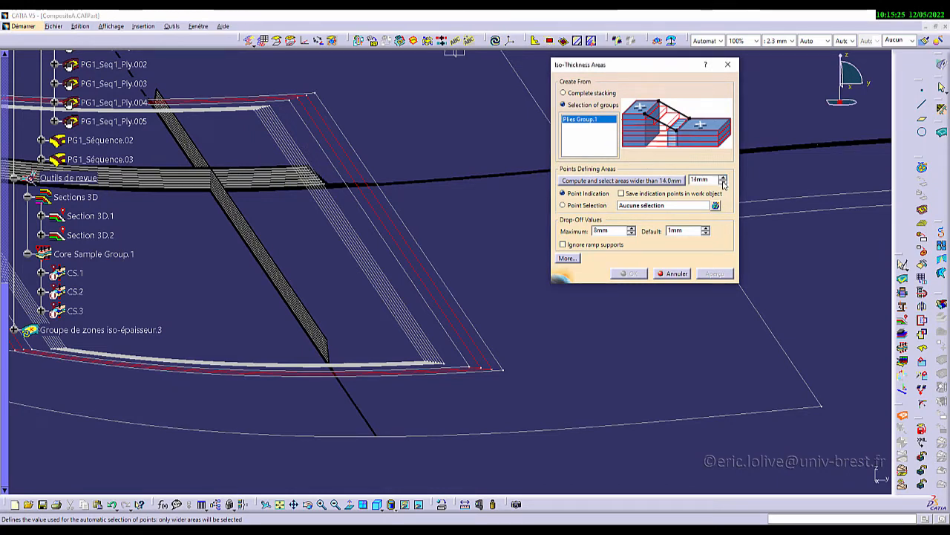
{"action": "left_click", "coordinate": [723, 183]}
{"action": "left_click", "coordinate": [621, 181]}
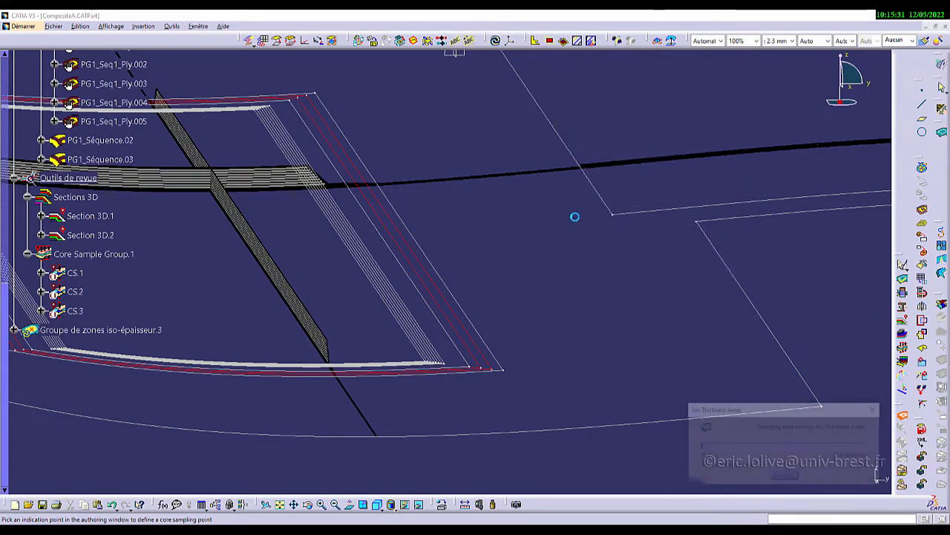
Reduce the minimum area width to 8 mm, recompute the iso-thickness areas and inspect the defining points around the rectangular reinforcement
{"action": "middle_click_drag", "start_coordinate": [481, 254], "coordinate": [488, 279], "text": "ctrl"}
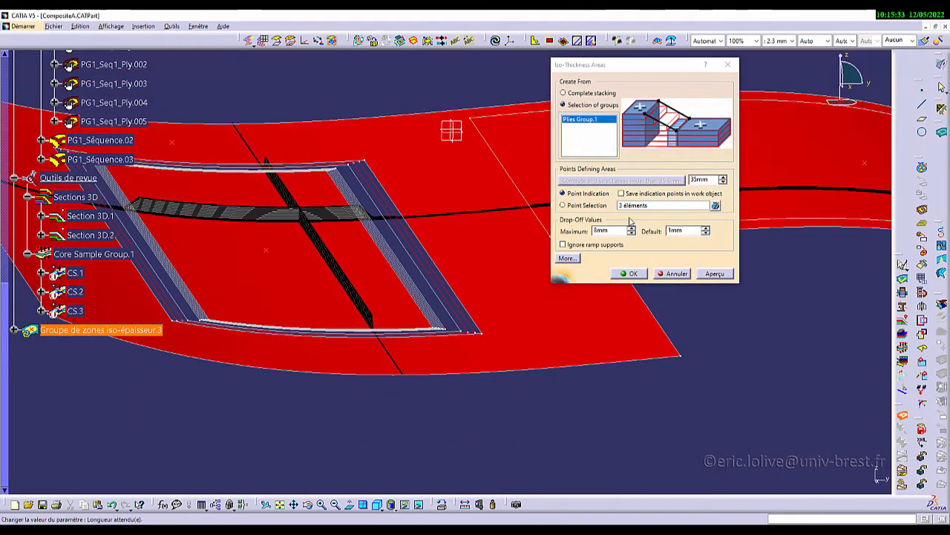
{"action": "middle_click_drag", "start_coordinate": [416, 290], "coordinate": [450, 221]}
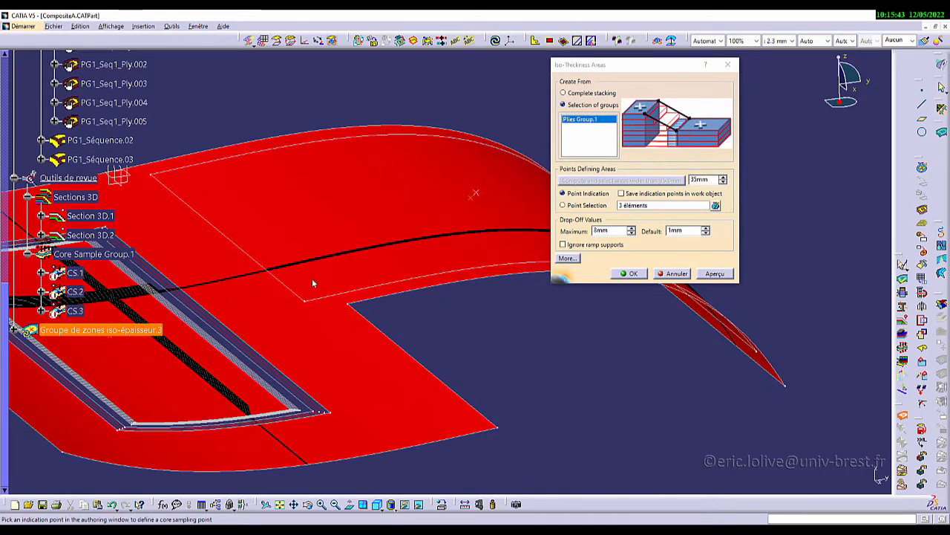
{"action": "middle_click_drag", "start_coordinate": [412, 253], "coordinate": [469, 227]}
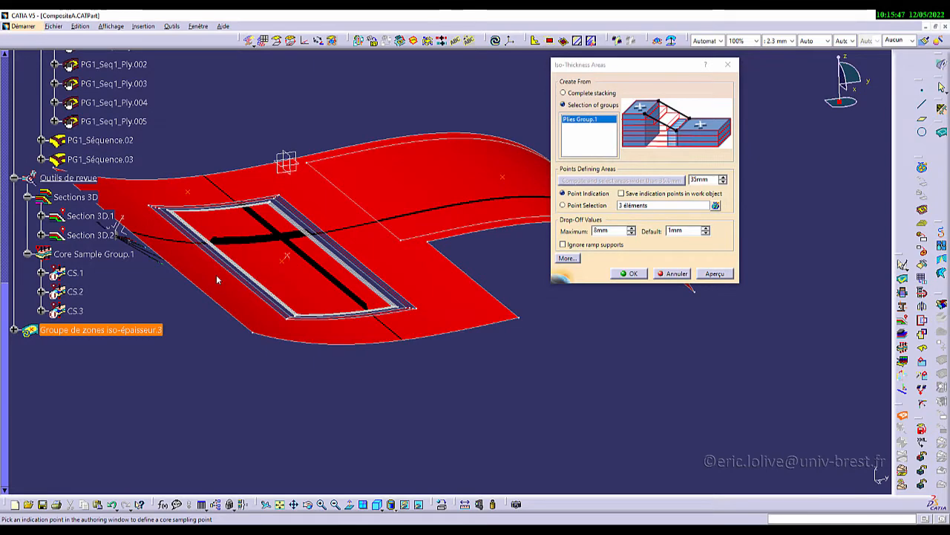
{"action": "mouse_move", "coordinate": [377, 280]}
{"action": "middle_mouse_down"}
{"action": "mouse_move", "coordinate": [379, 210]}
{"action": "mouse_move", "coordinate": [376, 265]}
{"action": "middle_mouse_up"}
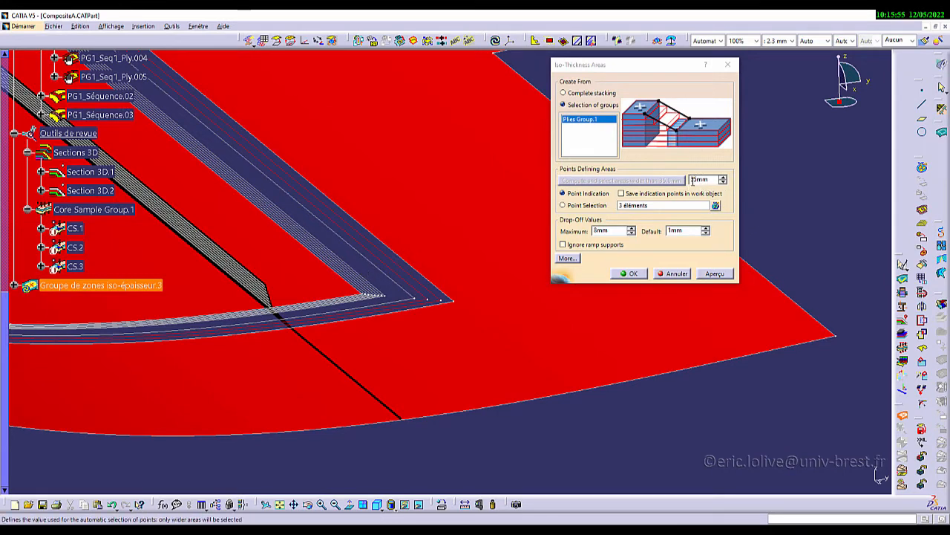
{"action": "left_click", "coordinate": [722, 183]}
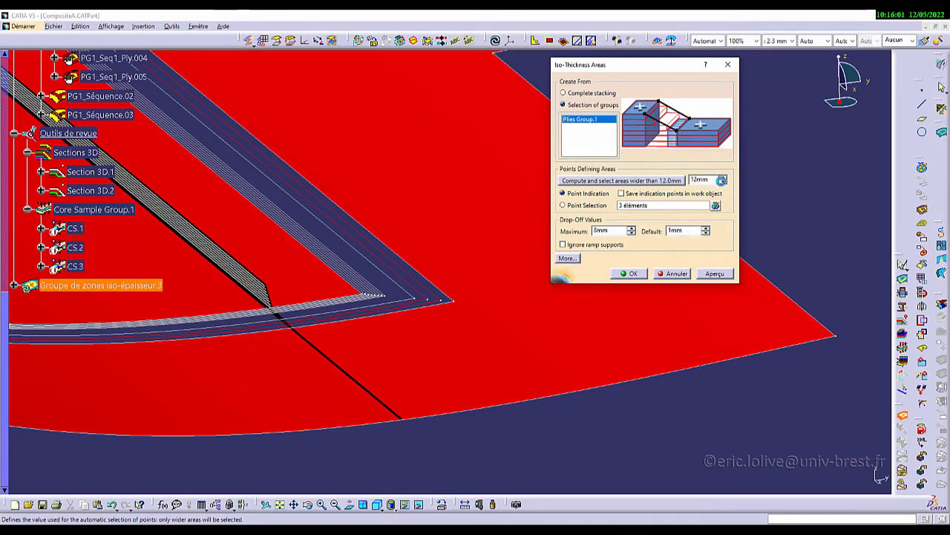
{"action": "left_click", "coordinate": [650, 181]}
{"action": "left_click", "coordinate": [490, 294]}
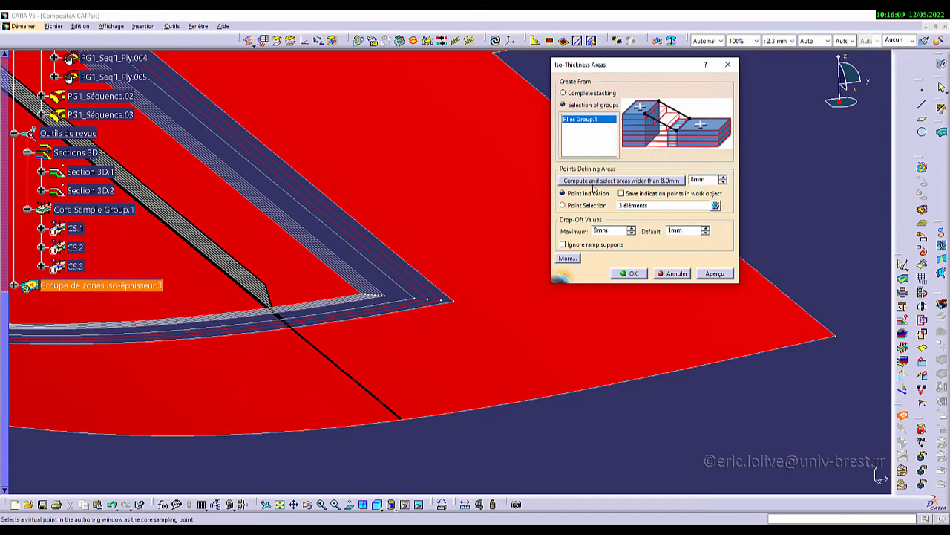
{"action": "left_click", "coordinate": [595, 181]}
{"action": "left_click", "coordinate": [491, 294]}
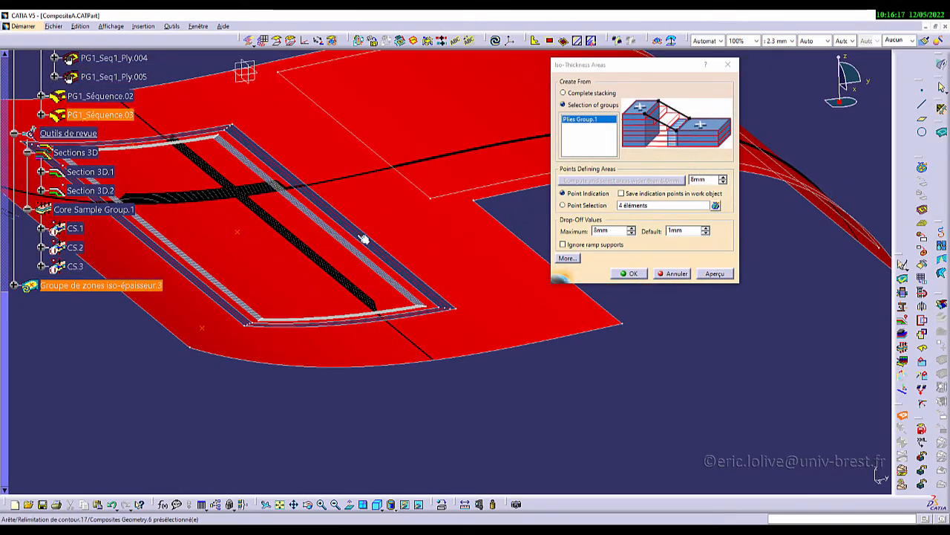
{"action": "middle_click_drag", "start_coordinate": [343, 232], "coordinate": [560, 373], "text": "ctrl"}
{"action": "left_click", "coordinate": [293, 189]}
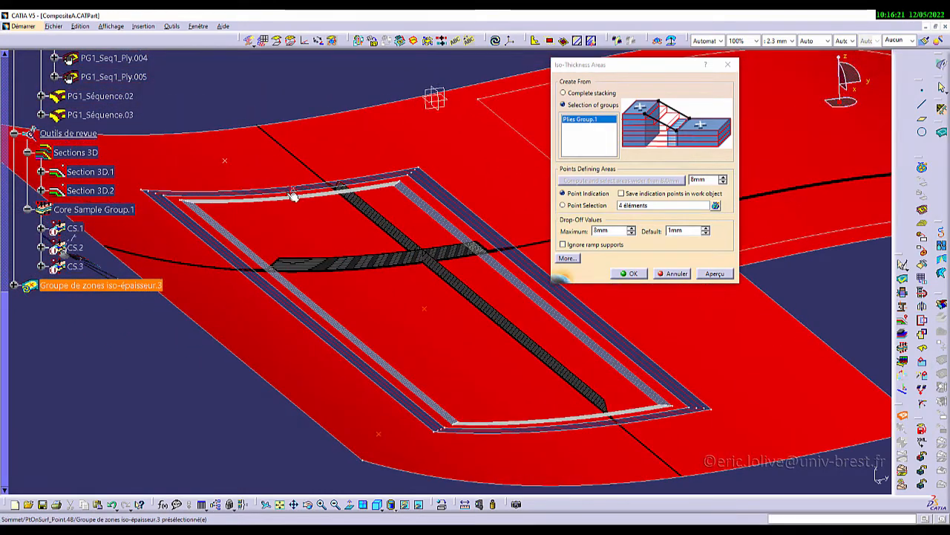
Examine the iso-thickness areas around the rectangular reinforcement and hide Plies Group.1 to isolate them from the ply contours
{"action": "middle_click_drag", "start_coordinate": [340, 237], "coordinate": [360, 137], "text": "ctrl"}
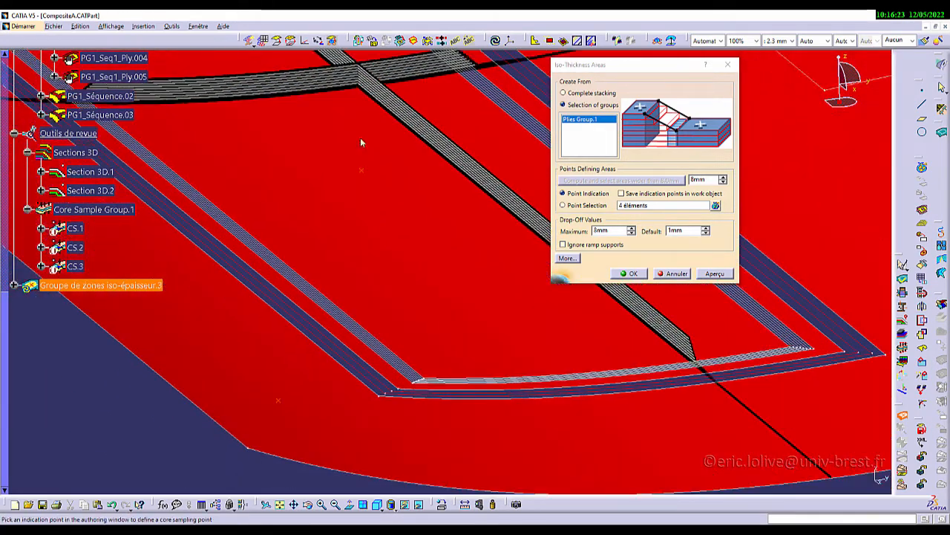
{"action": "middle_click_drag", "start_coordinate": [373, 212], "coordinate": [334, 369]}
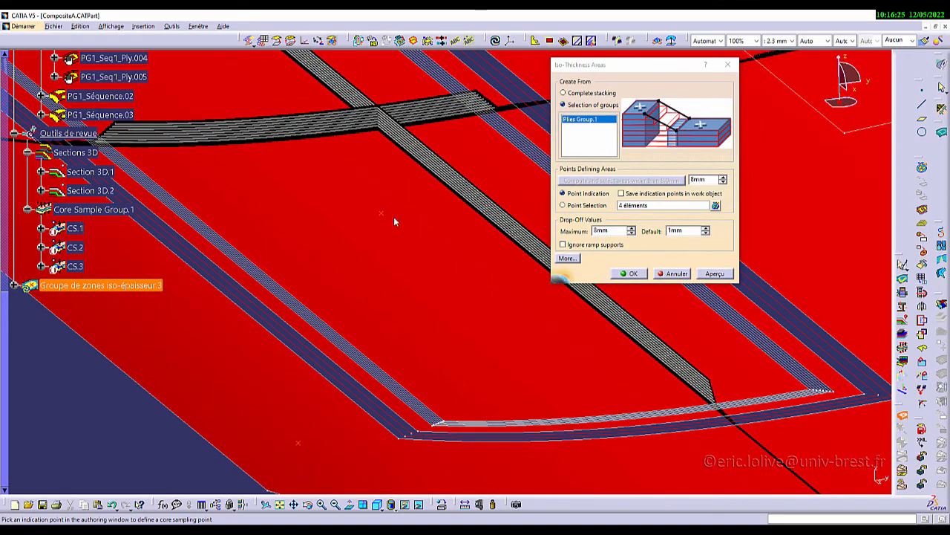
{"action": "middle_click_drag", "start_coordinate": [383, 212], "coordinate": [314, 276]}
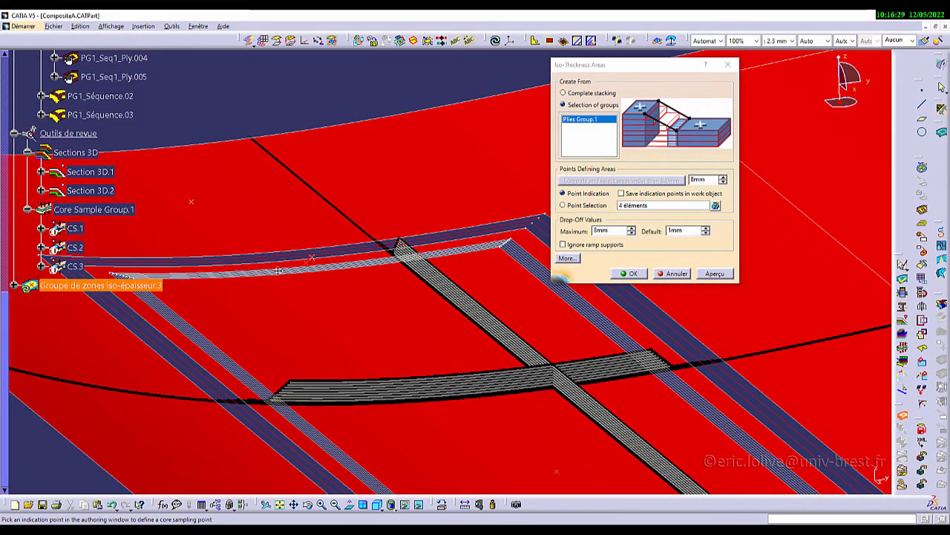
{"action": "middle_click_drag", "start_coordinate": [278, 271], "coordinate": [339, 337]}
{"action": "scroll", "coordinate": [125, 219], "scroll_direction": "down", "scroll_amount": 1}
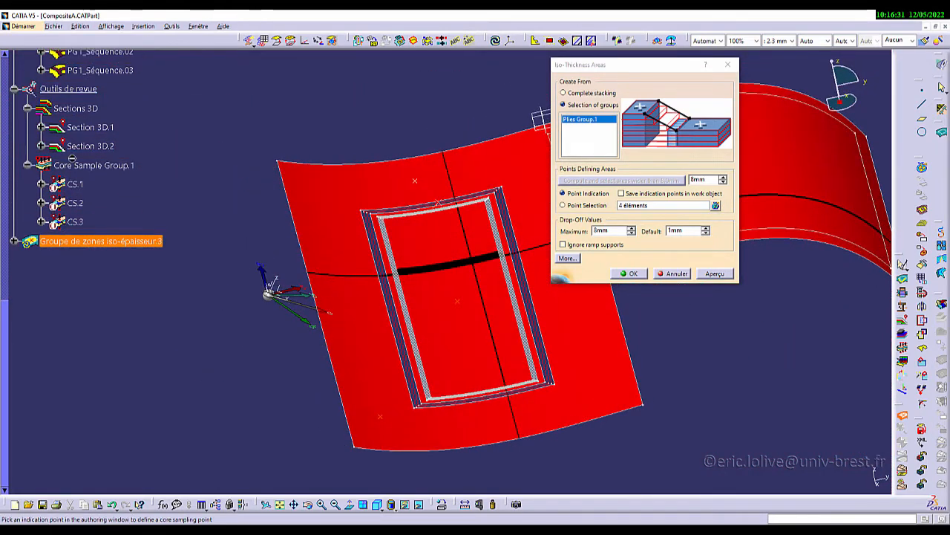
{"action": "scroll", "coordinate": [137, 192], "scroll_direction": "up", "scroll_amount": 3}
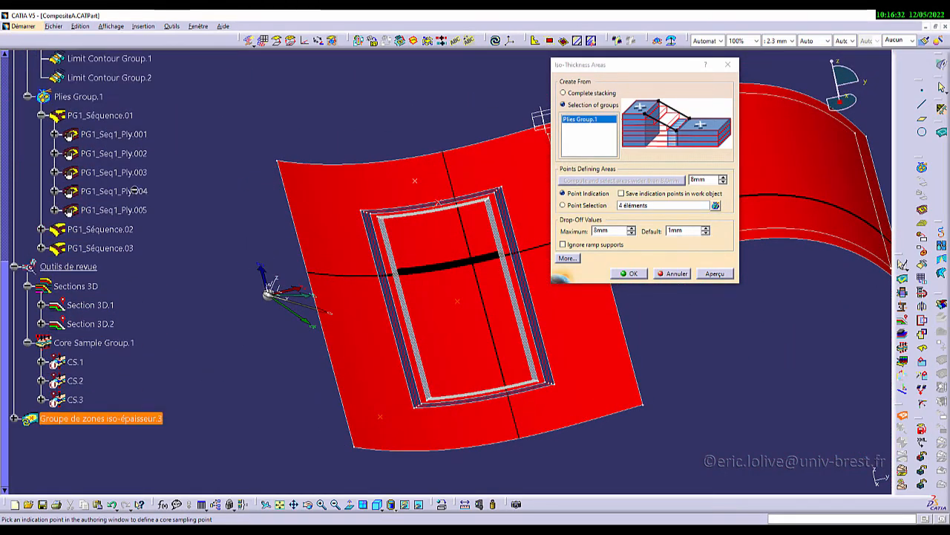
{"action": "right_click", "coordinate": [92, 97]}
{"action": "left_click", "coordinate": [137, 135]}
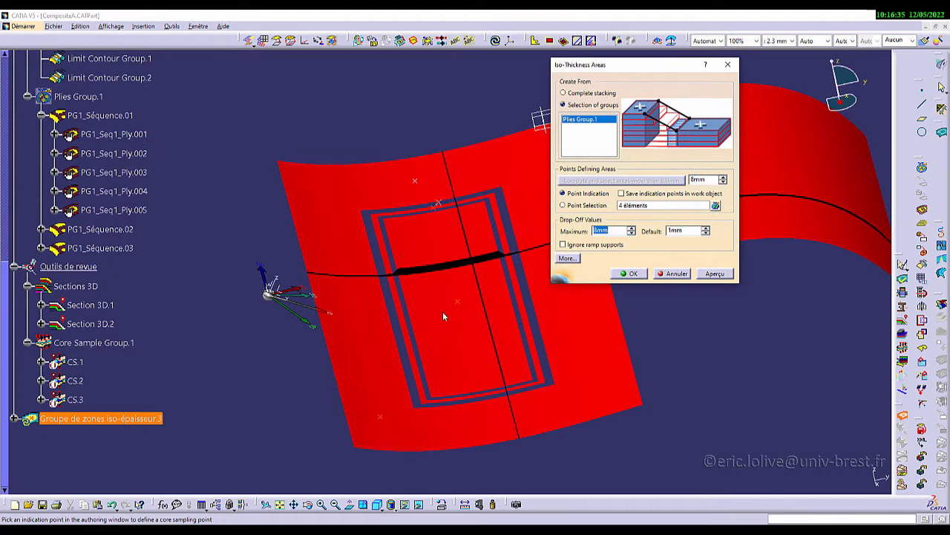
Remove the indication point that defines the central area of the rectangular reinforcement
{"action": "middle_click_drag", "start_coordinate": [442, 317], "coordinate": [314, 186]}
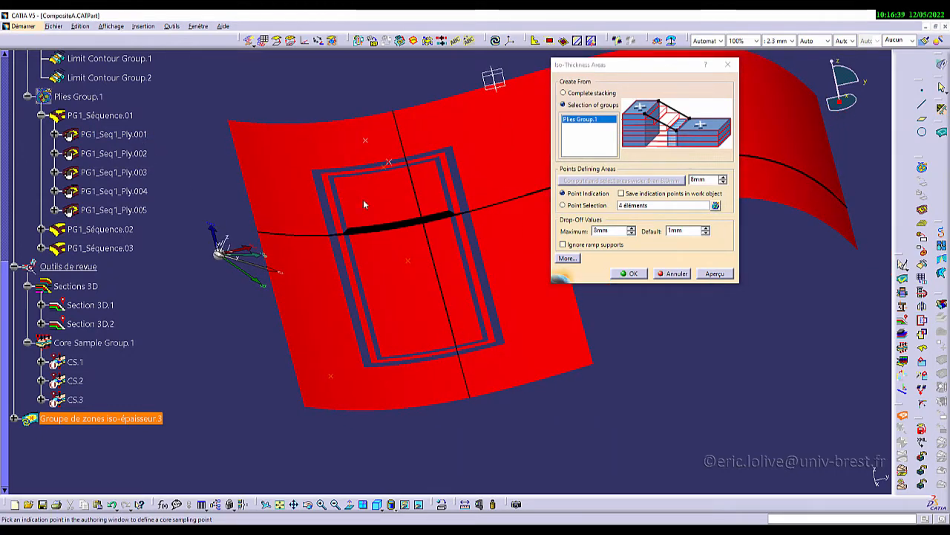
{"action": "middle_click_drag", "start_coordinate": [418, 213], "coordinate": [449, 296]}
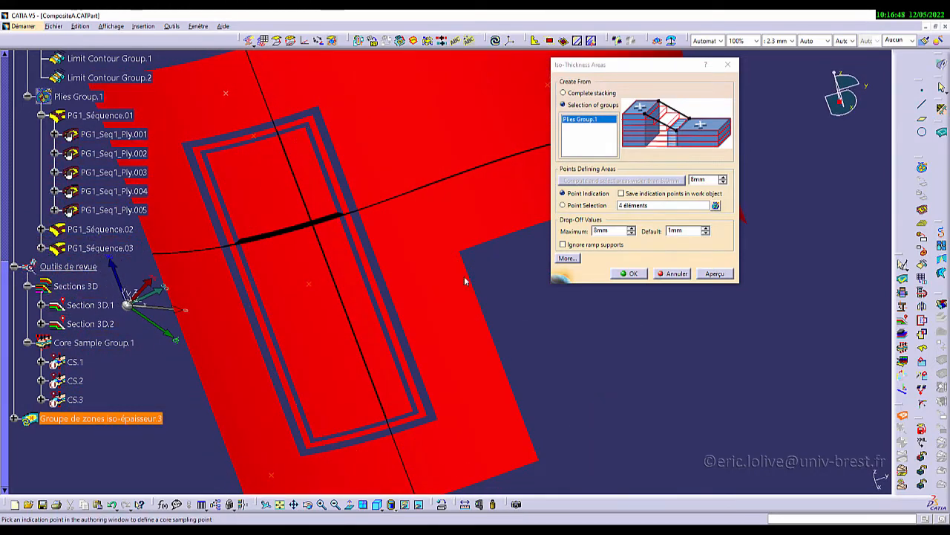
{"action": "left_click", "coordinate": [258, 131]}
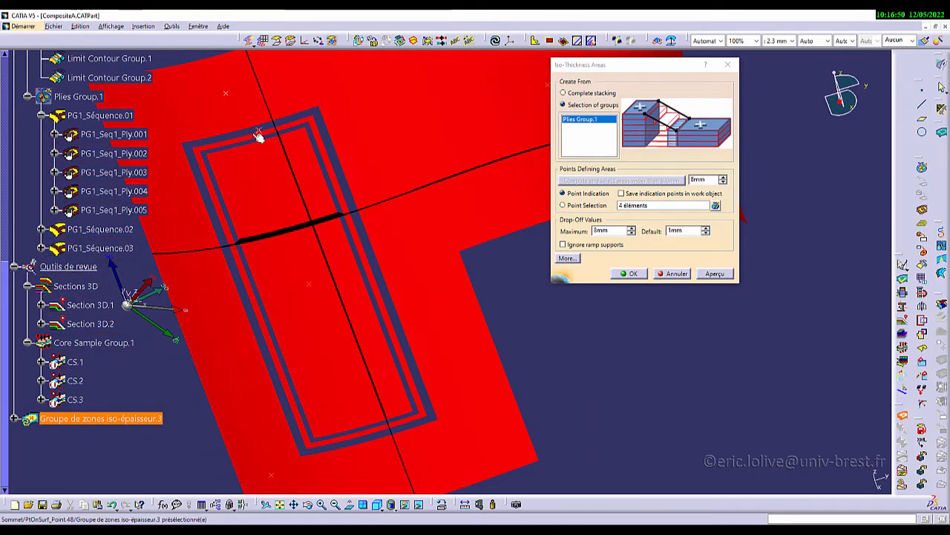
{"action": "left_click", "coordinate": [314, 280]}
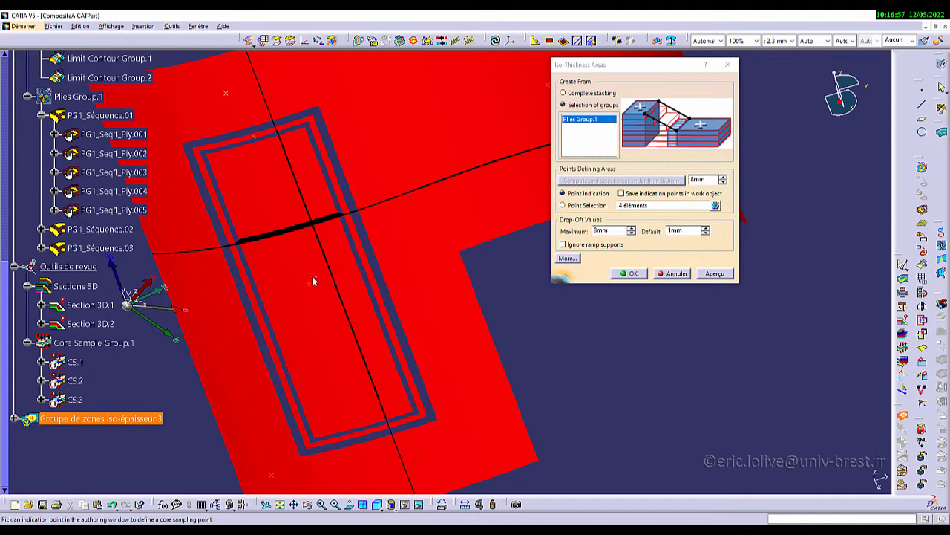
{"action": "middle_click_drag", "start_coordinate": [320, 293], "coordinate": [331, 195]}
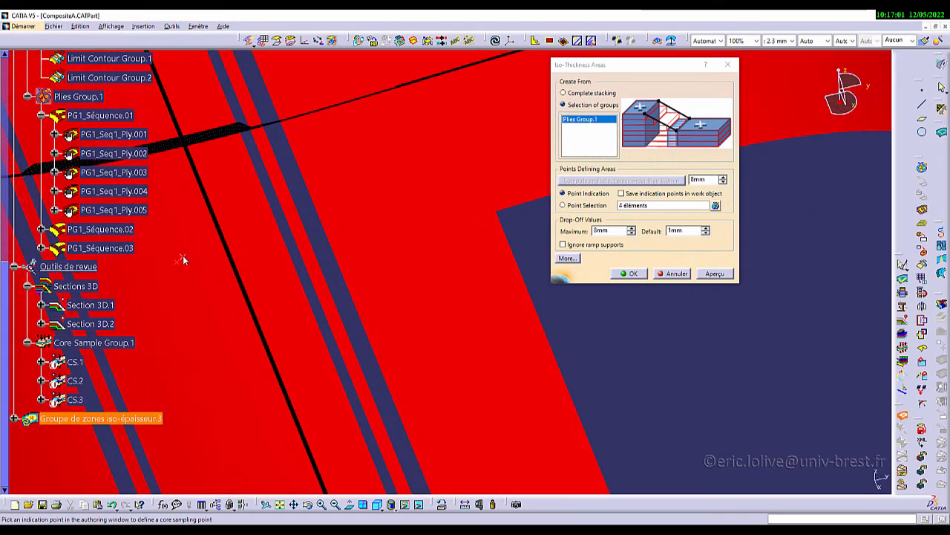
{"action": "left_click", "coordinate": [181, 260]}
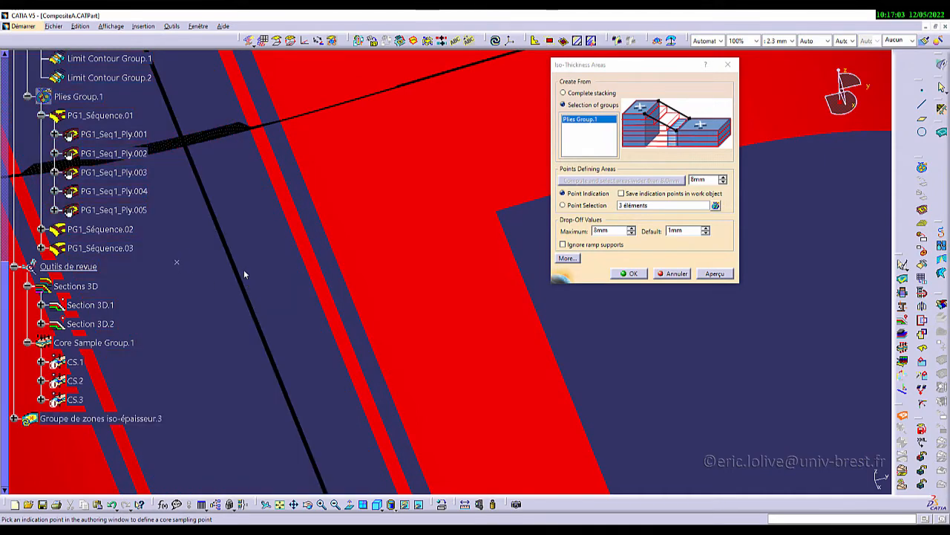
Recompute the iso-thickness areas of Plies Group.1 wider than 8 mm and create the areas group
{"action": "middle_click_drag", "start_coordinate": [245, 274], "coordinate": [305, 341]}
{"action": "scroll", "coordinate": [337, 323], "scroll_direction": "down", "scroll_amount": 1}
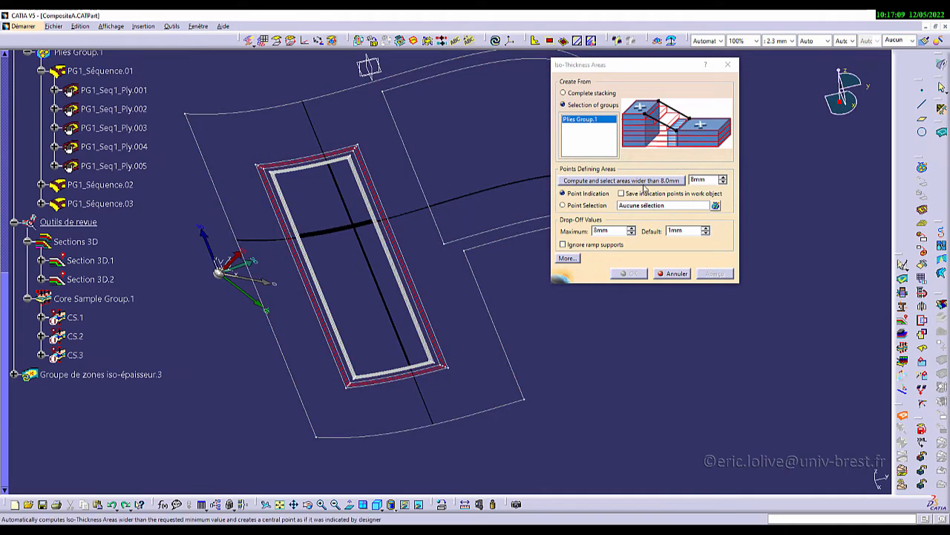
{"action": "left_click", "coordinate": [640, 181]}
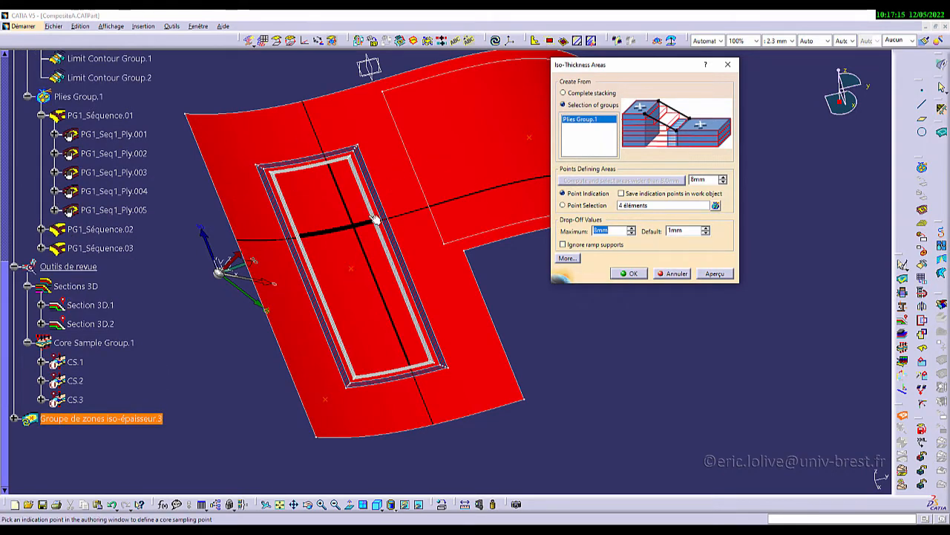
{"action": "left_click", "coordinate": [629, 274]}
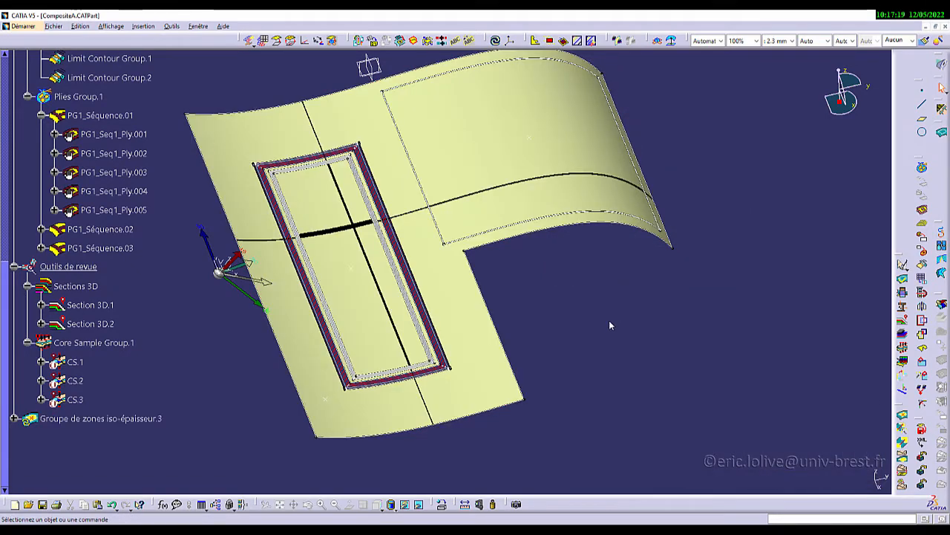
Hide Plies Group.1, keeping PG1_Séquence.01 itself visible, so that the iso-thickness areas stand alone
{"action": "middle_click_drag", "start_coordinate": [345, 327], "coordinate": [491, 256], "text": "ctrl"}
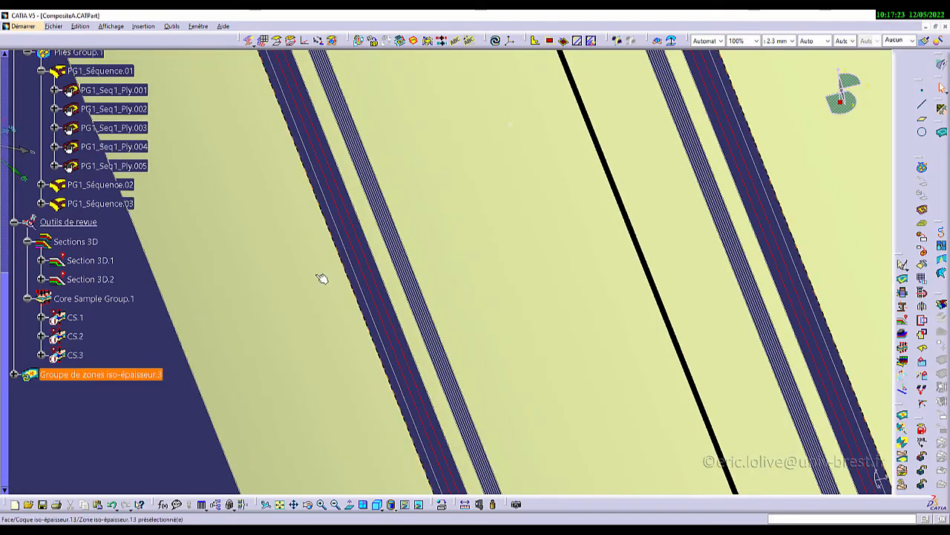
{"action": "right_click", "coordinate": [101, 70]}
{"action": "left_click", "coordinate": [145, 104]}
{"action": "middle_click_drag", "start_coordinate": [462, 152], "coordinate": [486, 210], "text": "ctrl"}
{"action": "scroll", "coordinate": [97, 84], "scroll_direction": "up", "scroll_amount": 2}
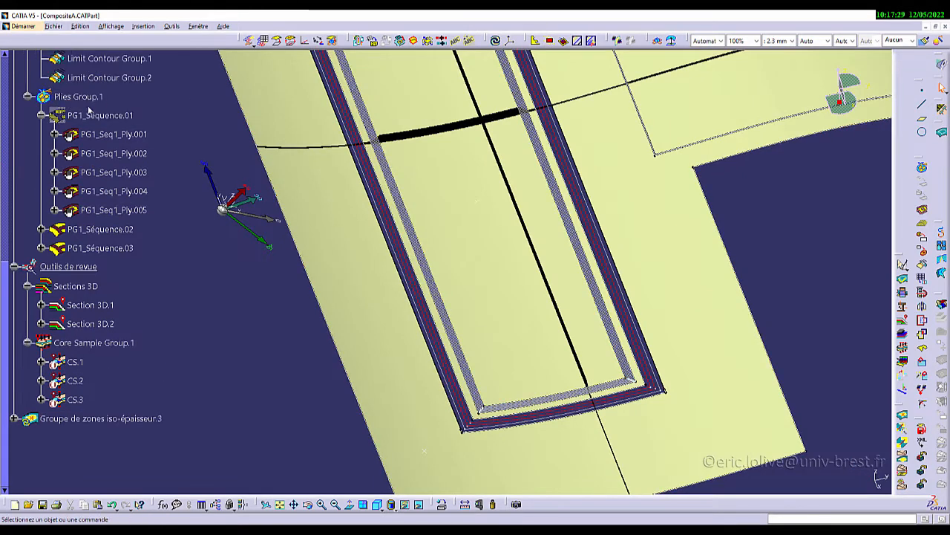
{"action": "right_click", "coordinate": [85, 116]}
{"action": "left_click", "coordinate": [119, 152]}
{"action": "right_click", "coordinate": [92, 97]}
{"action": "left_click", "coordinate": [130, 137]}
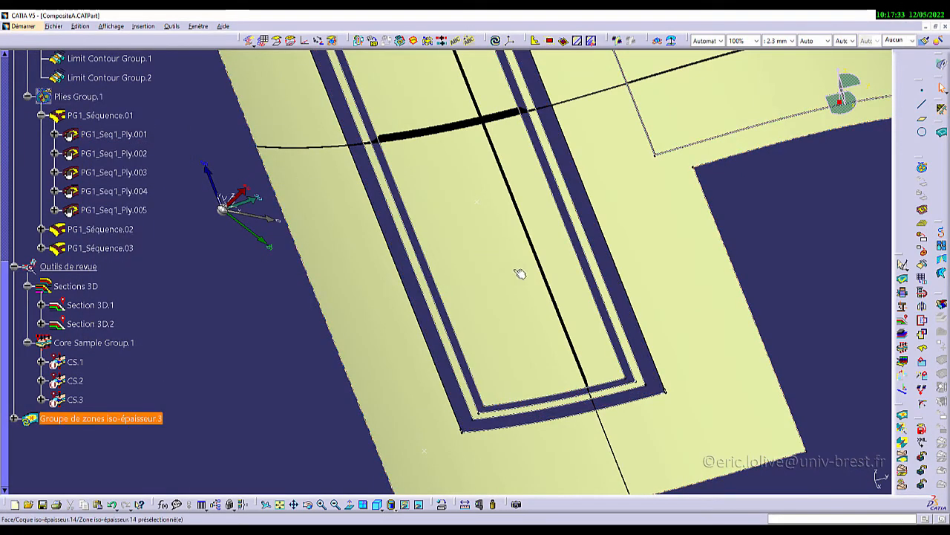
Measure the gap between the facing edges of the two iso-thickness areas at the rectangular reinforcement's inner corner, without keeping the measurement
{"action": "middle_click_drag", "start_coordinate": [519, 274], "coordinate": [514, 327], "text": "ctrl"}
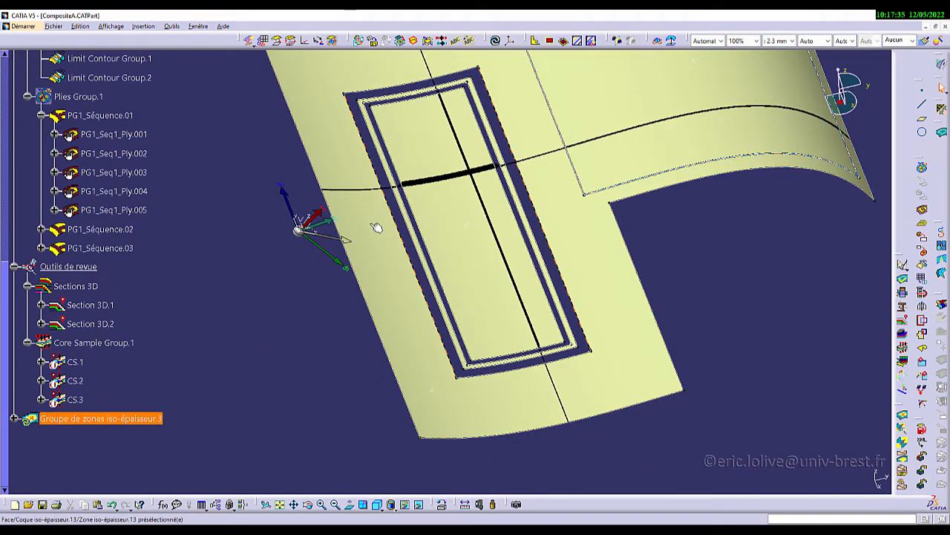
{"action": "middle_click", "coordinate": [500, 212]}
{"action": "middle_click", "coordinate": [496, 255]}
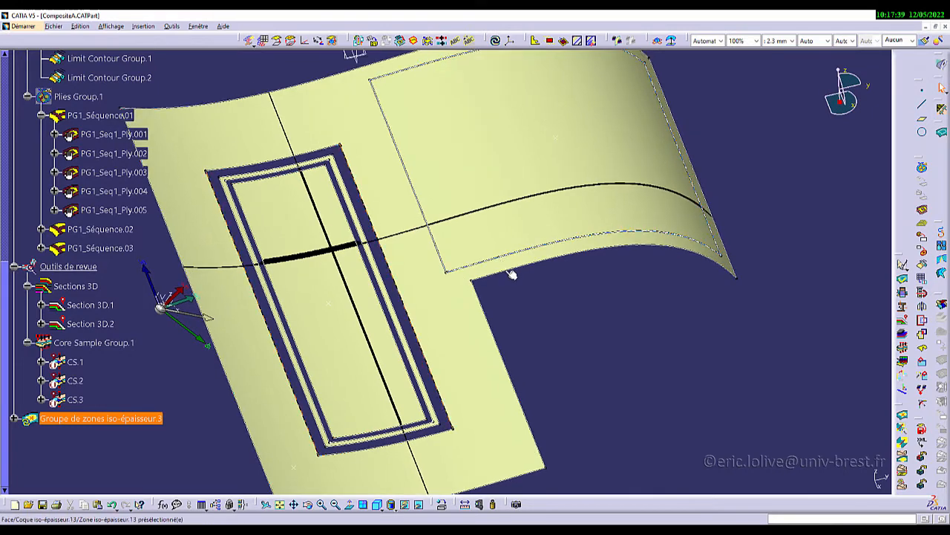
{"action": "middle_click_drag", "start_coordinate": [511, 271], "coordinate": [453, 81], "text": "ctrl"}
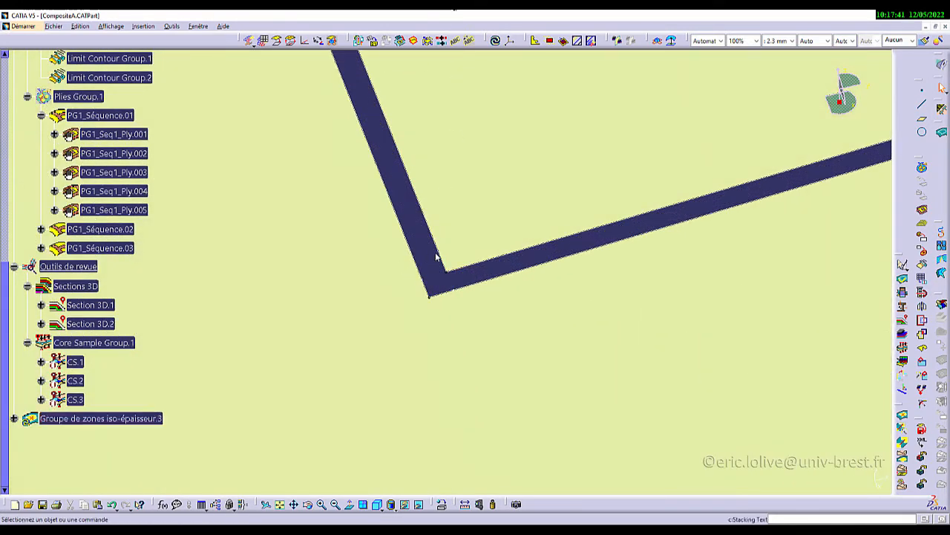
{"action": "left_click", "coordinate": [467, 505]}
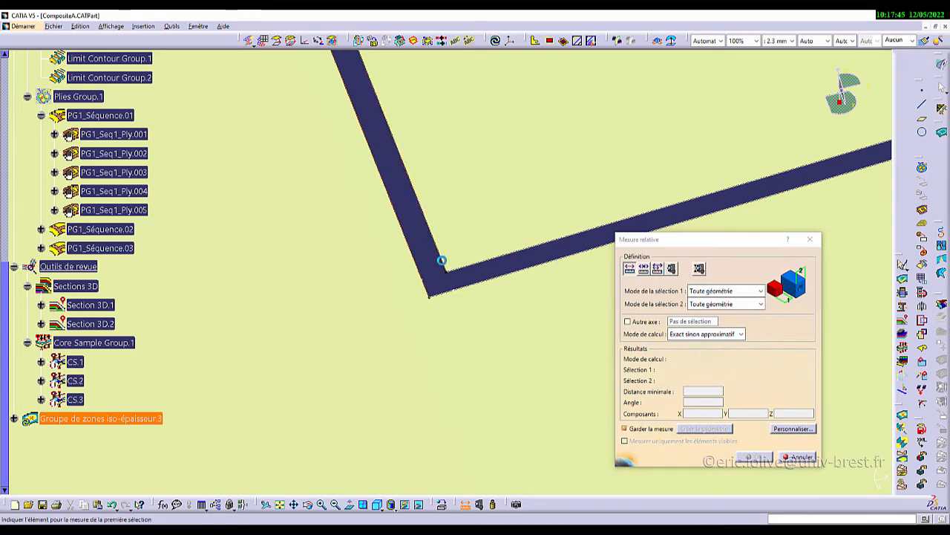
{"action": "left_click", "coordinate": [441, 260]}
{"action": "left_click", "coordinate": [439, 272]}
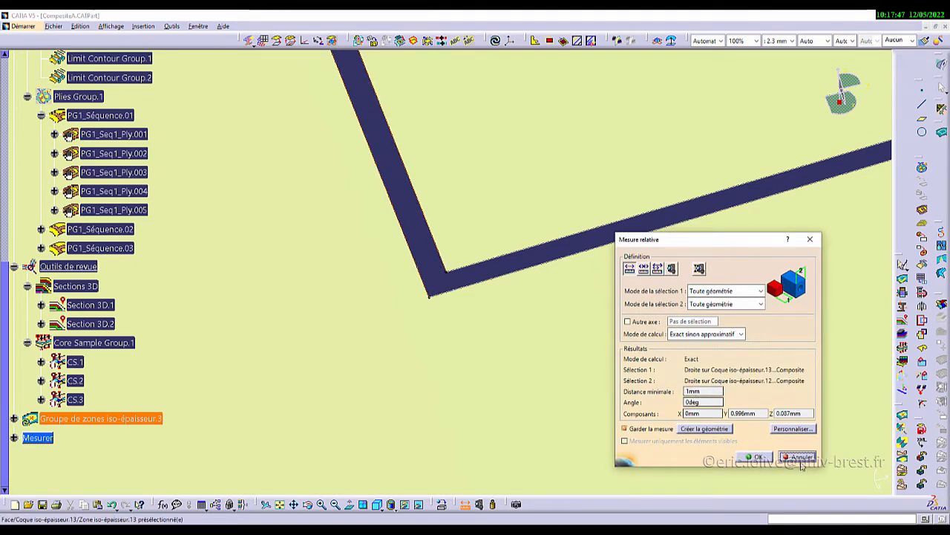
{"action": "left_click", "coordinate": [799, 458]}
Preview a solid from Groupe de zones iso-épaisseur.3 with ramps defined by junction lines, and discard it
{"action": "middle_click_drag", "start_coordinate": [415, 225], "coordinate": [485, 483]}
{"action": "middle_click_drag", "start_coordinate": [442, 398], "coordinate": [409, 339]}
{"action": "scroll", "coordinate": [409, 339], "scroll_direction": "down", "scroll_amount": 2}
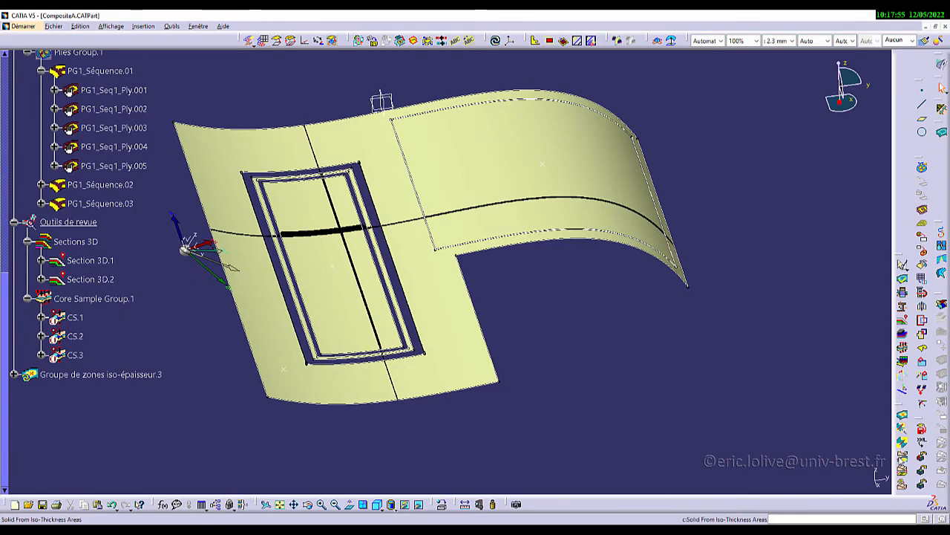
{"action": "left_click", "coordinate": [902, 458]}
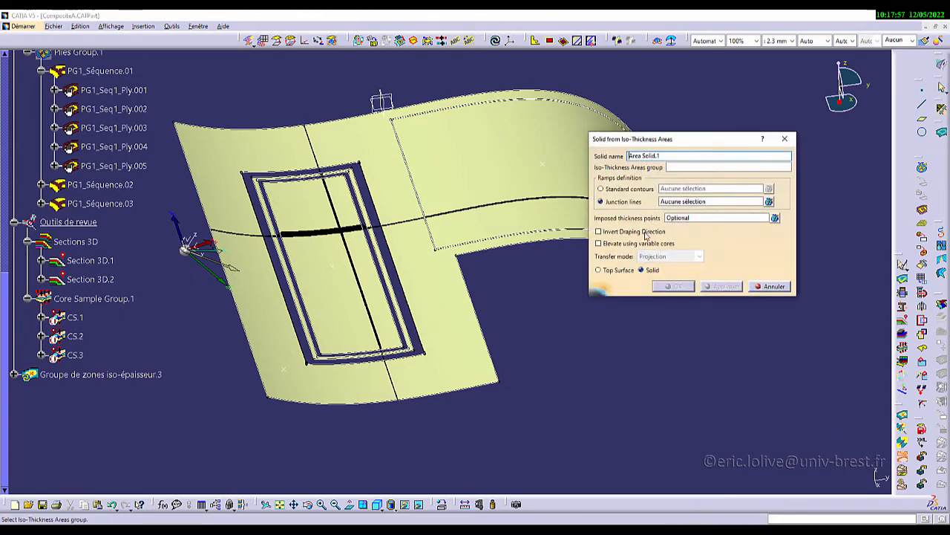
{"action": "scroll", "coordinate": [160, 251], "scroll_direction": "up", "scroll_amount": 2}
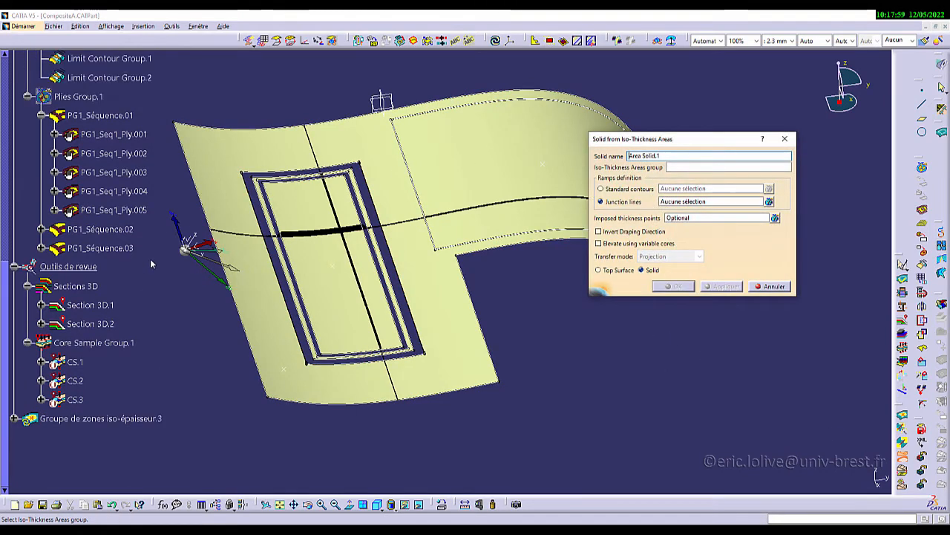
{"action": "scroll", "coordinate": [148, 260], "scroll_direction": "down", "scroll_amount": 6}
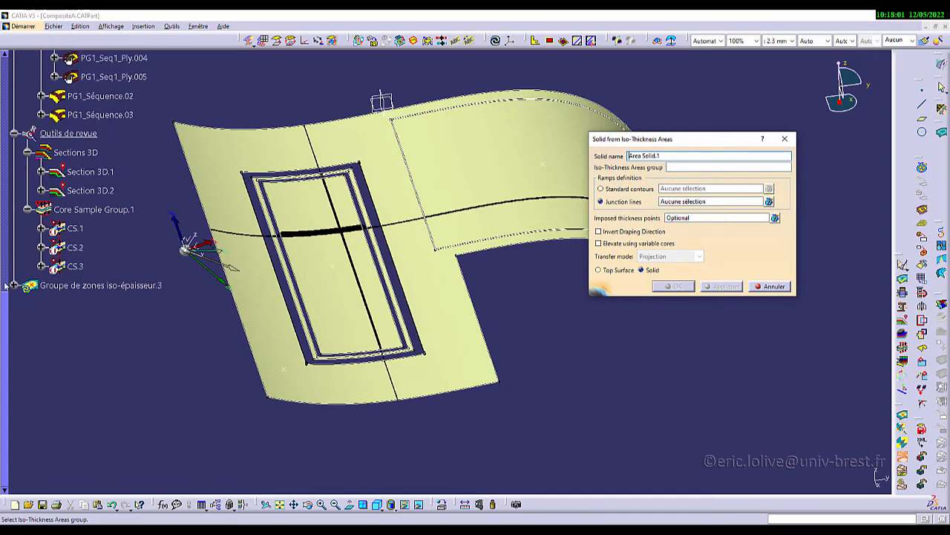
{"action": "left_click", "coordinate": [14, 285]}
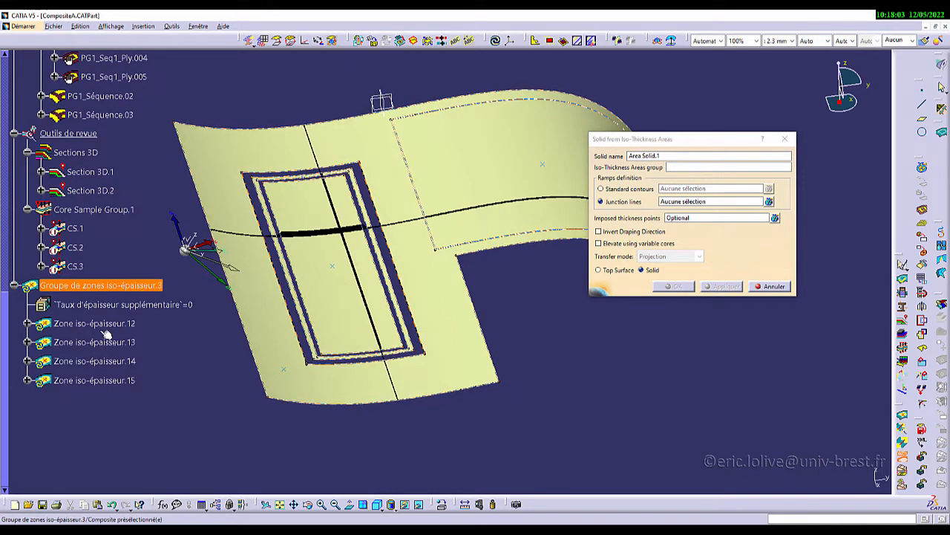
{"action": "left_click", "coordinate": [100, 285]}
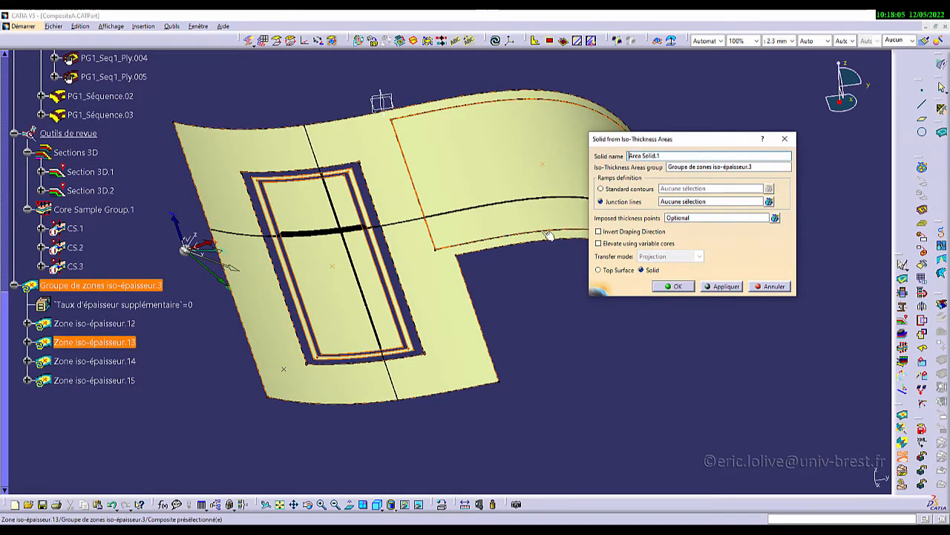
{"action": "left_click", "coordinate": [719, 288]}
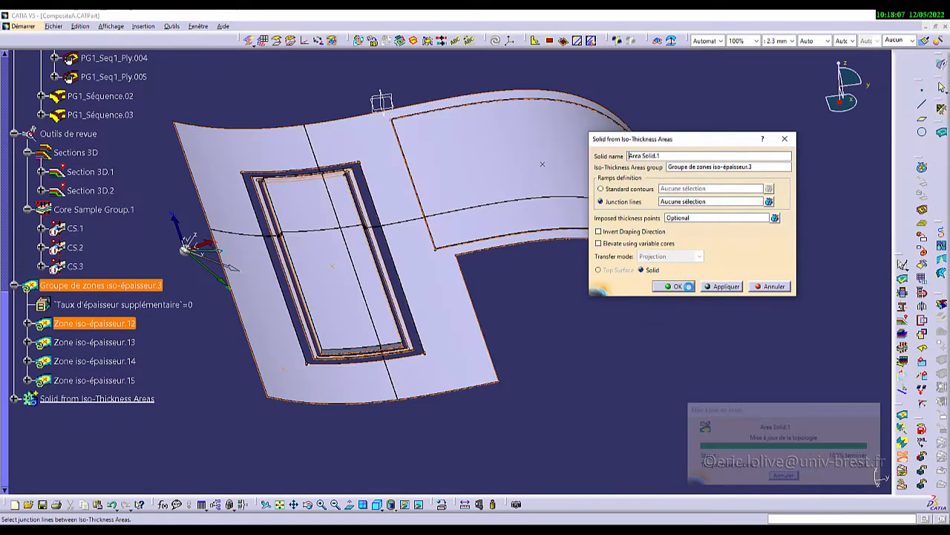
{"action": "left_click", "coordinate": [772, 286]}
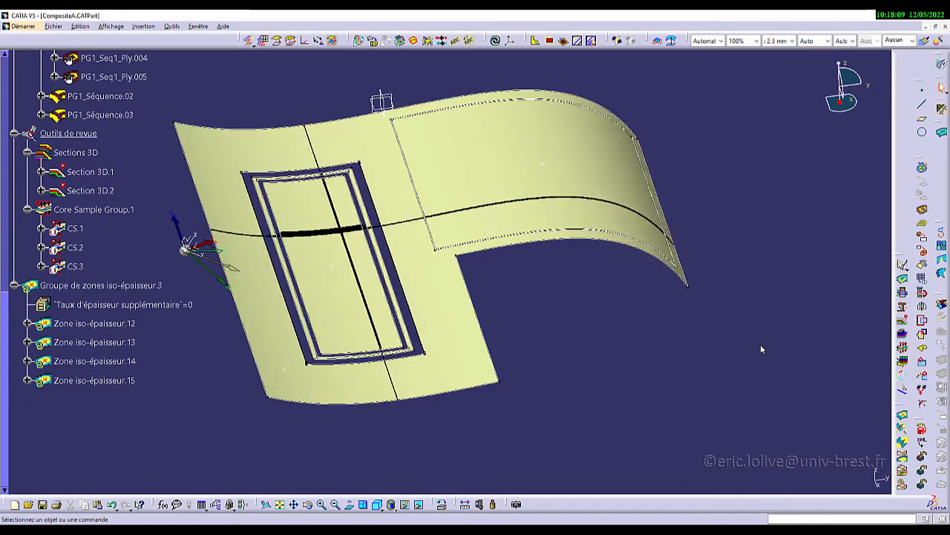
Create a top surface from Groupe de zones iso-épaisseur.3 with the Solid from Iso-Thickness Areas command
{"action": "left_click", "coordinate": [902, 458]}
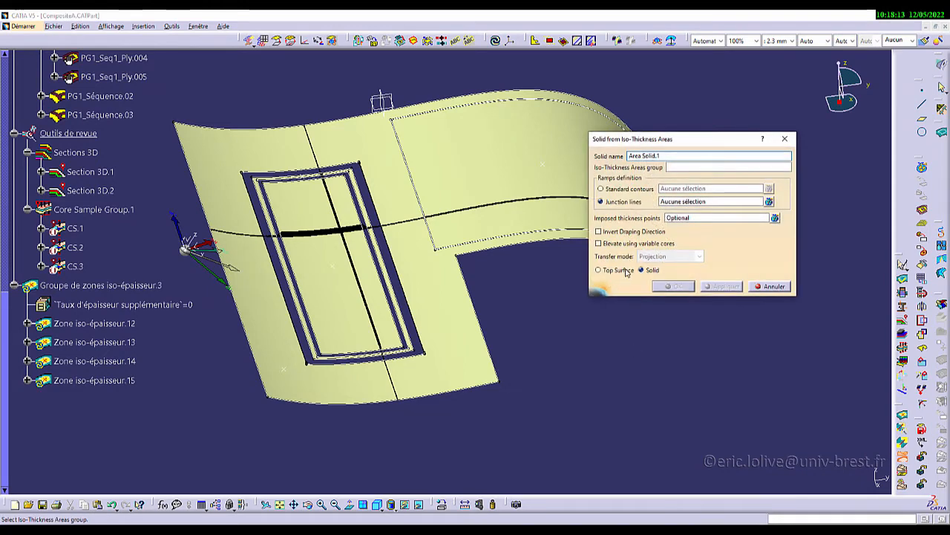
{"action": "left_click", "coordinate": [100, 285]}
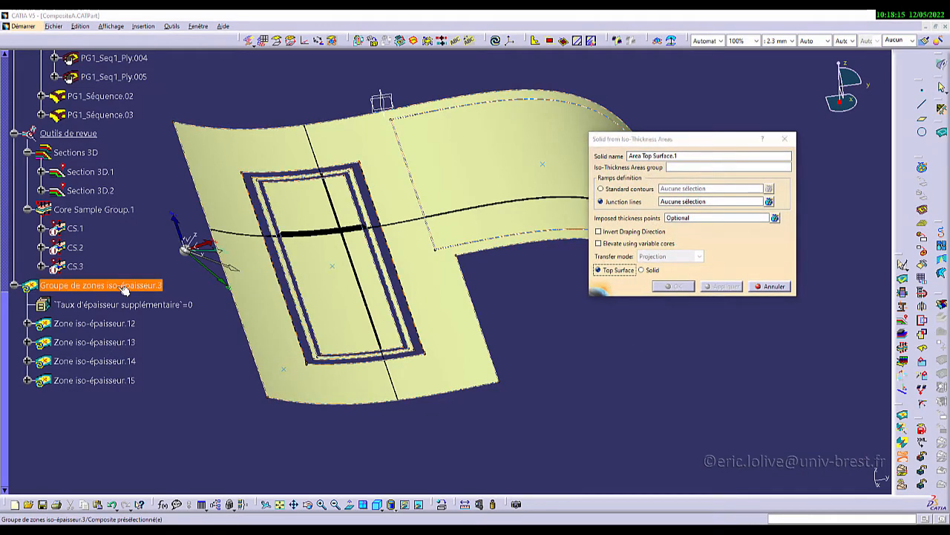
{"action": "left_click", "coordinate": [677, 286]}
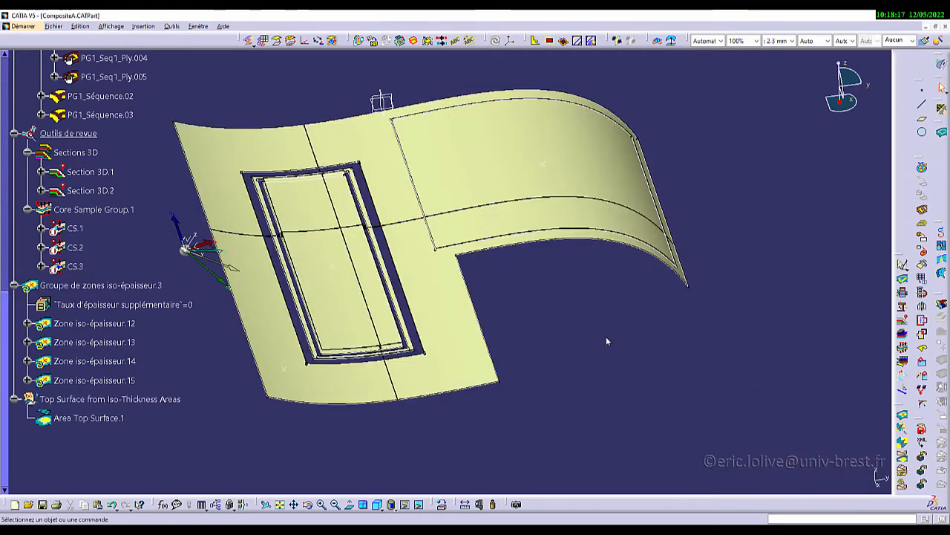
Hide Groupe de zones iso-épaisseur.3 and inspect the gaps in the generated top surface around the rectangular reinforcement
{"action": "left_click", "coordinate": [101, 285]}
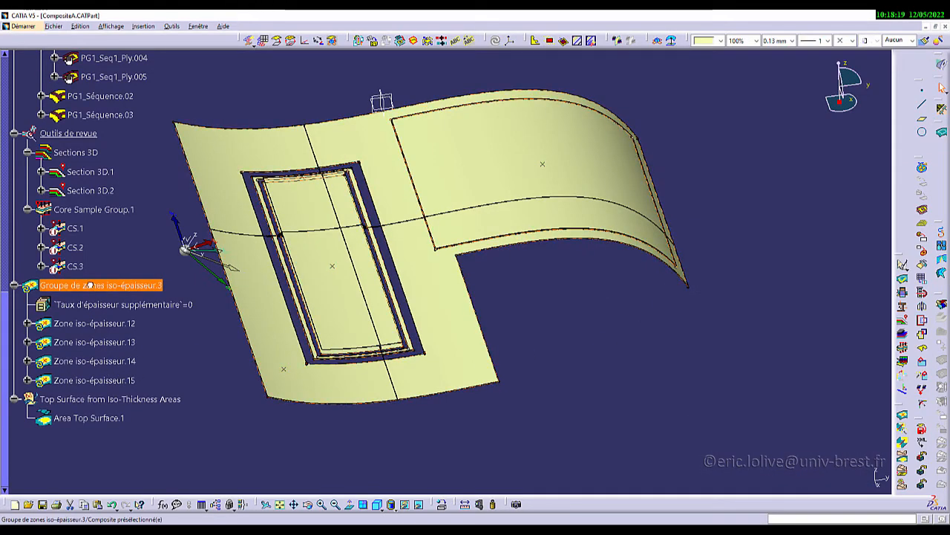
{"action": "right_click", "coordinate": [111, 288]}
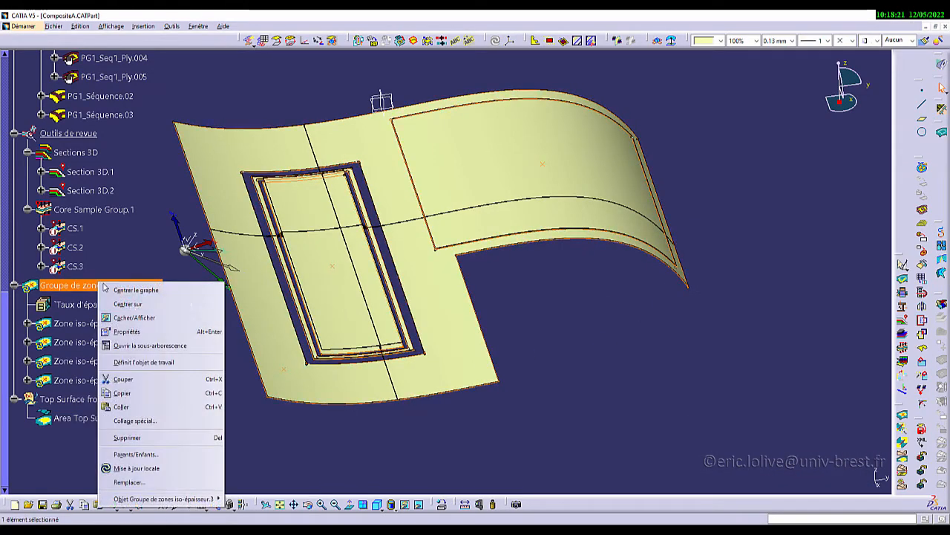
{"action": "left_click", "coordinate": [130, 318]}
{"action": "left_click", "coordinate": [418, 374]}
{"action": "middle_click_drag", "start_coordinate": [418, 373], "coordinate": [492, 310]}
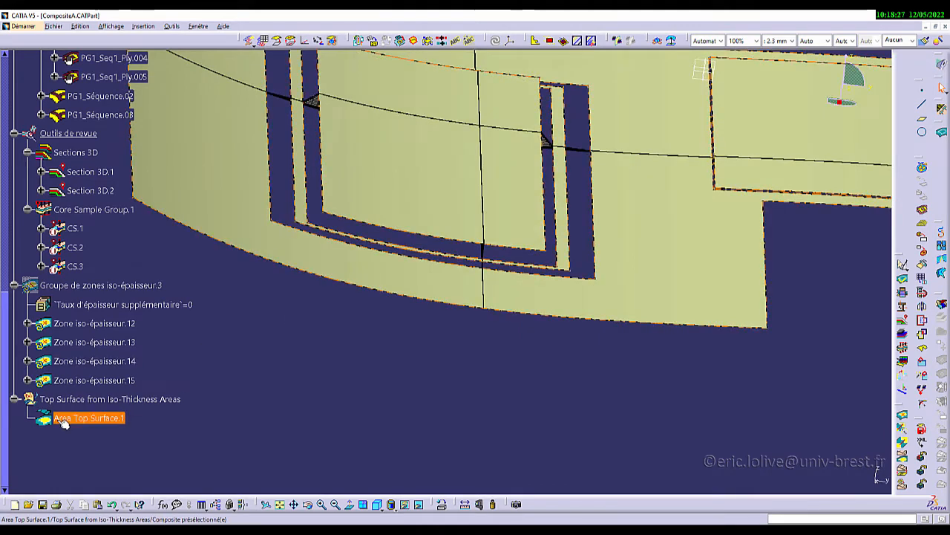
Delete the Top Surface from Iso-Thickness Areas set and show Groupe de zones iso-épaisseur.3 again
{"action": "left_click", "coordinate": [116, 401]}
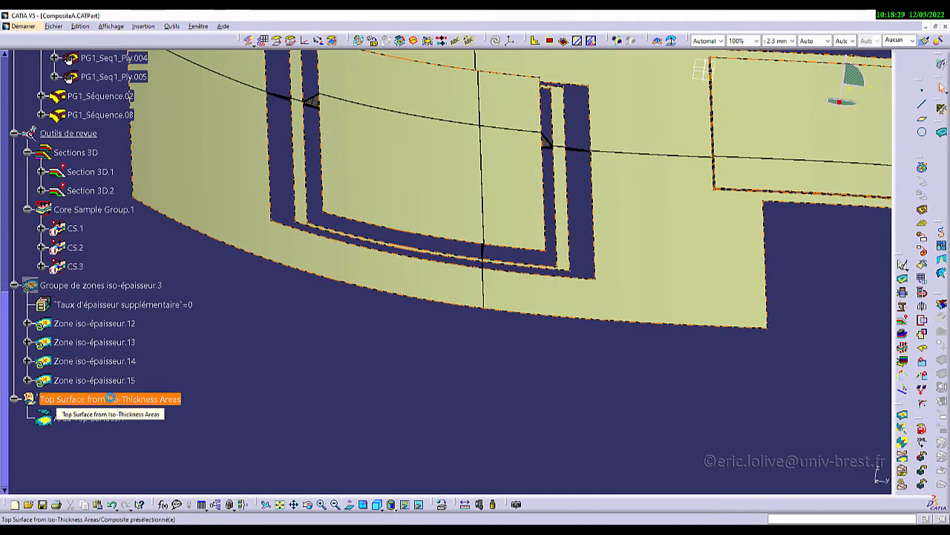
{"action": "key", "text": "Delete"}
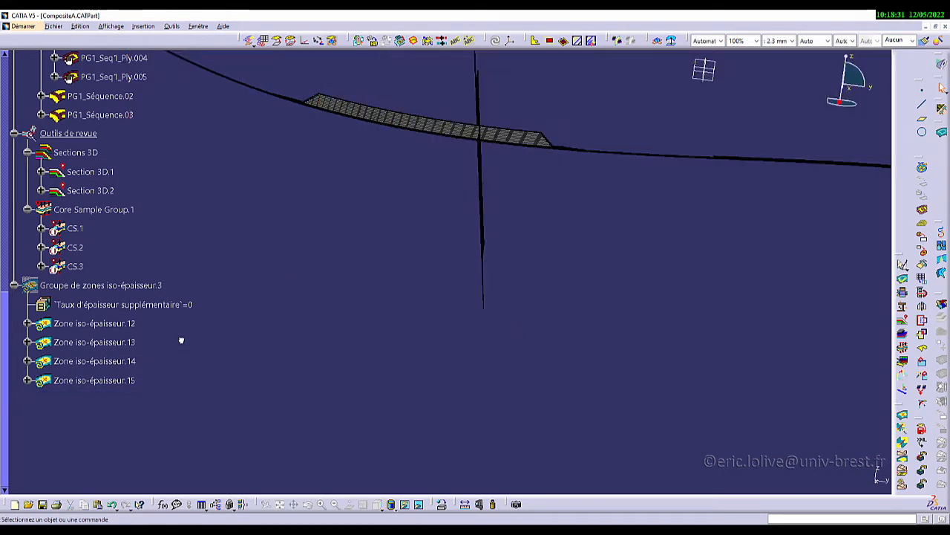
{"action": "left_click", "coordinate": [144, 286]}
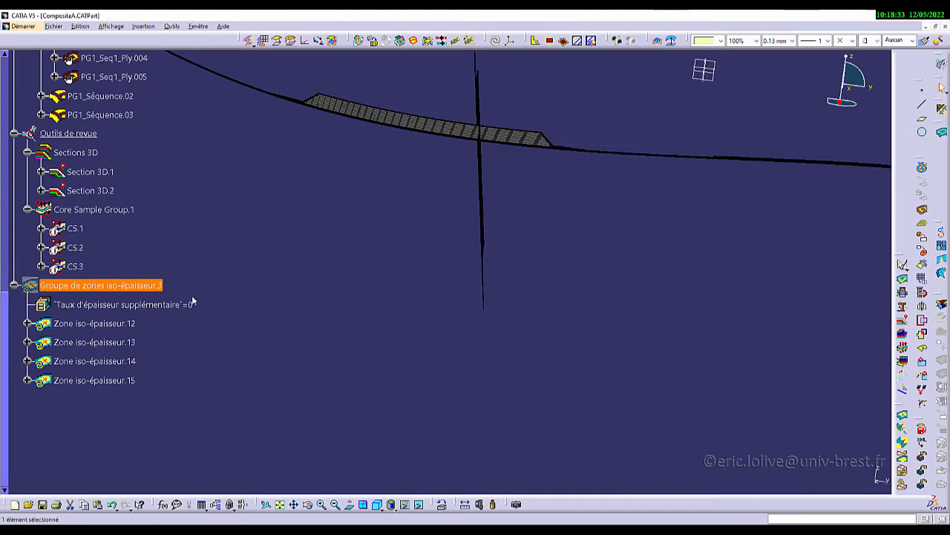
{"action": "right_click", "coordinate": [113, 285]}
{"action": "left_click", "coordinate": [178, 319]}
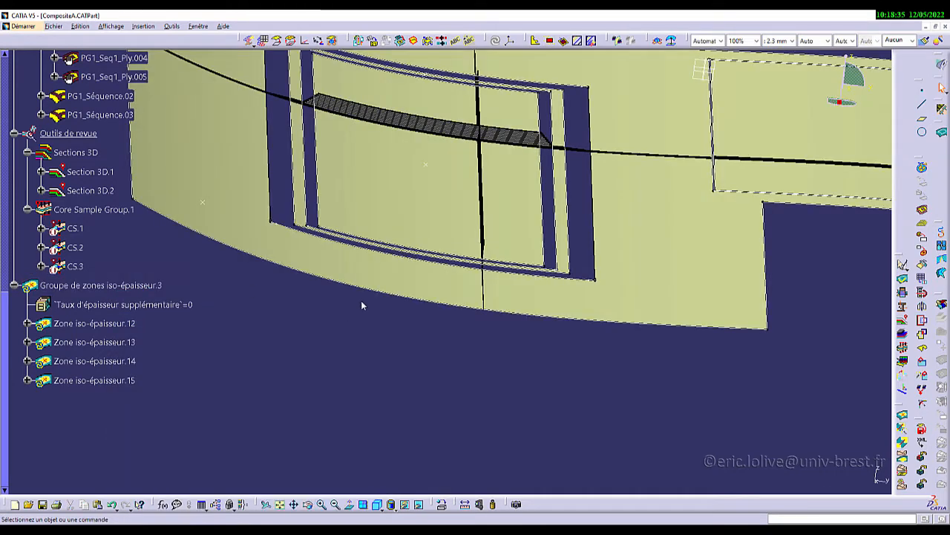
{"action": "middle_click_drag", "start_coordinate": [362, 305], "coordinate": [380, 234]}
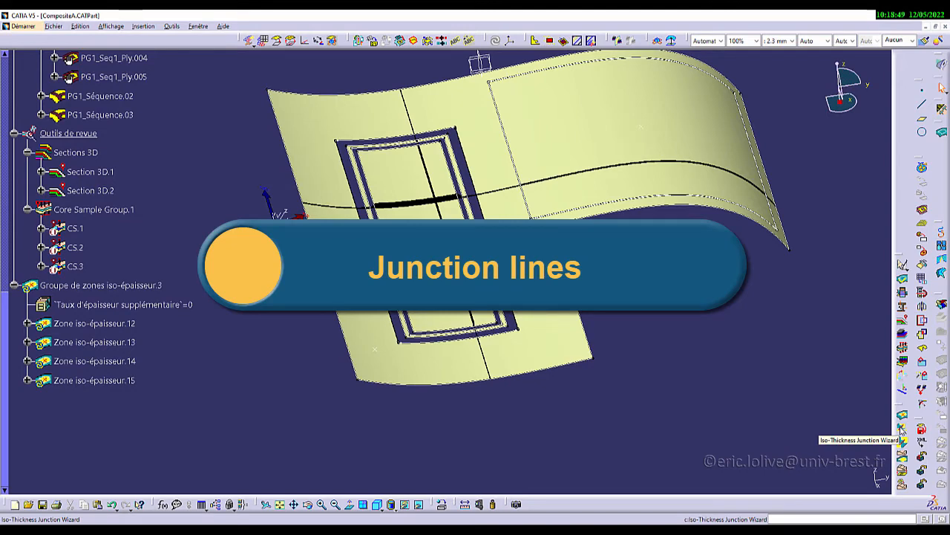
Compute the junction lines of Groupe de zones iso-épaisseur.3 with the Iso-Thickness Junction Wizard
{"action": "left_click", "coordinate": [902, 429]}
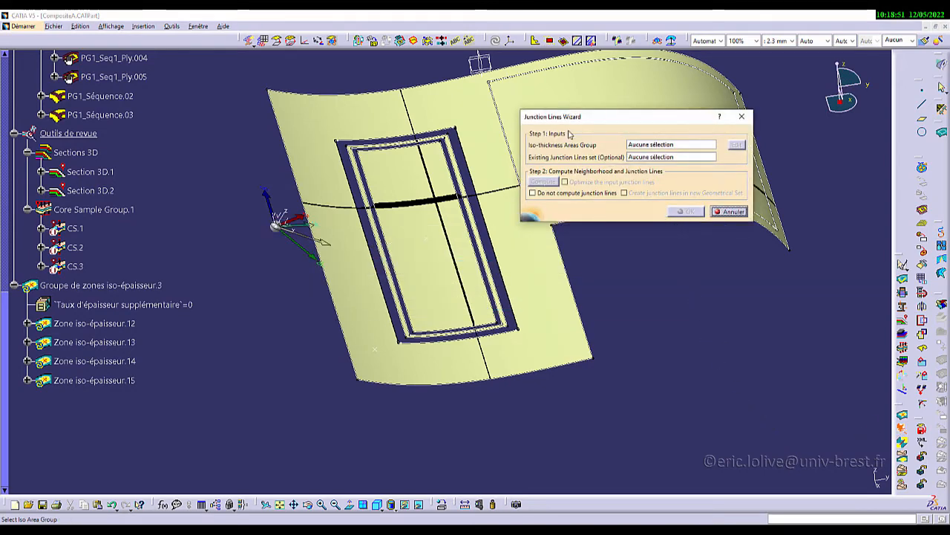
{"action": "left_click_drag", "start_coordinate": [583, 128], "coordinate": [598, 144]}
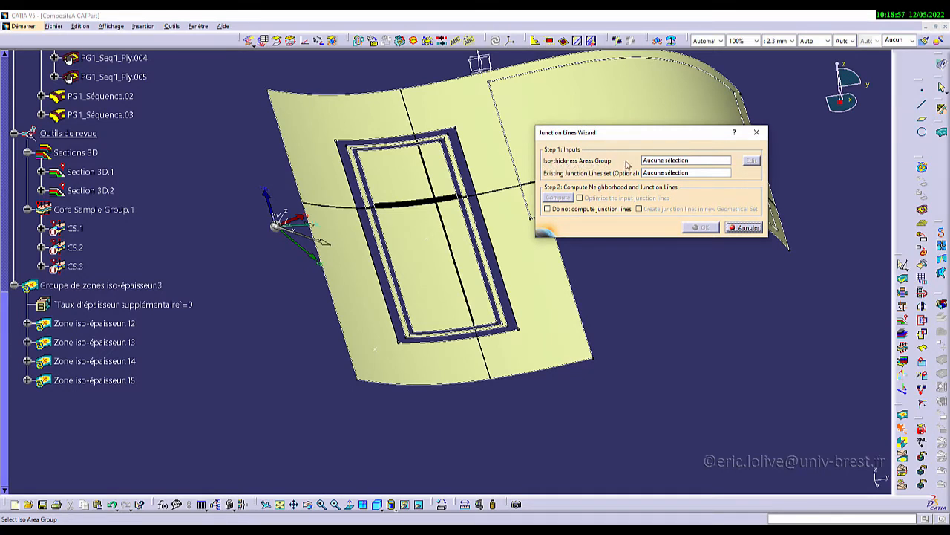
{"action": "left_click", "coordinate": [649, 161]}
{"action": "left_click", "coordinate": [301, 273]}
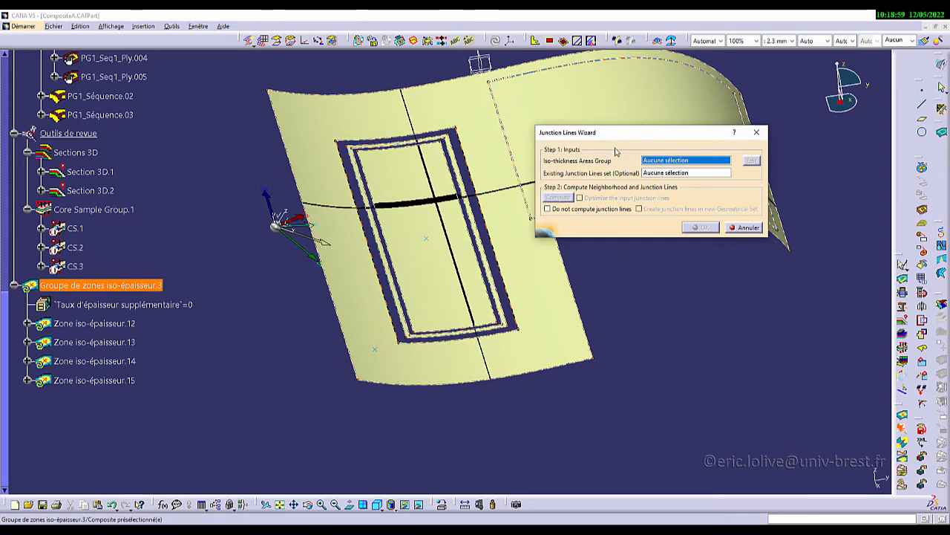
{"action": "left_click", "coordinate": [124, 289]}
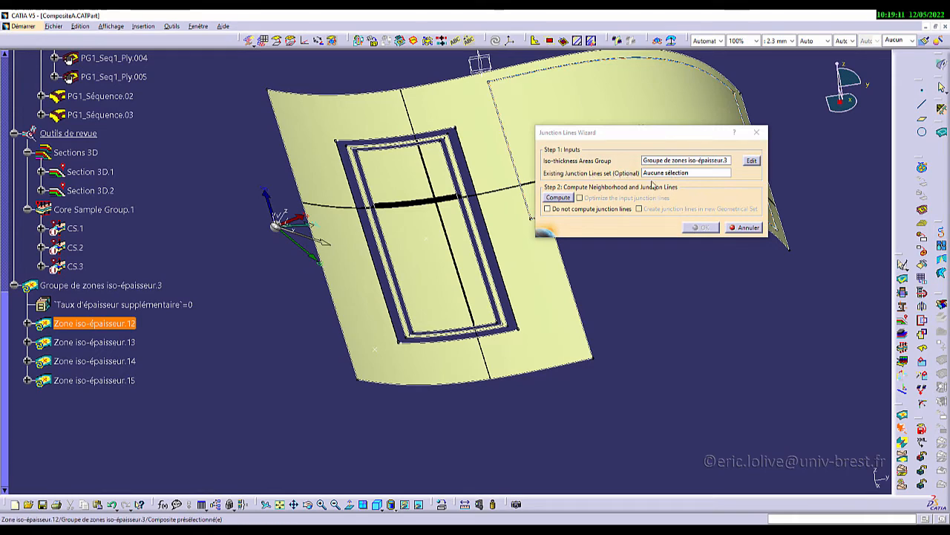
{"action": "left_click", "coordinate": [559, 198]}
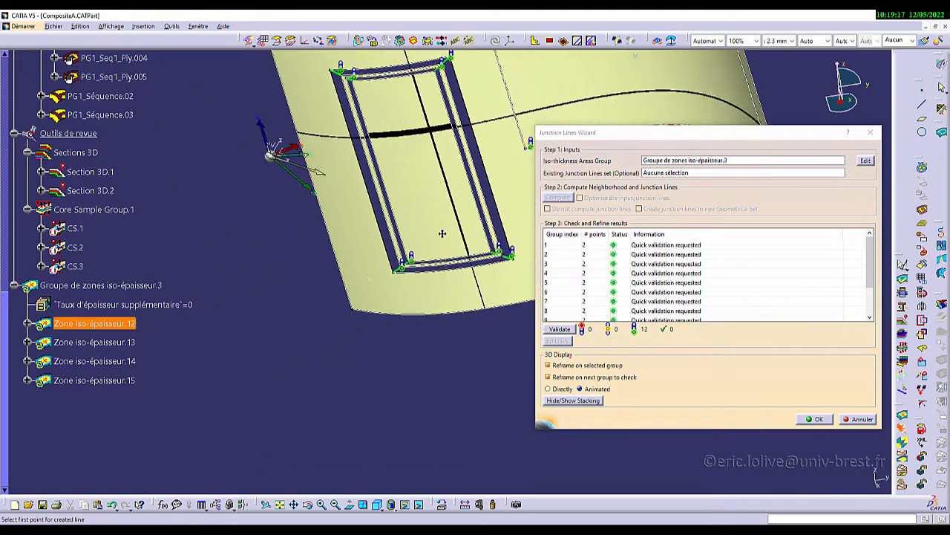
Check the computed junction groups and delete the group 1 line at the curved area's corner near the notch
{"action": "left_click", "coordinate": [644, 246]}
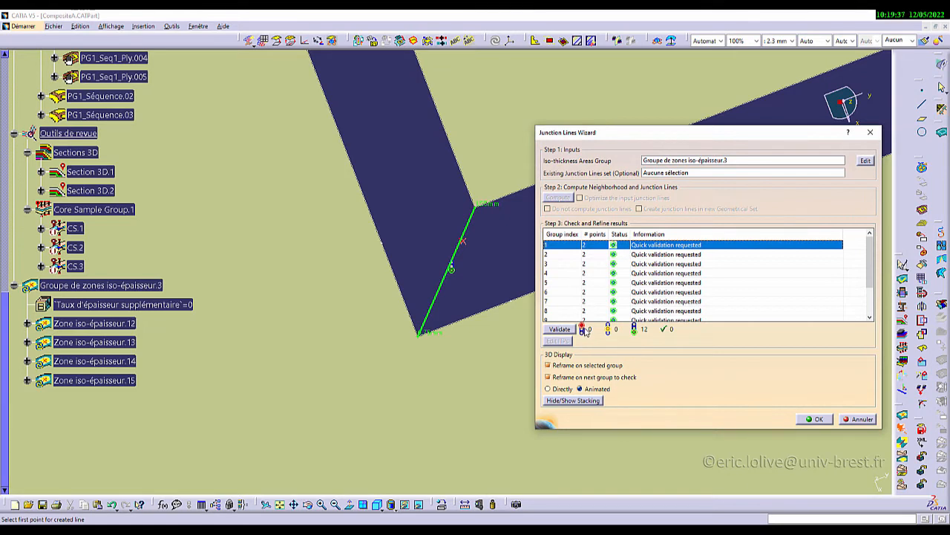
{"action": "scroll", "coordinate": [614, 289], "scroll_direction": "down", "scroll_amount": 2}
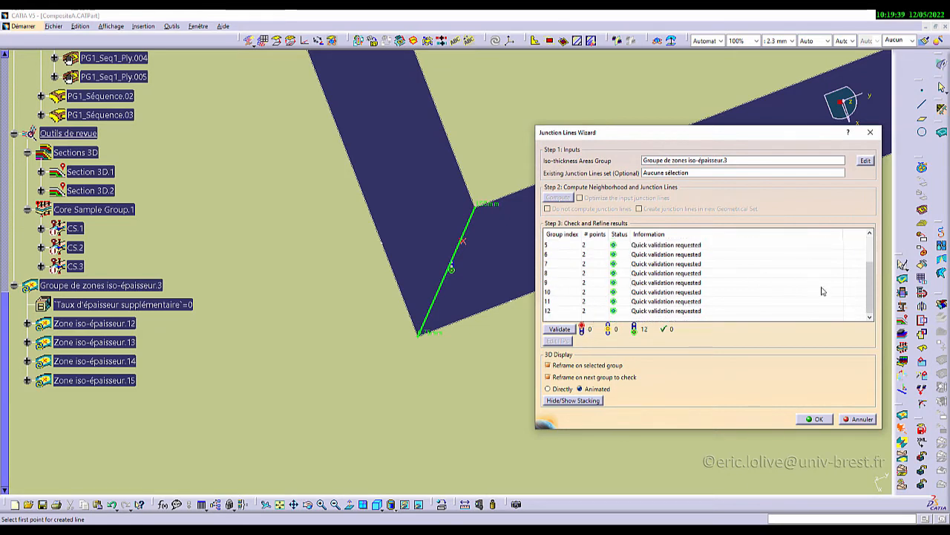
{"action": "mouse_move", "coordinate": [868, 285]}
{"action": "left_mouse_down"}
{"action": "mouse_move", "coordinate": [865, 249]}
{"action": "mouse_move", "coordinate": [861, 306]}
{"action": "mouse_move", "coordinate": [859, 249]}
{"action": "mouse_move", "coordinate": [858, 291]}
{"action": "left_mouse_up"}
{"action": "left_click", "coordinate": [464, 247]}
{"action": "middle_click_drag", "start_coordinate": [469, 254], "coordinate": [492, 363], "text": "ctrl"}
{"action": "middle_click_drag", "start_coordinate": [487, 260], "coordinate": [444, 227], "text": "ctrl"}
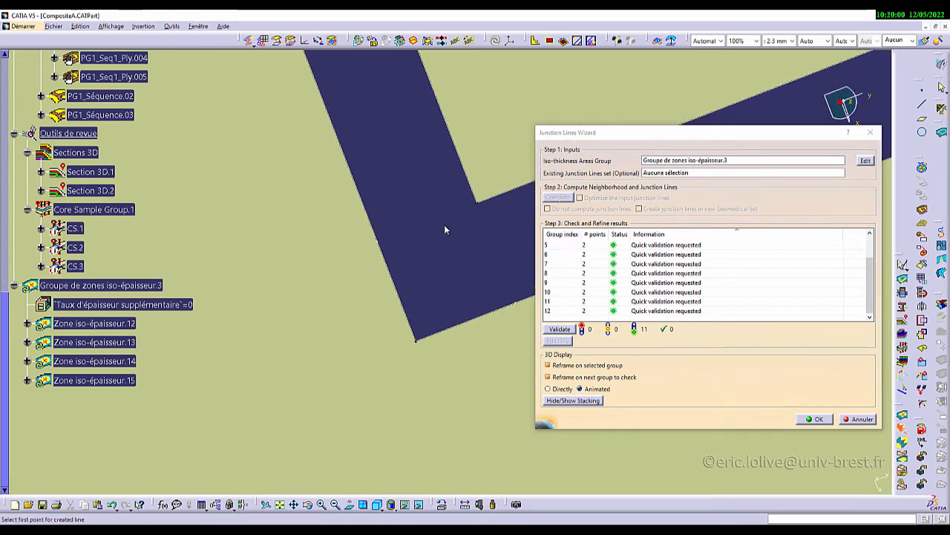
Redraw the deleted junction line between the two facing corner points, then accept the wizard's lines and review the generated set
{"action": "left_click", "coordinate": [481, 205]}
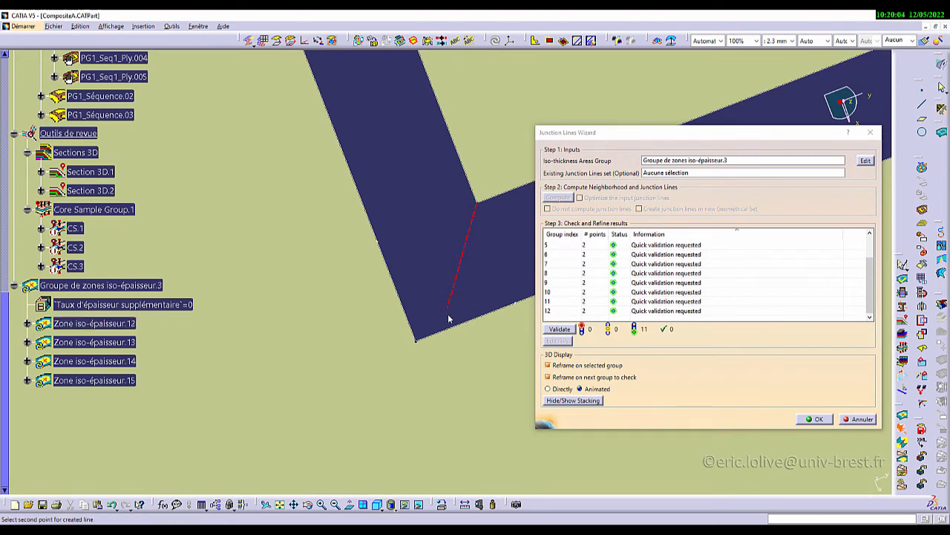
{"action": "left_click", "coordinate": [417, 340]}
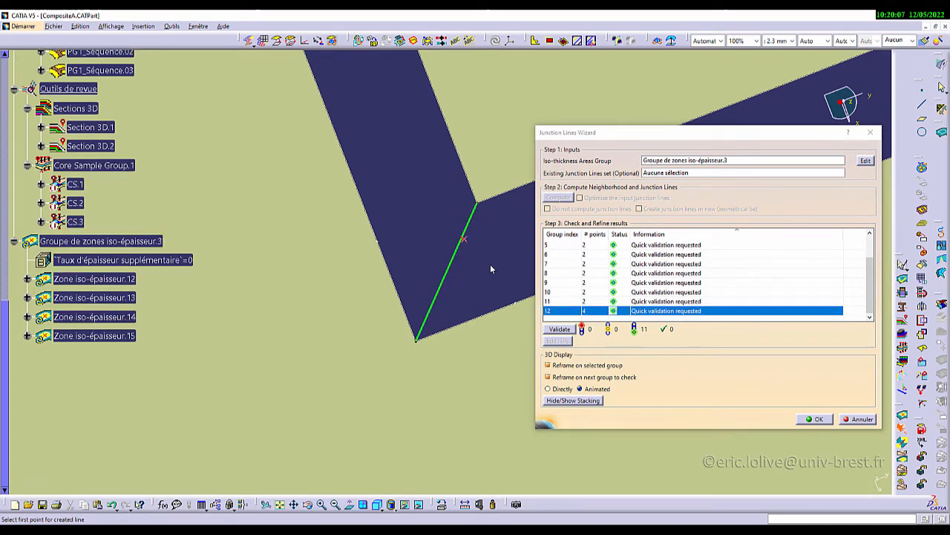
{"action": "middle_click_drag", "start_coordinate": [442, 202], "coordinate": [531, 421]}
{"action": "middle_click_drag", "start_coordinate": [408, 316], "coordinate": [507, 462]}
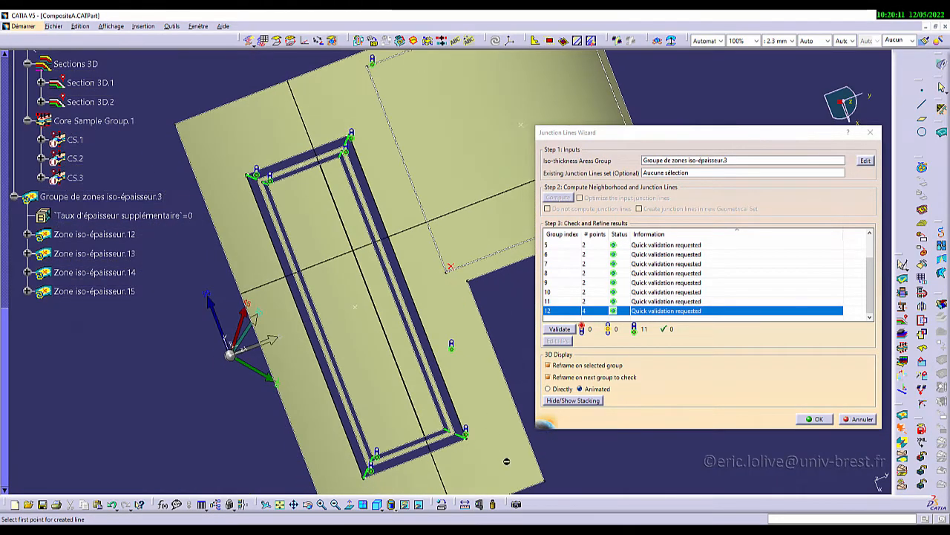
{"action": "middle_click_drag", "start_coordinate": [463, 378], "coordinate": [448, 276]}
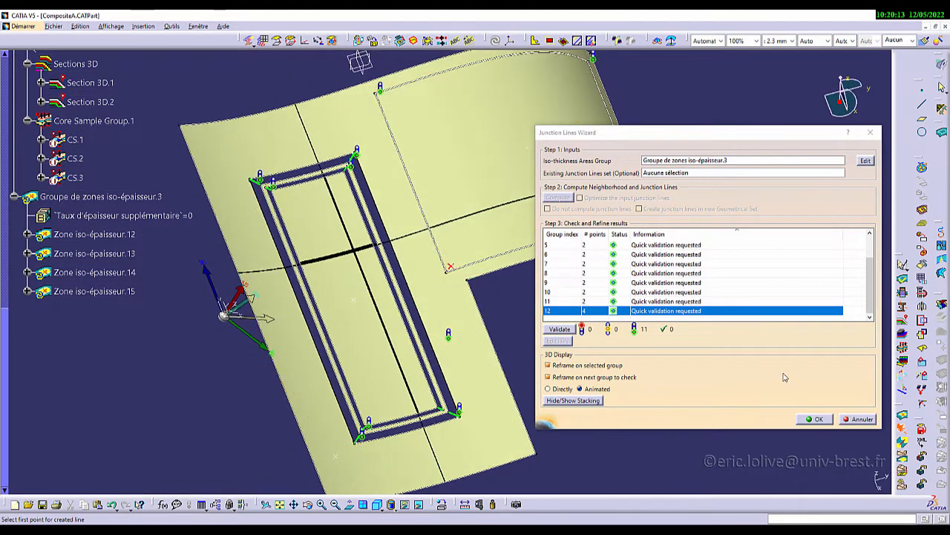
{"action": "left_click", "coordinate": [813, 420]}
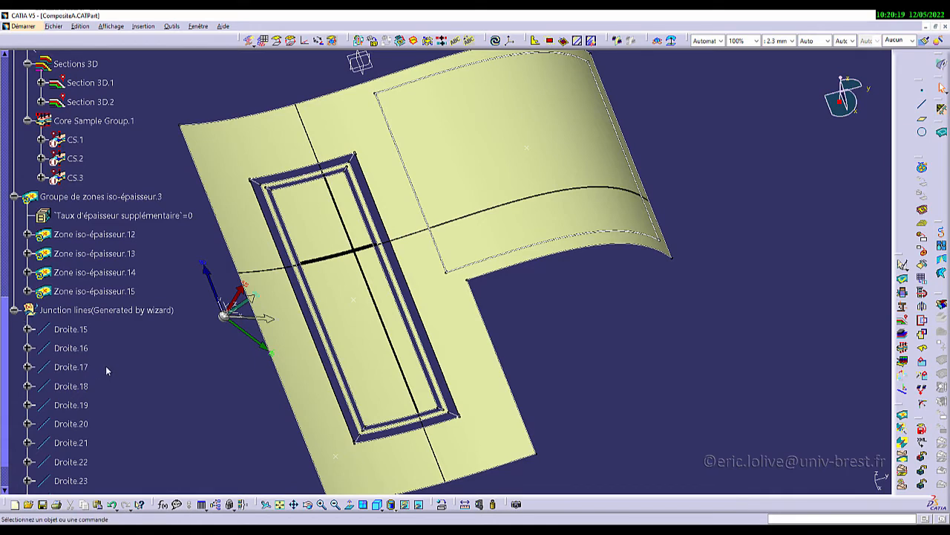
{"action": "scroll", "coordinate": [105, 366], "scroll_direction": "down", "scroll_amount": 3}
{"action": "scroll", "coordinate": [77, 345], "scroll_direction": "up", "scroll_amount": 3}
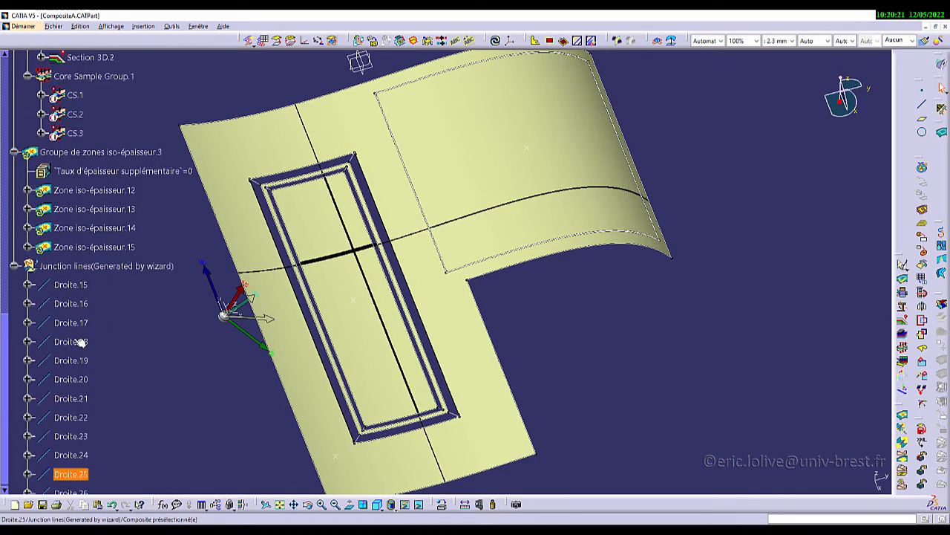
{"action": "left_click", "coordinate": [13, 265]}
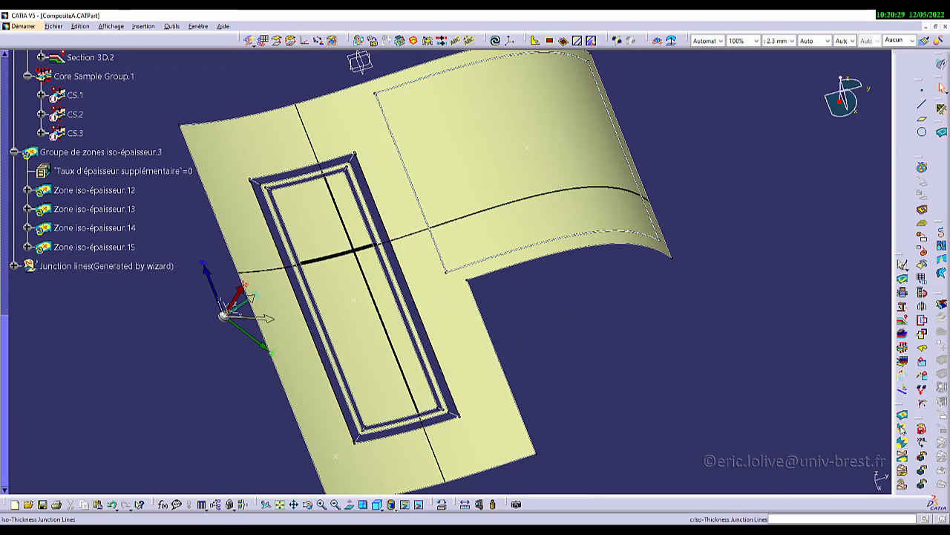
Recompute the junctions of Groupe de zones iso-épaisseur.3 in the wizard, using Junction lines(Generated by wizard) as the existing set
{"action": "left_click", "coordinate": [903, 428]}
{"action": "left_click", "coordinate": [666, 160]}
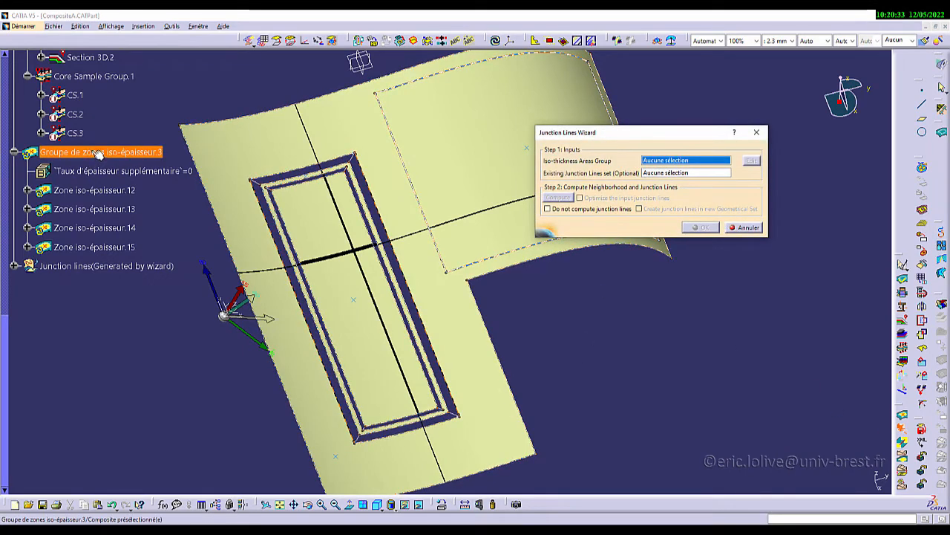
{"action": "left_click", "coordinate": [98, 153]}
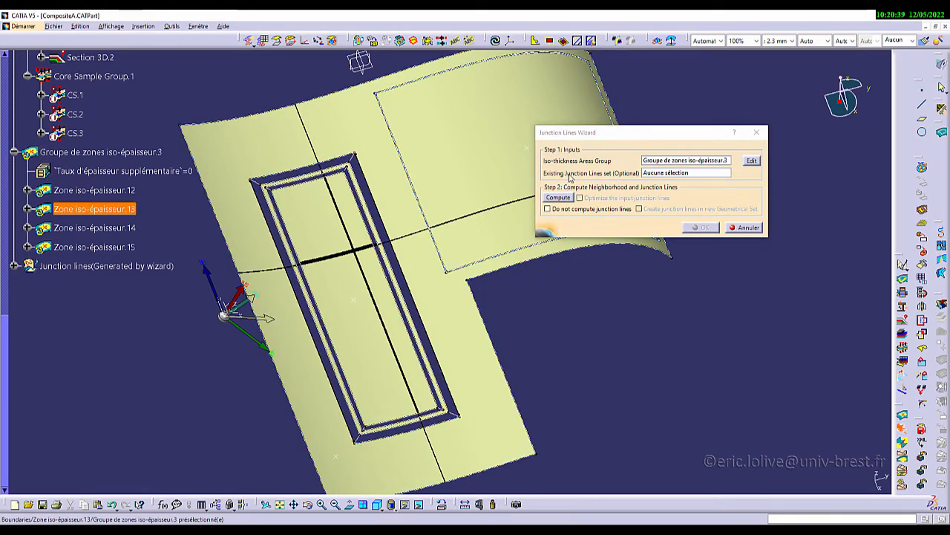
{"action": "left_click", "coordinate": [667, 173]}
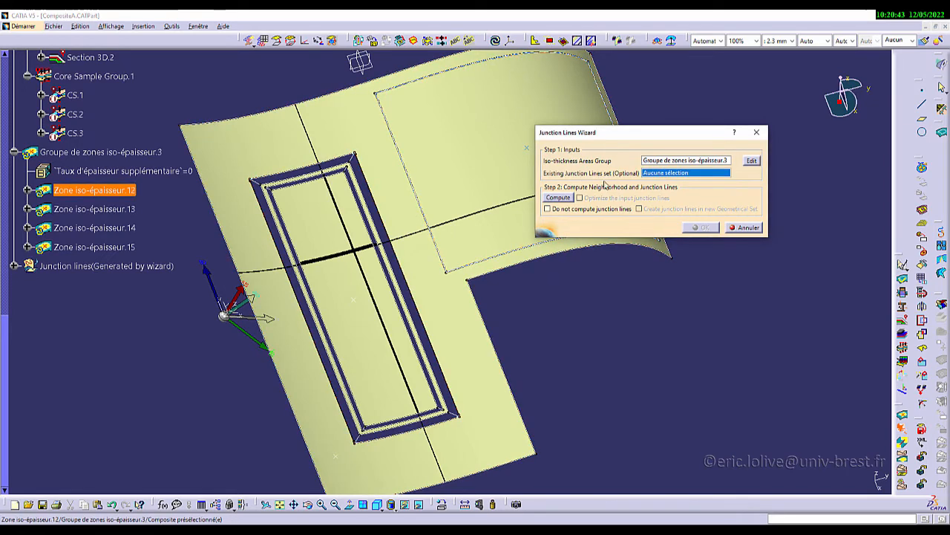
{"action": "left_click", "coordinate": [96, 265]}
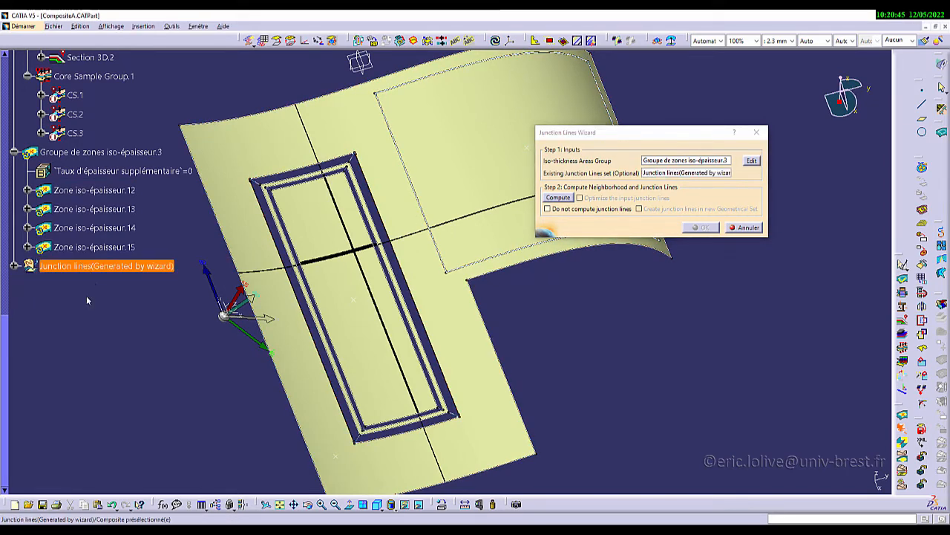
{"action": "left_click", "coordinate": [558, 197]}
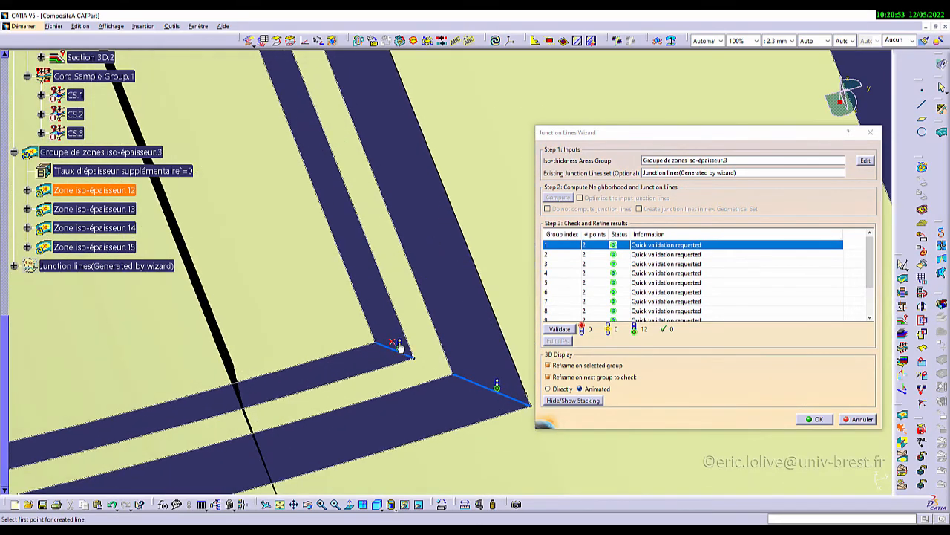
Inspect junction groups 1 and 2 on the part, accept the wizard, and check the lines in the junction lines set
{"action": "left_click", "coordinate": [399, 345]}
{"action": "left_click", "coordinate": [665, 254]}
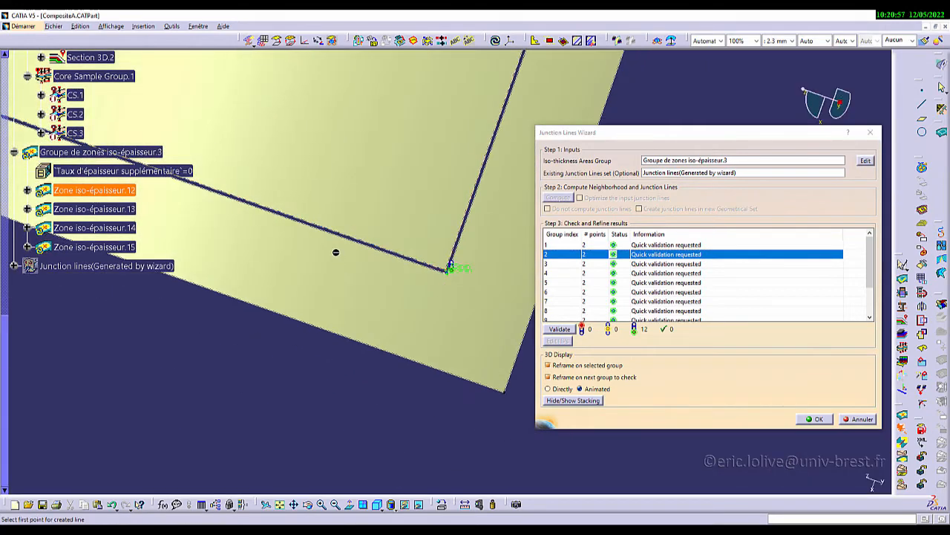
{"action": "middle_click_drag", "start_coordinate": [392, 406], "coordinate": [336, 235]}
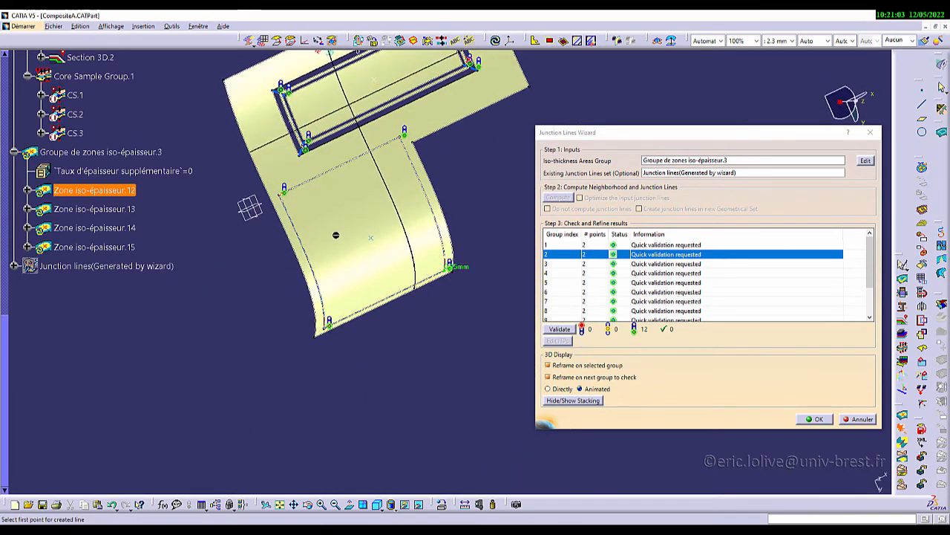
{"action": "middle_click_drag", "start_coordinate": [324, 155], "coordinate": [428, 417]}
{"action": "middle_click_drag", "start_coordinate": [335, 297], "coordinate": [398, 361]}
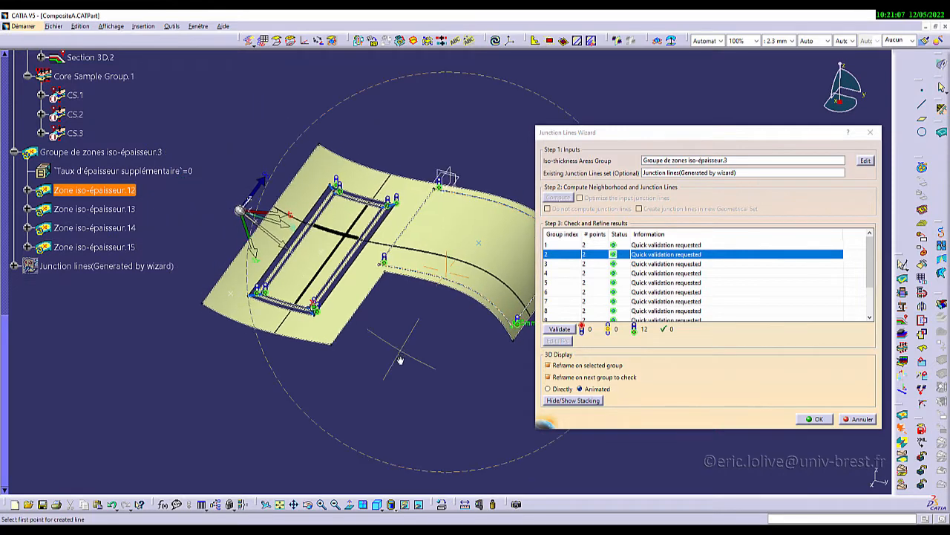
{"action": "scroll", "coordinate": [399, 361], "scroll_direction": "down", "scroll_amount": 1}
{"action": "left_click", "coordinate": [817, 419]}
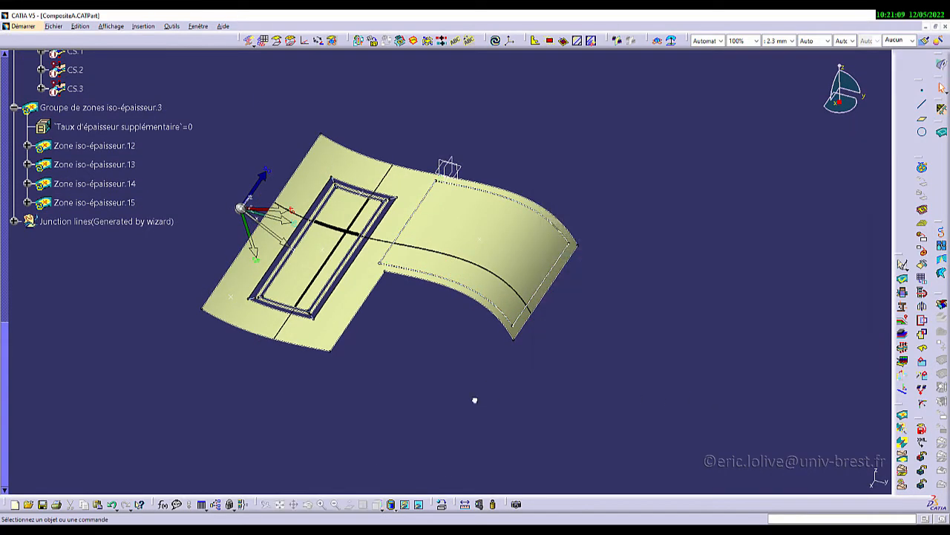
{"action": "left_click", "coordinate": [13, 221]}
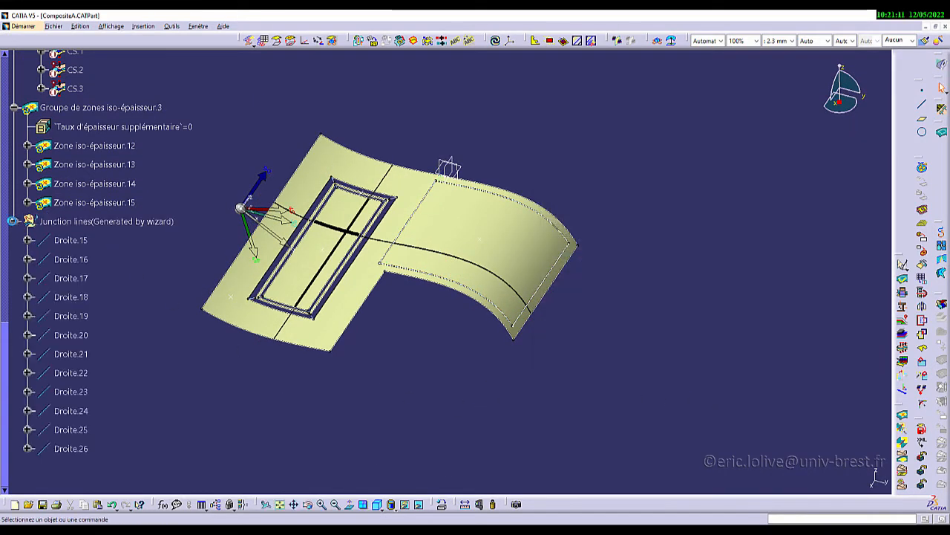
{"action": "left_click", "coordinate": [13, 221]}
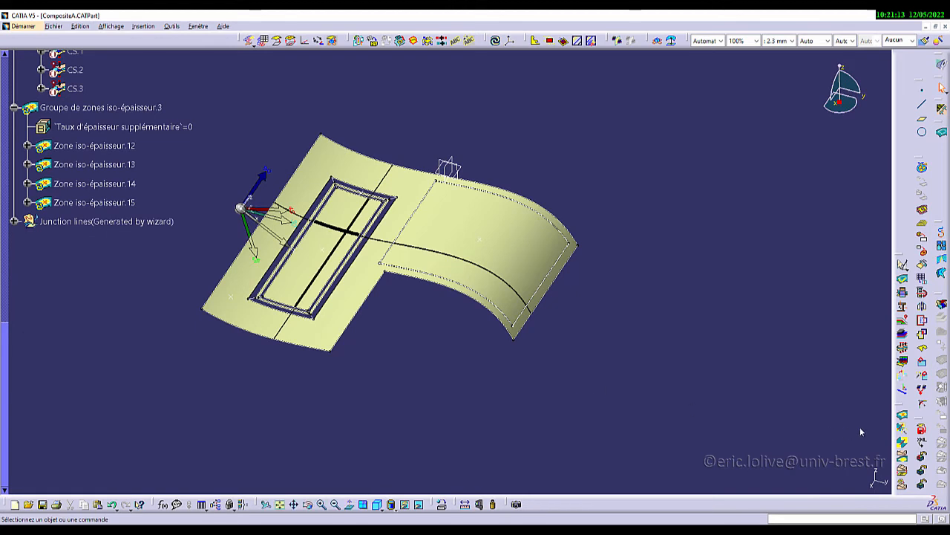
Start Solid from Iso-Thickness Areas with Top Surface output and Groupe de zones iso-épaisseur.3 as the areas group
{"action": "left_click", "coordinate": [903, 457]}
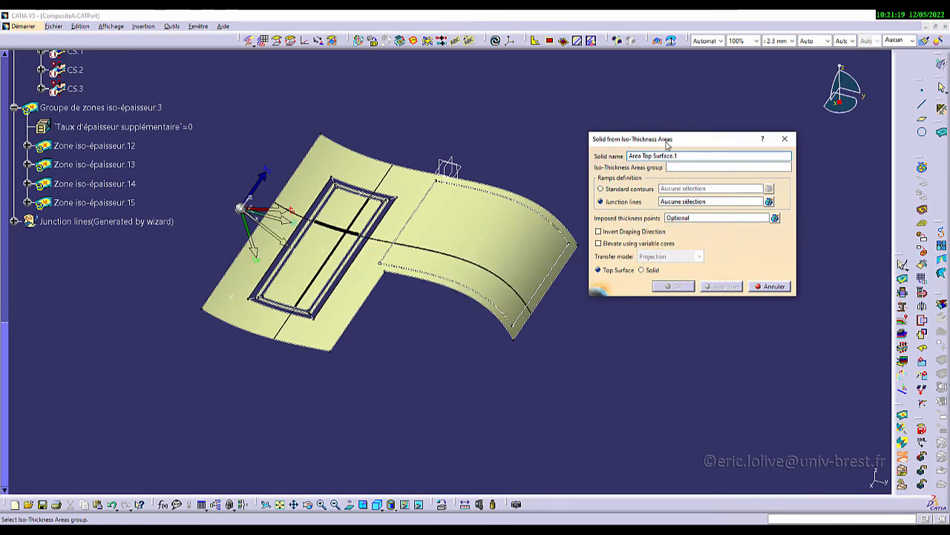
{"action": "left_click", "coordinate": [613, 272]}
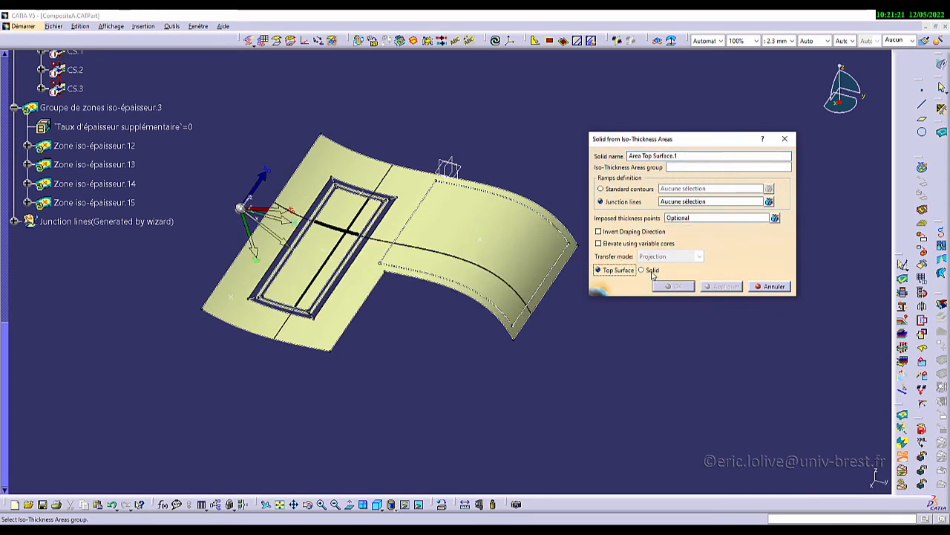
{"action": "left_click", "coordinate": [646, 270]}
{"action": "left_click", "coordinate": [603, 271]}
{"action": "left_click", "coordinate": [629, 159]}
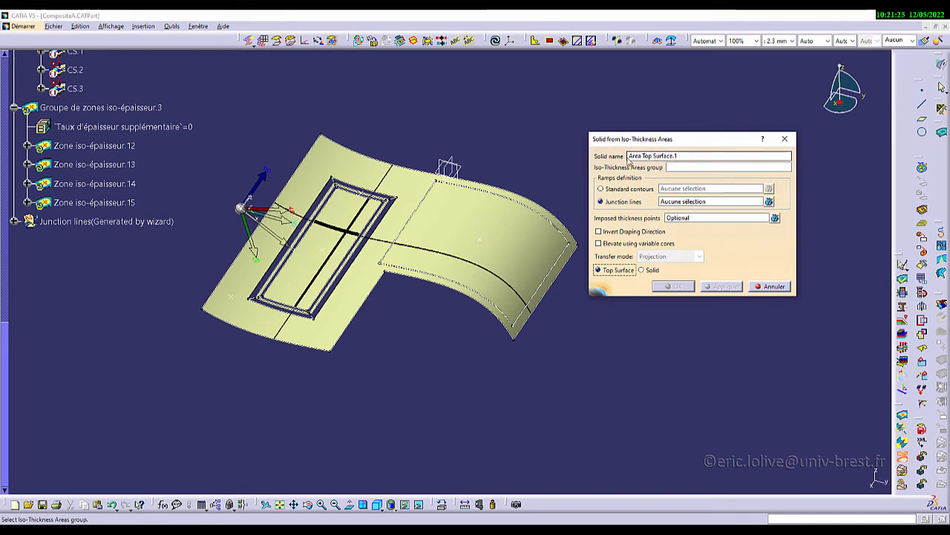
{"action": "left_click", "coordinate": [683, 169]}
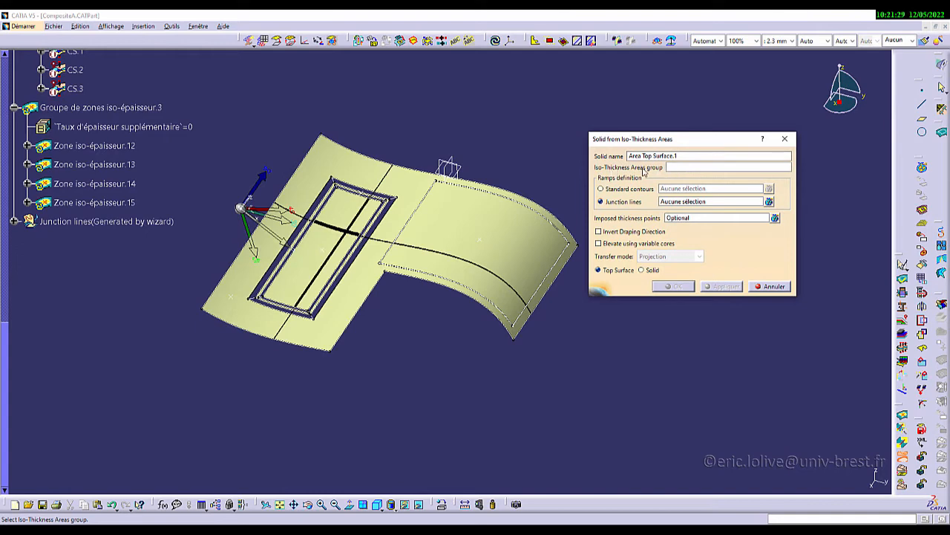
{"action": "left_click", "coordinate": [117, 108]}
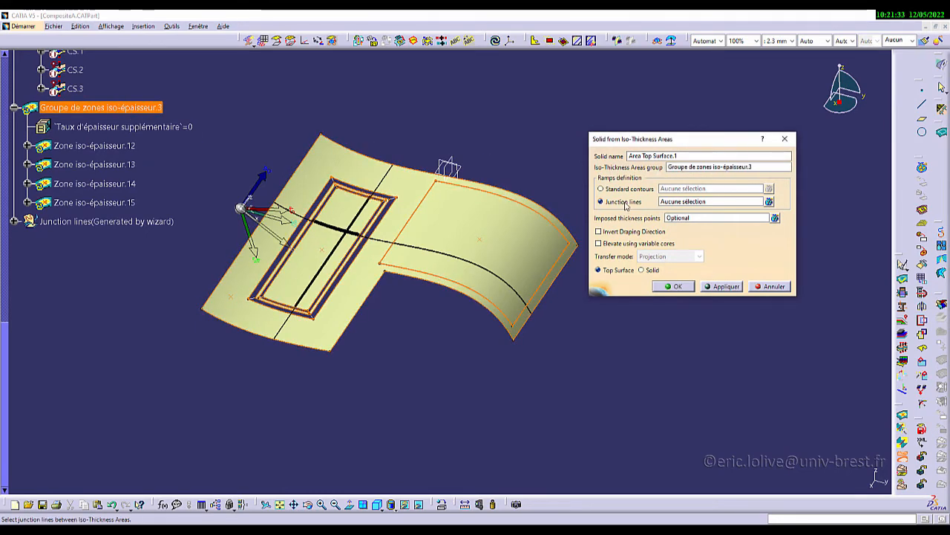
Define the top surface's ramps with the Junction lines(Generated by wizard) set and generate the surface
{"action": "left_click", "coordinate": [617, 190]}
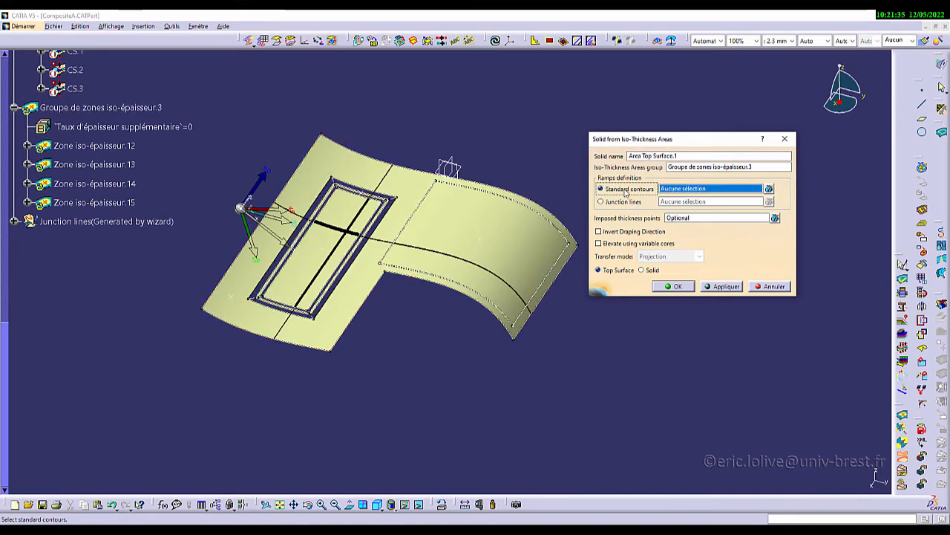
{"action": "left_click", "coordinate": [624, 202]}
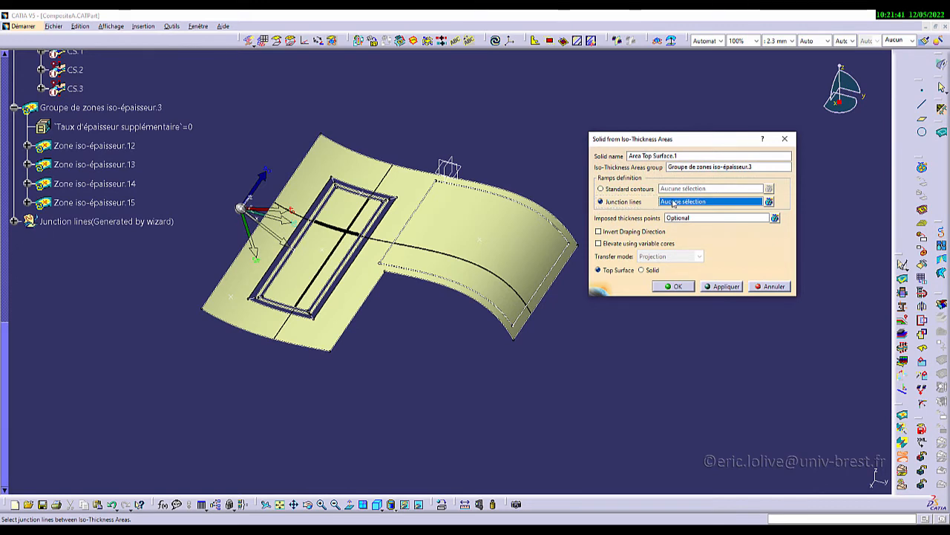
{"action": "left_click", "coordinate": [65, 222]}
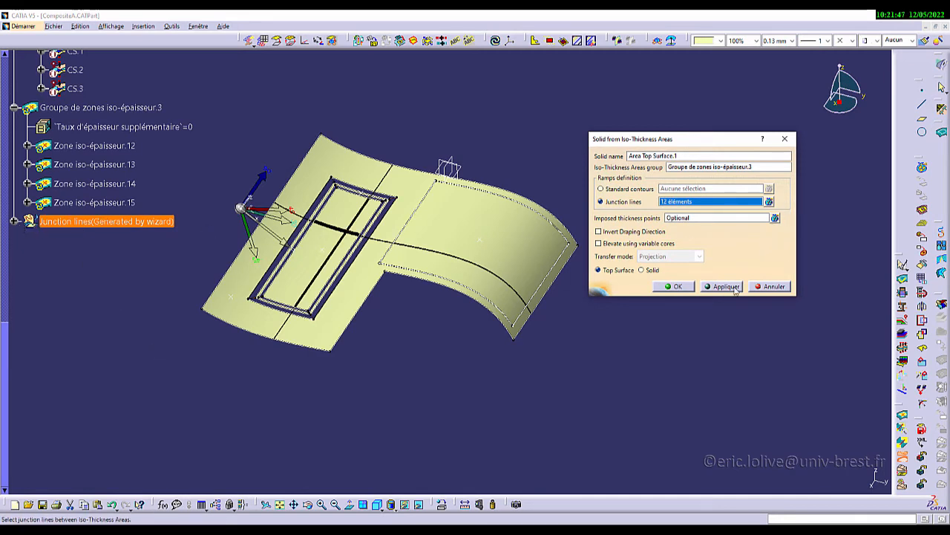
{"action": "left_click", "coordinate": [729, 289]}
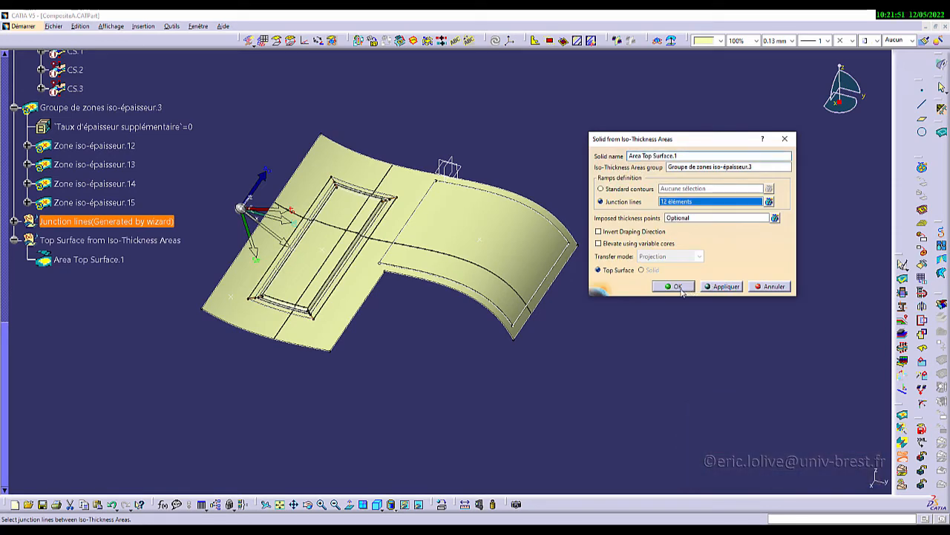
{"action": "left_click", "coordinate": [677, 287]}
Hide Groupe de zones iso-épaisseur.3 and the Junction lines(Generated by wizard) set
{"action": "middle_click_drag", "start_coordinate": [476, 402], "coordinate": [629, 352]}
{"action": "scroll", "coordinate": [379, 314], "scroll_direction": "up", "scroll_amount": 3}
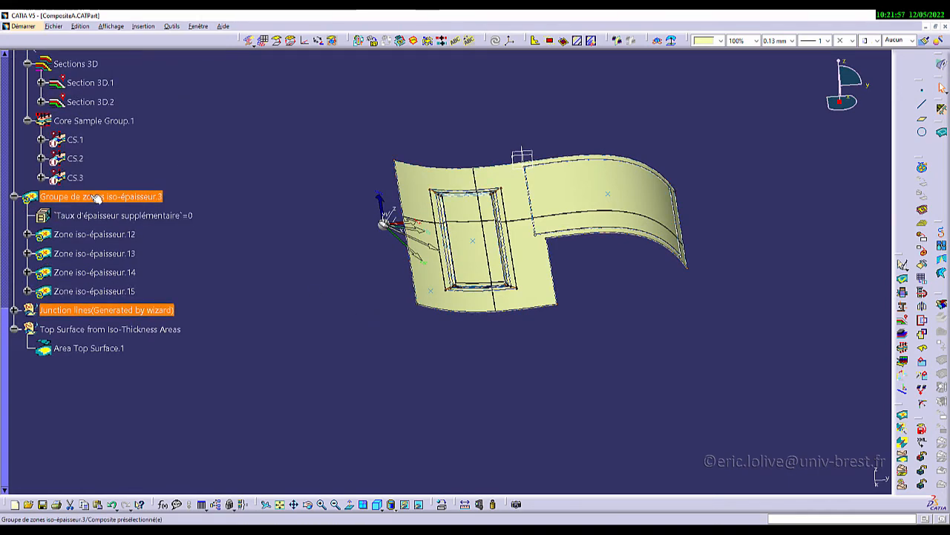
{"action": "right_click", "coordinate": [96, 198]}
{"action": "left_click", "coordinate": [123, 231]}
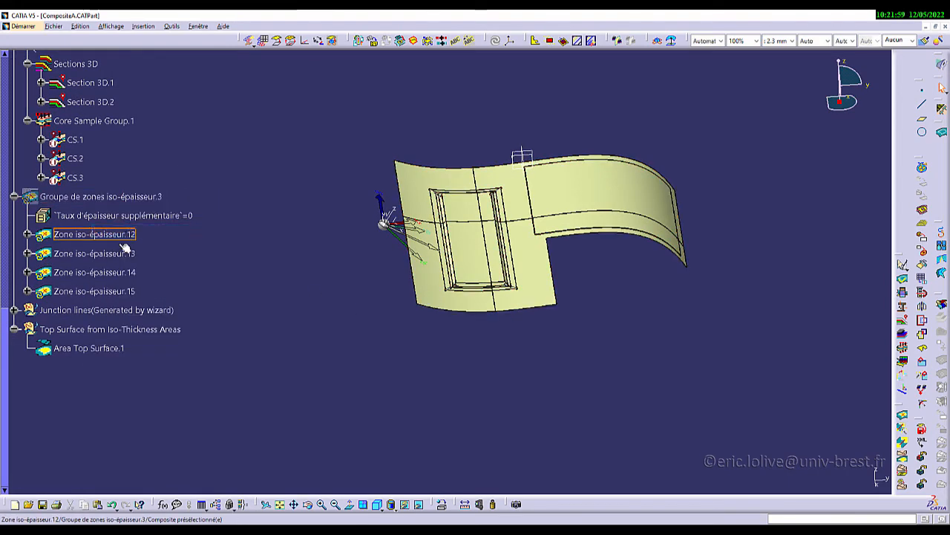
{"action": "left_click", "coordinate": [147, 312]}
{"action": "right_click", "coordinate": [163, 317]}
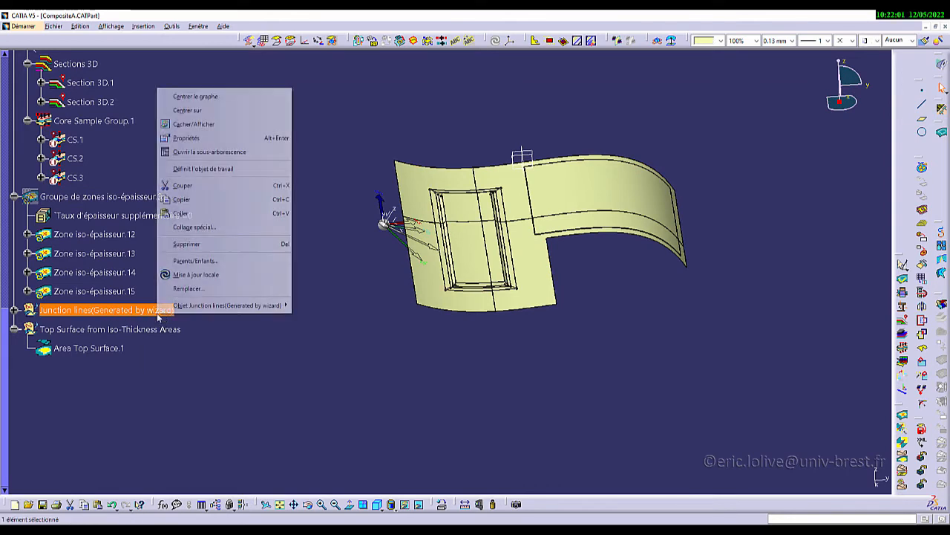
{"action": "left_click", "coordinate": [213, 126]}
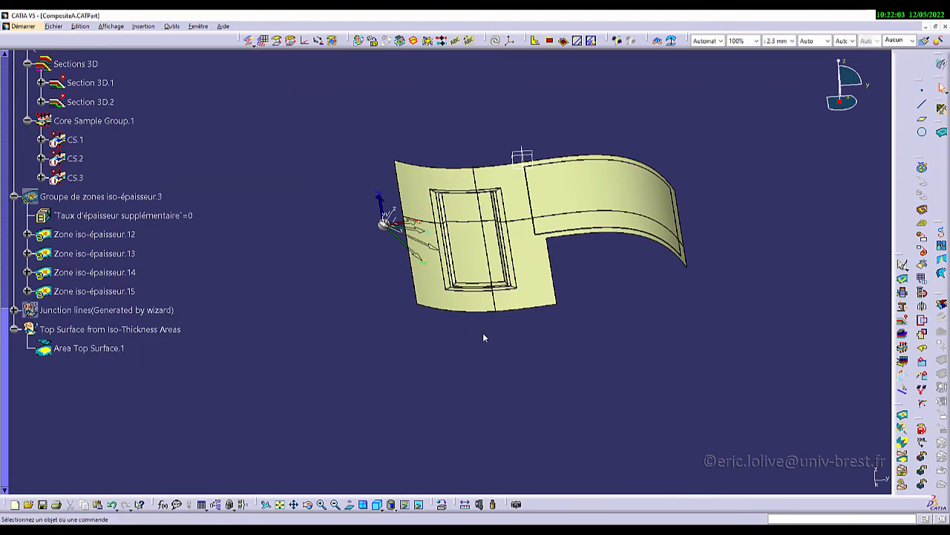
Shade the part without edges and examine the top surface's ramps around the rectangular reinforcement against the 3D sections
{"action": "middle_click_drag", "start_coordinate": [479, 332], "coordinate": [394, 522]}
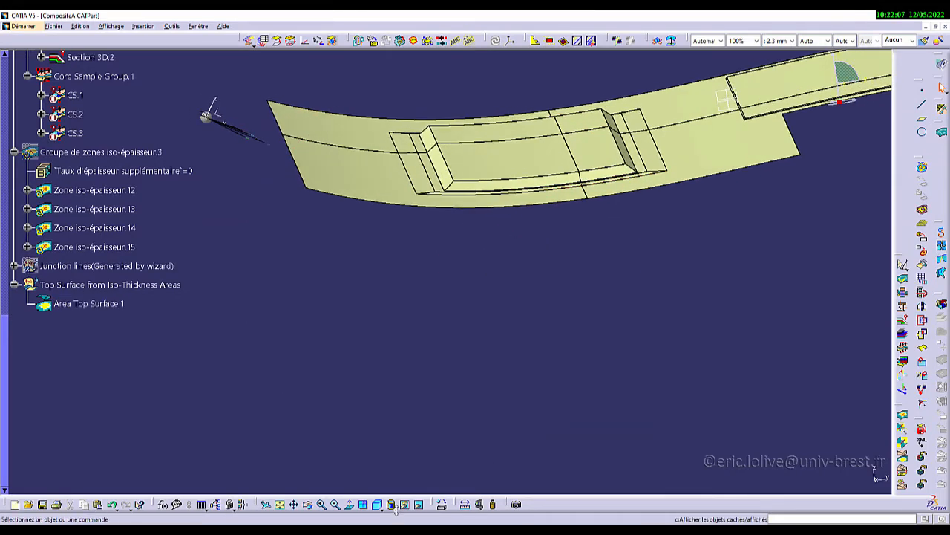
{"action": "left_click", "coordinate": [393, 509]}
{"action": "left_click", "coordinate": [406, 446]}
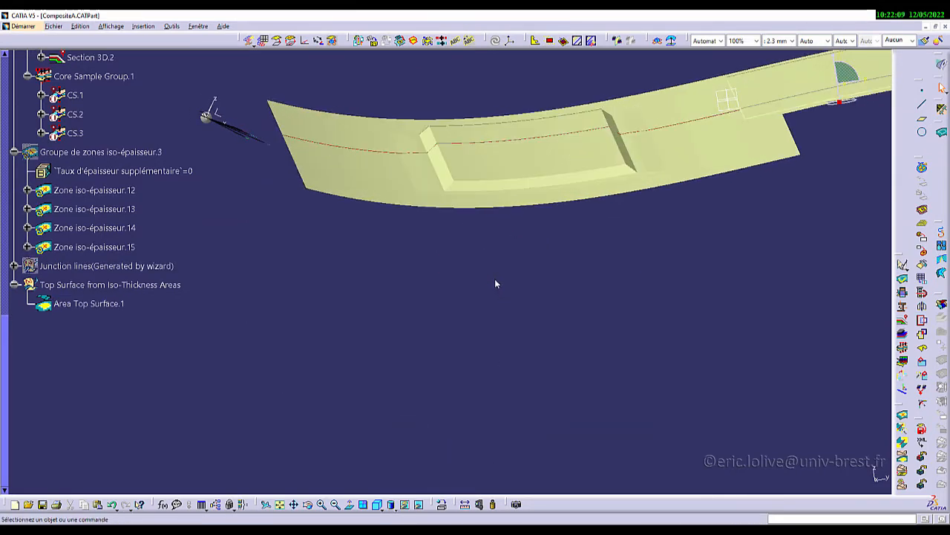
{"action": "middle_click_drag", "start_coordinate": [495, 279], "coordinate": [415, 291]}
{"action": "middle_click_drag", "start_coordinate": [631, 278], "coordinate": [430, 297]}
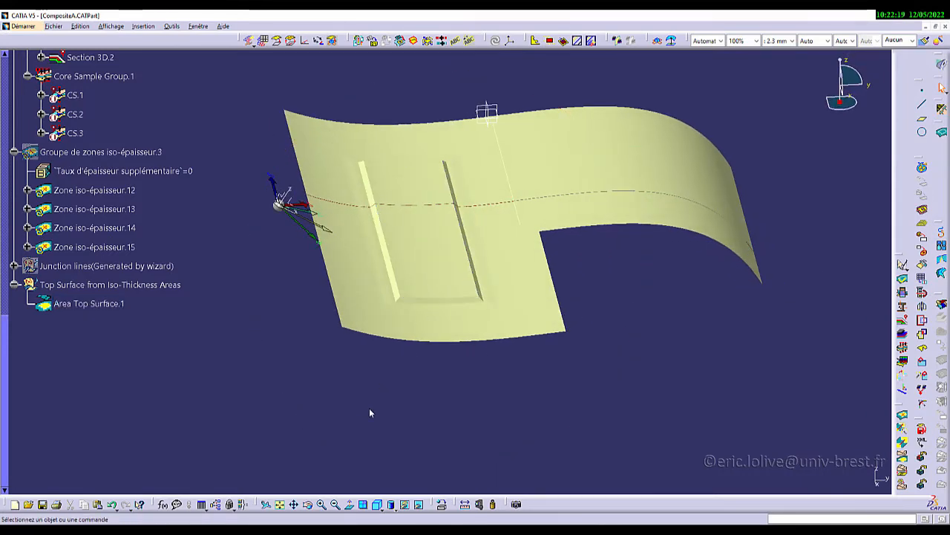
{"action": "middle_click_drag", "start_coordinate": [435, 238], "coordinate": [623, 301]}
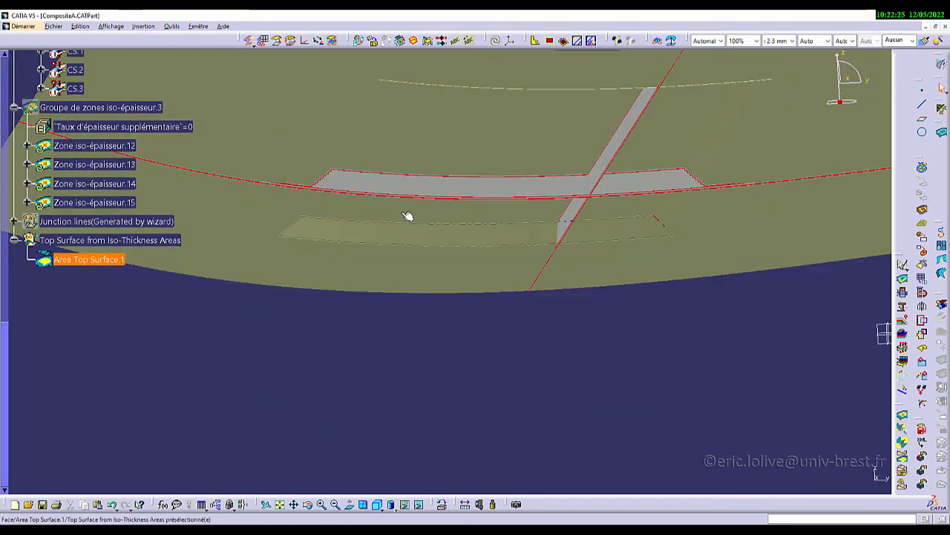
{"action": "middle_click_drag", "start_coordinate": [364, 187], "coordinate": [361, 126]}
{"action": "middle_click_drag", "start_coordinate": [232, 119], "coordinate": [296, 184]}
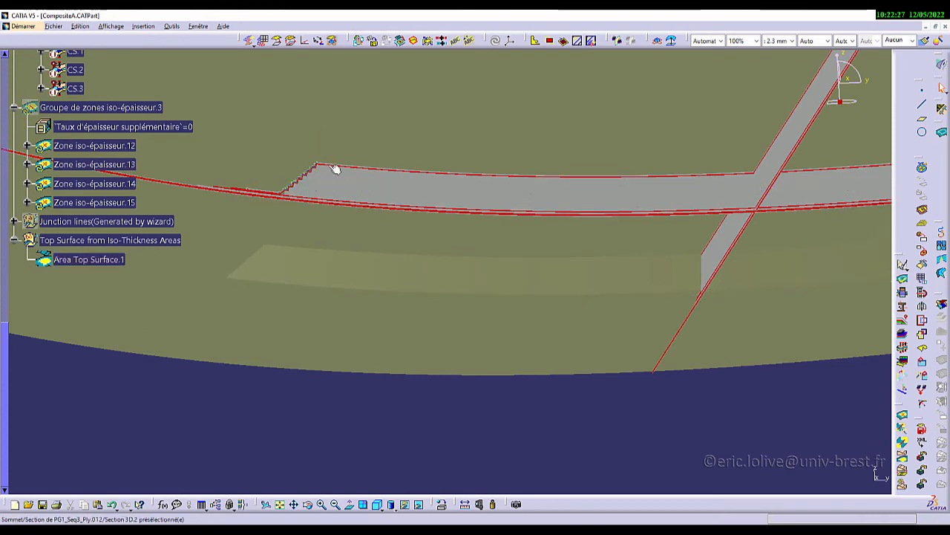
{"action": "middle_click_drag", "start_coordinate": [356, 177], "coordinate": [652, 399]}
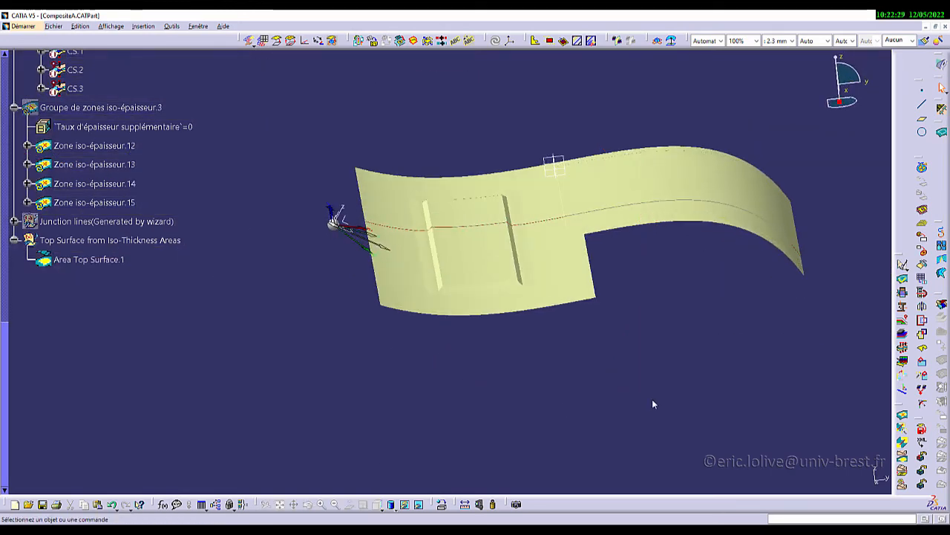
Generate a solid from Groupe de zones iso-épaisseur.3, defining its ramps with the Junction lines(Generated by wizard) set
{"action": "left_click", "coordinate": [903, 456]}
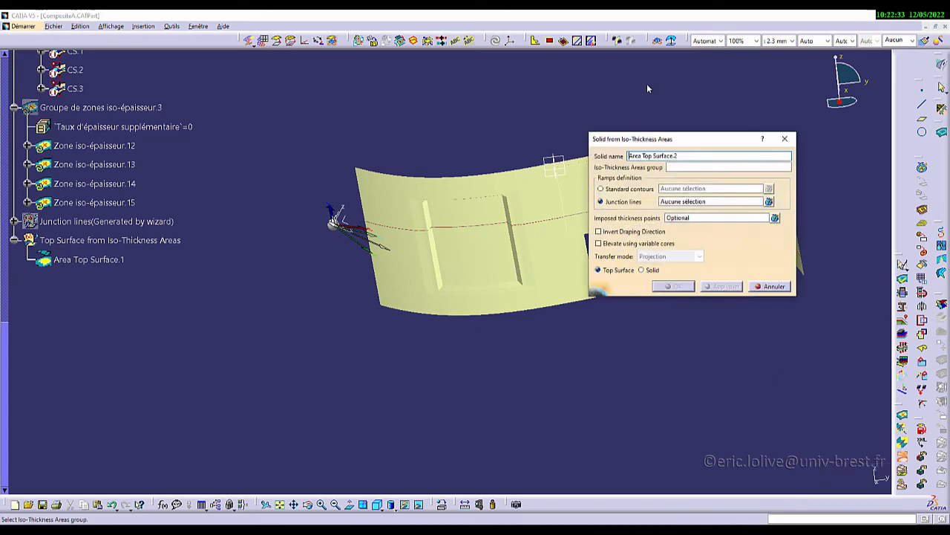
{"action": "left_click_drag", "start_coordinate": [653, 139], "coordinate": [547, 76]}
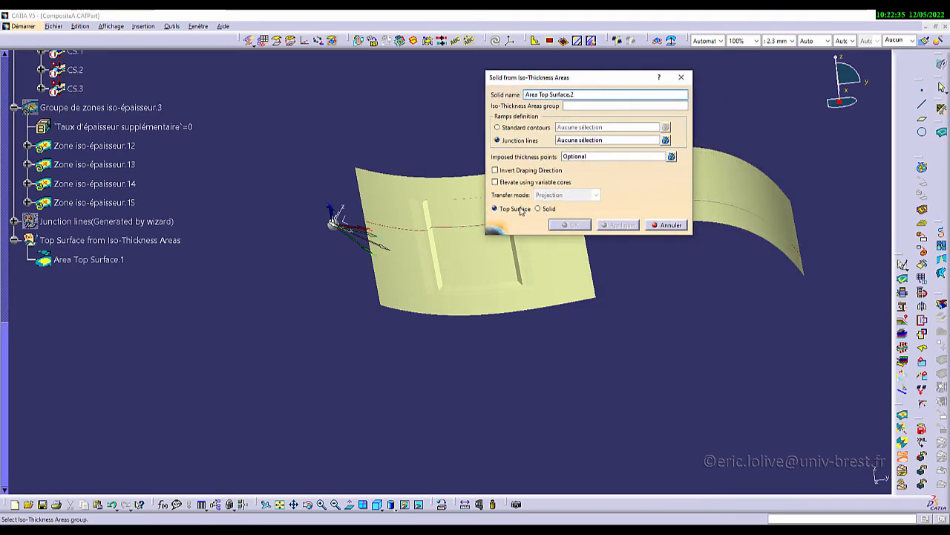
{"action": "left_click", "coordinate": [551, 210]}
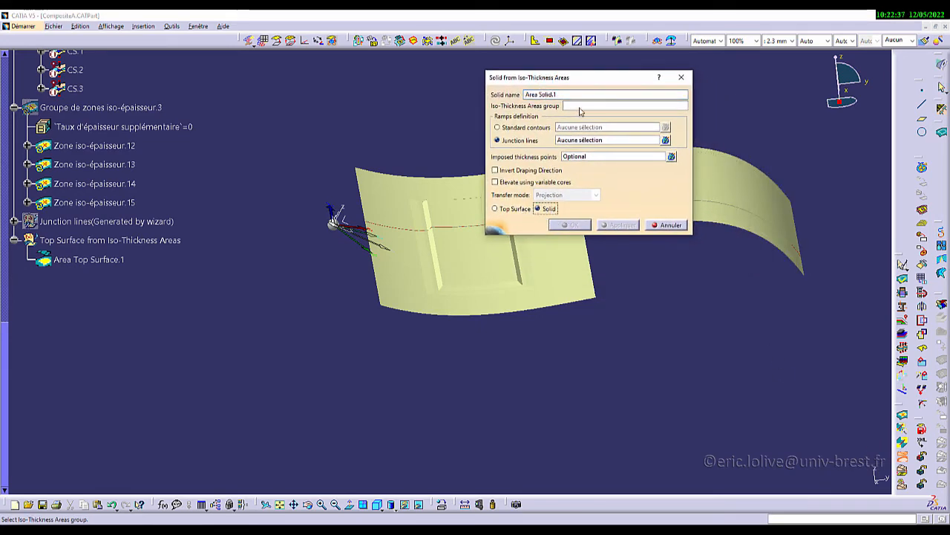
{"action": "left_click", "coordinate": [158, 108]}
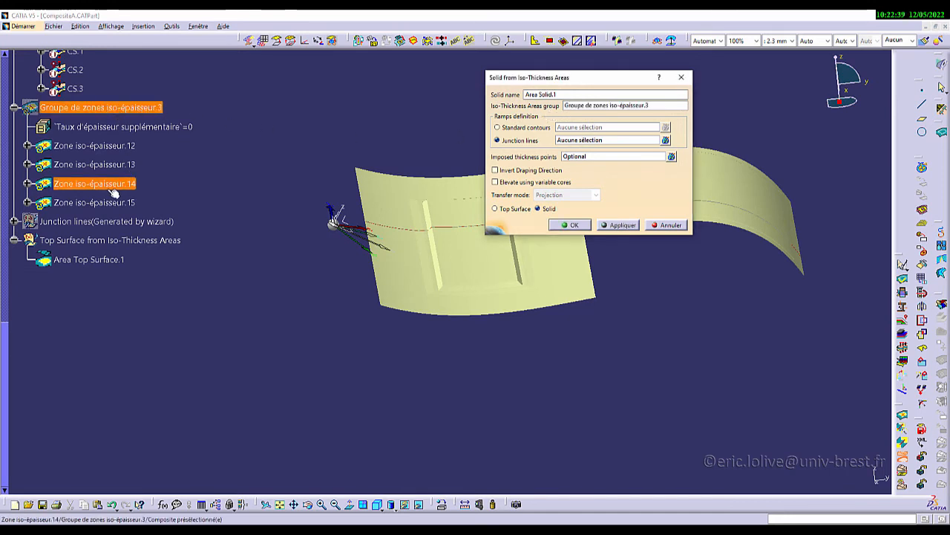
{"action": "left_click", "coordinate": [95, 223]}
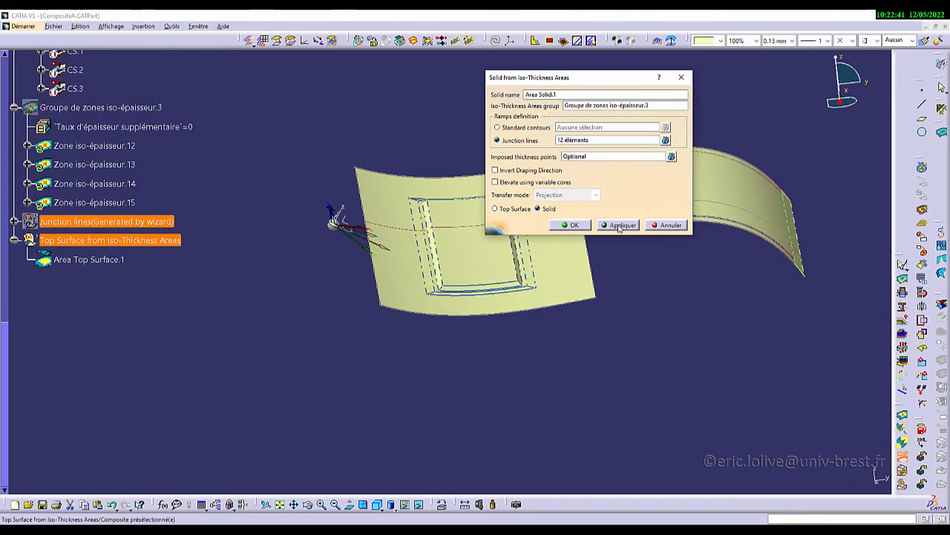
{"action": "left_click", "coordinate": [582, 227]}
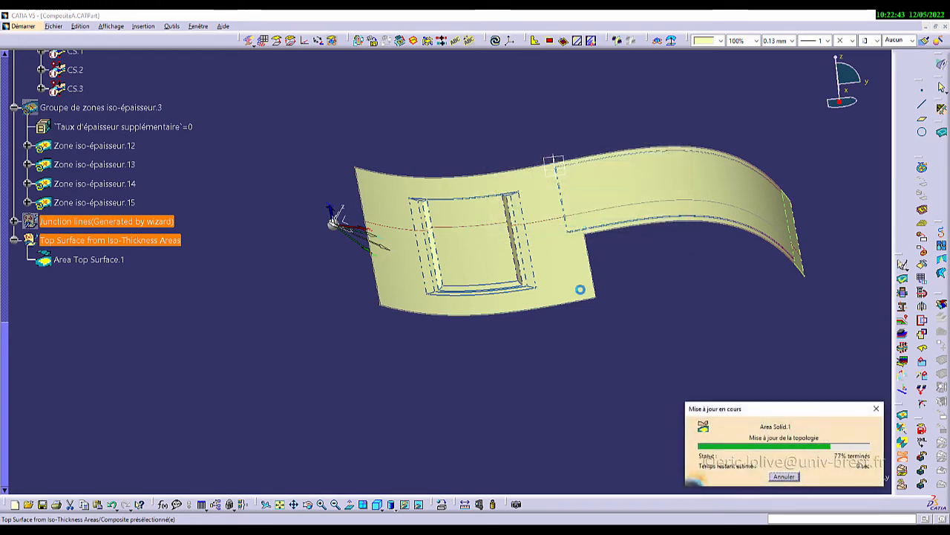
Hide the Top Surface from Iso-Thickness Areas set so only the solid is displayed
{"action": "left_click", "coordinate": [98, 241]}
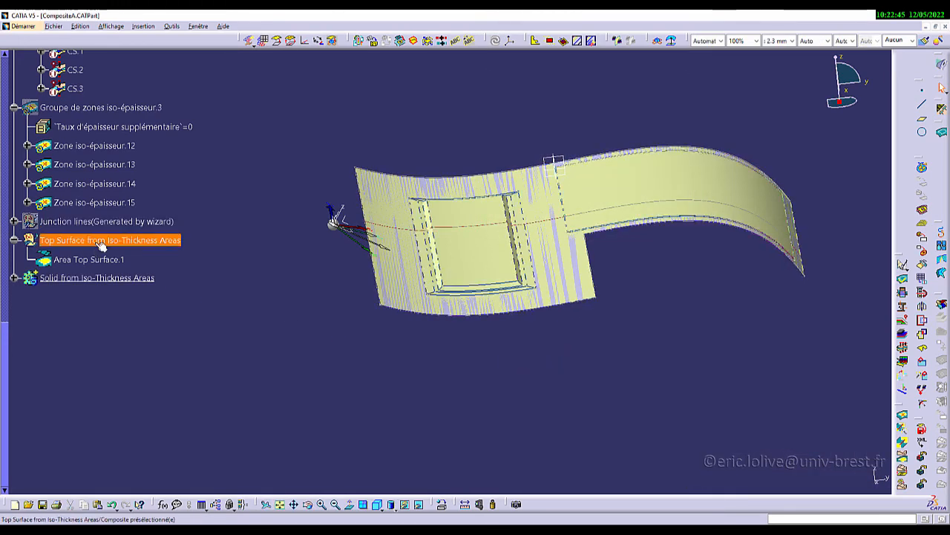
{"action": "right_click", "coordinate": [96, 241]}
{"action": "left_click", "coordinate": [139, 280]}
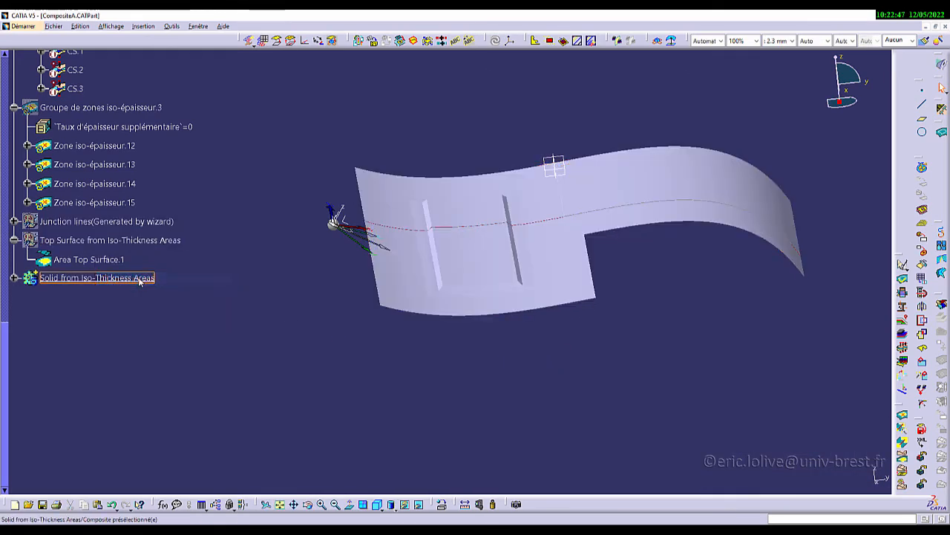
Shade the solid with its edges displayed and inspect its thickness and ramps from several angles
{"action": "middle_click_drag", "start_coordinate": [462, 350], "coordinate": [186, 215]}
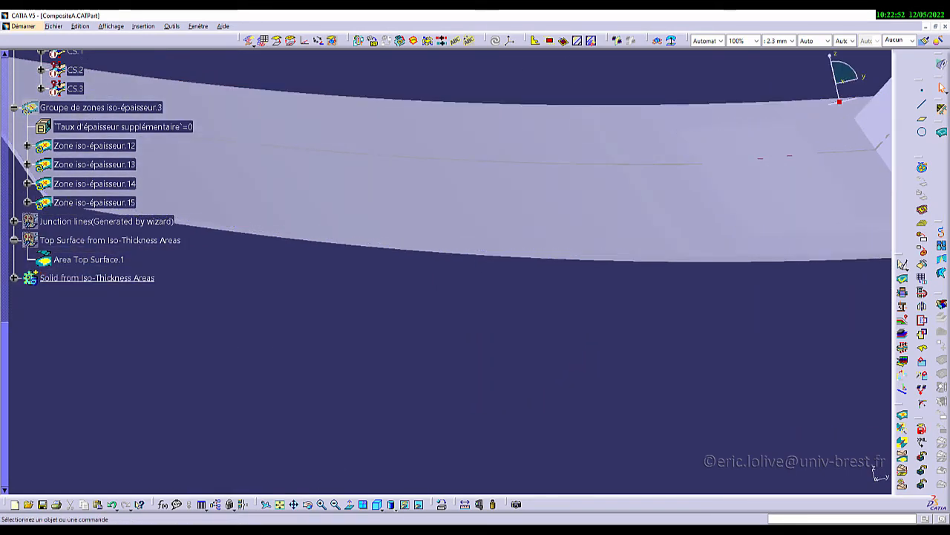
{"action": "left_click", "coordinate": [397, 511]}
{"action": "left_click", "coordinate": [403, 445]}
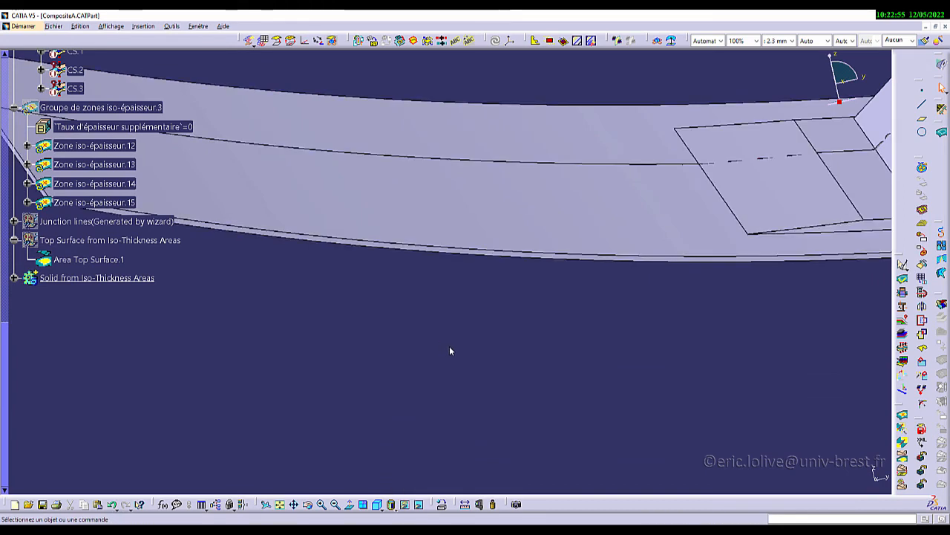
{"action": "middle_click_drag", "start_coordinate": [446, 267], "coordinate": [426, 288]}
{"action": "middle_click_drag", "start_coordinate": [270, 274], "coordinate": [438, 365]}
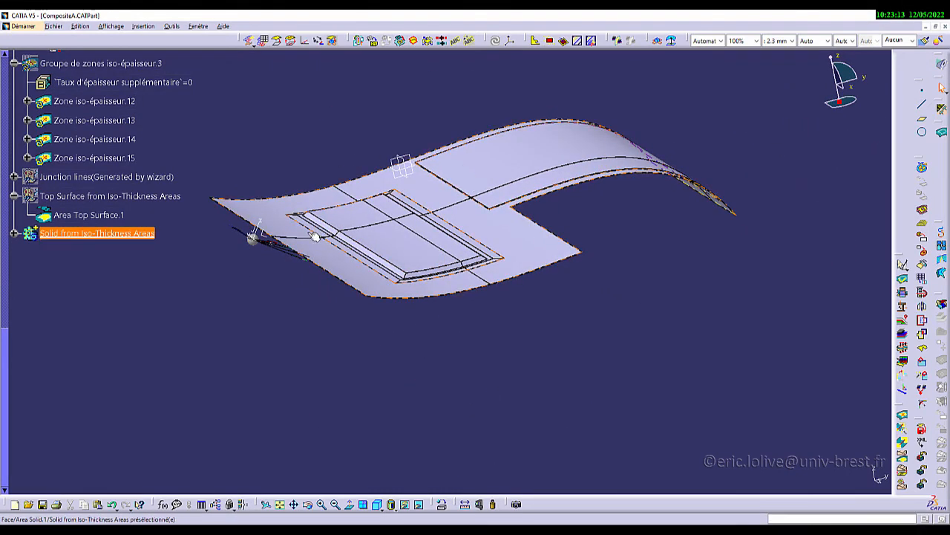
{"action": "middle_click_drag", "start_coordinate": [508, 278], "coordinate": [475, 255]}
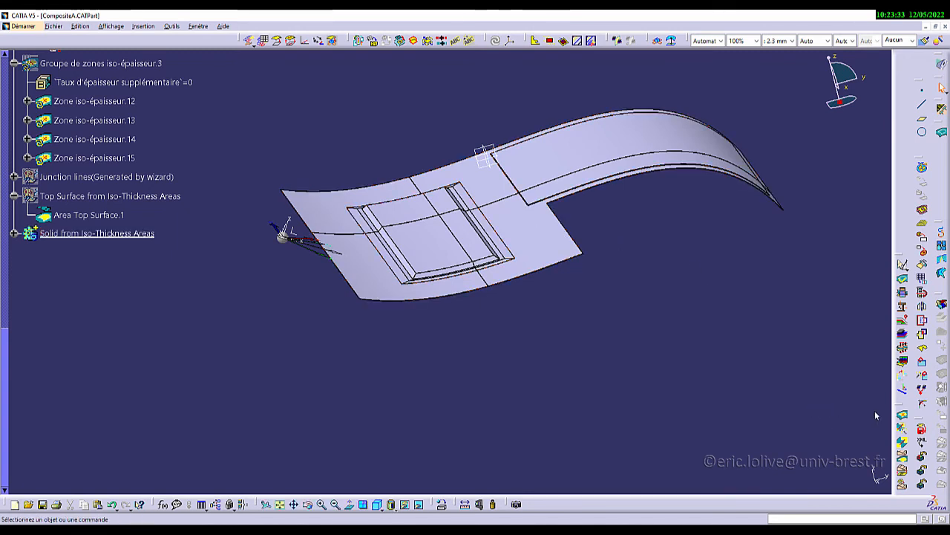
Hide Solid from Iso-Thickness Areas and show the Top Surface from Iso-Thickness Areas set again
{"action": "right_click", "coordinate": [83, 234]}
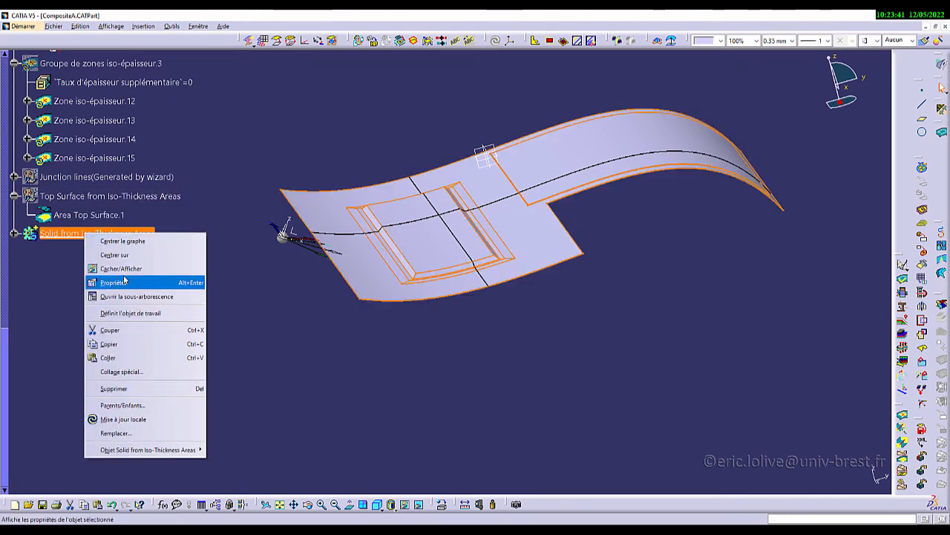
{"action": "left_click", "coordinate": [121, 268]}
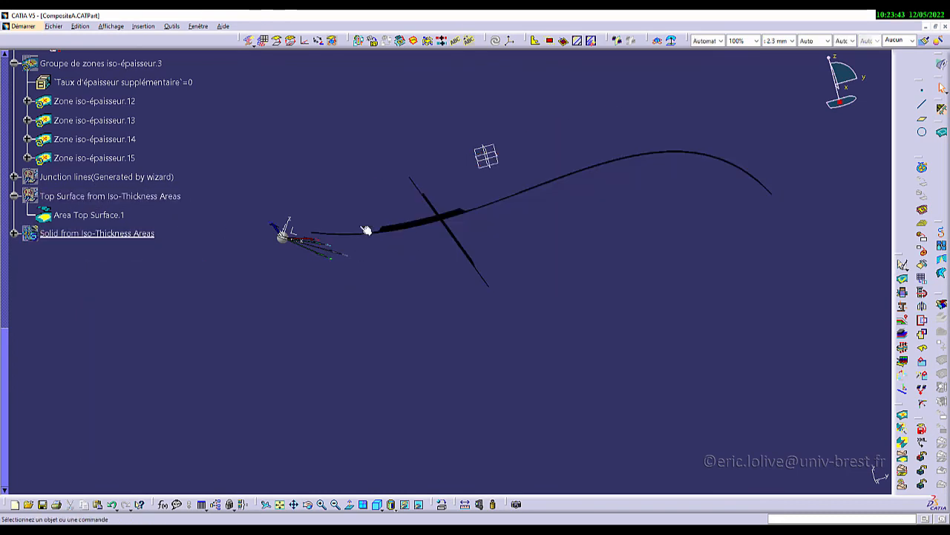
{"action": "right_click", "coordinate": [104, 200]}
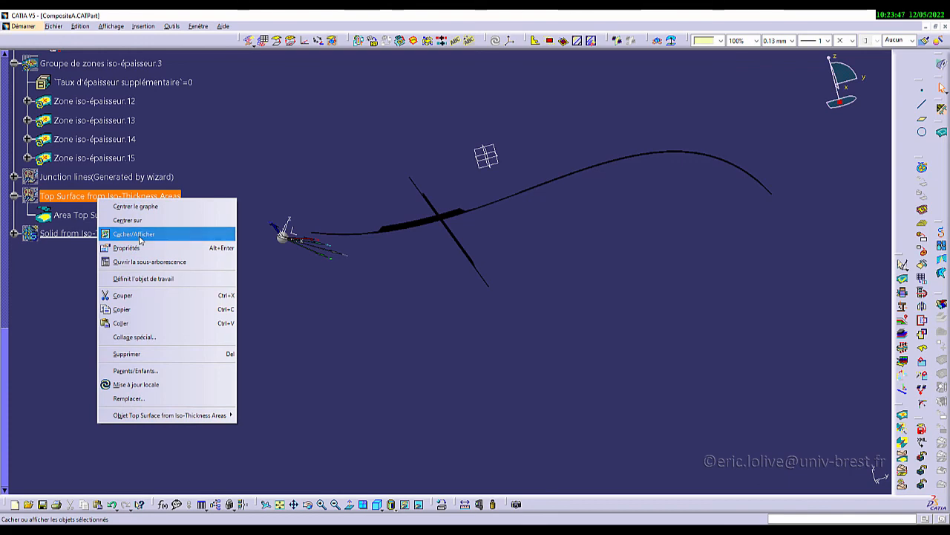
{"action": "left_click", "coordinate": [140, 235]}
{"action": "middle_click_drag", "start_coordinate": [454, 352], "coordinate": [492, 312]}
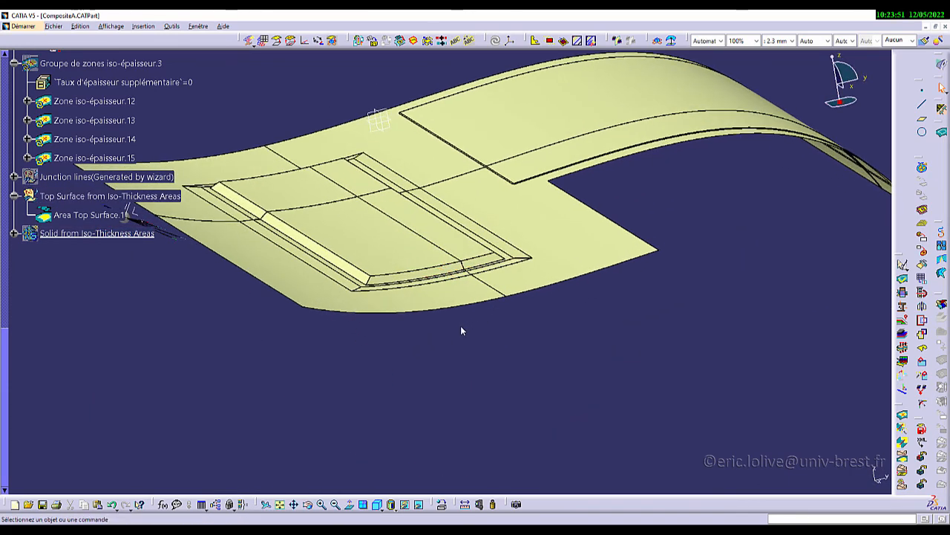